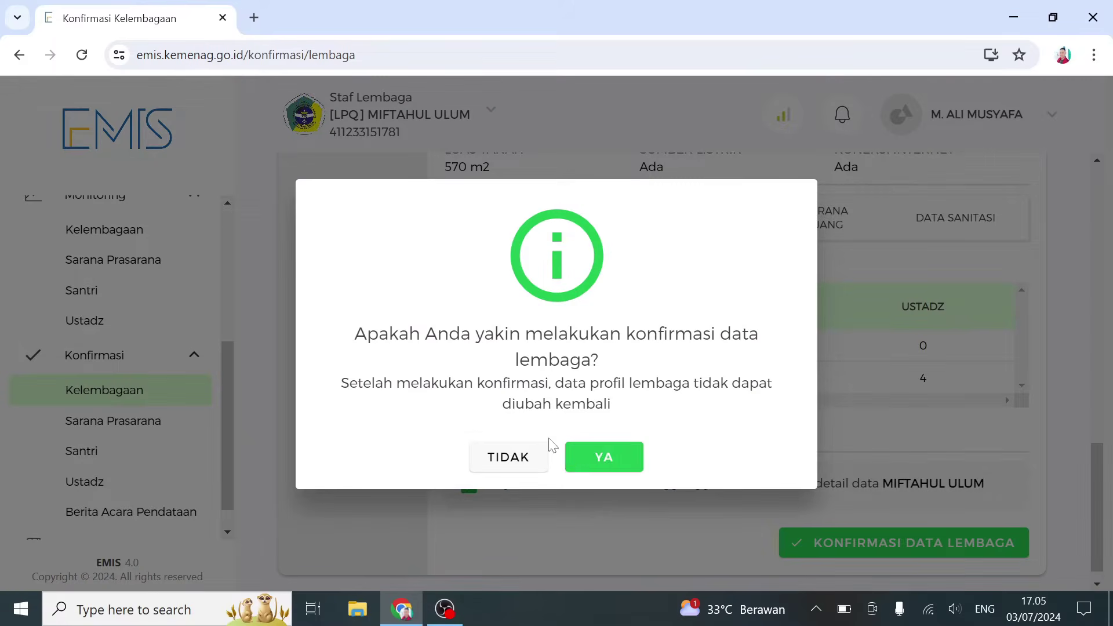
# - Accept the institution data confirmation, dismiss the thank-you note, and go to Konfirmasi > Sarana Prasarana
pyautogui.click(586, 459)
pyautogui.click(562, 463)
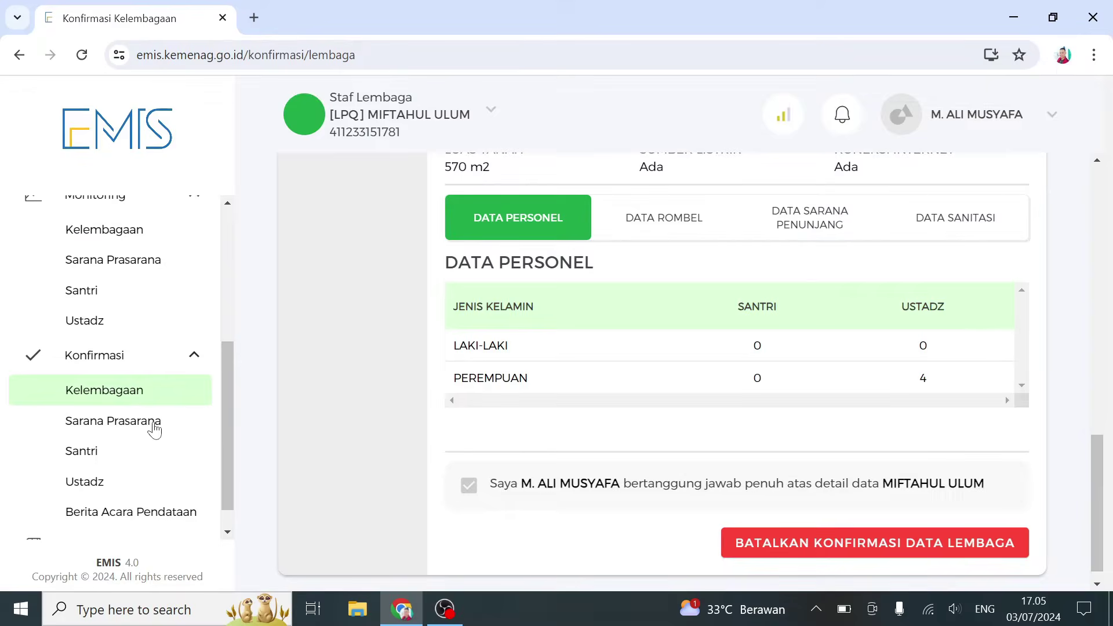
pyautogui.click(154, 429)
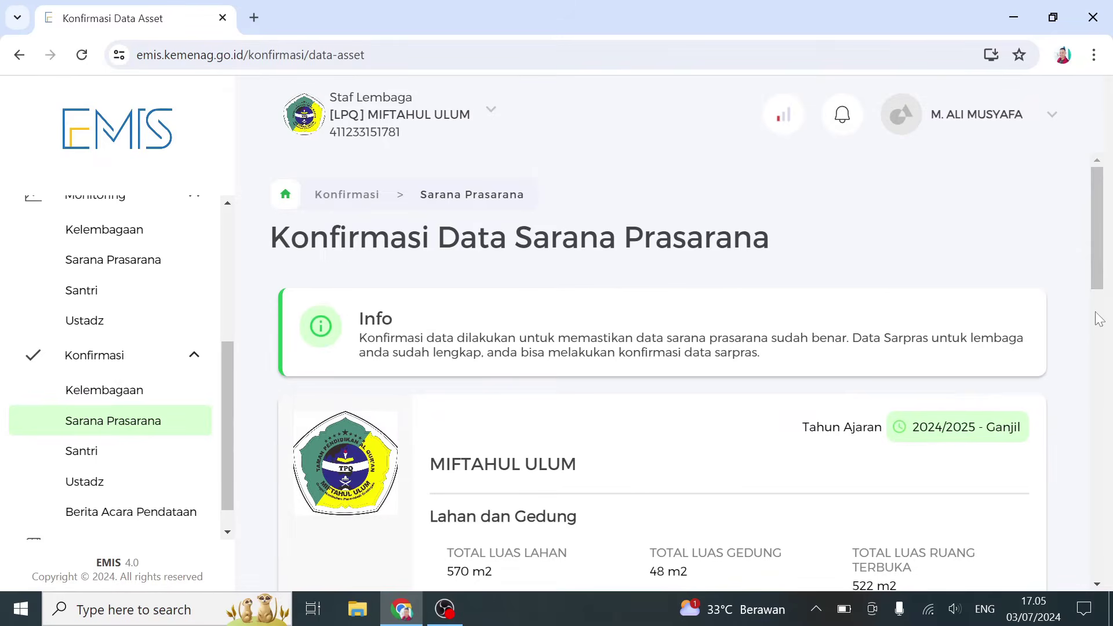
# - Tick the responsibility declaration at the page bottom and confirm the MIFTAHUL ULUM sarpras data
pyautogui.scroll(-1, 1096, 307)
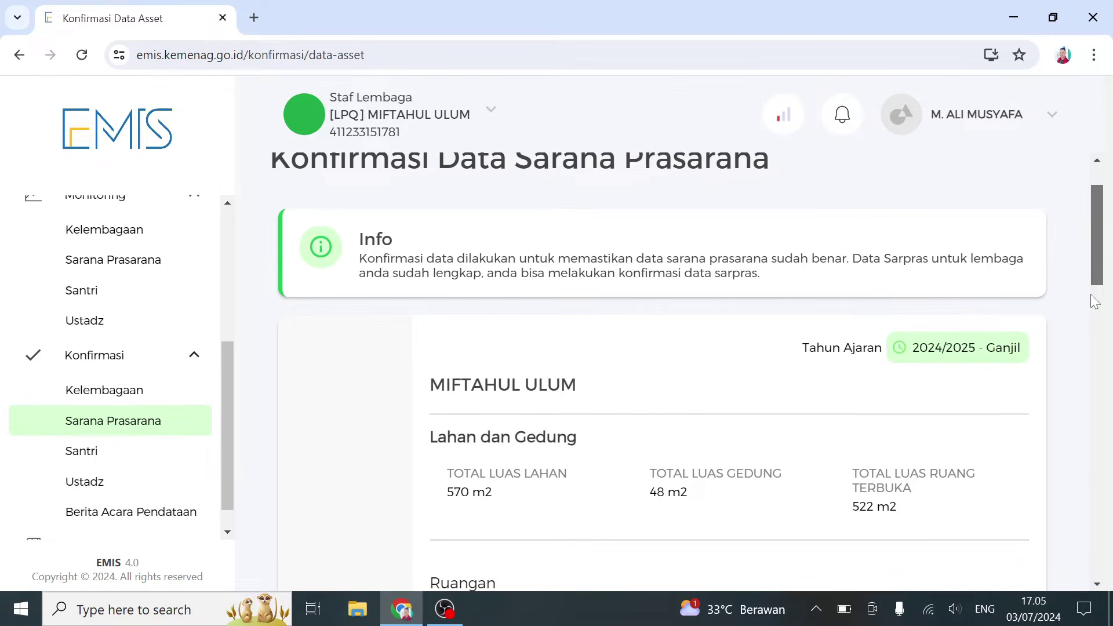
pyautogui.scroll(-5, 1095, 301)
pyautogui.scroll(-15, 1095, 373)
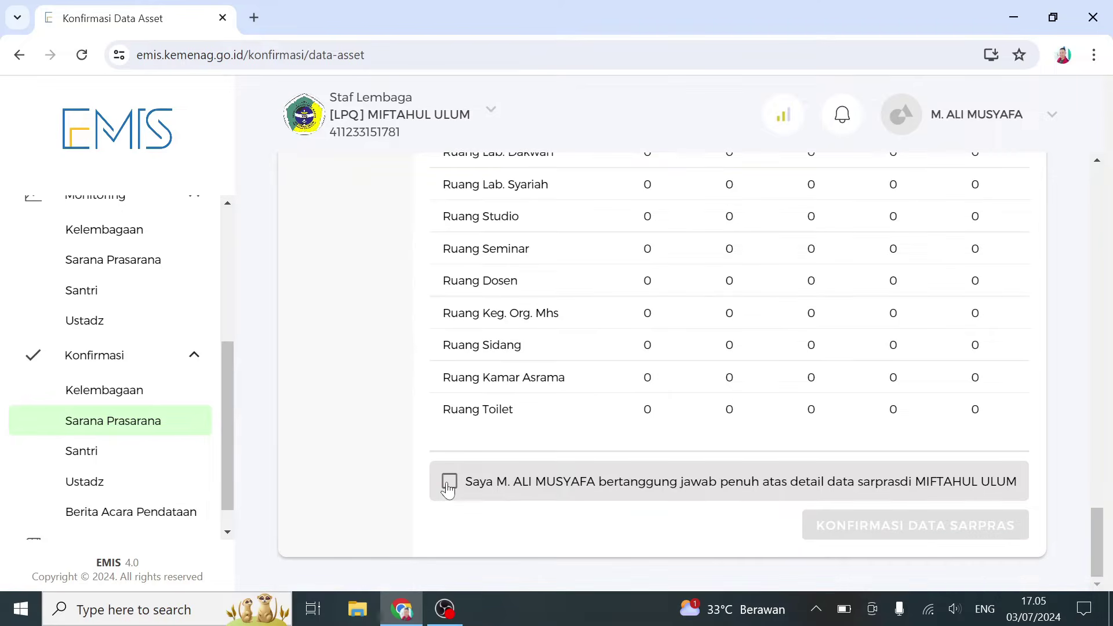
pyautogui.click(449, 481)
pyautogui.click(881, 529)
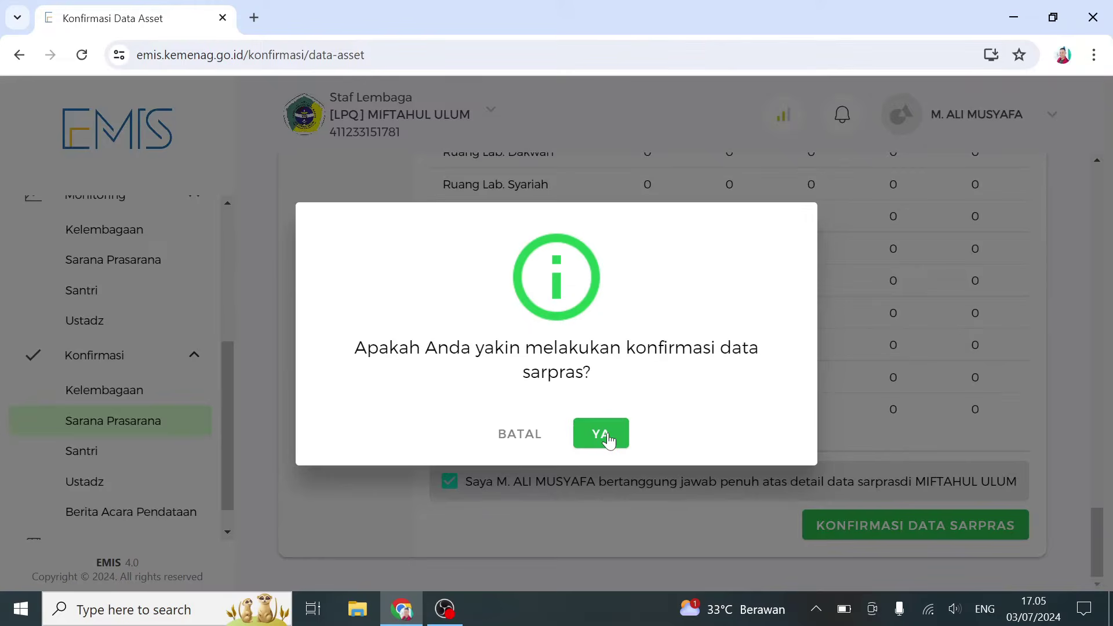
pyautogui.click(603, 438)
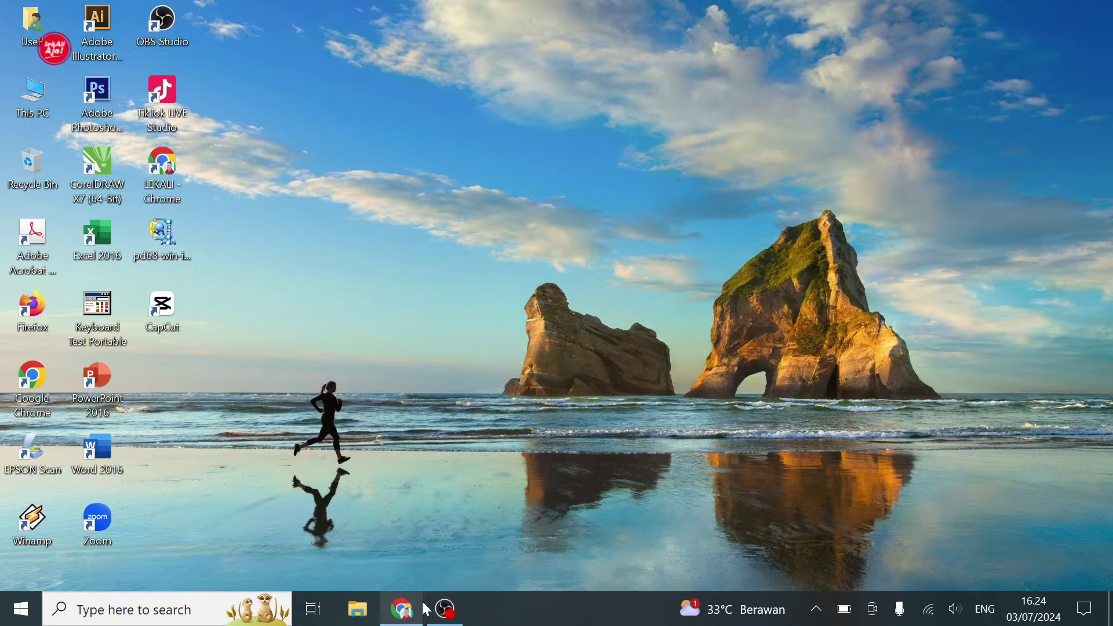
# - Switch back to the Chrome window with the MIFTAHUL ULUM EMIS dashboard
pyautogui.click(409, 606)
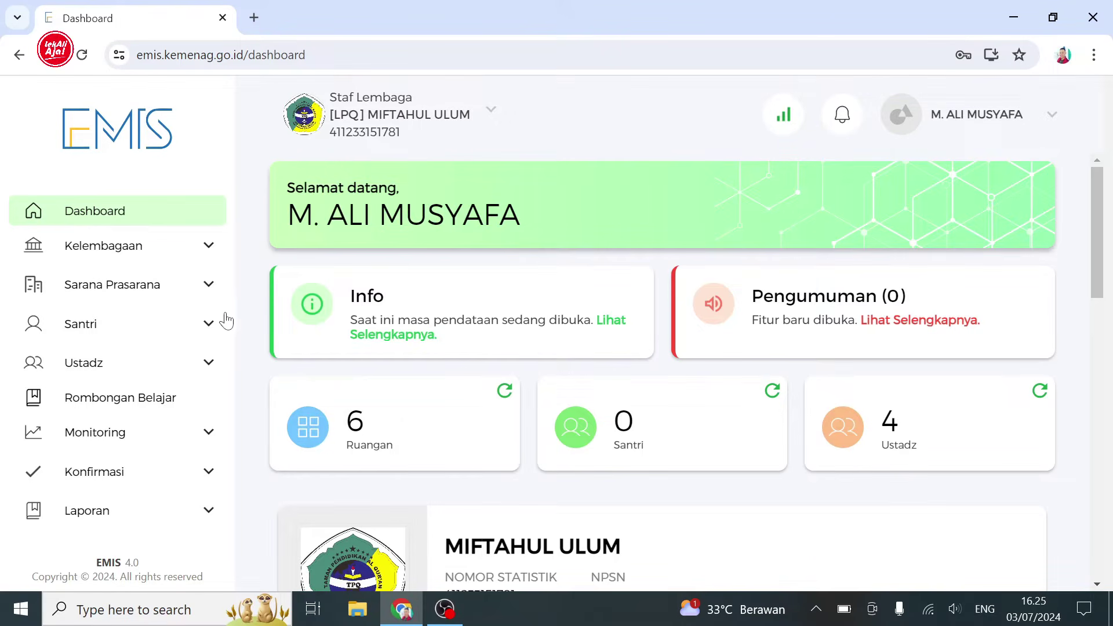
# - Go to Santri > Akademik > Kelulusan for the 2024/2025 school year
pyautogui.click(216, 323)
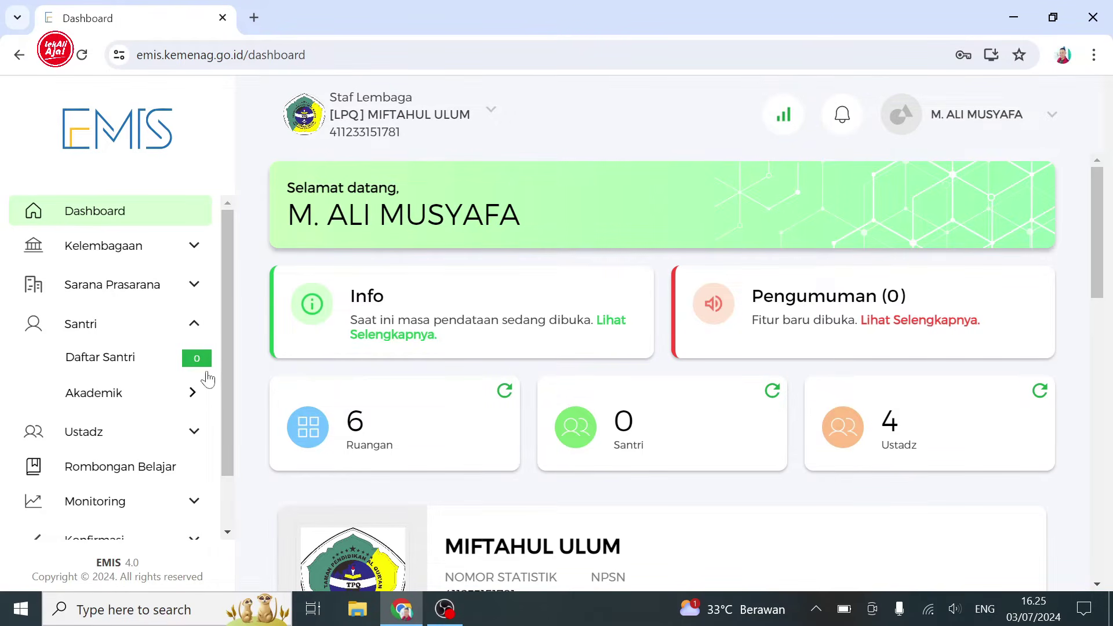
pyautogui.click(194, 393)
pyautogui.moveTo(203, 396)
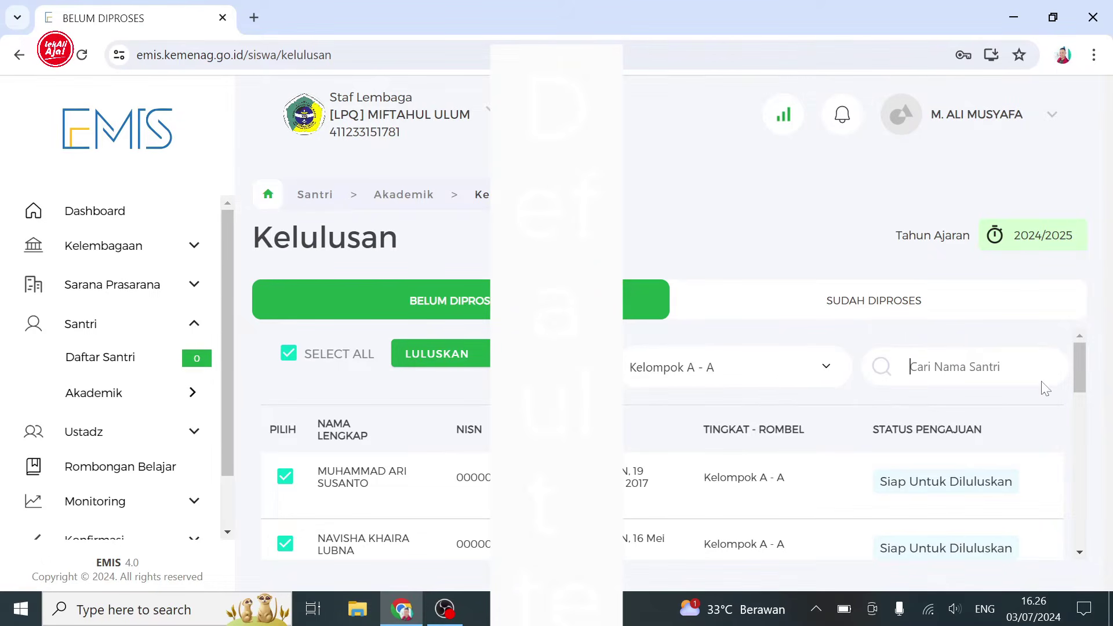
# - Show the Kelompok B - A students in the Kelulusan list
pyautogui.click(826, 376)
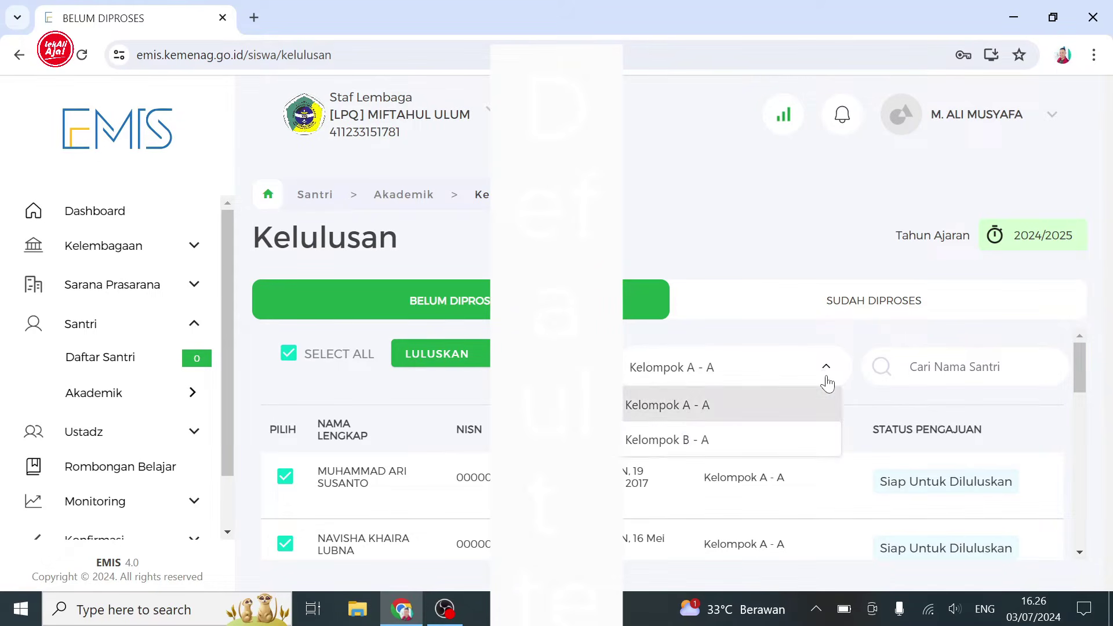
pyautogui.click(804, 443)
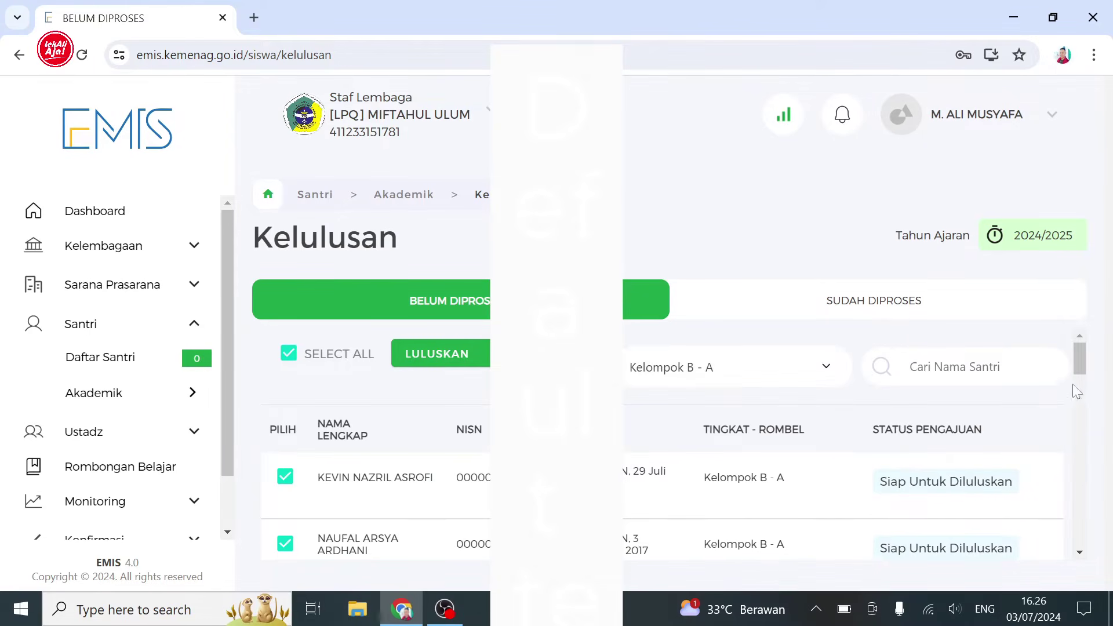
pyautogui.scroll(-5, 1072, 423)
pyautogui.scroll(-4, 1064, 439)
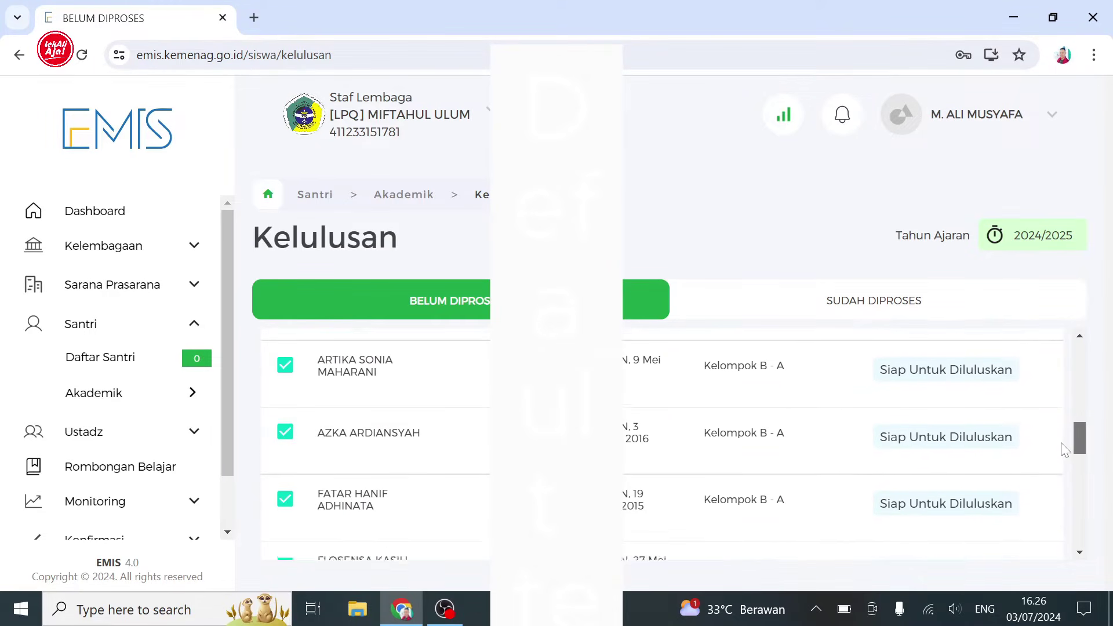
pyautogui.scroll(-4, 1058, 498)
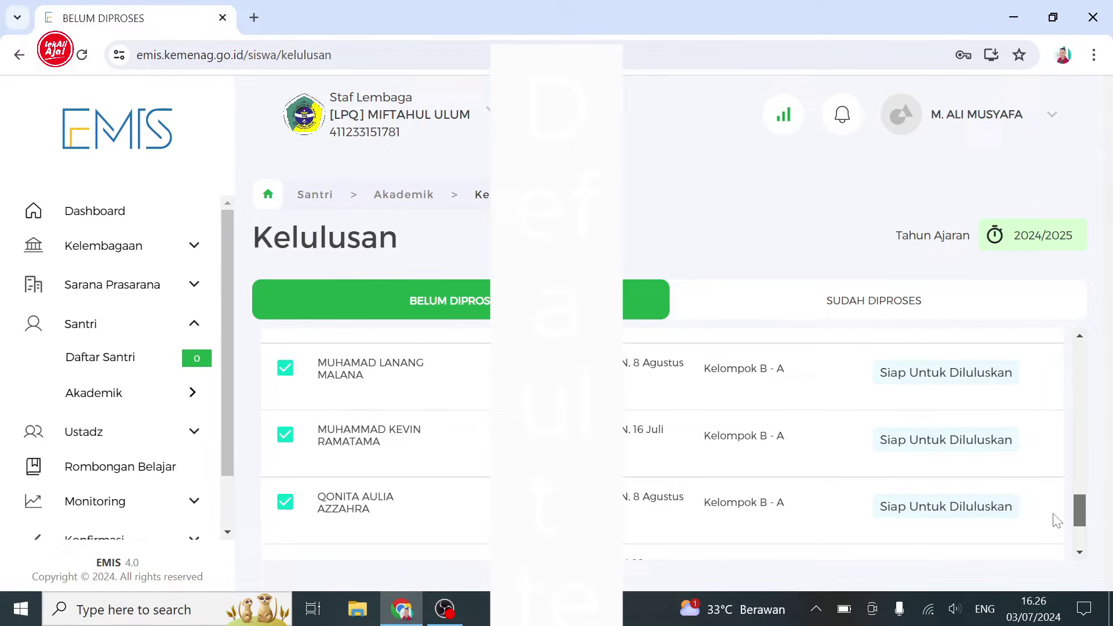
# - Go through the Kelompok B - A list, unticking the students who will repeat
pyautogui.moveTo(1077, 521); pyautogui.dragTo(1077, 502)
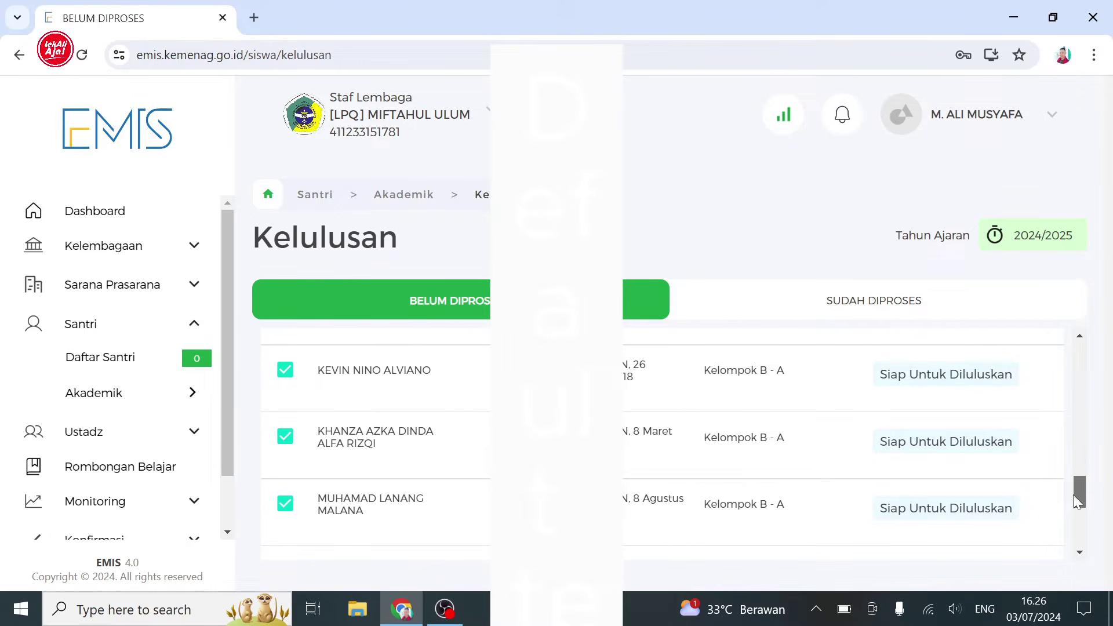
pyautogui.moveTo(1073, 495); pyautogui.dragTo(1074, 496)
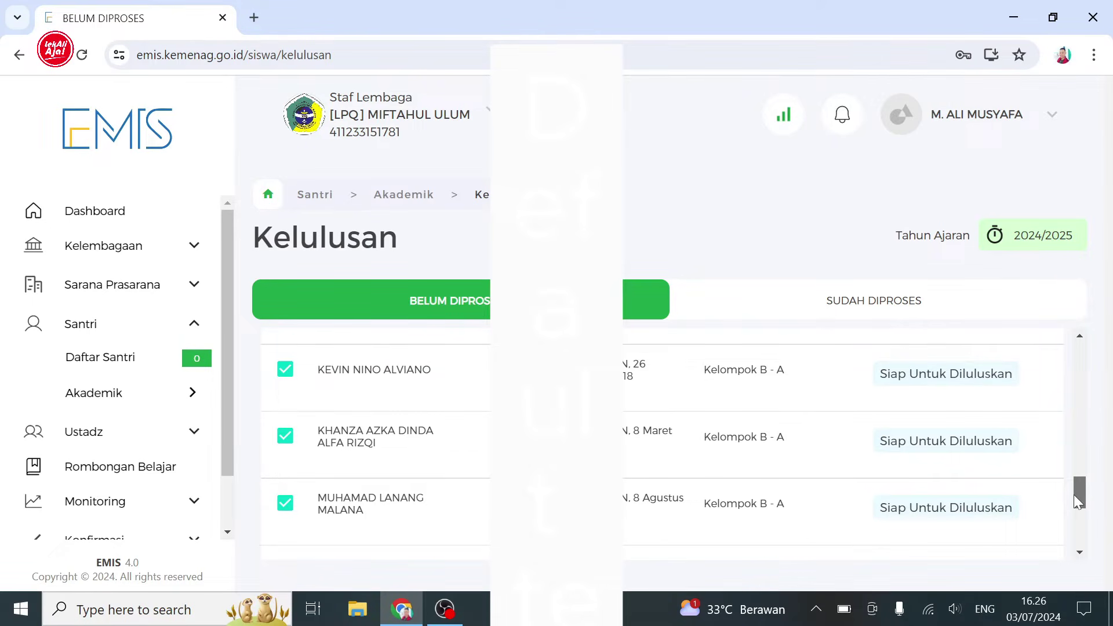
pyautogui.moveTo(1074, 495); pyautogui.dragTo(1112, 371)
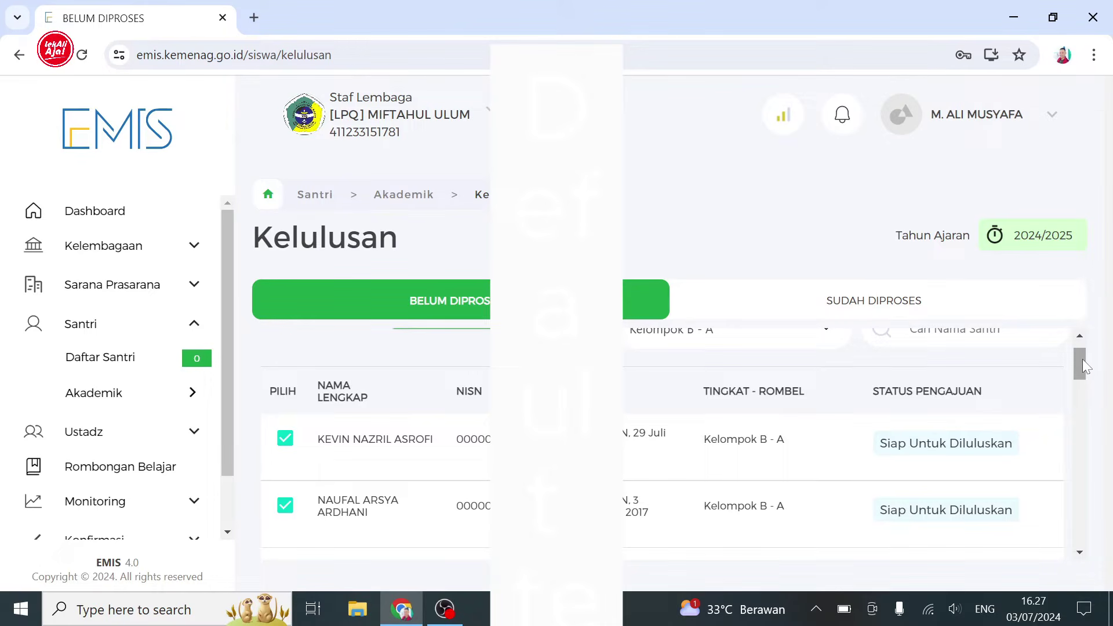
pyautogui.moveTo(1080, 359); pyautogui.dragTo(1069, 524)
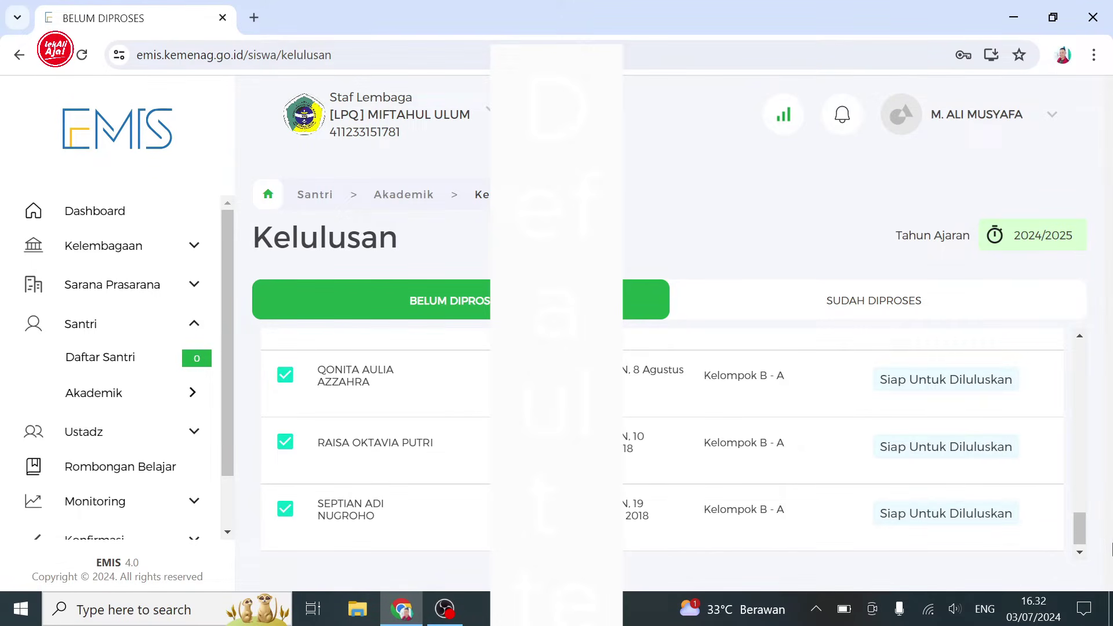
pyautogui.moveTo(1075, 534); pyautogui.dragTo(1087, 438)
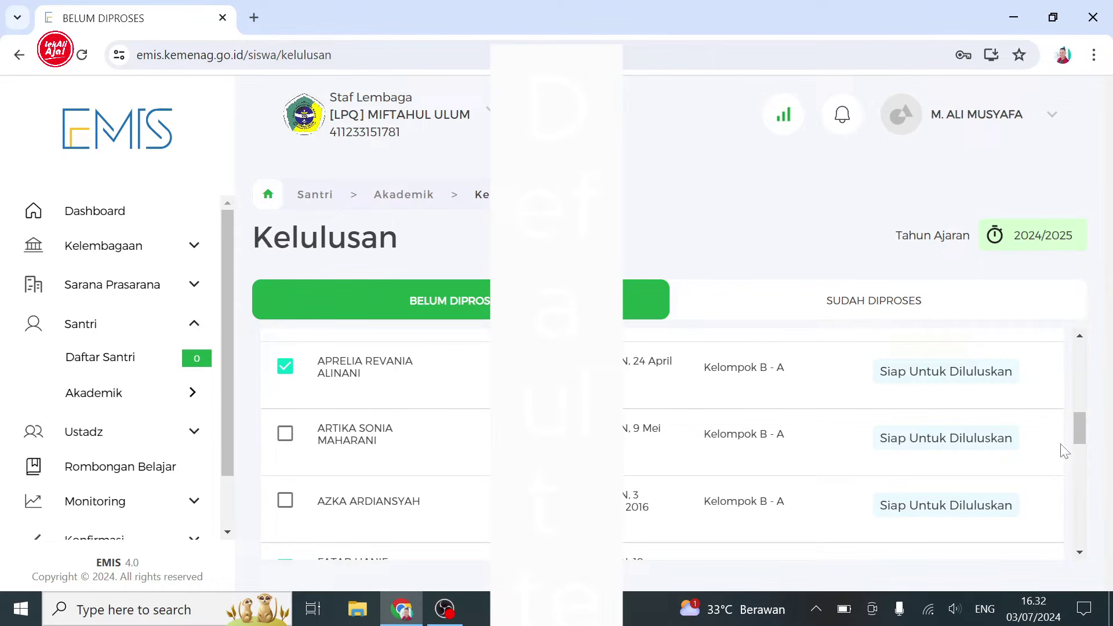
pyautogui.moveTo(1079, 434); pyautogui.dragTo(1084, 360)
pyautogui.scroll(-2, 1084, 360)
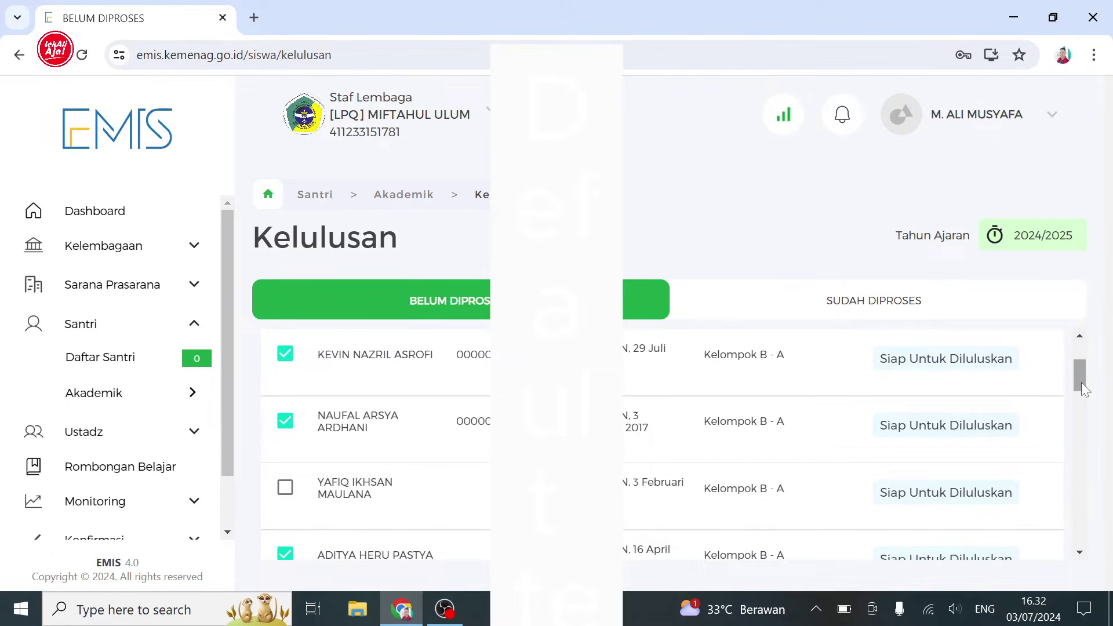
pyautogui.scroll(-1, 1081, 382)
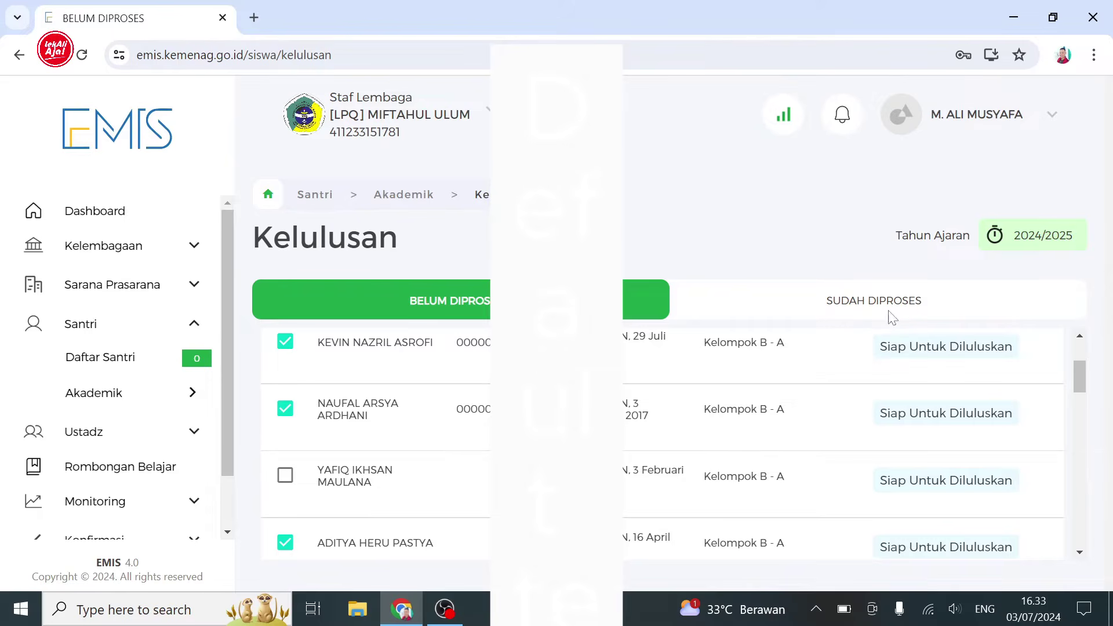
pyautogui.scroll(2, 1079, 362)
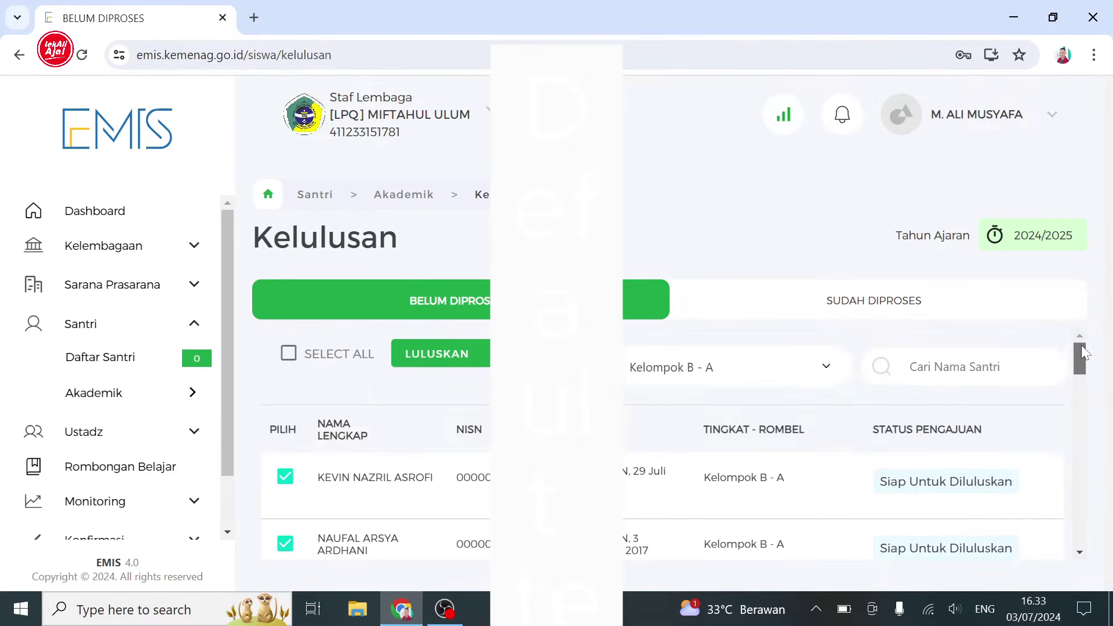
# - Graduate the ticked Kelompok B - A students (12 pass, 8 repeat), then list Kelompok A - A
pyautogui.click(445, 360)
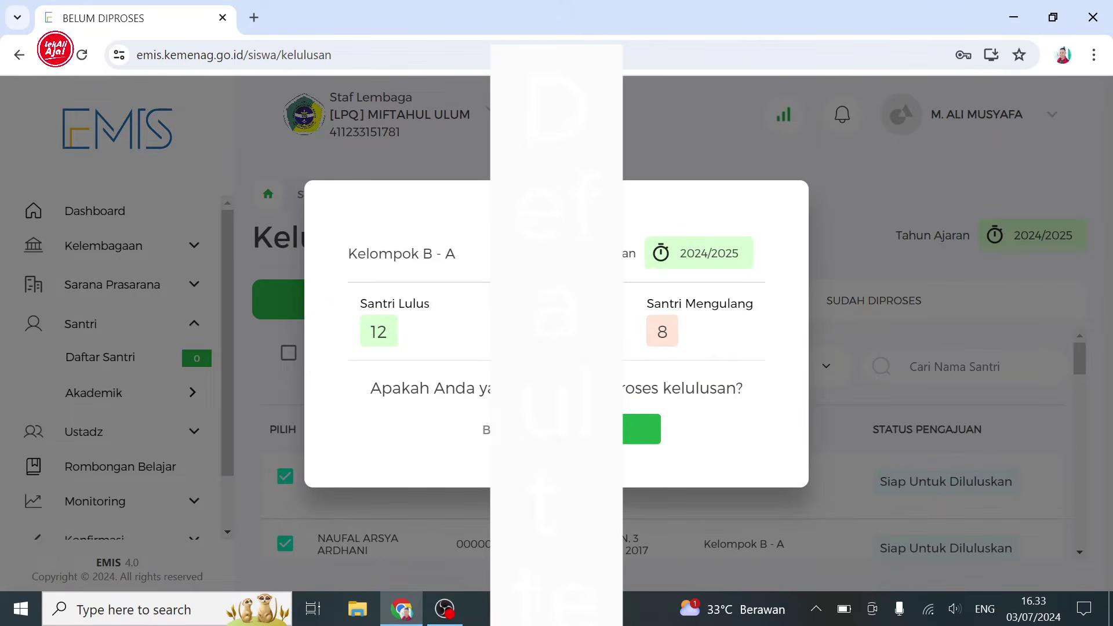
pyautogui.click(632, 431)
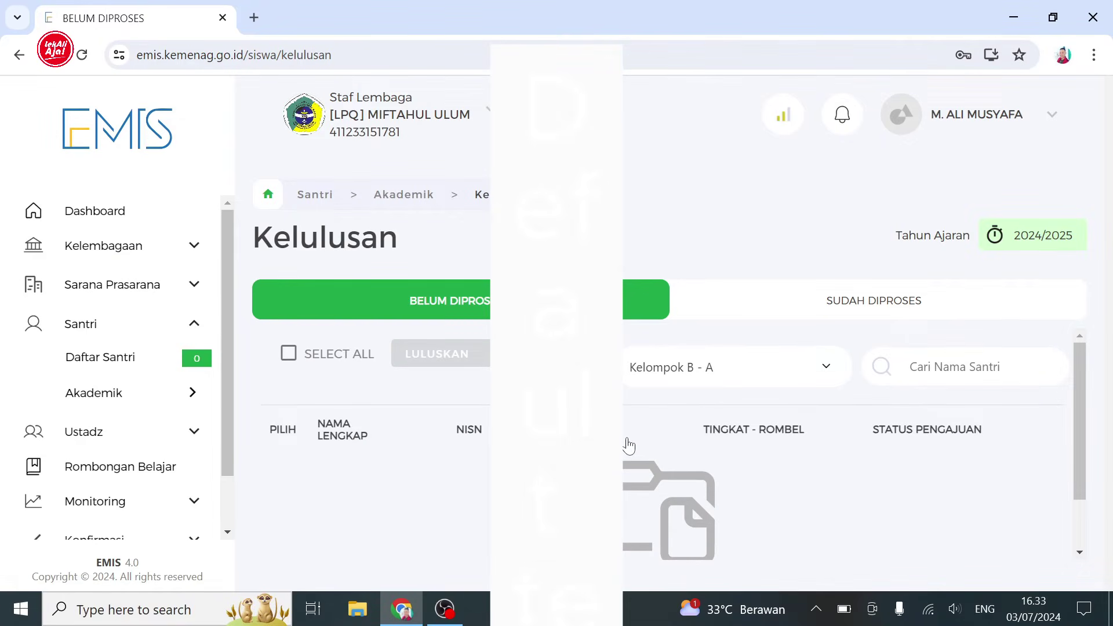
pyautogui.click(822, 371)
pyautogui.click(773, 404)
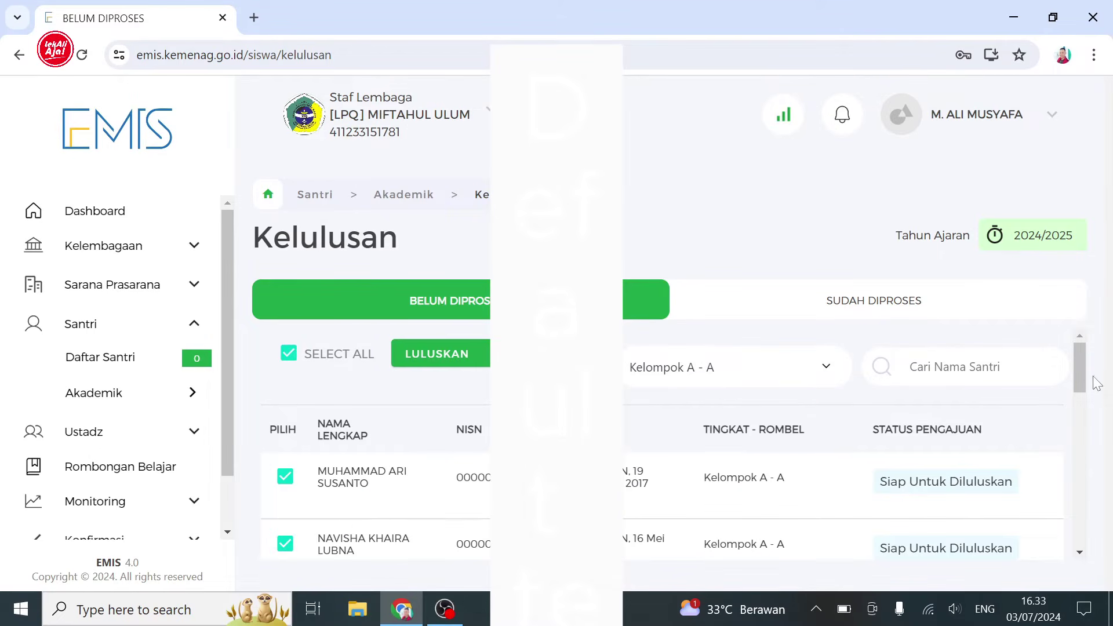
# - Go through the Kelompok A - A list and untick the students who will not graduate
pyautogui.scroll(-1, 1084, 371)
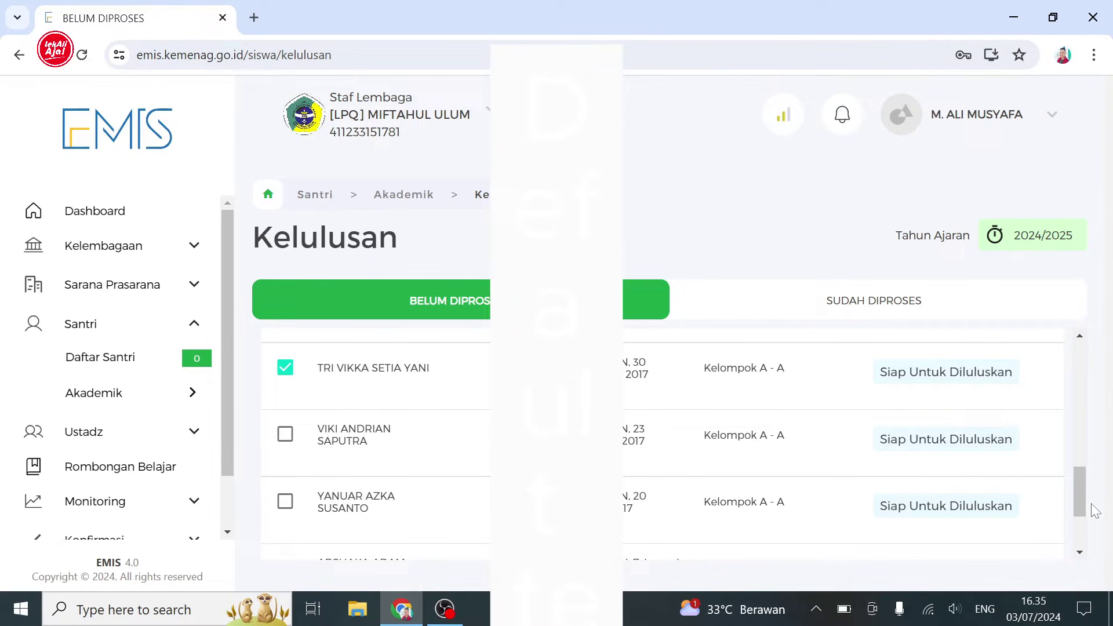
pyautogui.moveTo(1080, 492); pyautogui.dragTo(1092, 450)
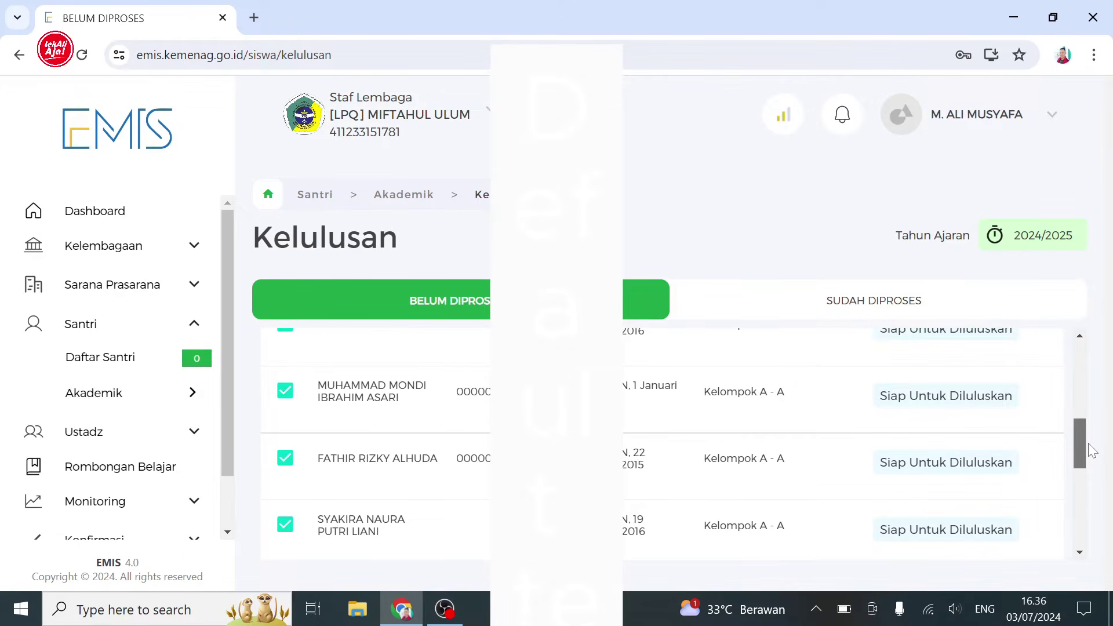
pyautogui.moveTo(1092, 450); pyautogui.dragTo(1084, 425)
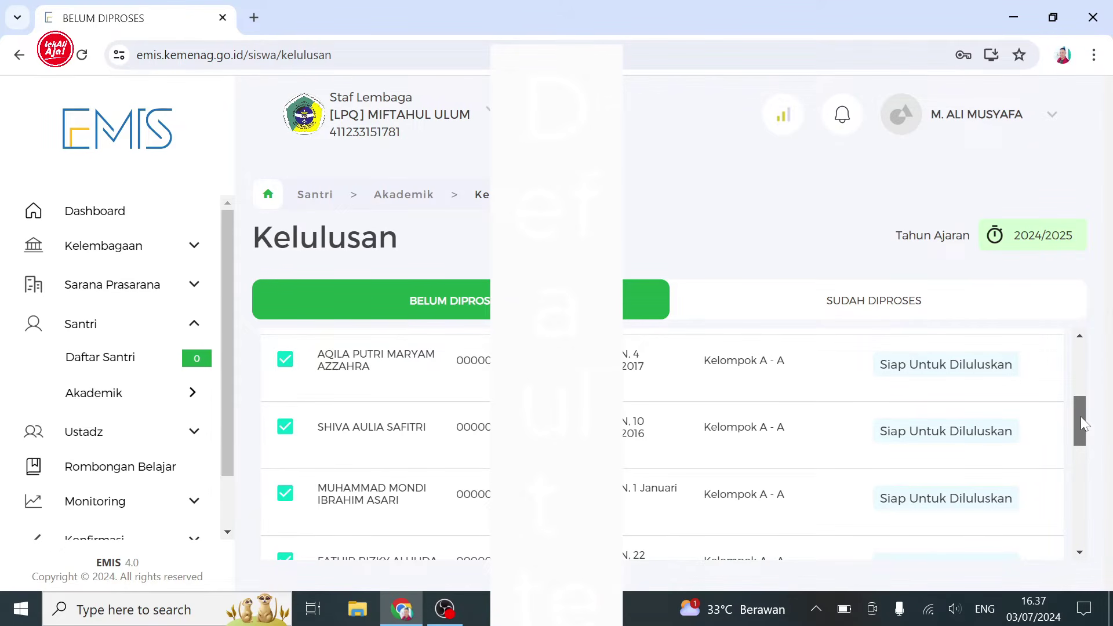
pyautogui.moveTo(1080, 416); pyautogui.dragTo(1072, 348)
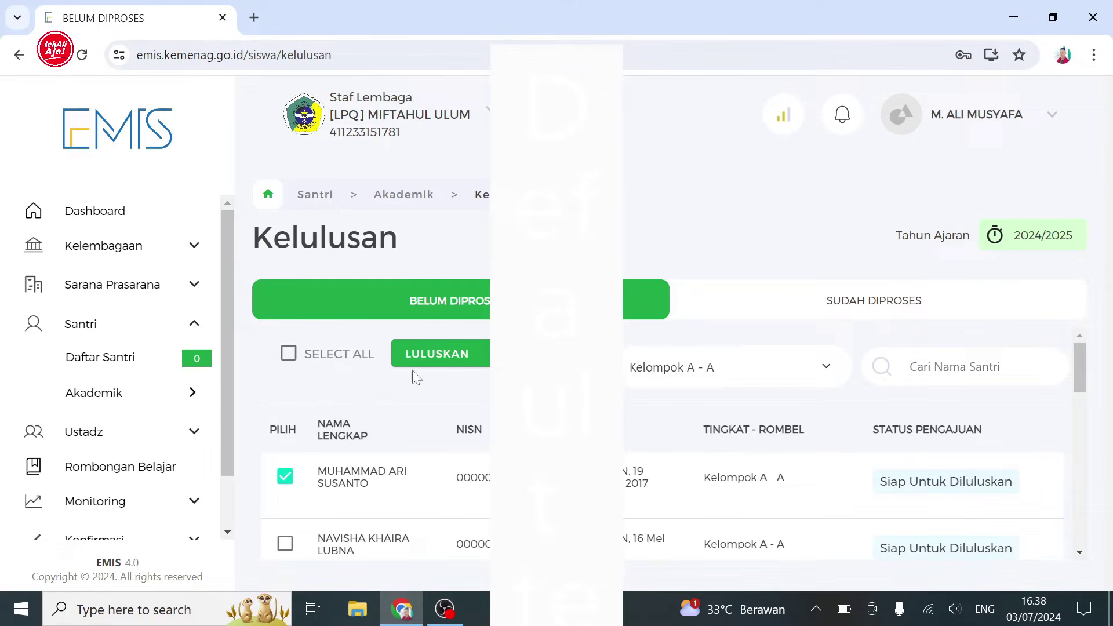
# - Graduate the ticked Kelompok A - A students and review them under SUDAH DIPROSES
pyautogui.click(437, 354)
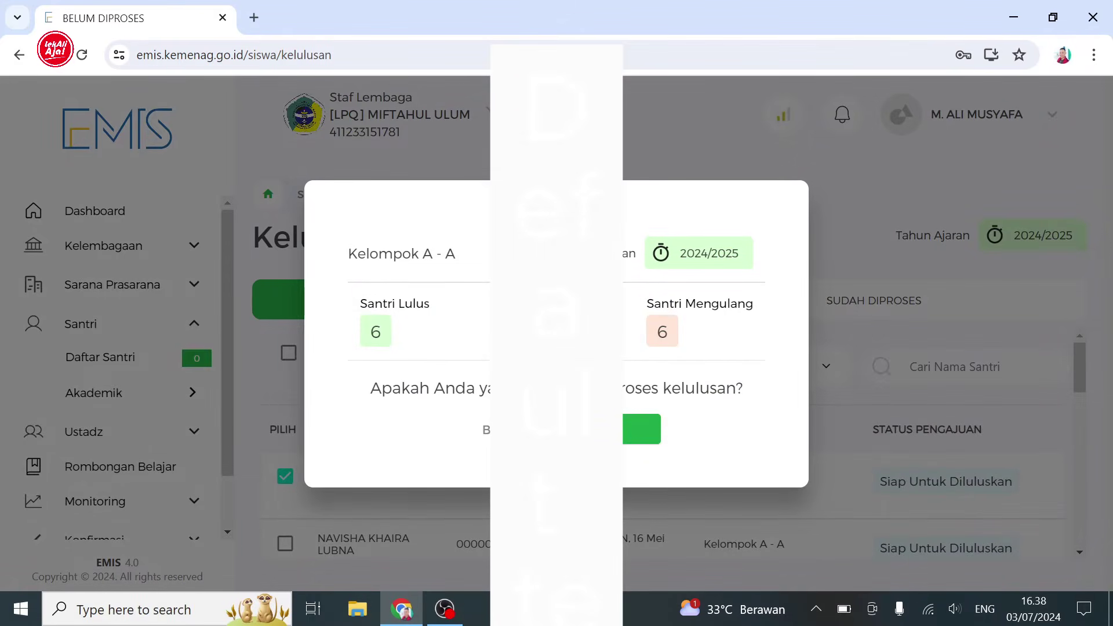
pyautogui.click(636, 432)
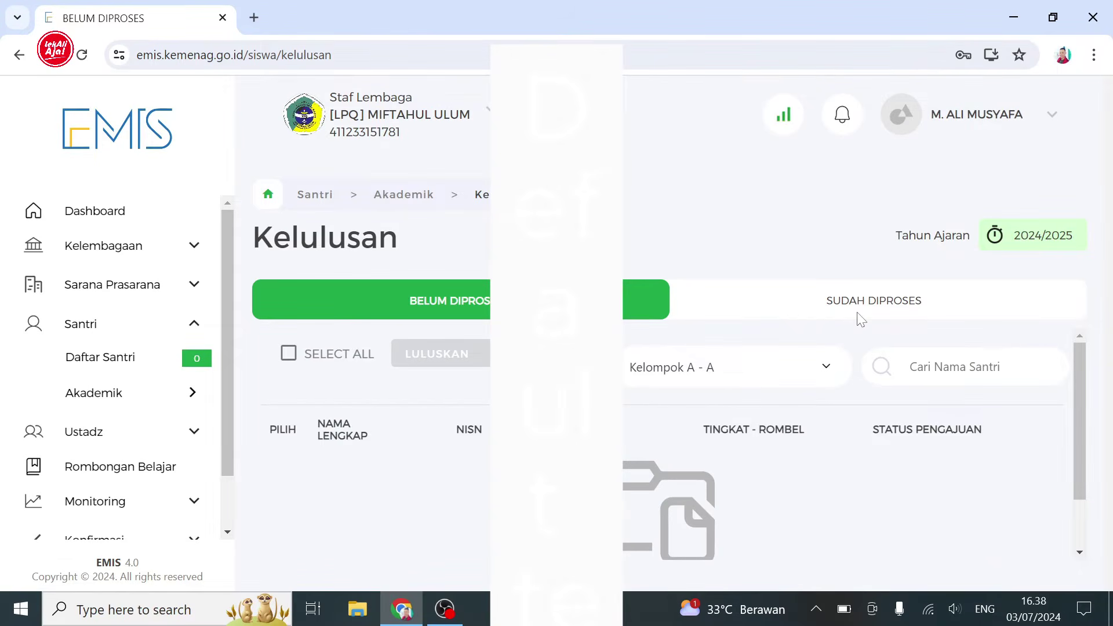
pyautogui.click(842, 328)
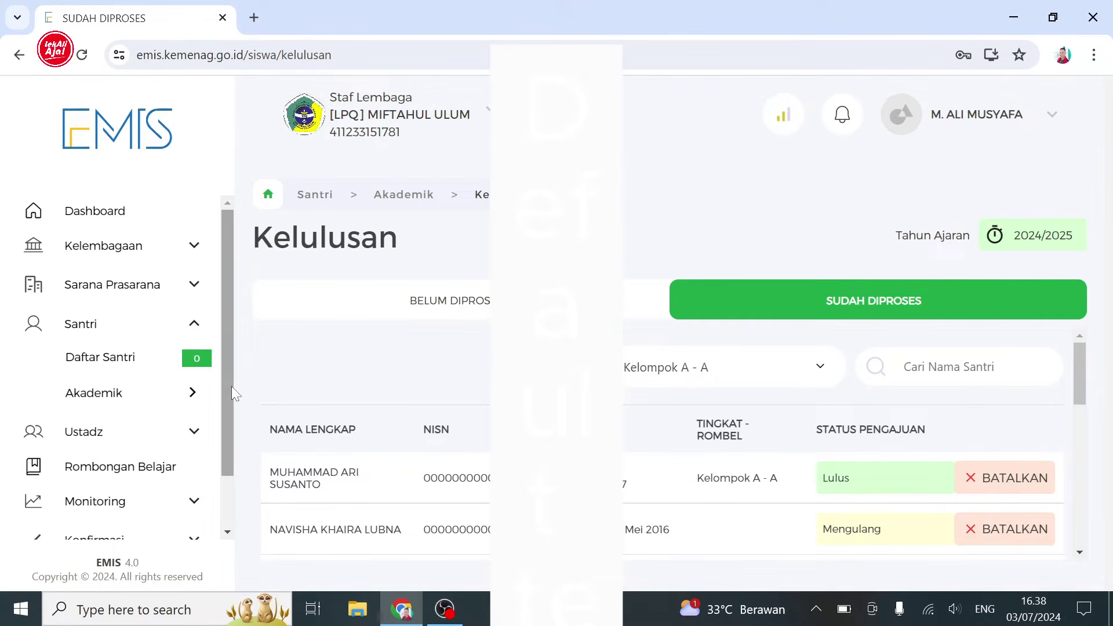
# - Collapse and re-expand the Santri menu, showing its Akademik submenu
pyautogui.moveTo(231, 386); pyautogui.dragTo(228, 392)
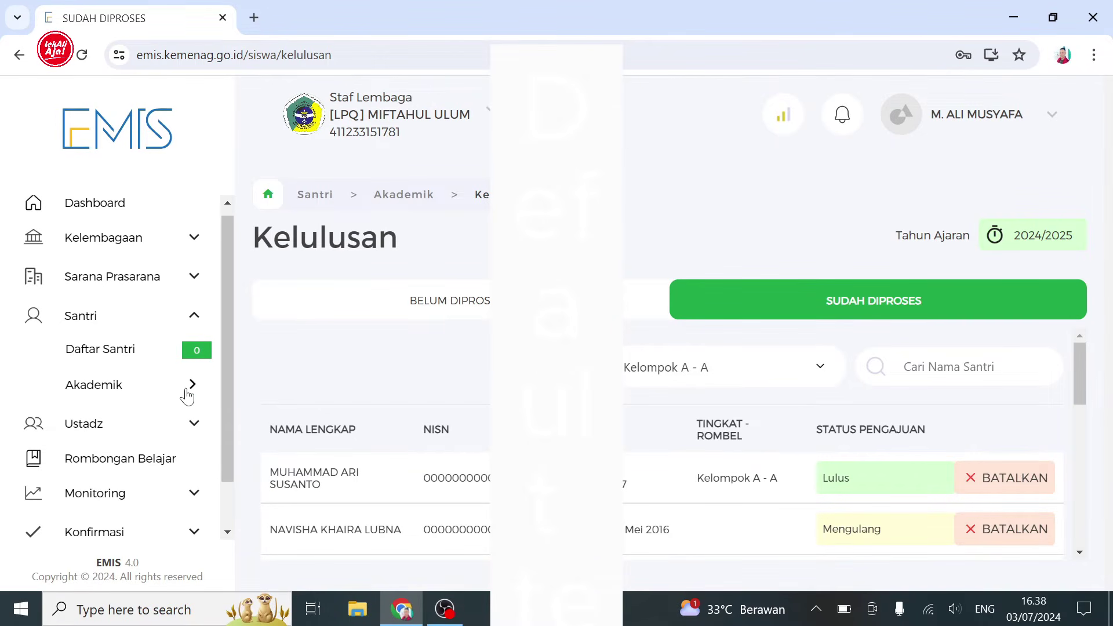
pyautogui.click(196, 316)
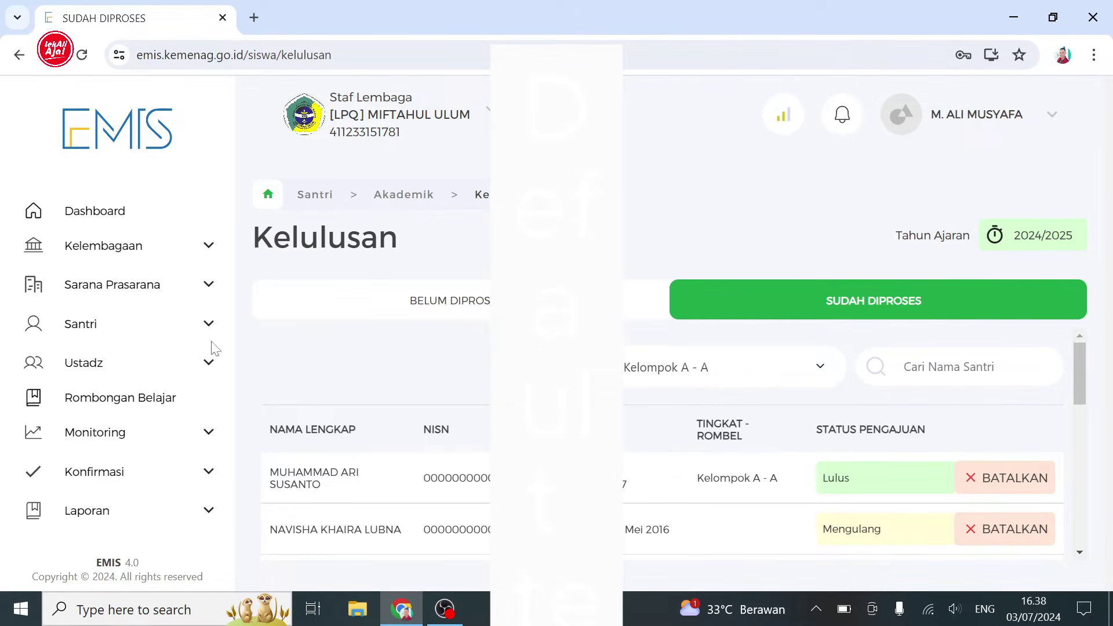
pyautogui.click(208, 323)
pyautogui.click(193, 391)
# - Go to Kenaikan Kelas and filter its students to the Kelompok B - A rombel
pyautogui.click(282, 370)
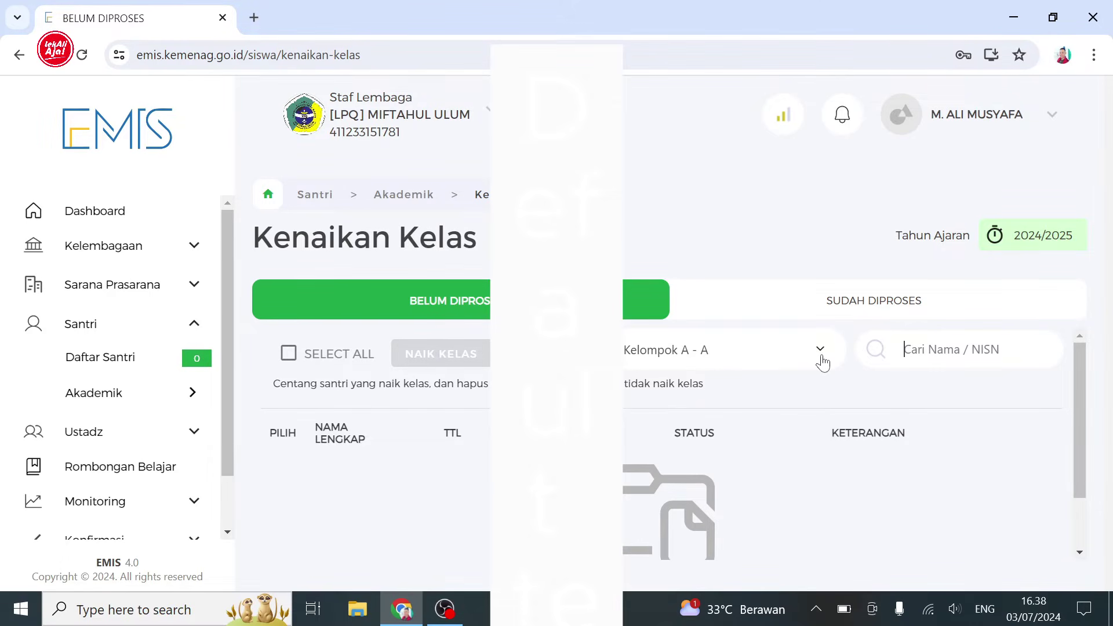
pyautogui.click(822, 358)
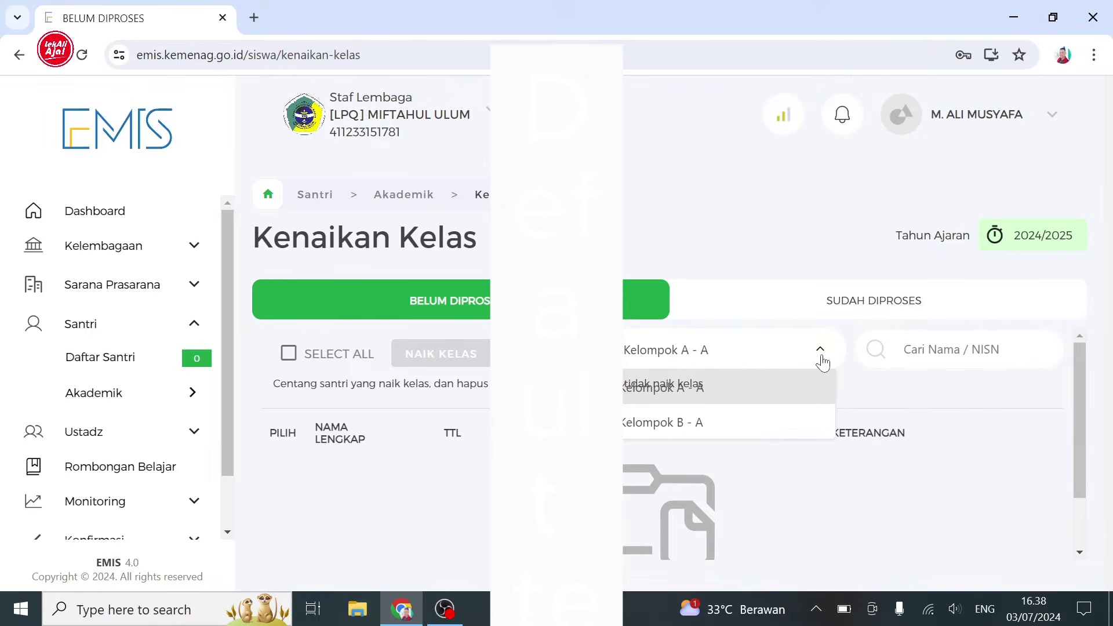
pyautogui.click(787, 423)
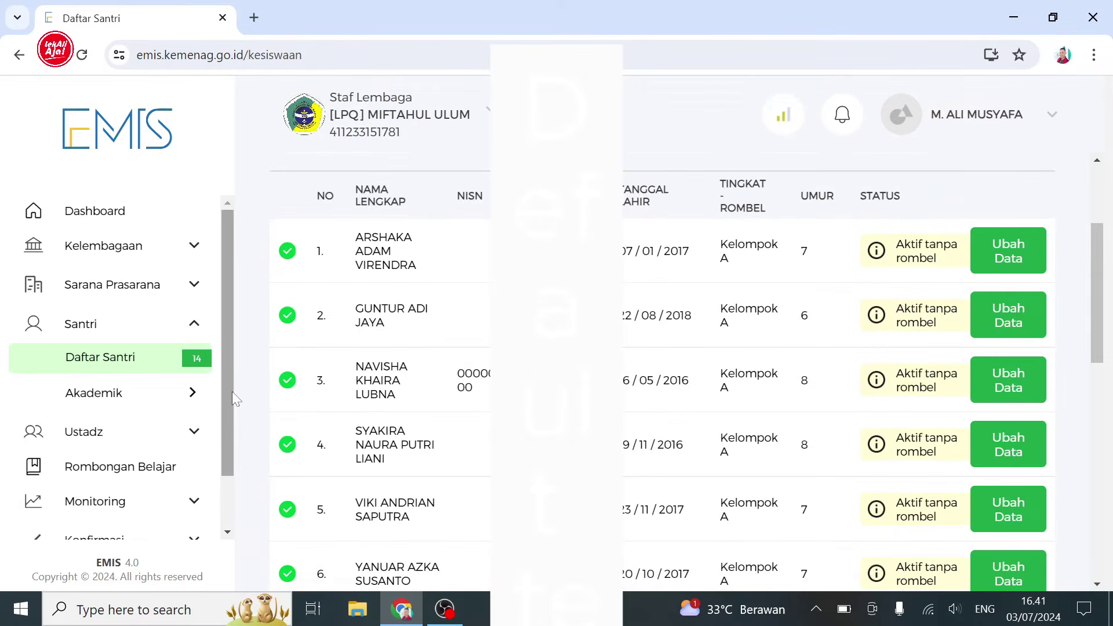
# - Return to Akademik > Kenaikan Kelas and open the rombel filter
pyautogui.click(194, 397)
pyautogui.click(264, 359)
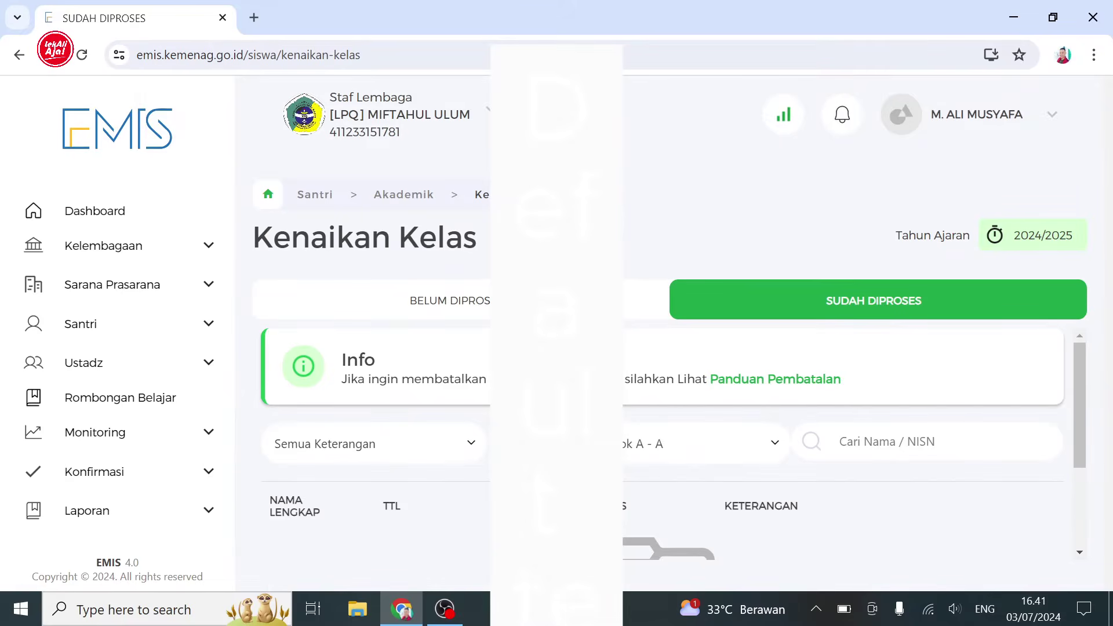
pyautogui.click(653, 446)
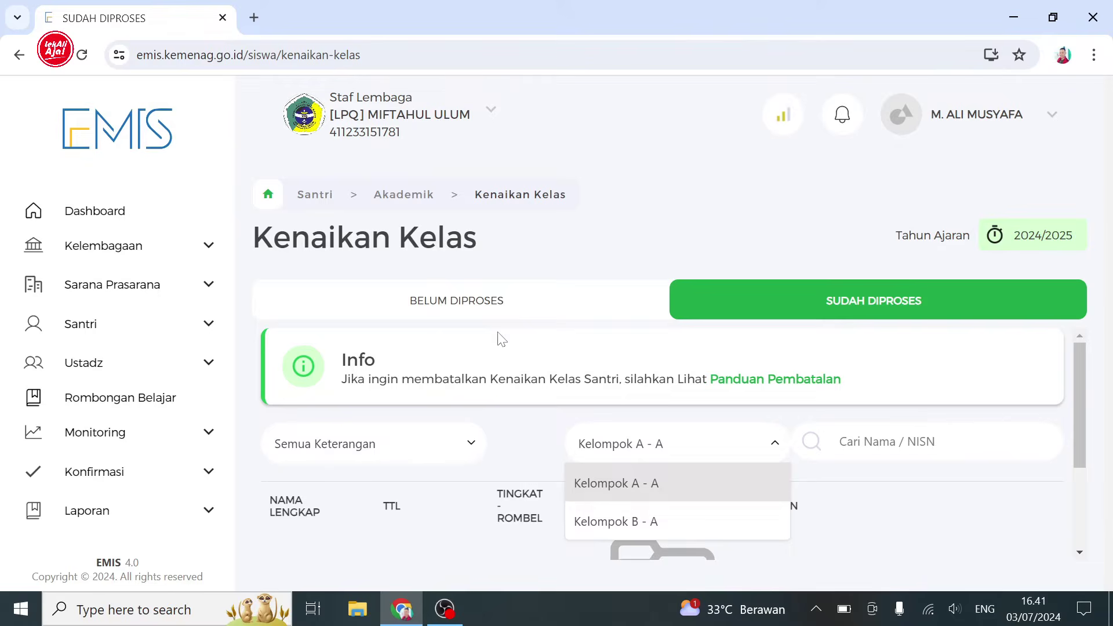
# - Toggle between SUDAH DIPROSES and BELUM DIPROSES, ending on unprocessed Kelompok A - A students
pyautogui.click(481, 309)
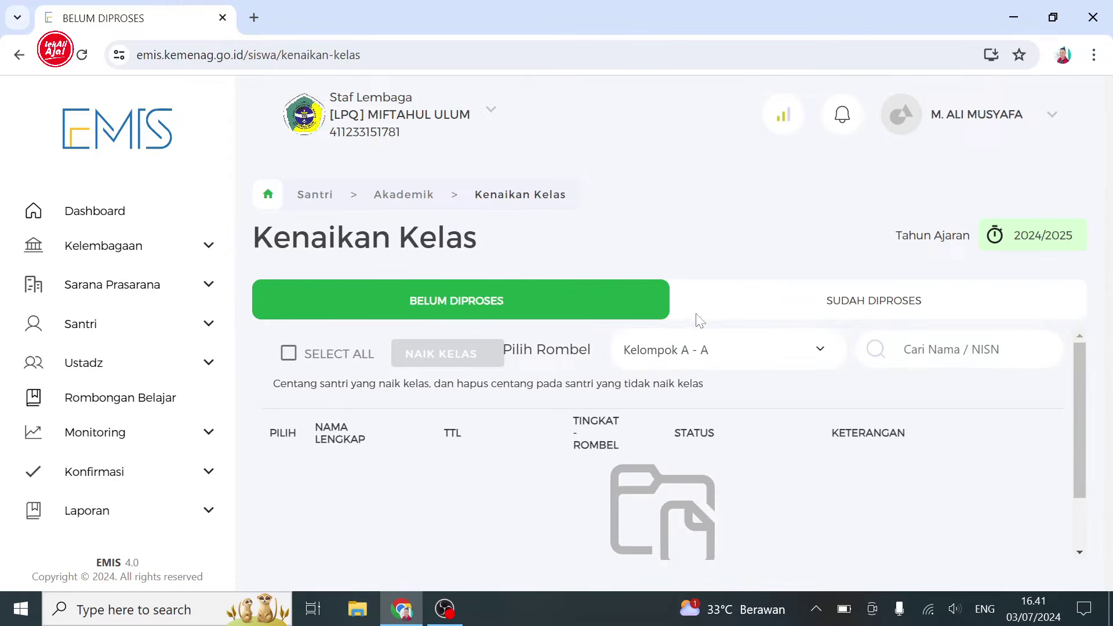
pyautogui.click(854, 309)
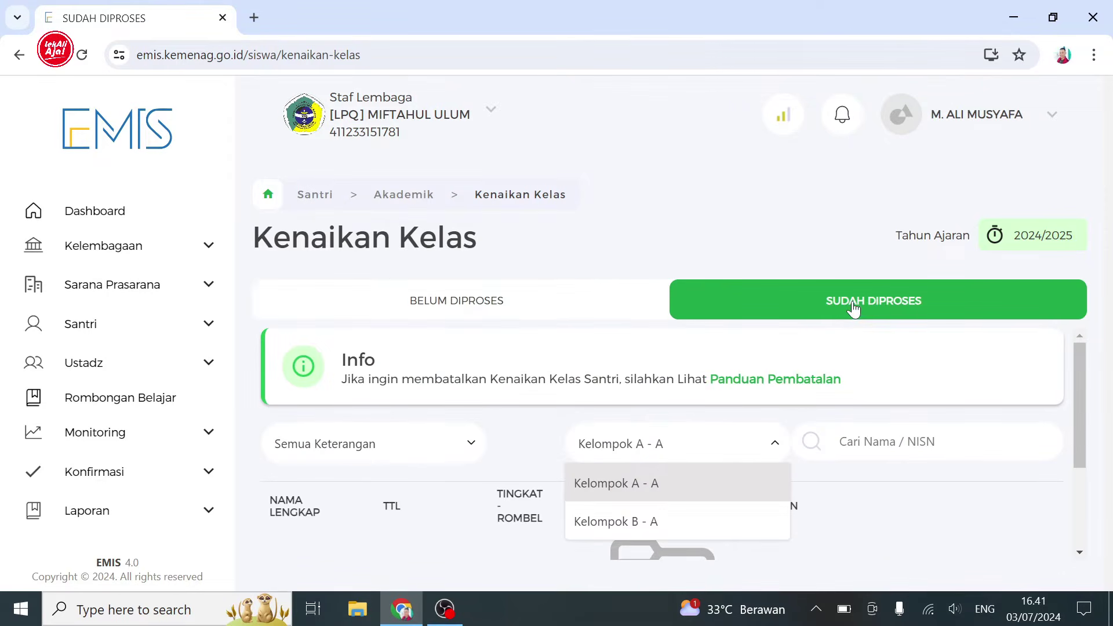
pyautogui.click(476, 303)
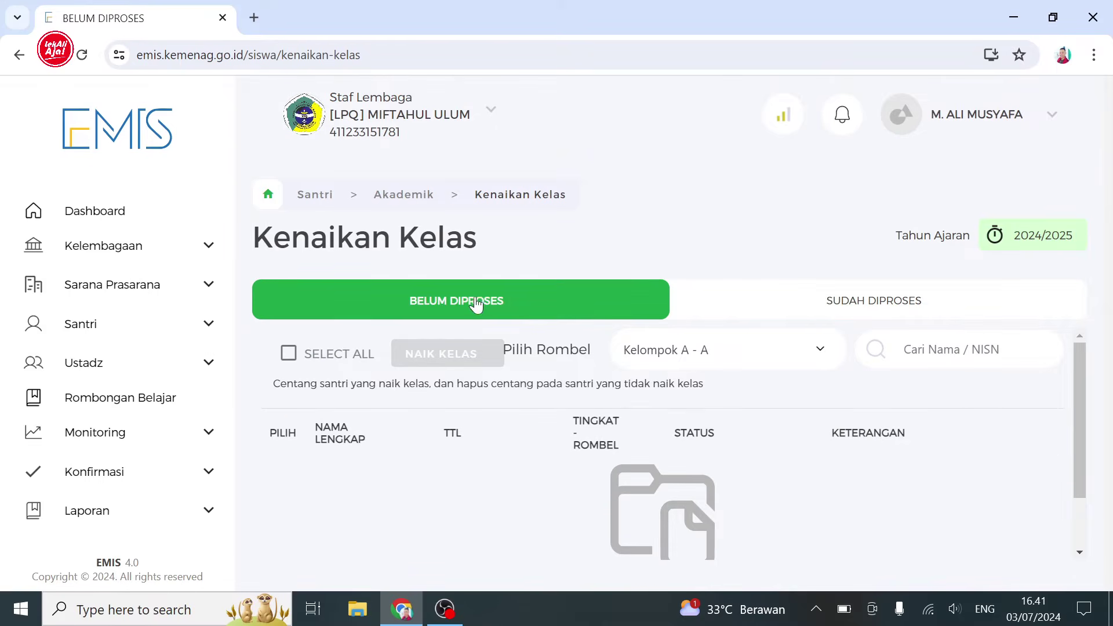
pyautogui.click(827, 305)
pyautogui.click(806, 348)
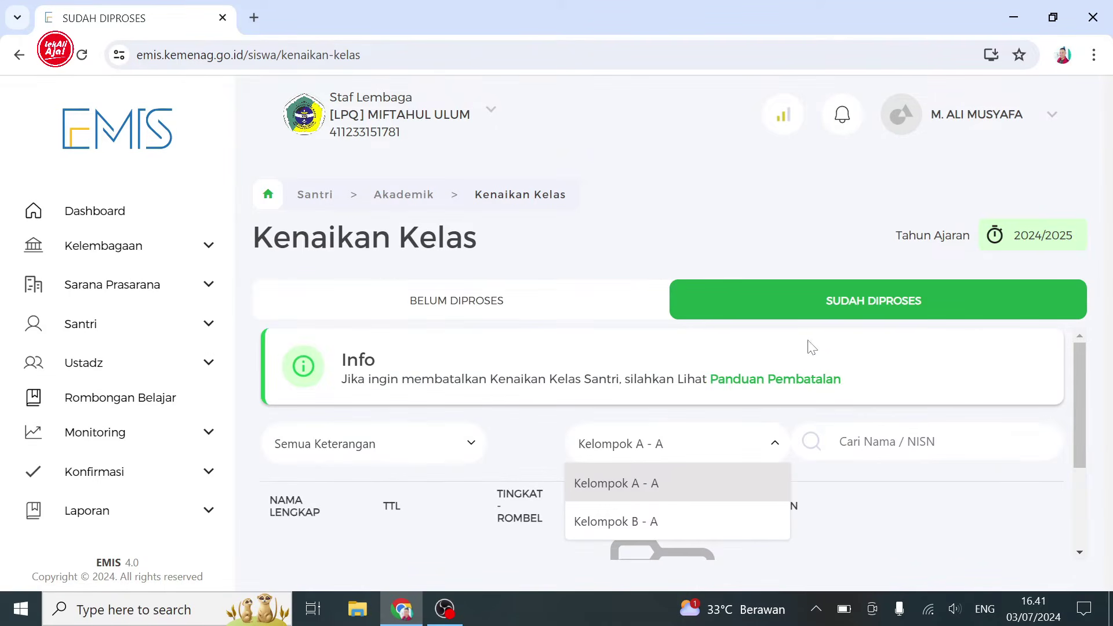
pyautogui.click(489, 301)
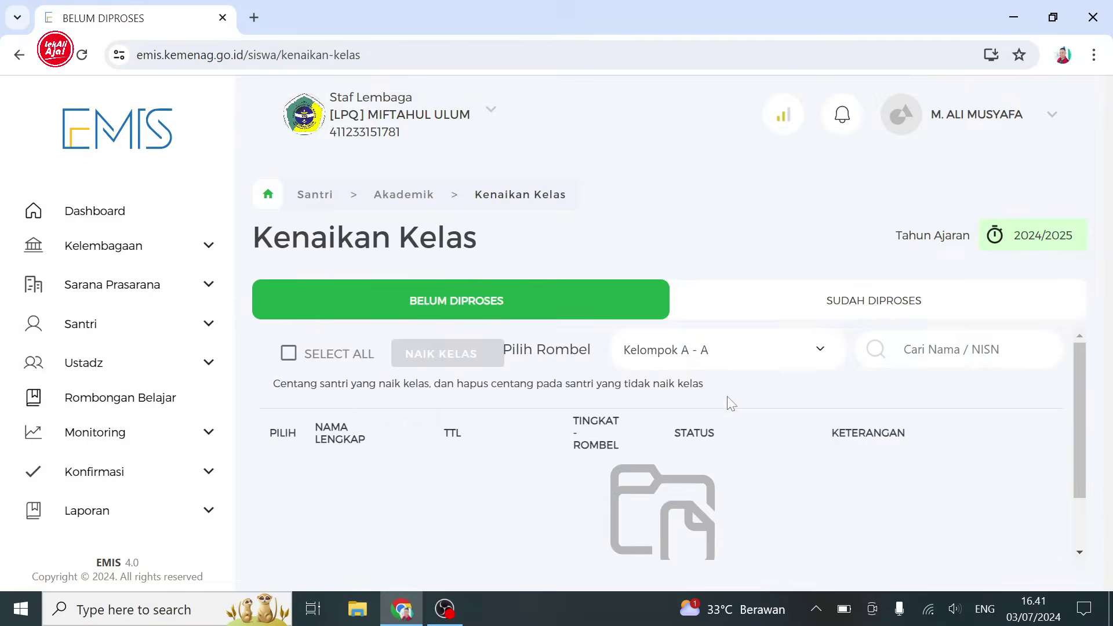
pyautogui.click(816, 362)
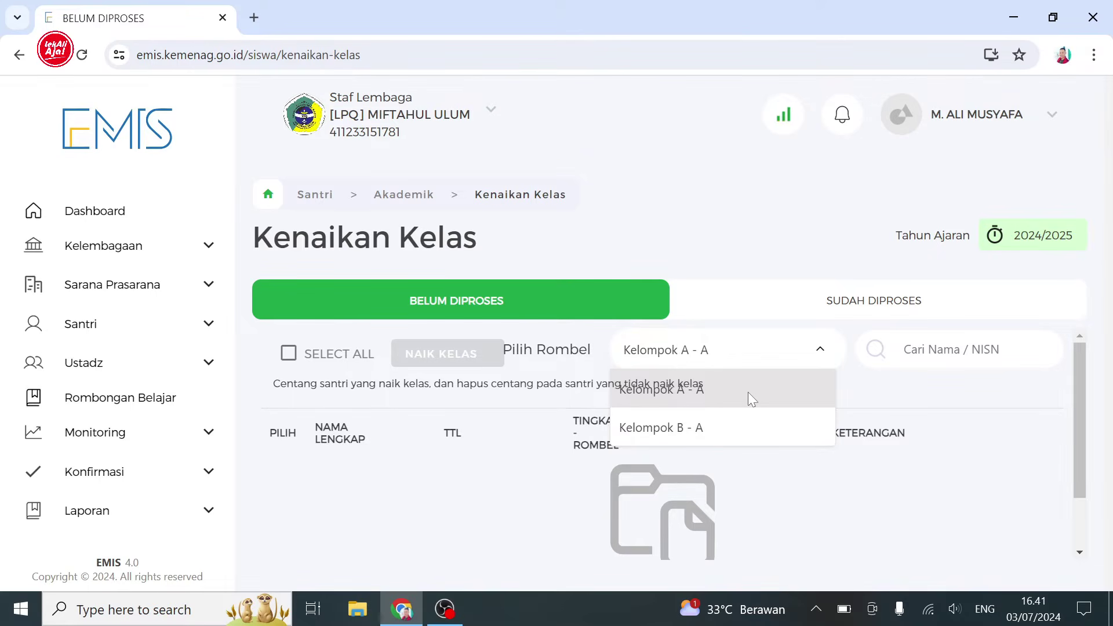
# - Change the Pilih Rombel selection from Kelompok A - A to Kelompok B - A
pyautogui.click(819, 351)
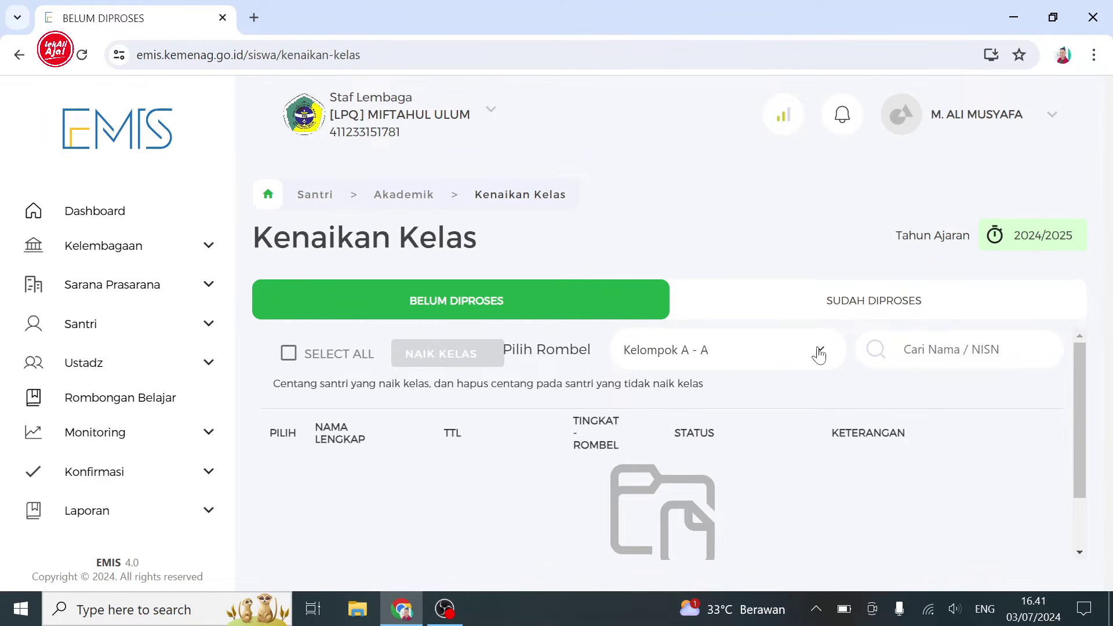
pyautogui.click(819, 351)
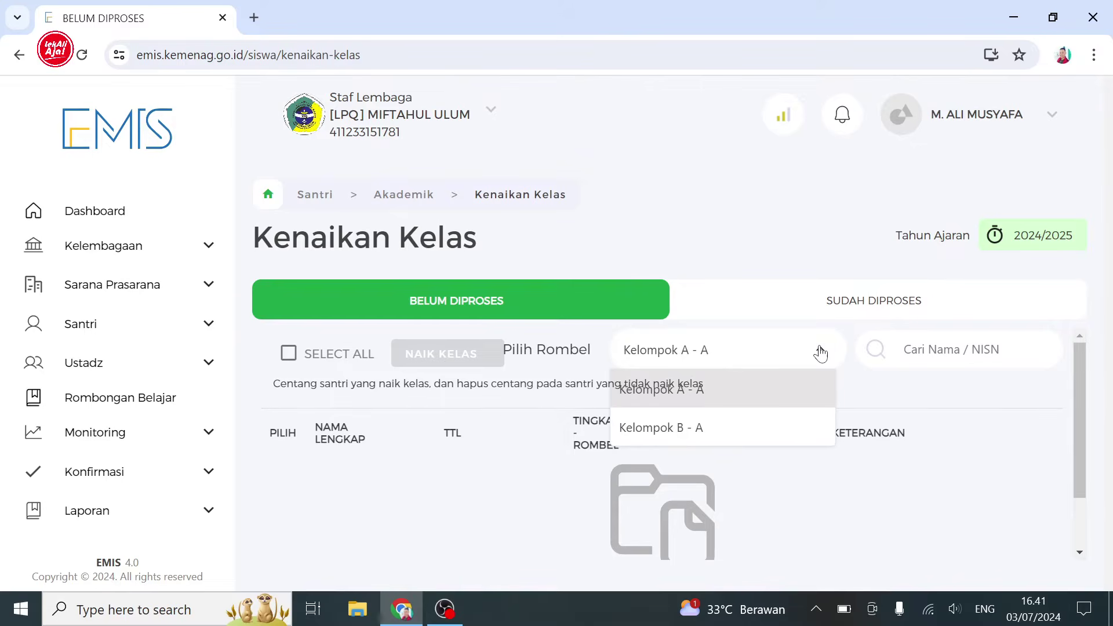
pyautogui.click(777, 429)
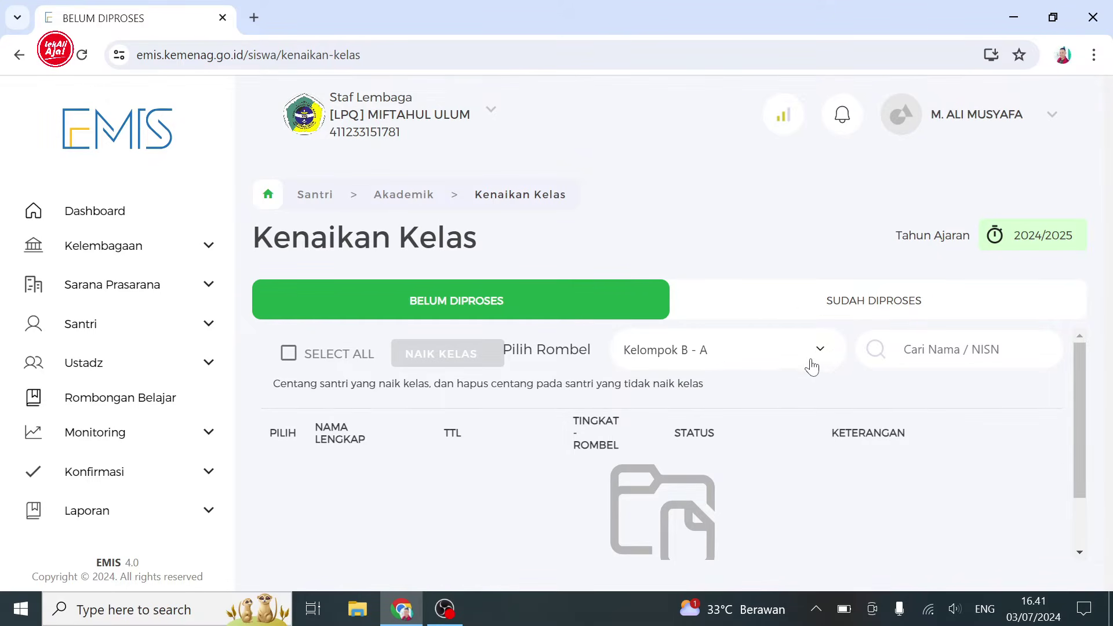
pyautogui.click(812, 363)
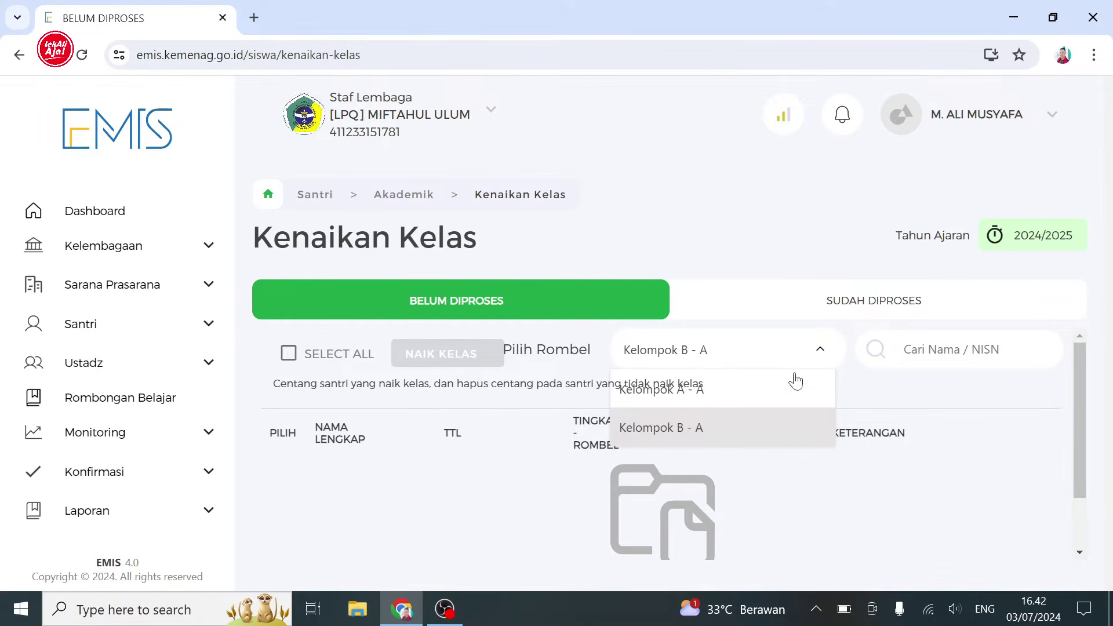
pyautogui.click(815, 361)
pyautogui.click(815, 361)
pyautogui.click(818, 362)
pyautogui.click(818, 362)
pyautogui.click(764, 416)
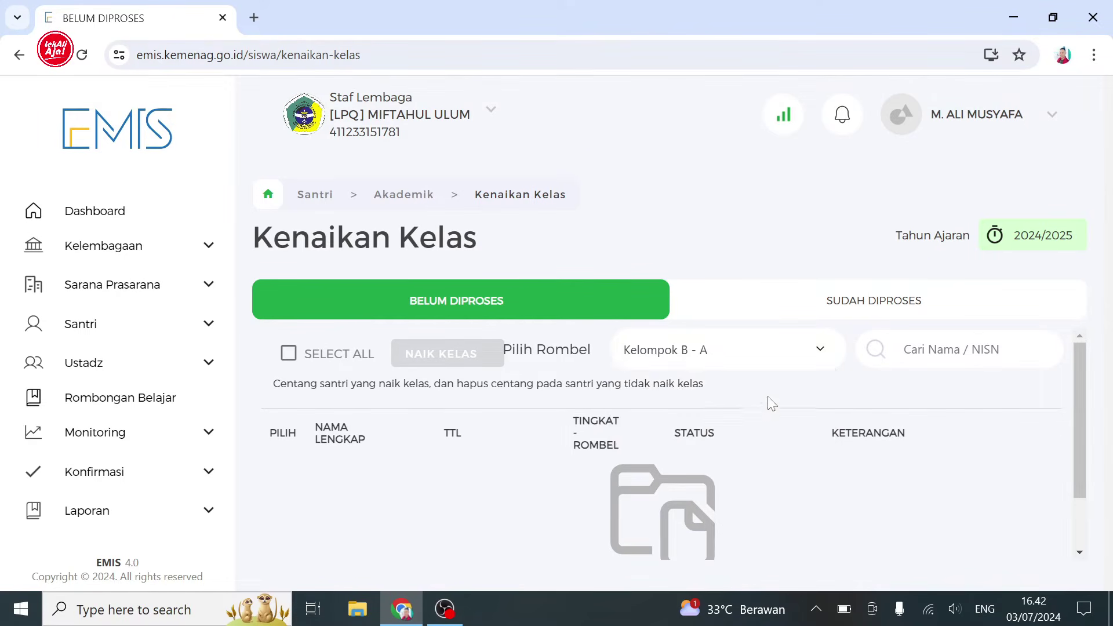
pyautogui.click(820, 362)
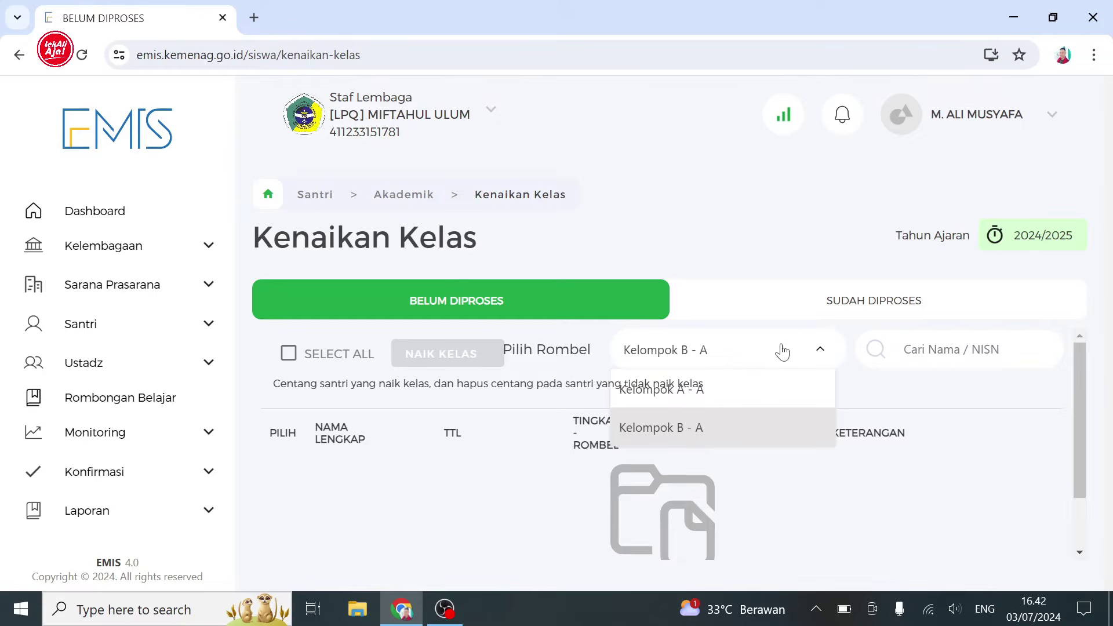
# - Open Daftar Santri from the Santri menu and scroll through the 14 santri
pyautogui.click(208, 325)
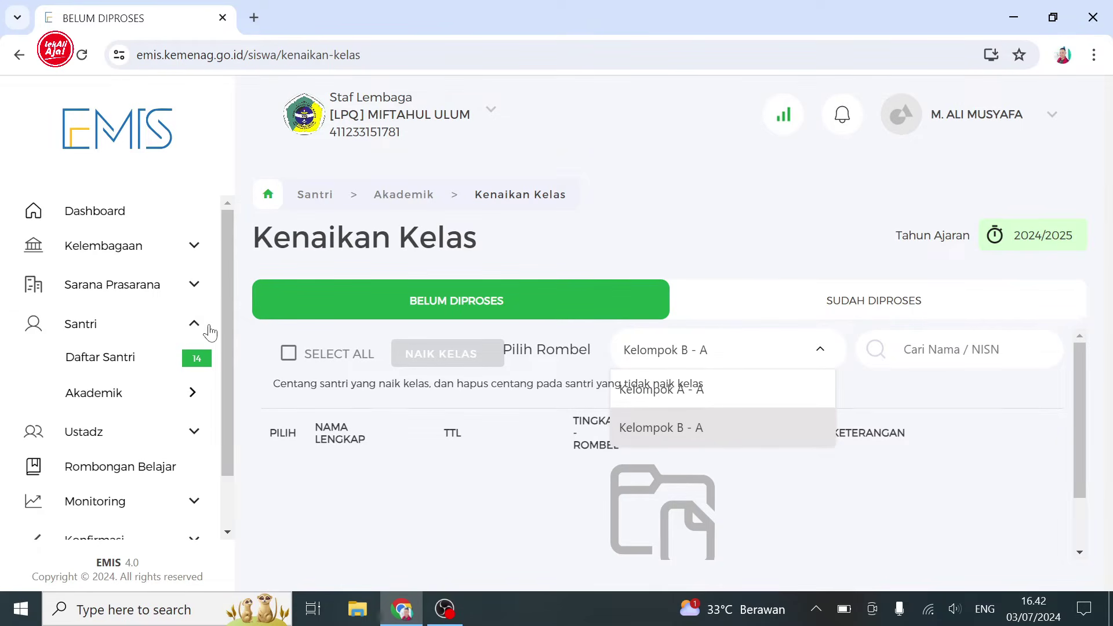
pyautogui.click(177, 362)
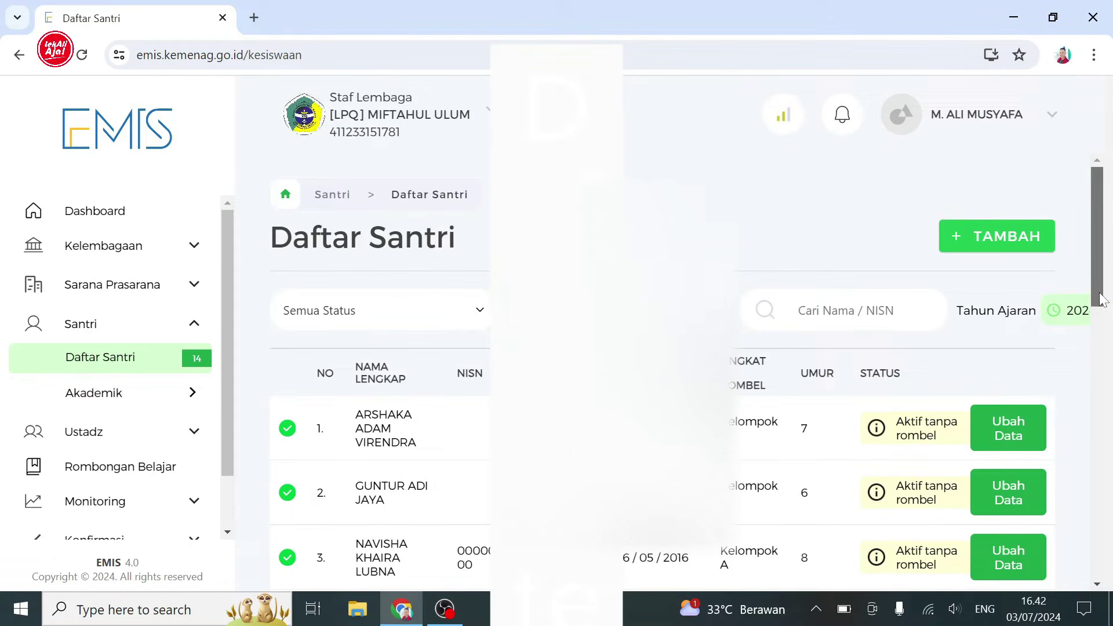
pyautogui.moveTo(1100, 299); pyautogui.dragTo(1099, 325)
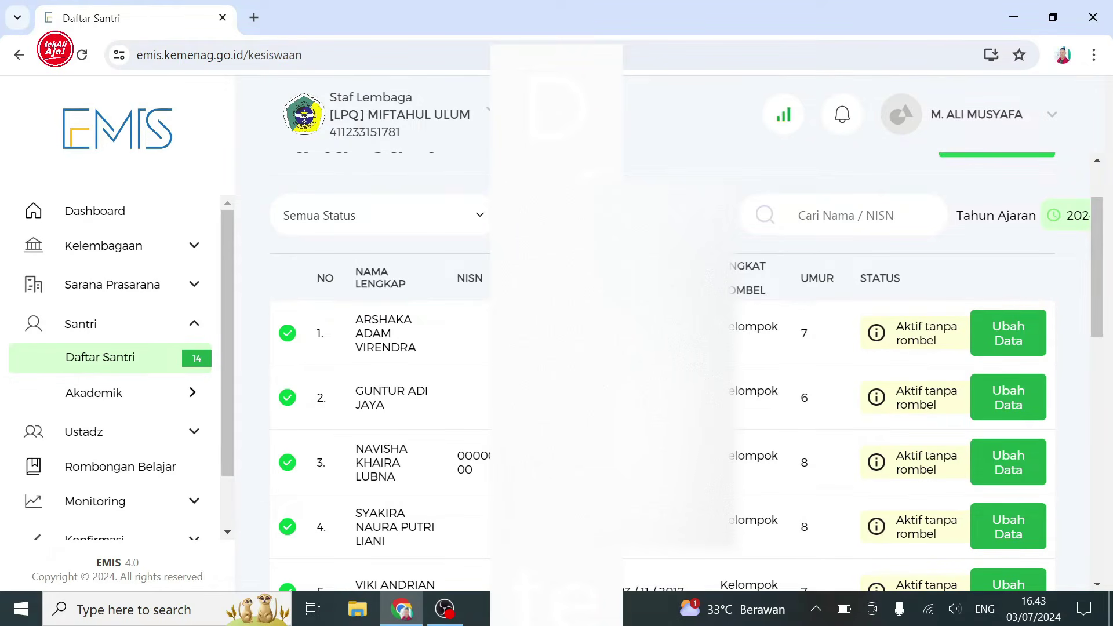
pyautogui.moveTo(1100, 244)
pyautogui.mouseDown()
pyautogui.moveTo(1099, 277)
pyautogui.moveTo(1098, 265)
pyautogui.mouseUp()
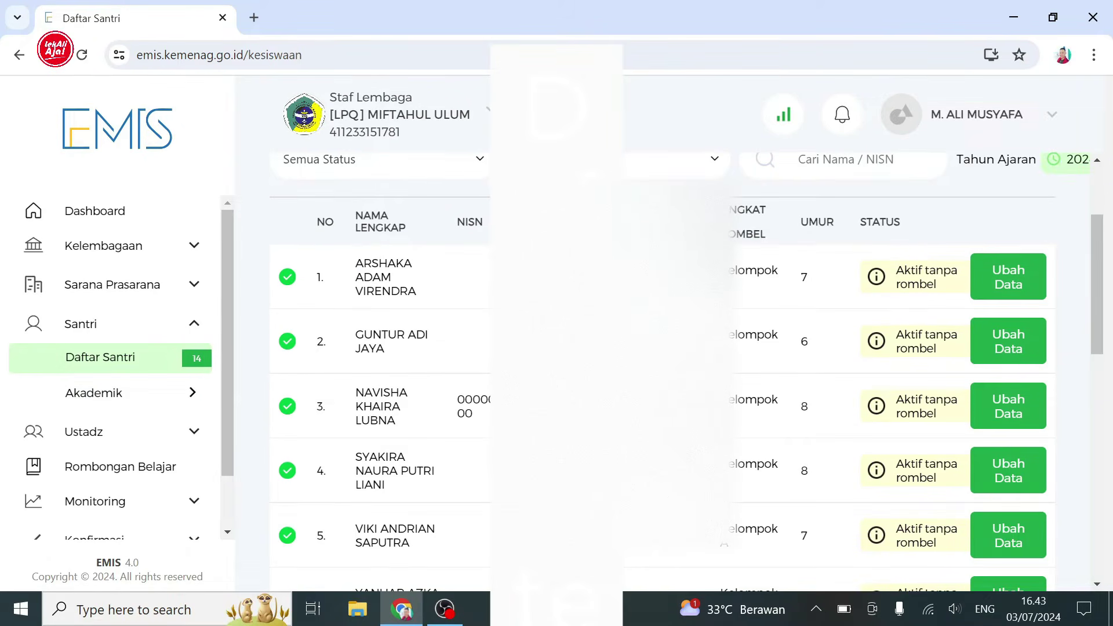
# - Highlight the Tingkat - Rombel entries of the first three rows to confirm no rombel
pyautogui.moveTo(721, 271); pyautogui.dragTo(808, 279)
pyautogui.moveTo(722, 334); pyautogui.dragTo(814, 344)
pyautogui.click(794, 346)
pyautogui.moveTo(730, 399); pyautogui.dragTo(748, 450)
pyautogui.click(712, 273)
pyautogui.moveTo(1092, 331); pyautogui.dragTo(1099, 308)
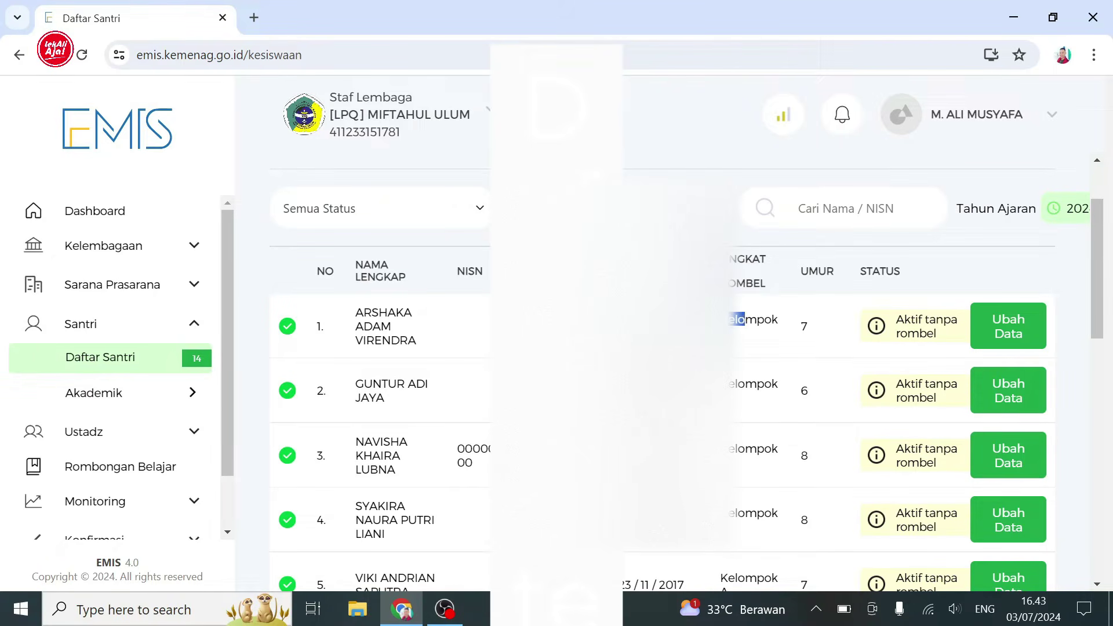
# - Highlight the rombel and class level entries of the first four santri rows
pyautogui.doubleClick(748, 320)
pyautogui.doubleClick(747, 383)
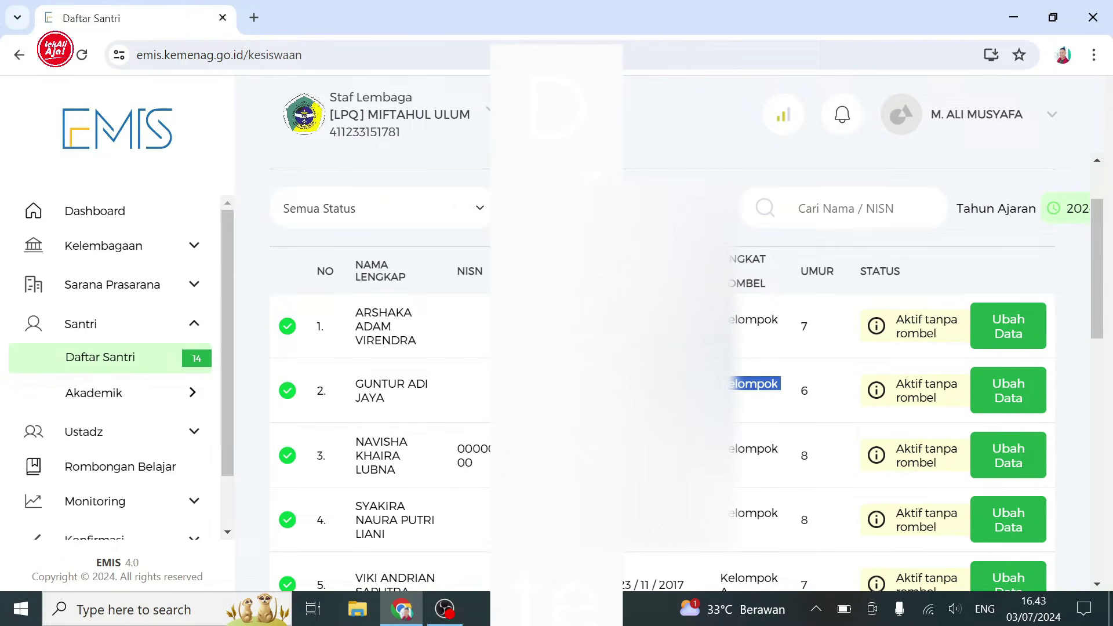
pyautogui.doubleClick(739, 468)
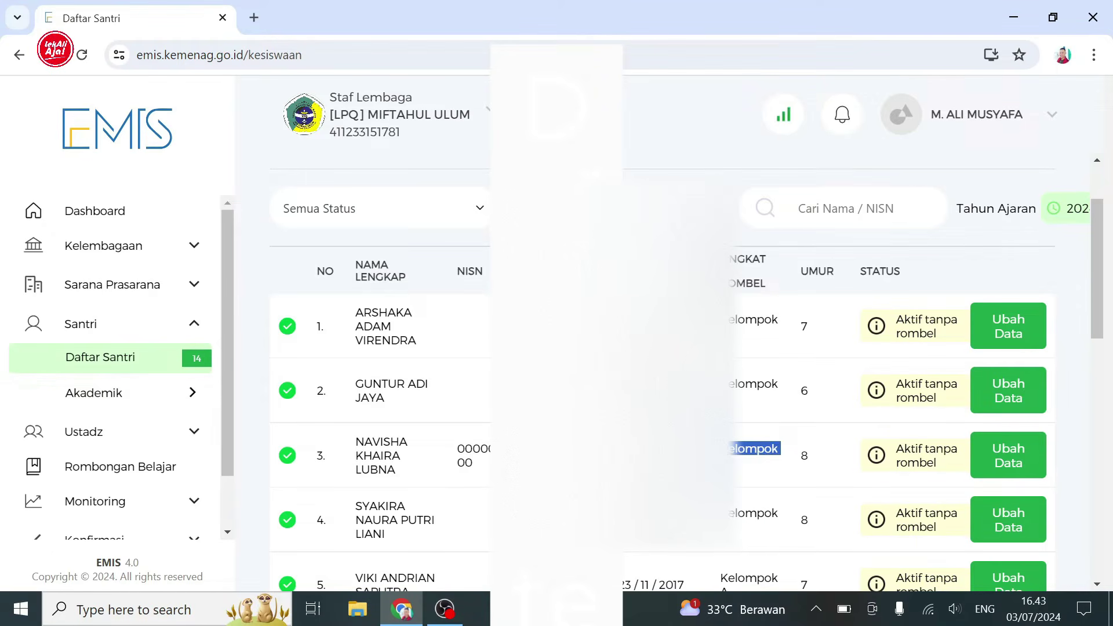
pyautogui.moveTo(719, 513); pyautogui.dragTo(739, 531)
pyautogui.click(723, 351)
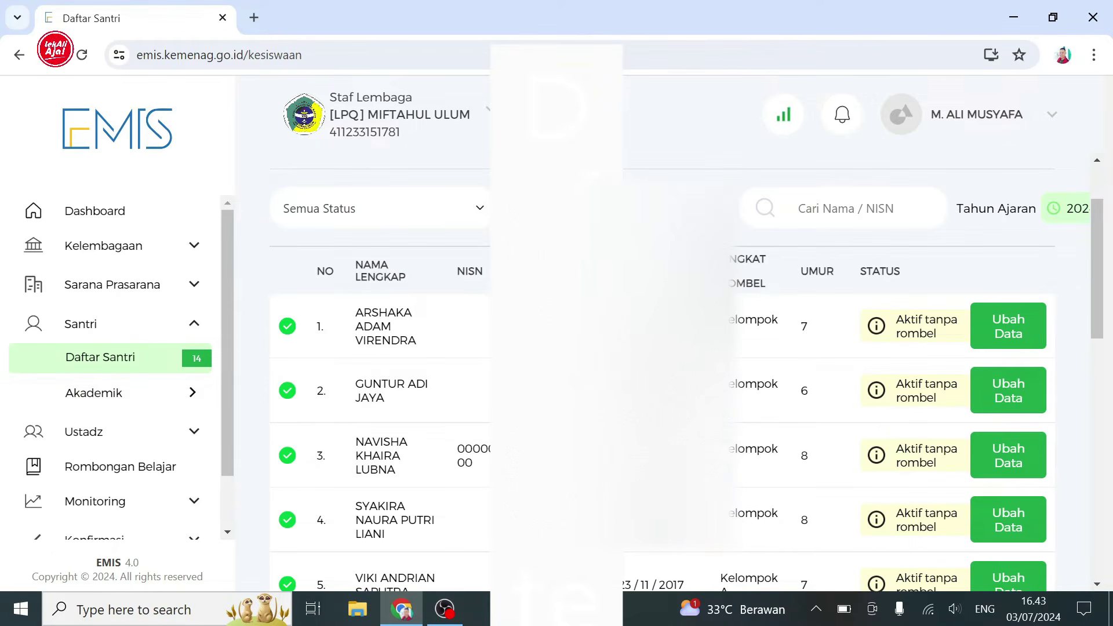
pyautogui.doubleClick(748, 320)
pyautogui.doubleClick(737, 383)
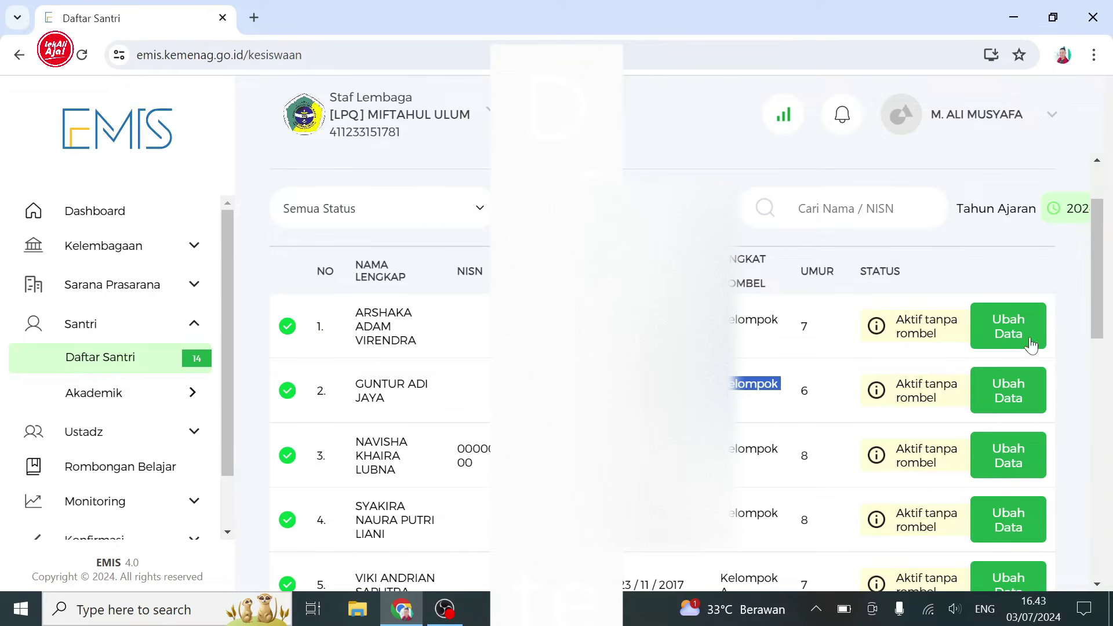
# - Check santri number 10's class level, then go to Rombongan Belajar
pyautogui.moveTo(1098, 314)
pyautogui.mouseDown()
pyautogui.moveTo(1084, 496)
pyautogui.moveTo(1100, 294)
pyautogui.moveTo(1095, 326)
pyautogui.mouseUp()
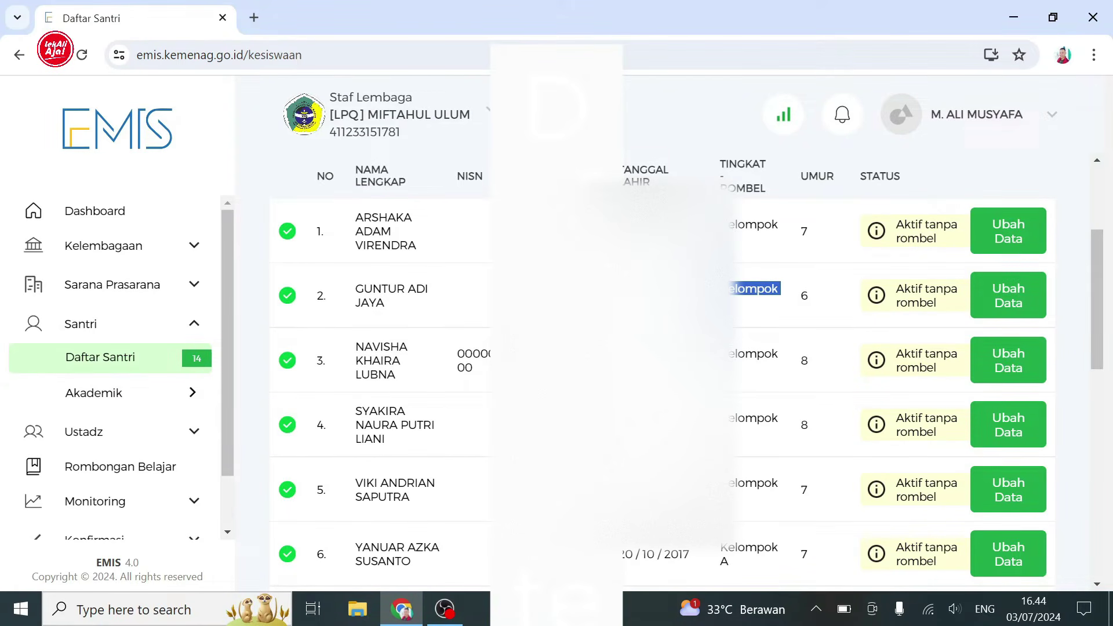
pyautogui.doubleClick(734, 228)
pyautogui.moveTo(1096, 354); pyautogui.dragTo(1079, 471)
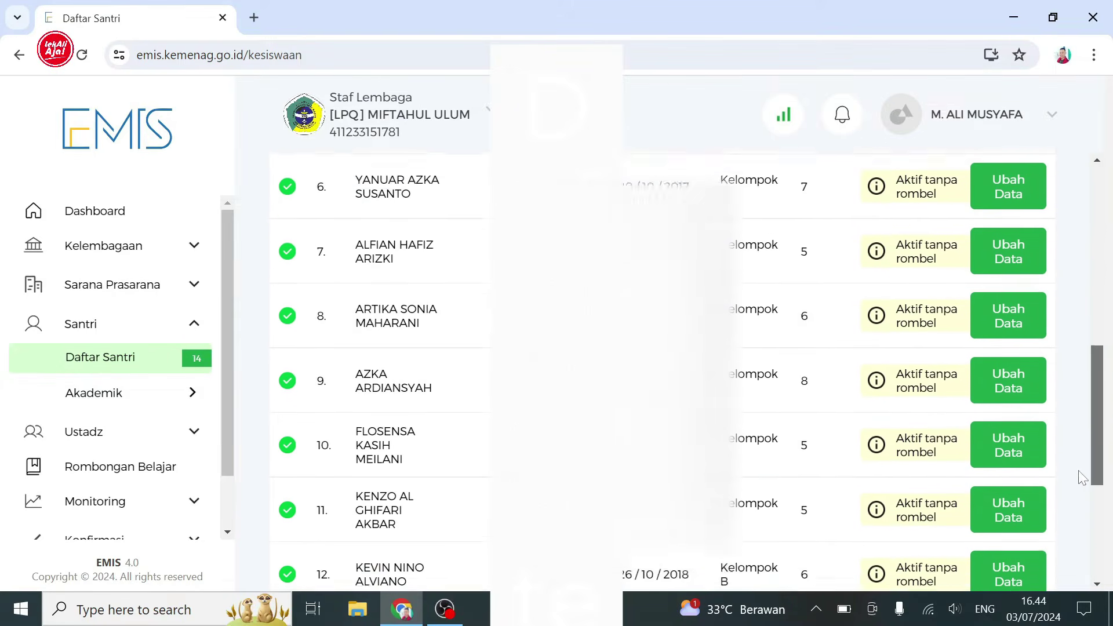
pyautogui.scroll(-1, 1081, 477)
pyautogui.doubleClick(780, 407)
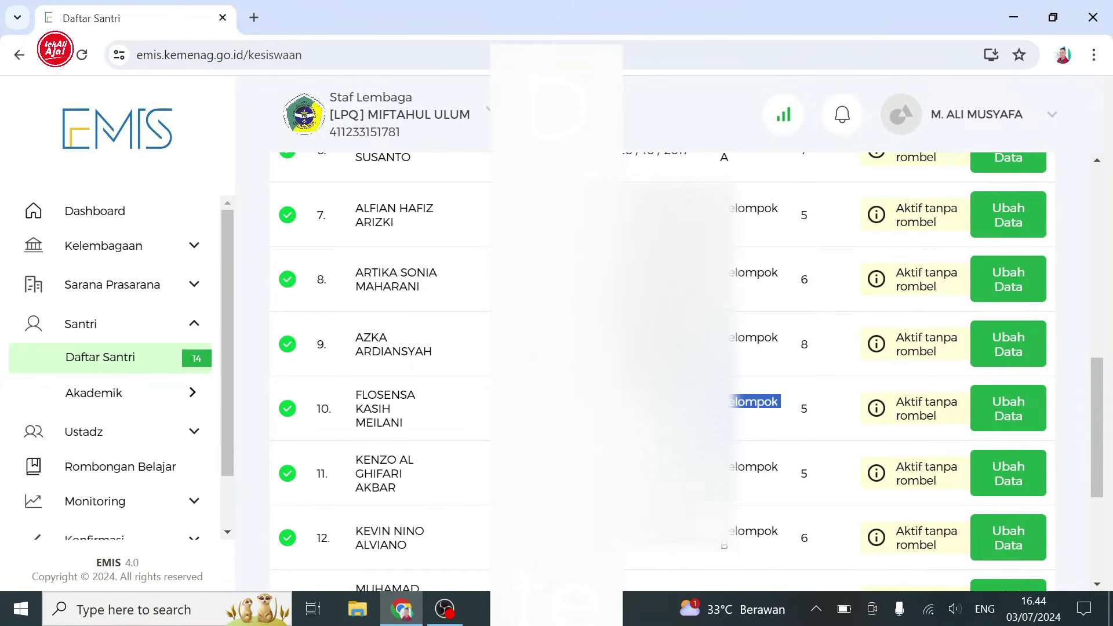
pyautogui.click(178, 470)
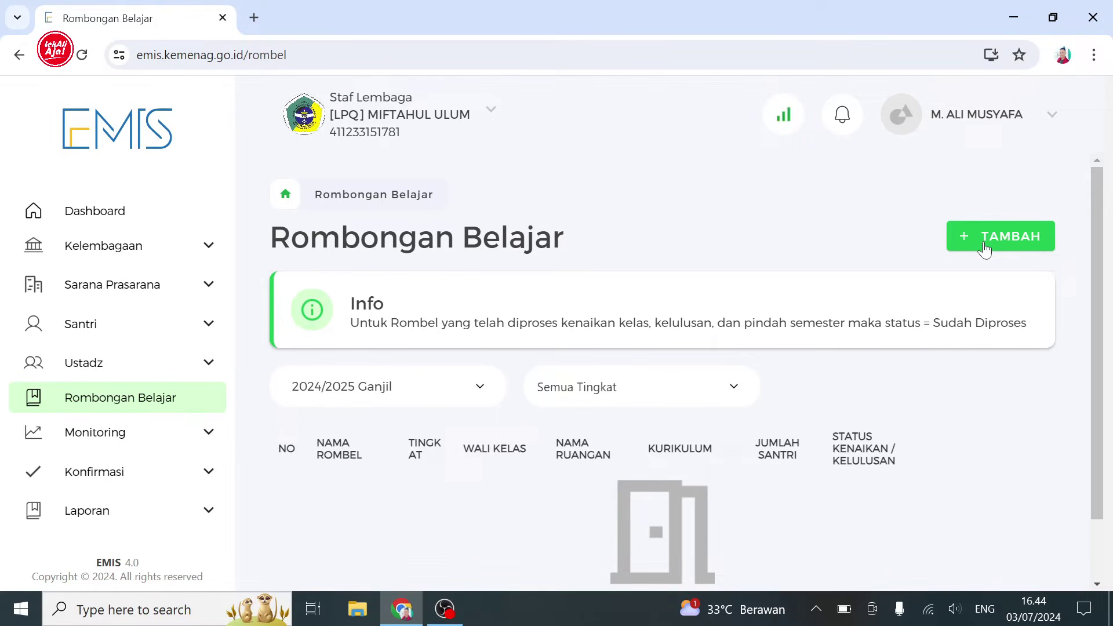
# - Start a new rombel for 2024/2025 Ganjil, level Kelompok A, named 1
pyautogui.click(985, 248)
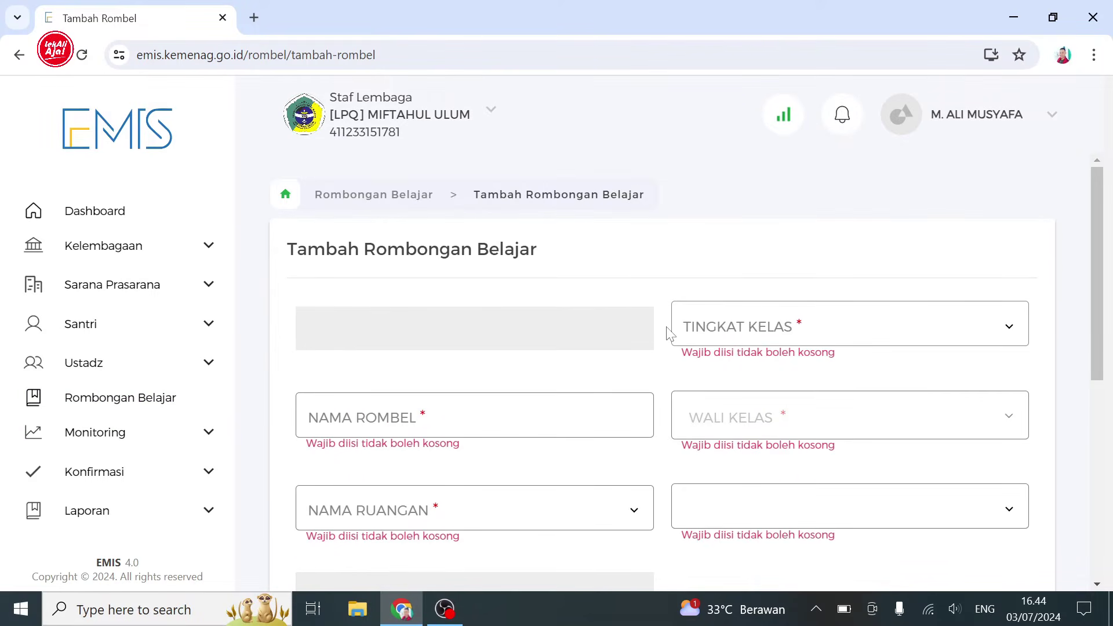
pyautogui.click(634, 330)
pyautogui.click(631, 335)
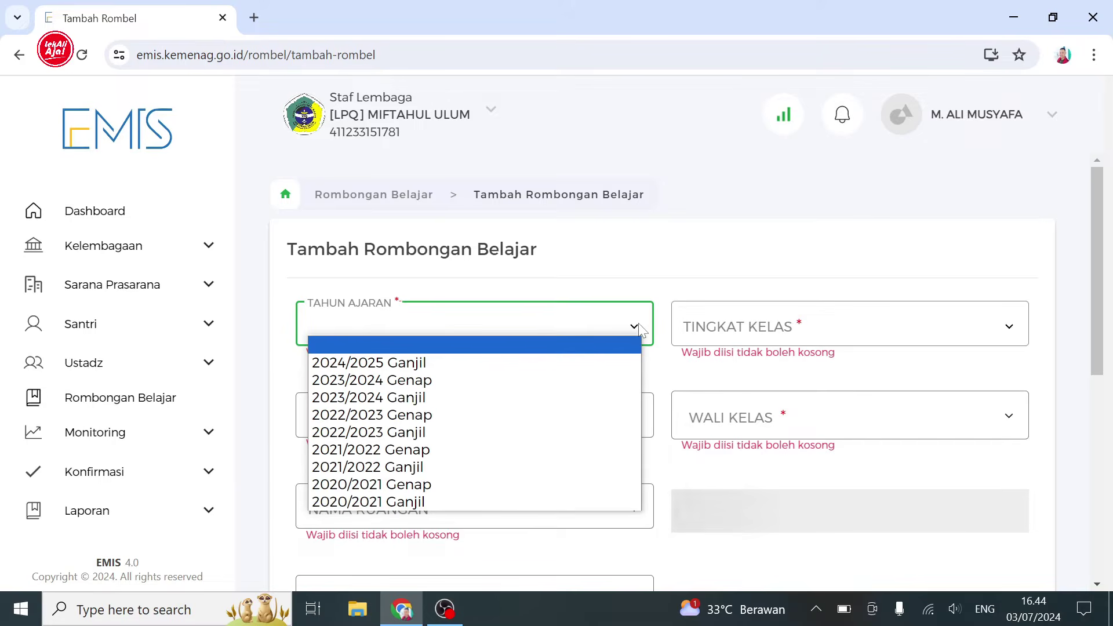
pyautogui.click(427, 364)
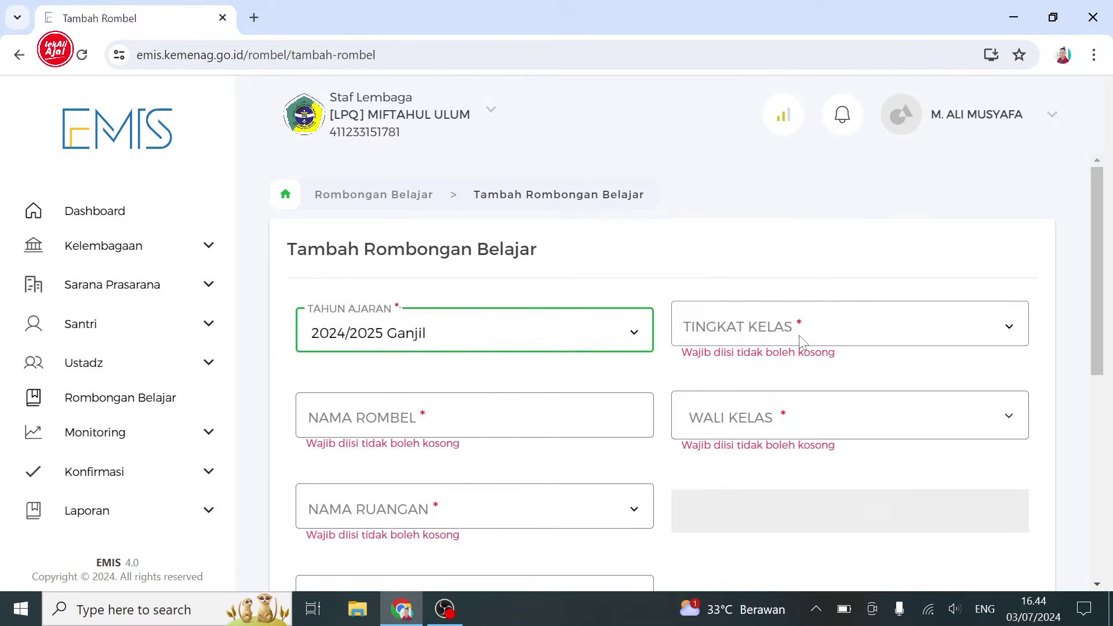
pyautogui.click(833, 335)
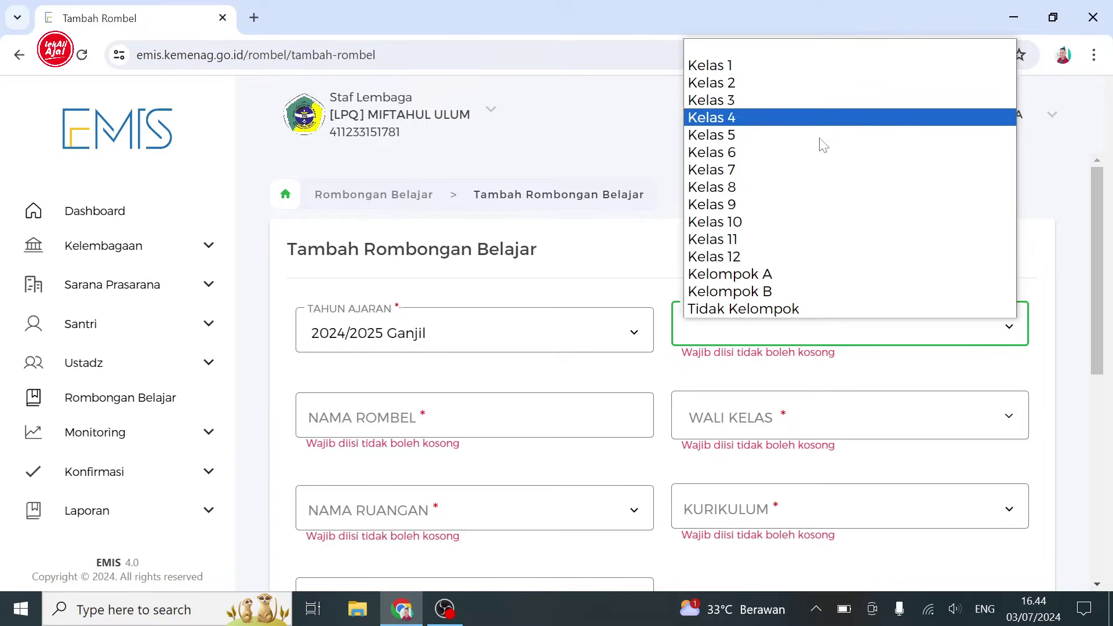
pyautogui.click(805, 272)
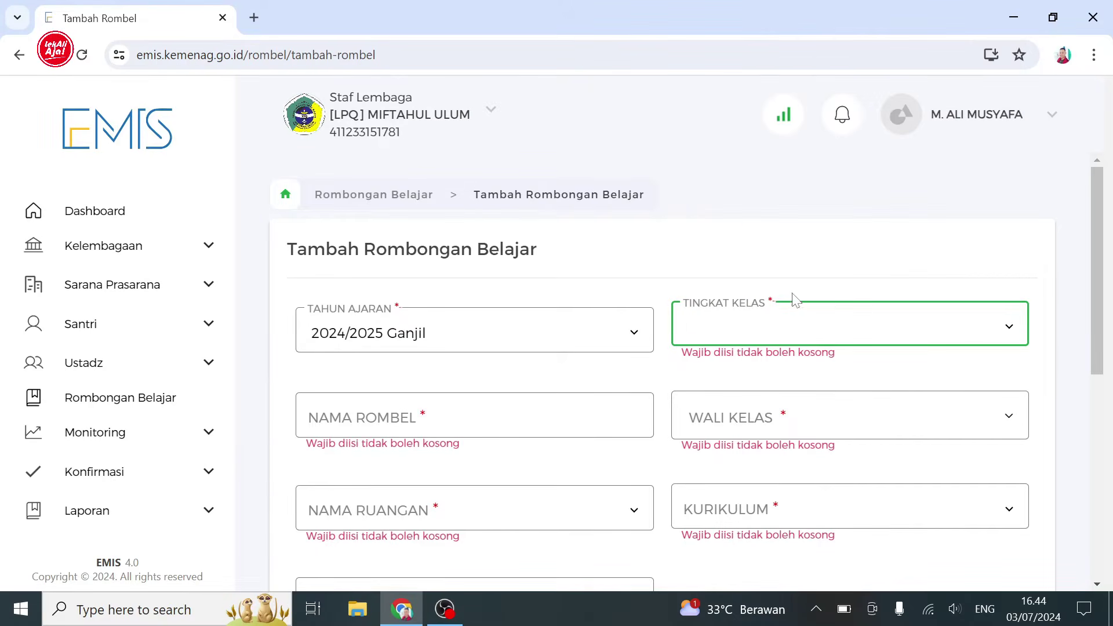
pyautogui.click(614, 401)
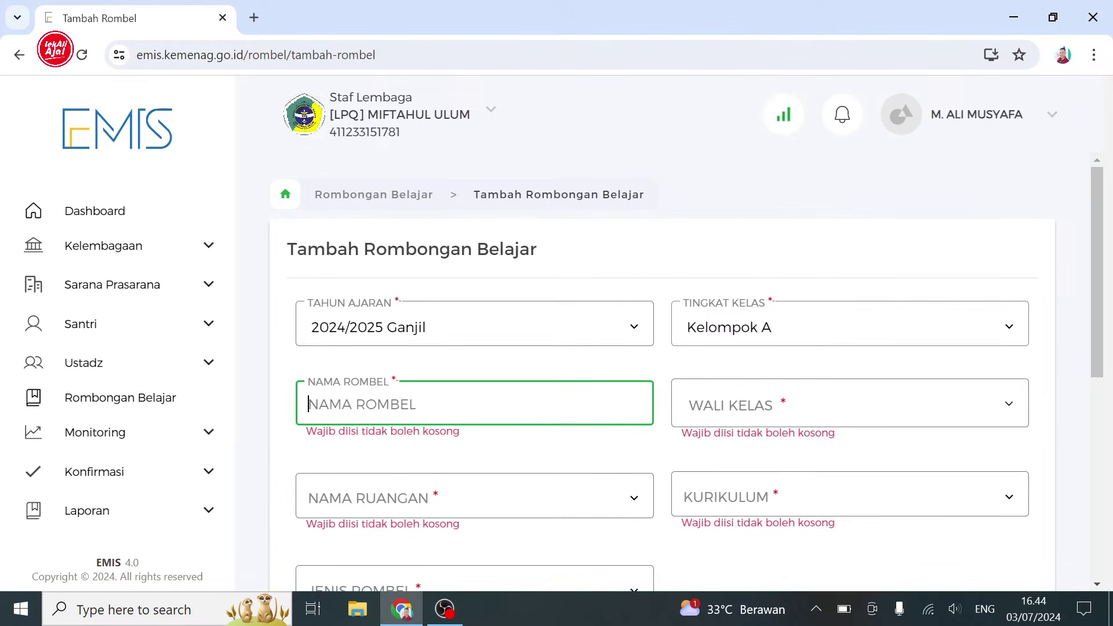
pyautogui.write('1')
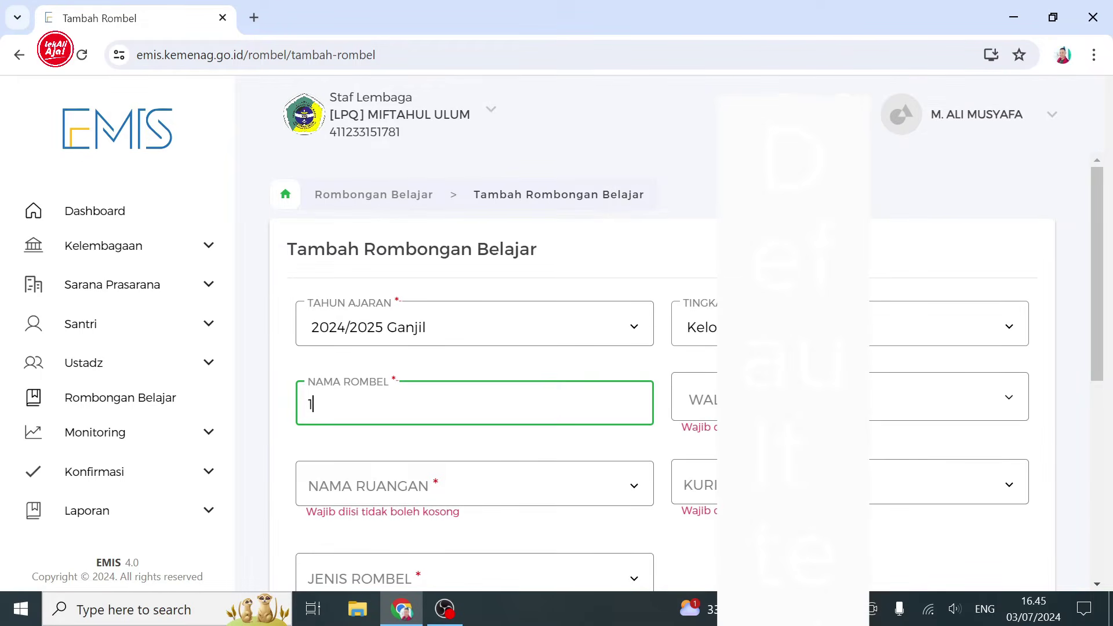
# - Choose the homeroom teacher, room KELAS A, the second curriculum and type Kelas
pyautogui.click(805, 397)
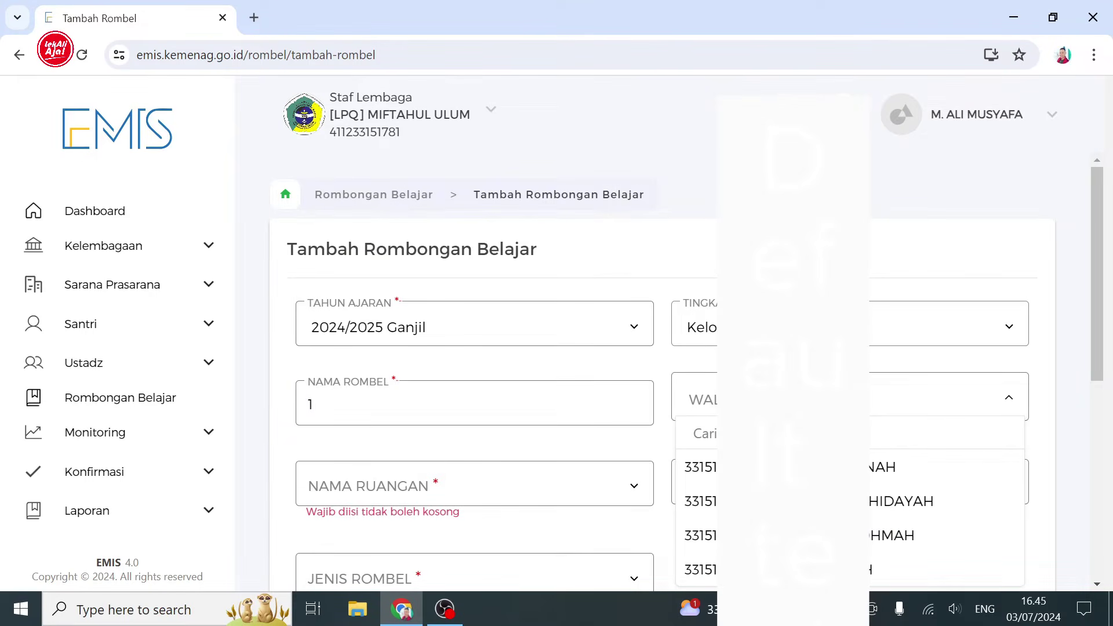
pyautogui.click(634, 487)
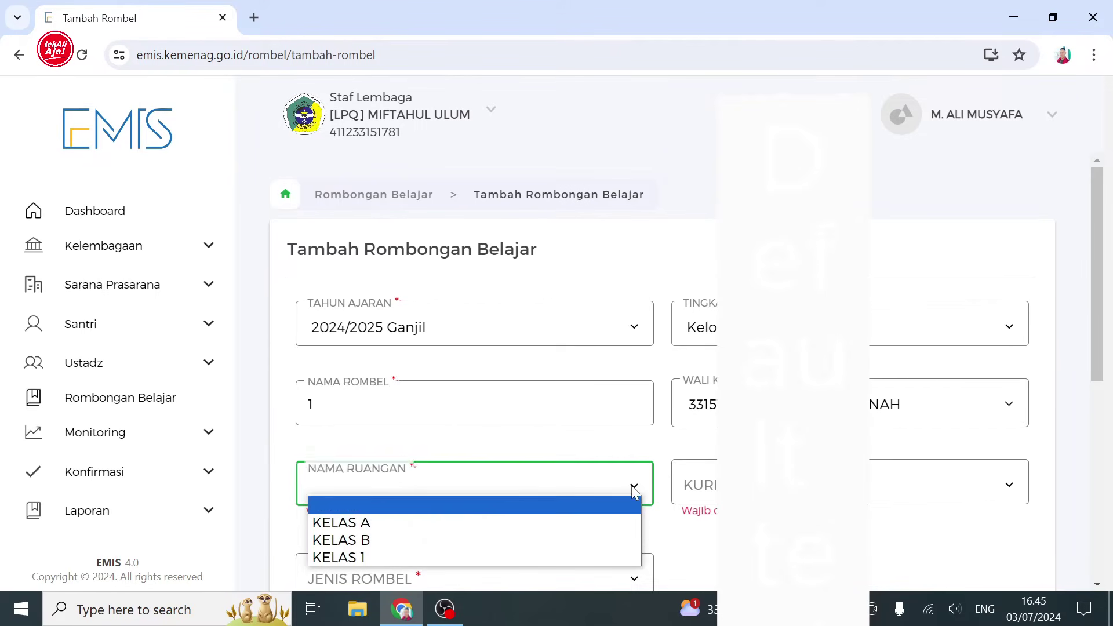
pyautogui.click(560, 526)
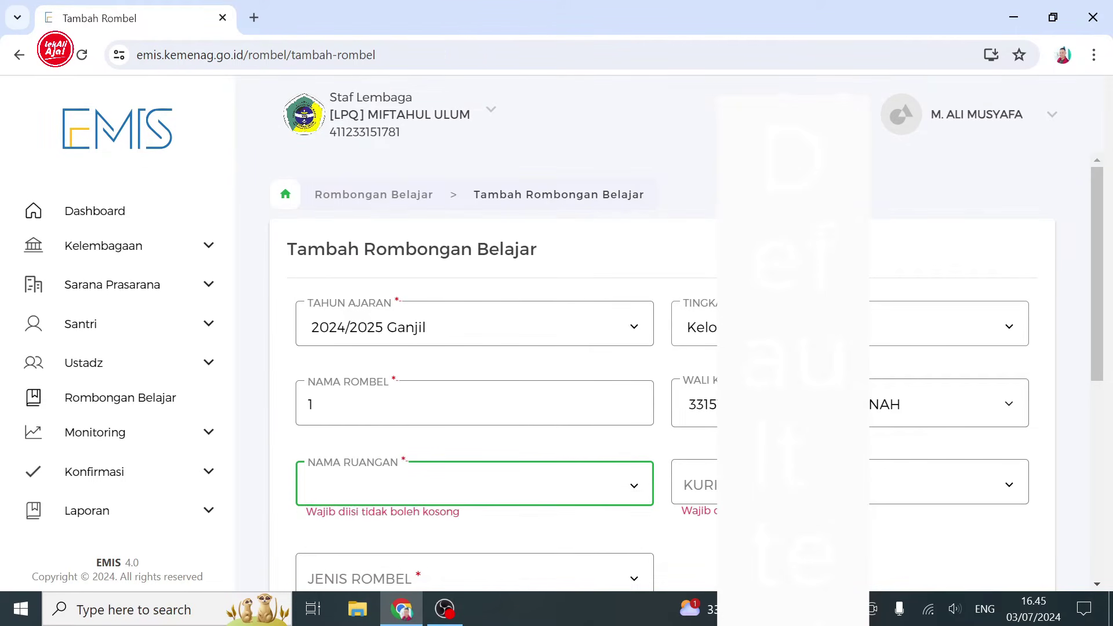
pyautogui.click(794, 485)
pyautogui.click(881, 538)
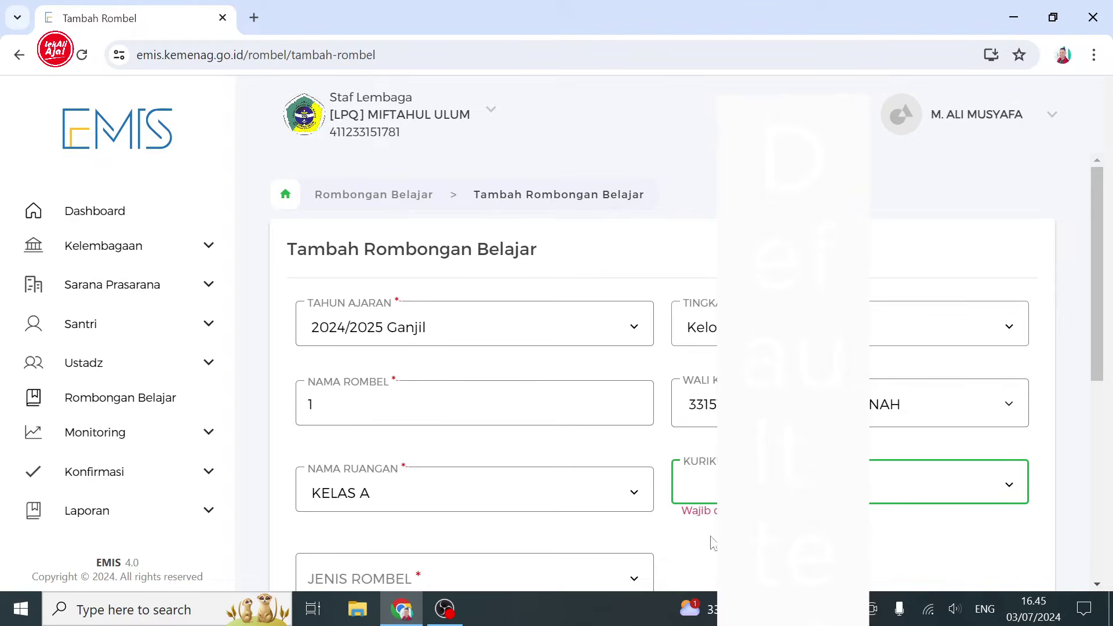
pyautogui.click(636, 571)
pyautogui.click(601, 547)
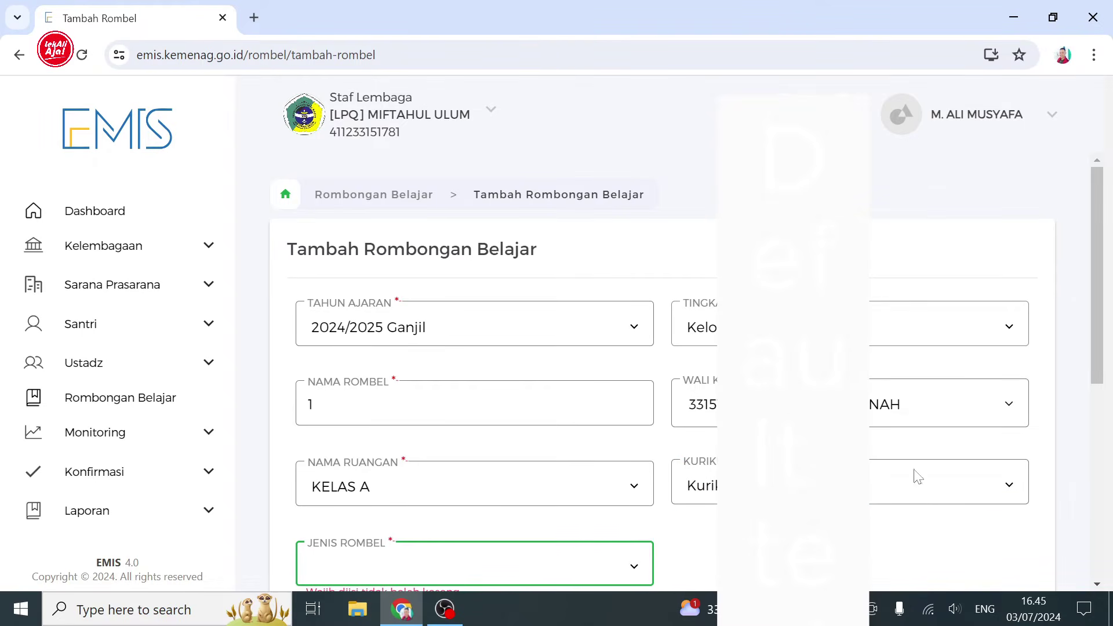
pyautogui.scroll(-3, 1098, 371)
pyautogui.click(985, 481)
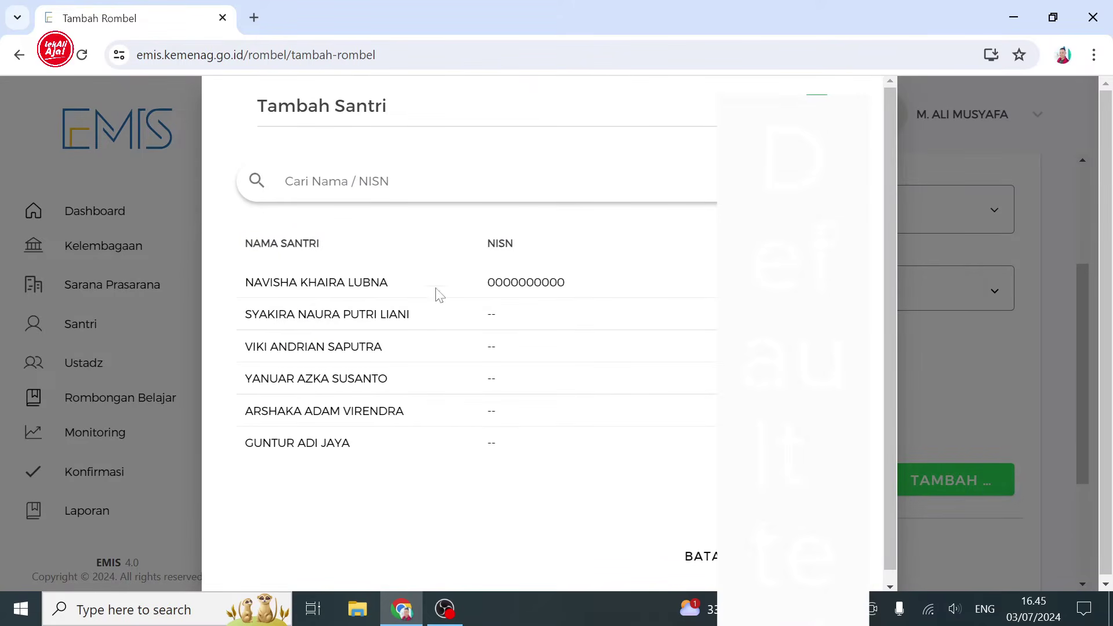
# - Select all six santri, add them to rombel 1, then save and confirm the group
pyautogui.moveTo(264, 283); pyautogui.dragTo(390, 432)
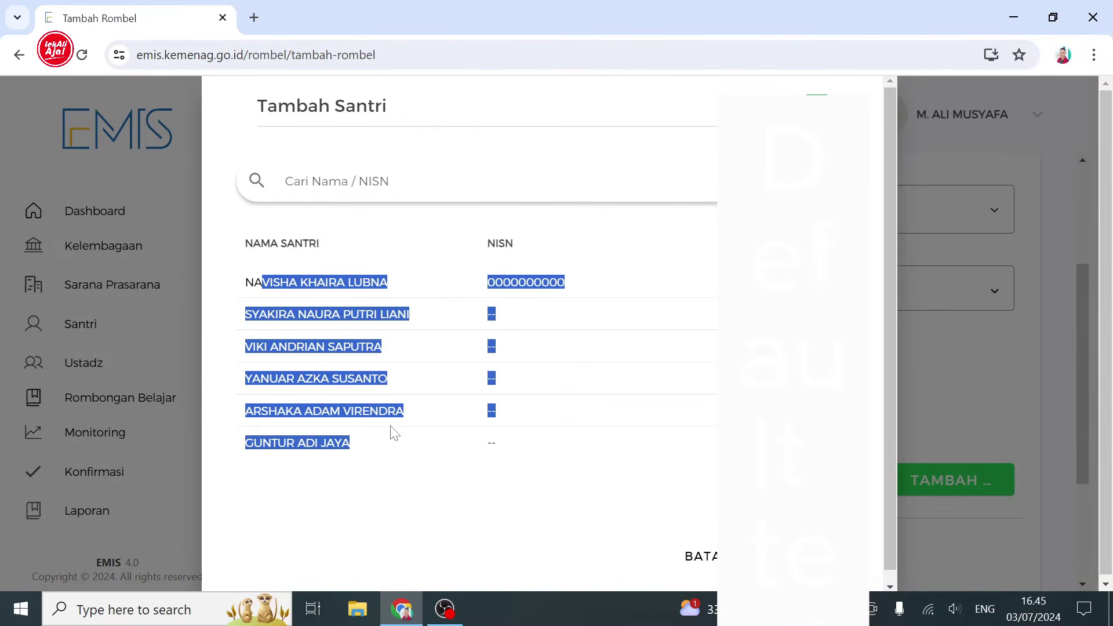
pyautogui.click(509, 447)
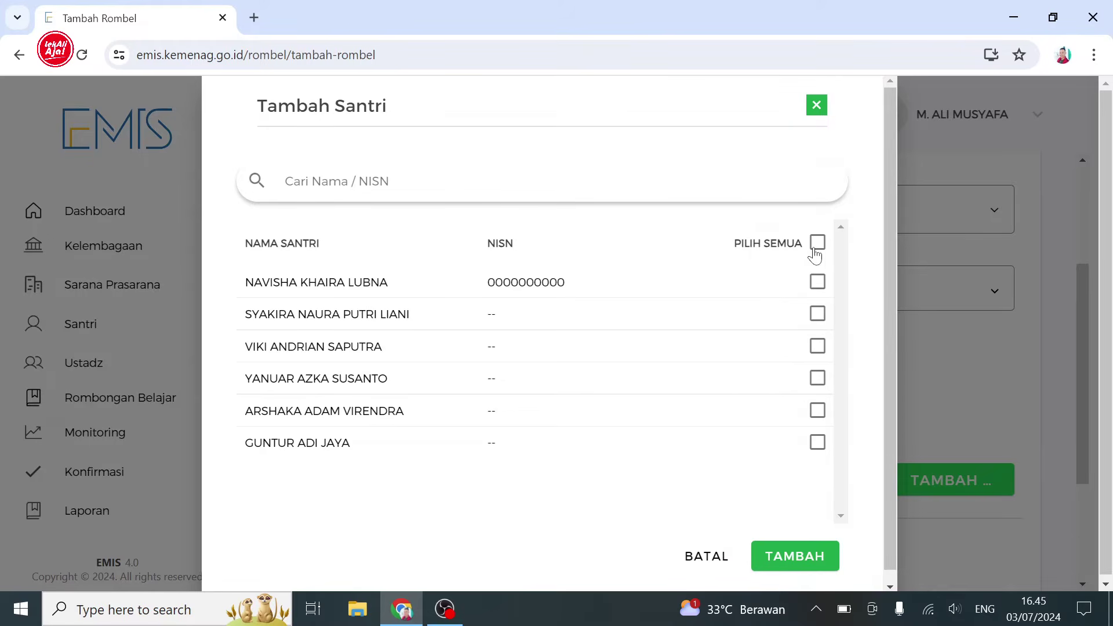
pyautogui.click(781, 558)
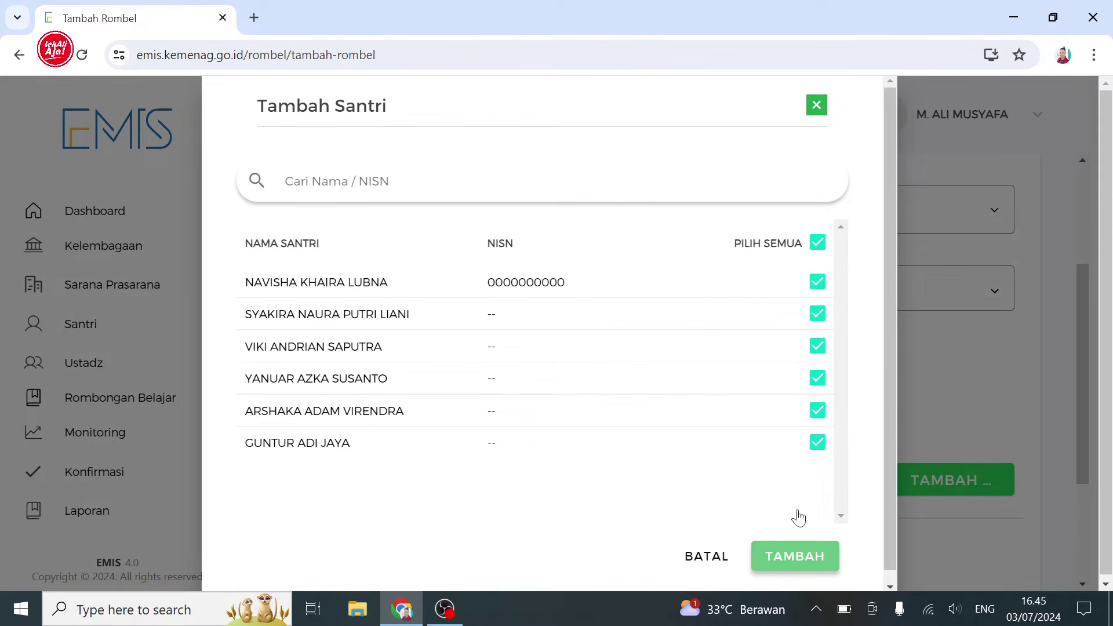
pyautogui.scroll(-8, 1082, 568)
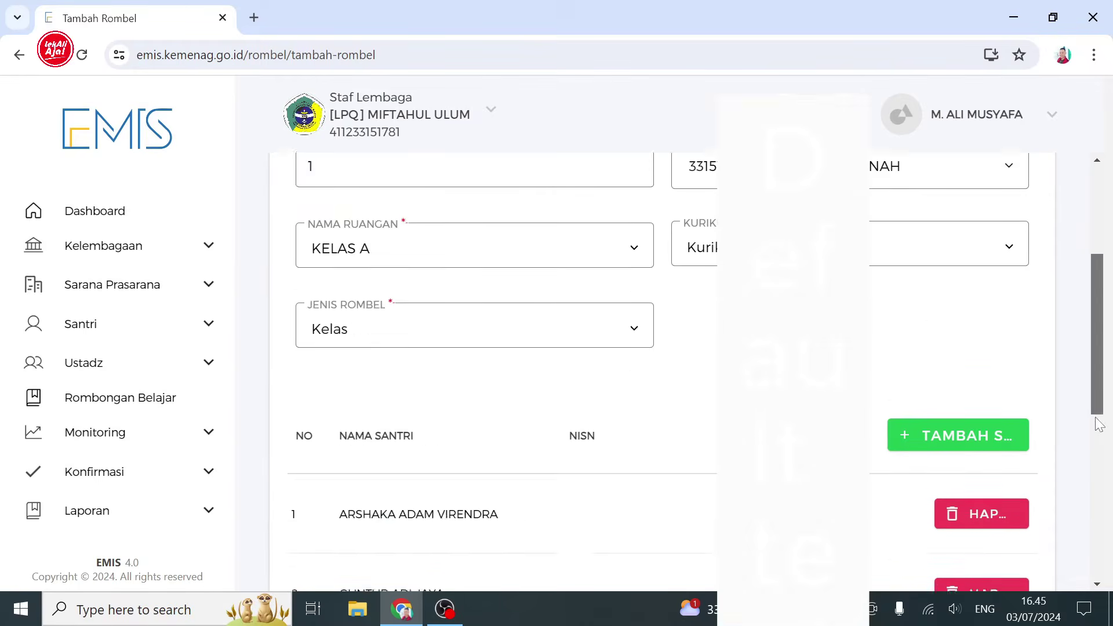
pyautogui.click(996, 546)
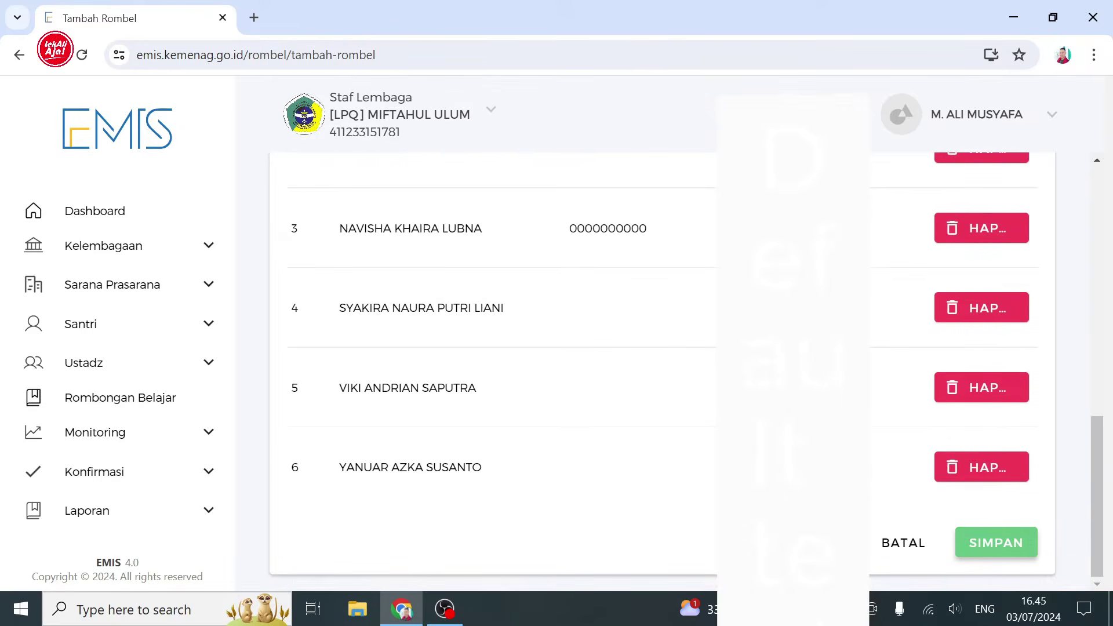
pyautogui.click(618, 437)
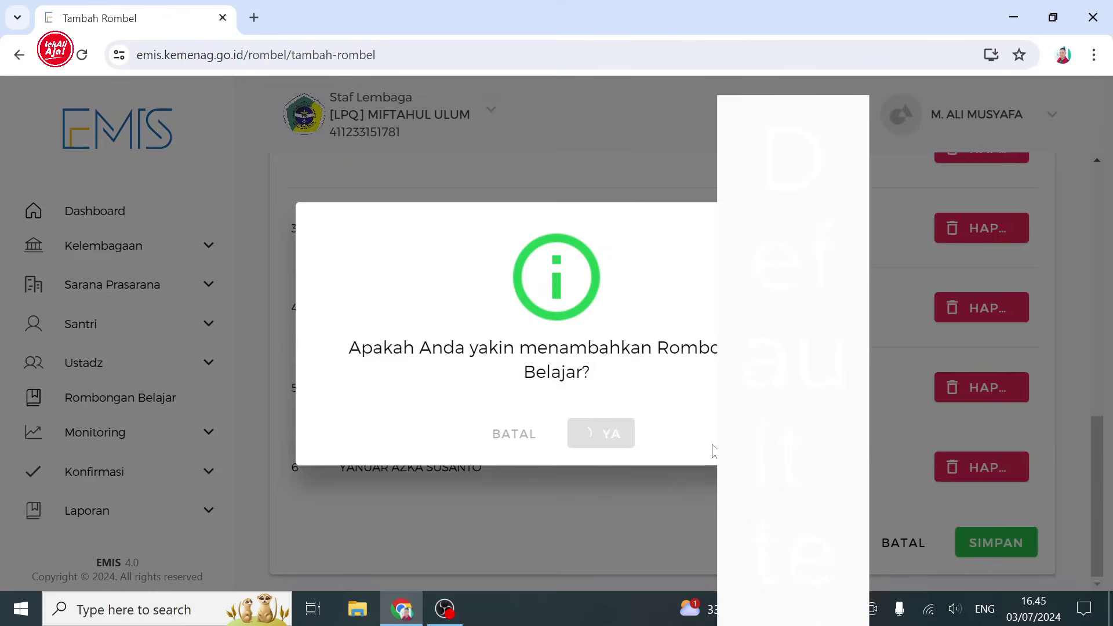
pyautogui.click(567, 426)
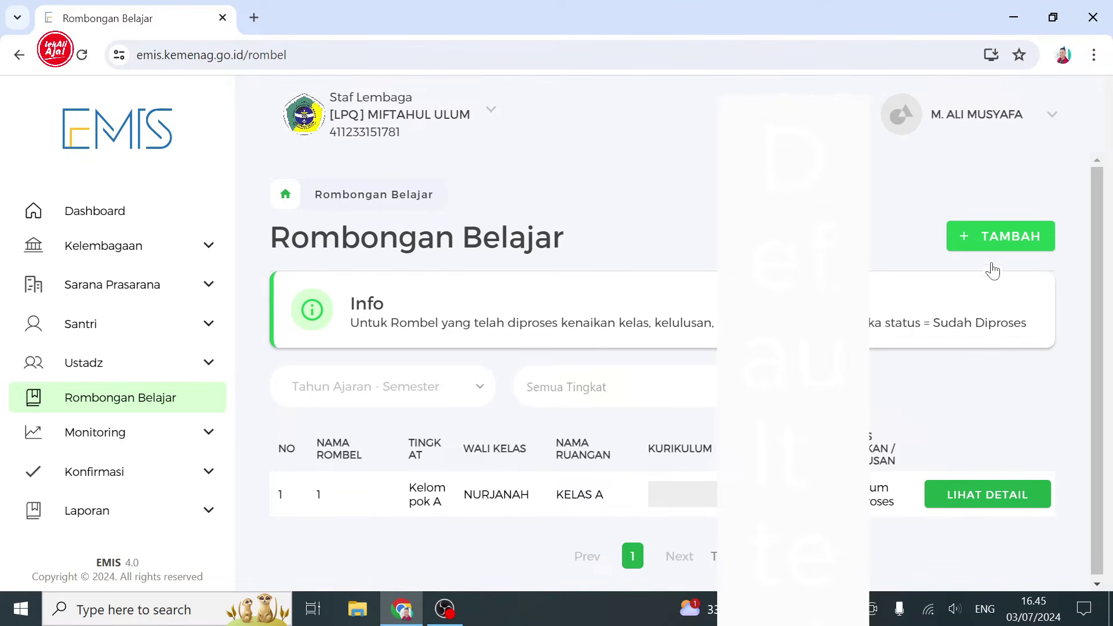
# - Start another rombel with school year 2024/2025 Ganjil and a Kelompok class level
pyautogui.click(989, 236)
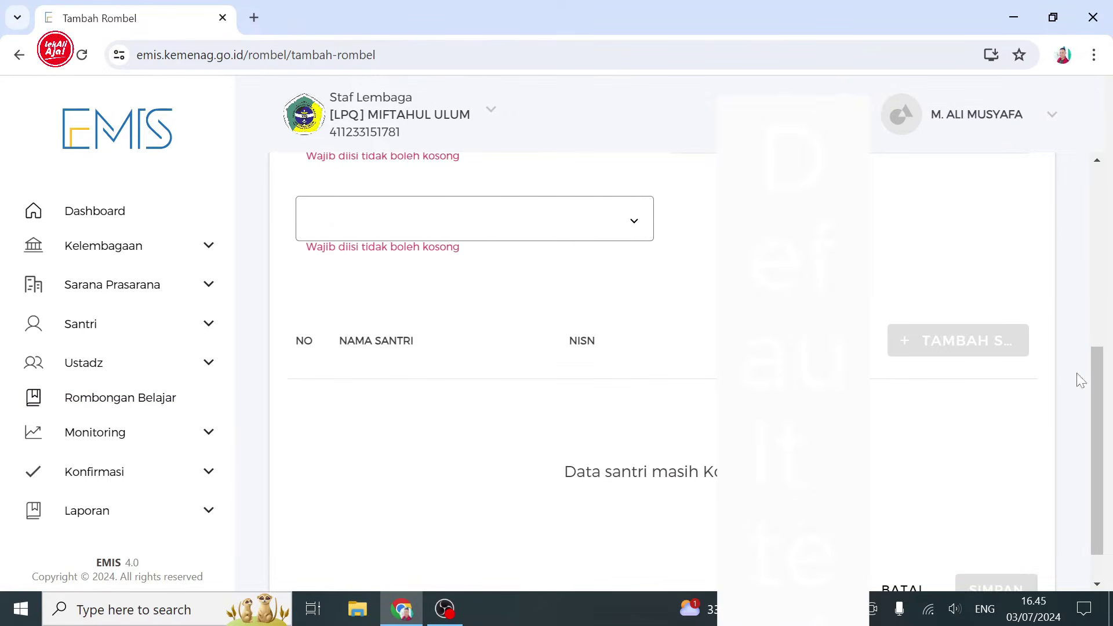
pyautogui.scroll(5, 1106, 273)
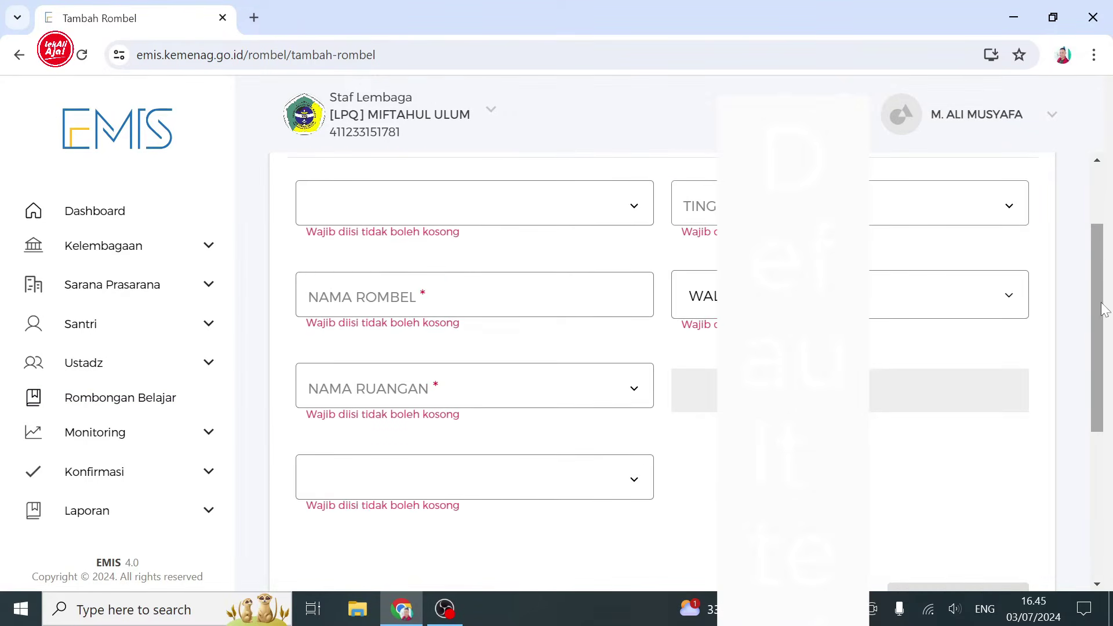
pyautogui.scroll(2, 1095, 232)
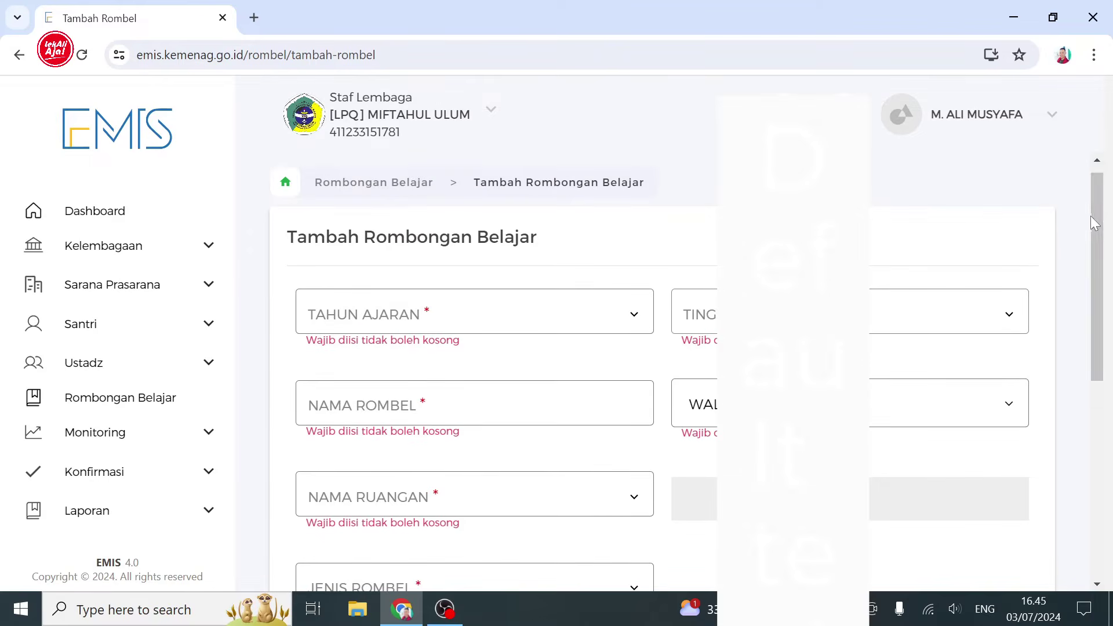
pyautogui.click(623, 316)
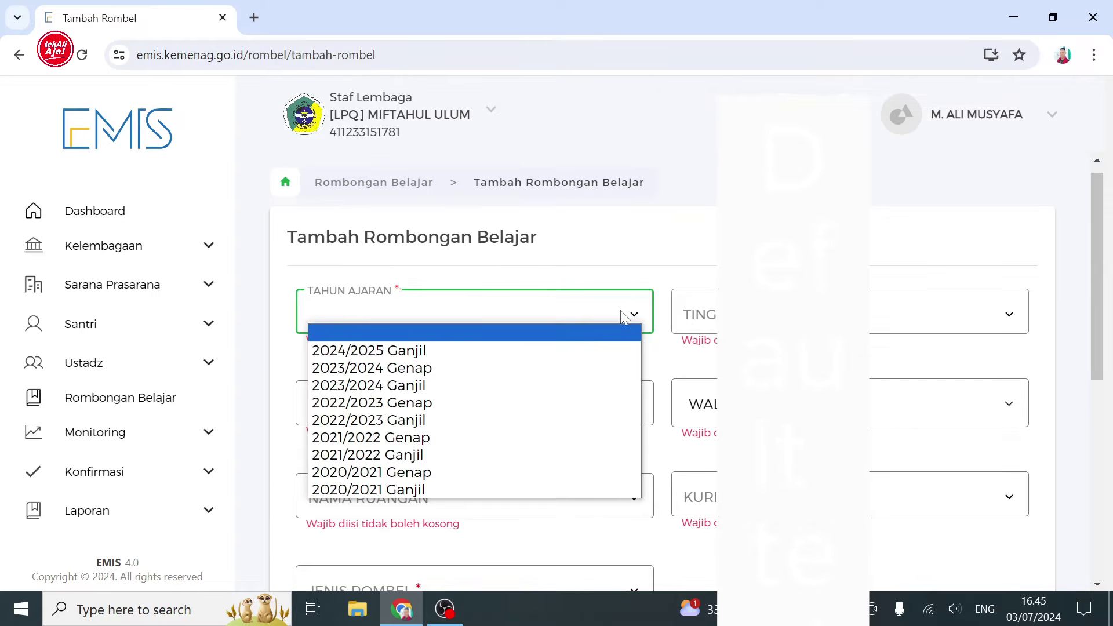
pyautogui.click(584, 351)
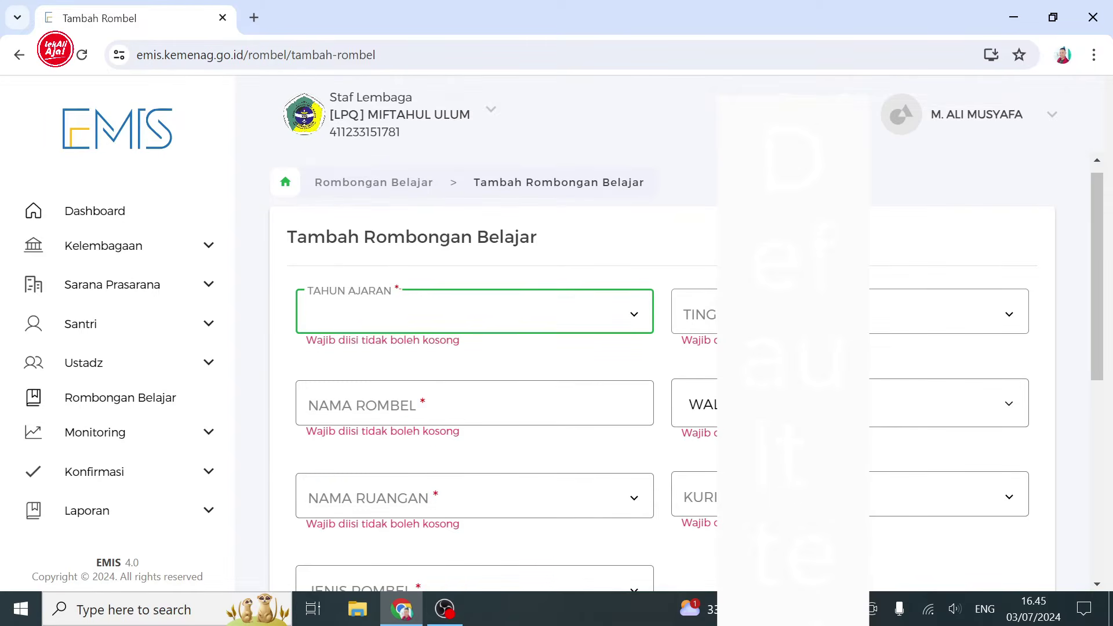
pyautogui.click(823, 314)
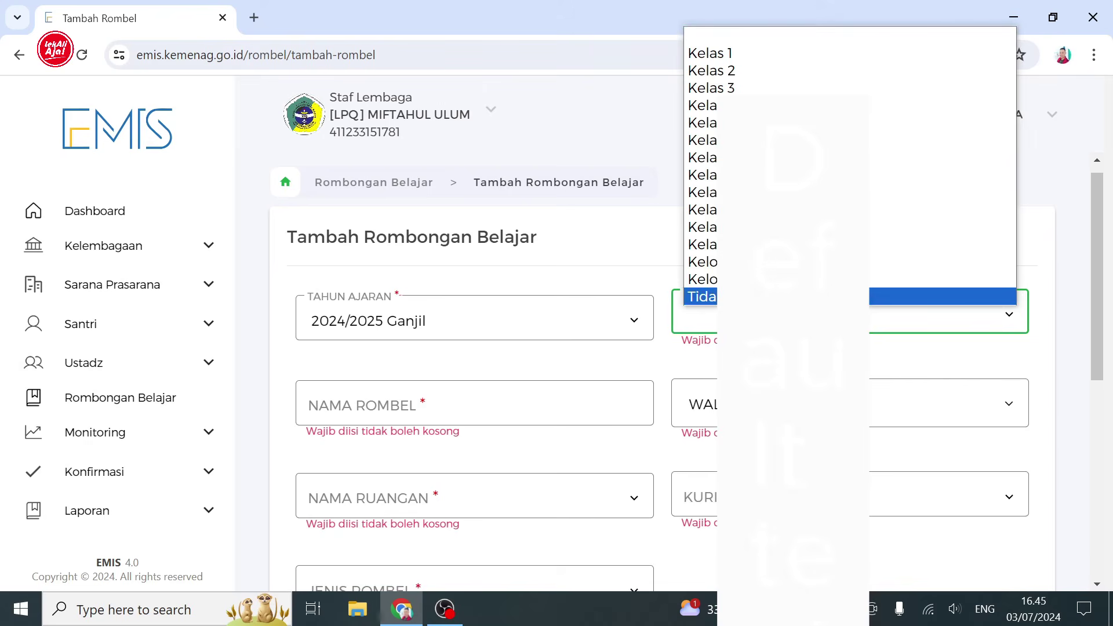
pyautogui.click(811, 279)
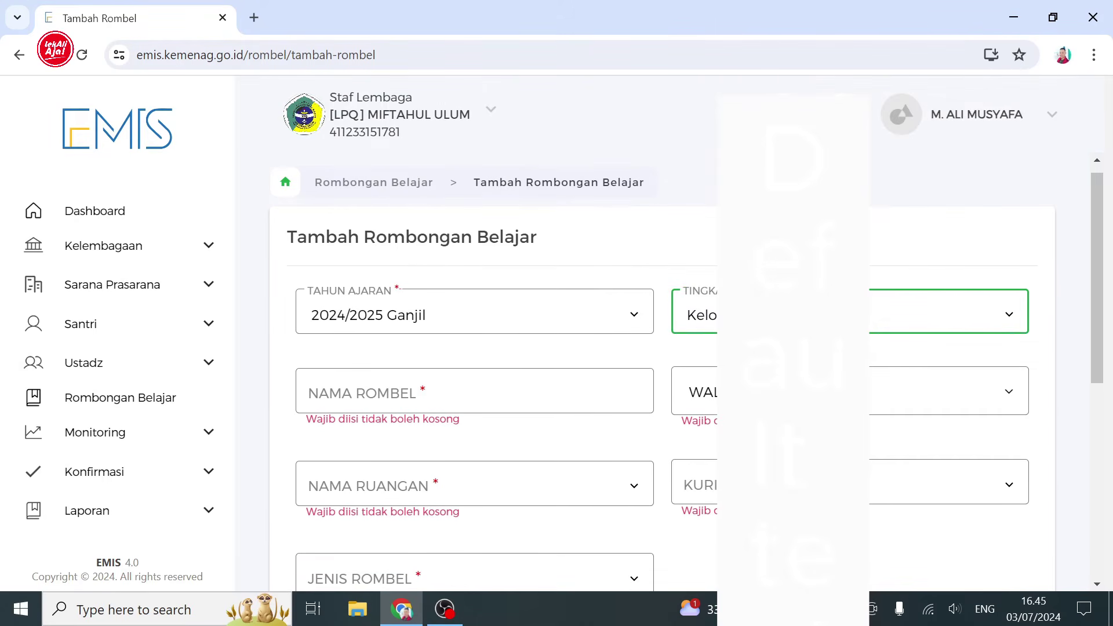
pyautogui.click(474, 392)
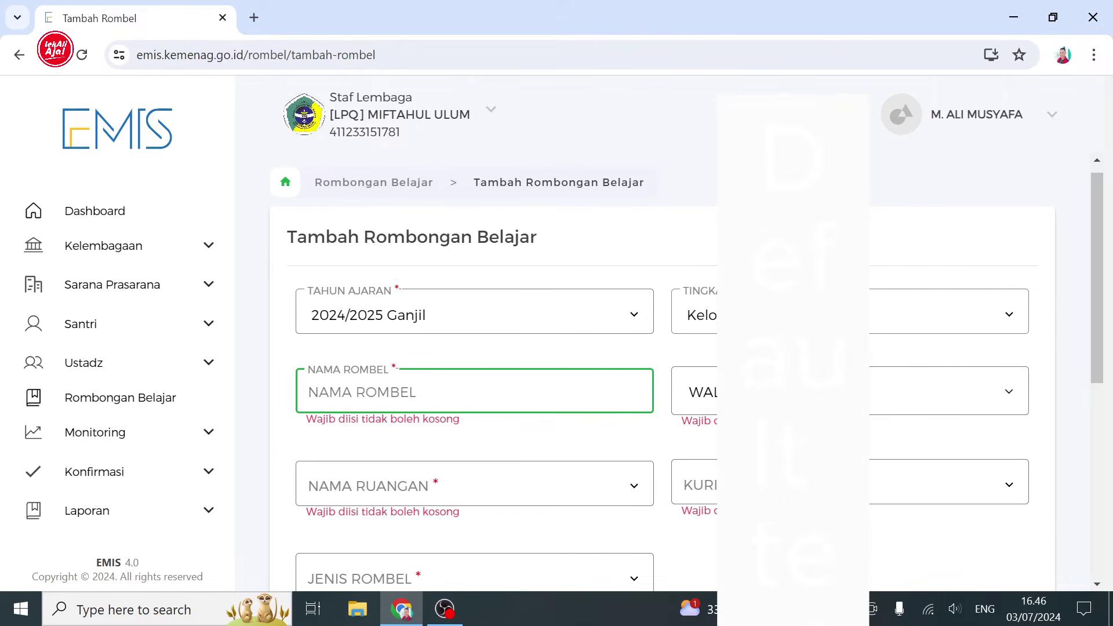
# - Name the rombel 1 and choose a homeroom teacher, room KELAS B, curriculum and type Kelas
pyautogui.write('1')
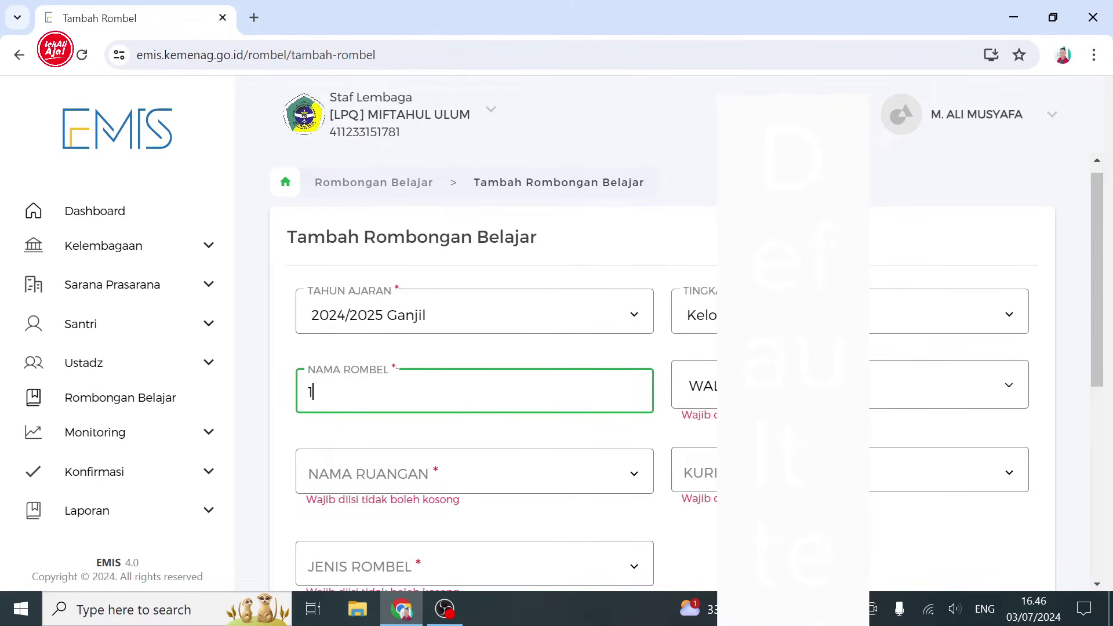
pyautogui.click(689, 400)
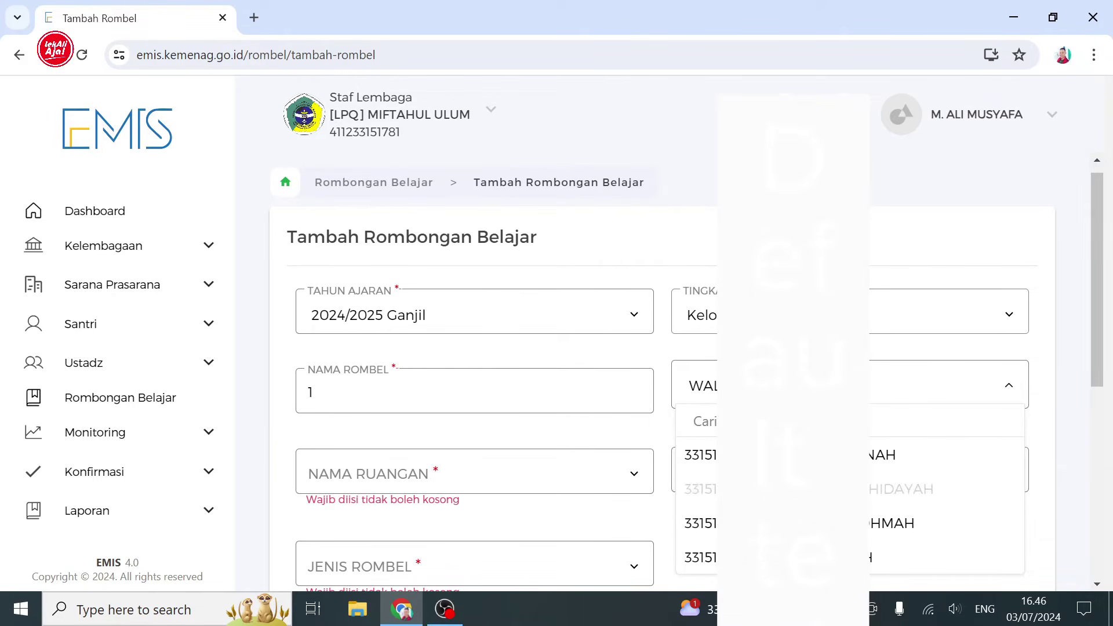
pyautogui.click(634, 474)
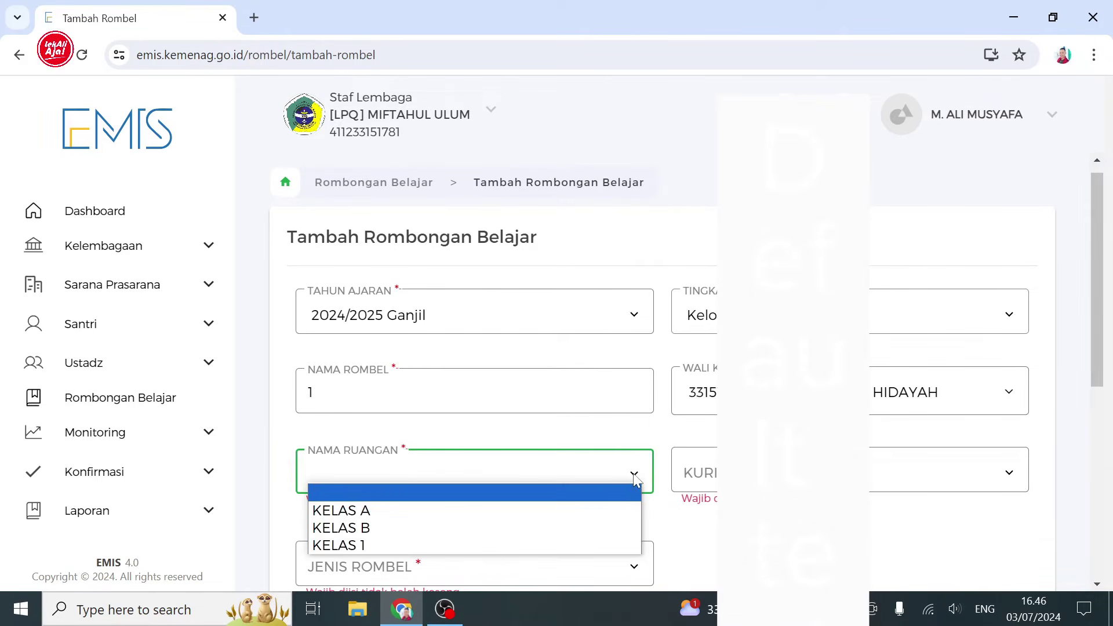
pyautogui.click(594, 527)
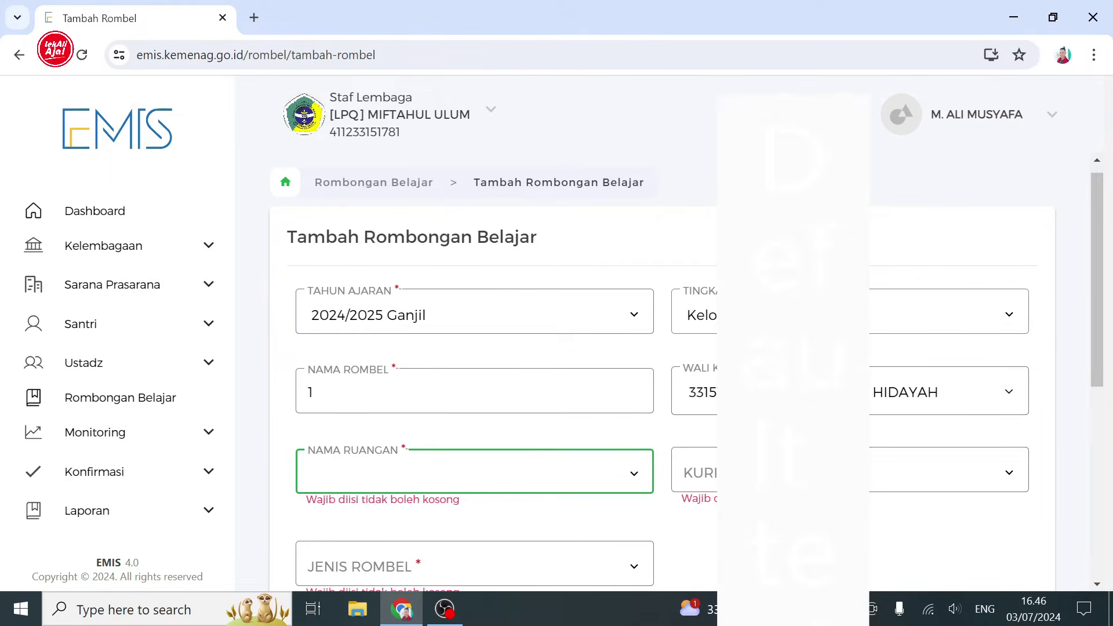
pyautogui.click(708, 473)
pyautogui.click(704, 526)
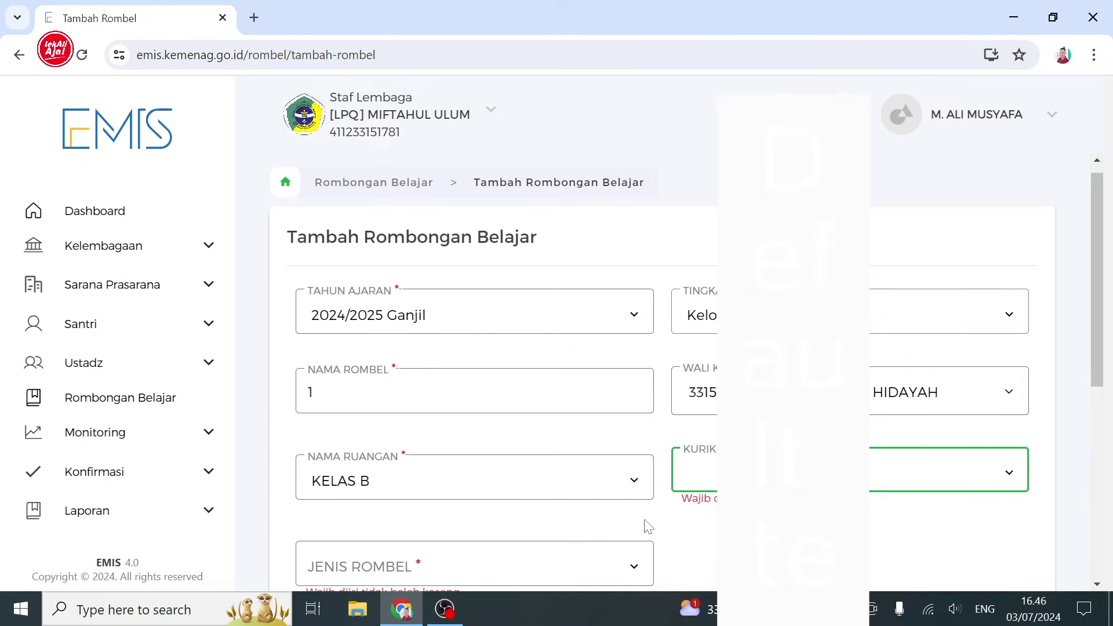
pyautogui.click(633, 555)
pyautogui.click(579, 534)
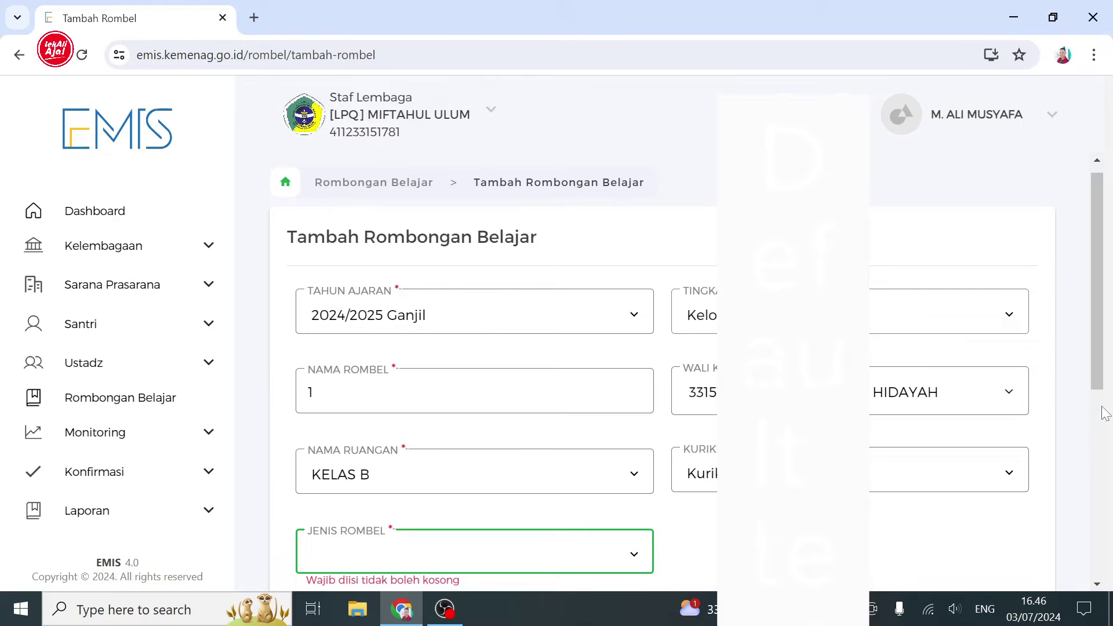
pyautogui.scroll(-3, 1099, 429)
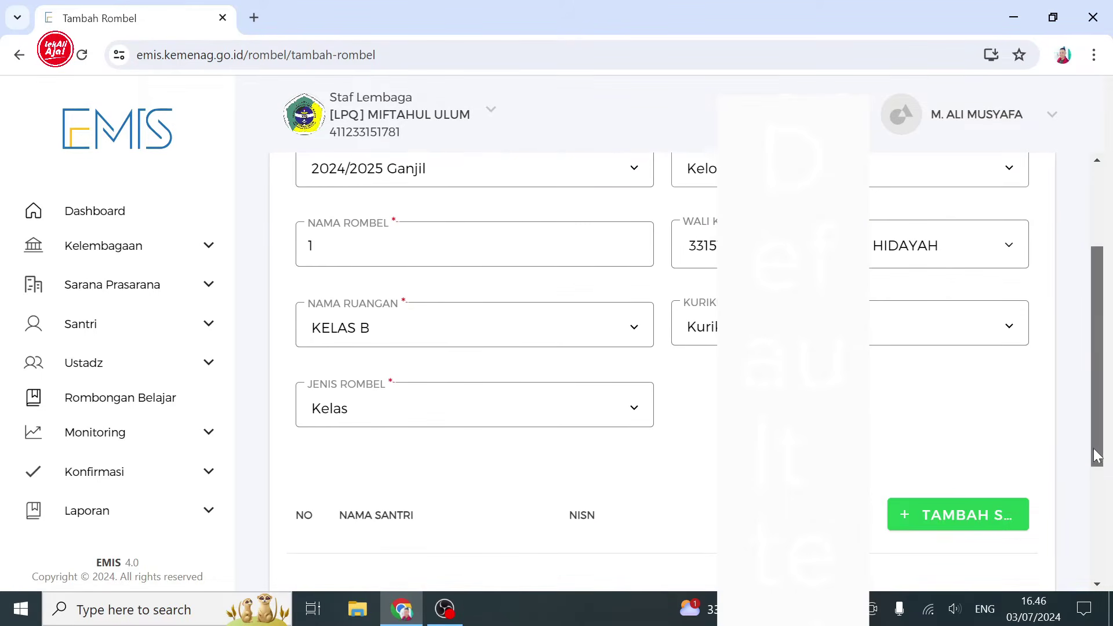
pyautogui.click(993, 493)
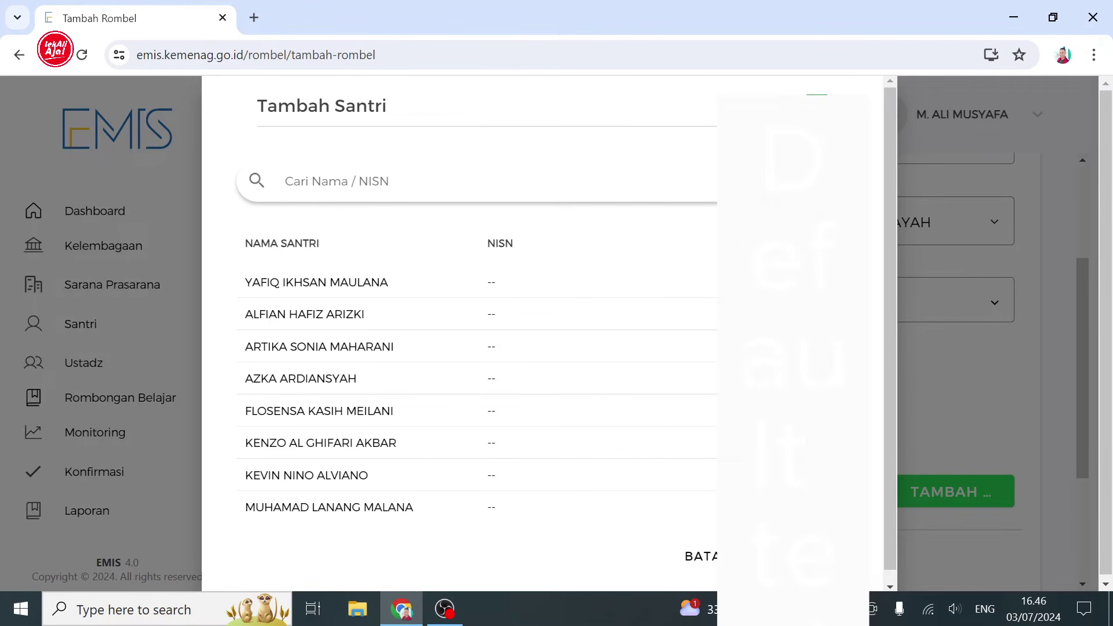
# - Add the eight checked santri to the KELAS B rombel, then save and confirm it
pyautogui.click(790, 555)
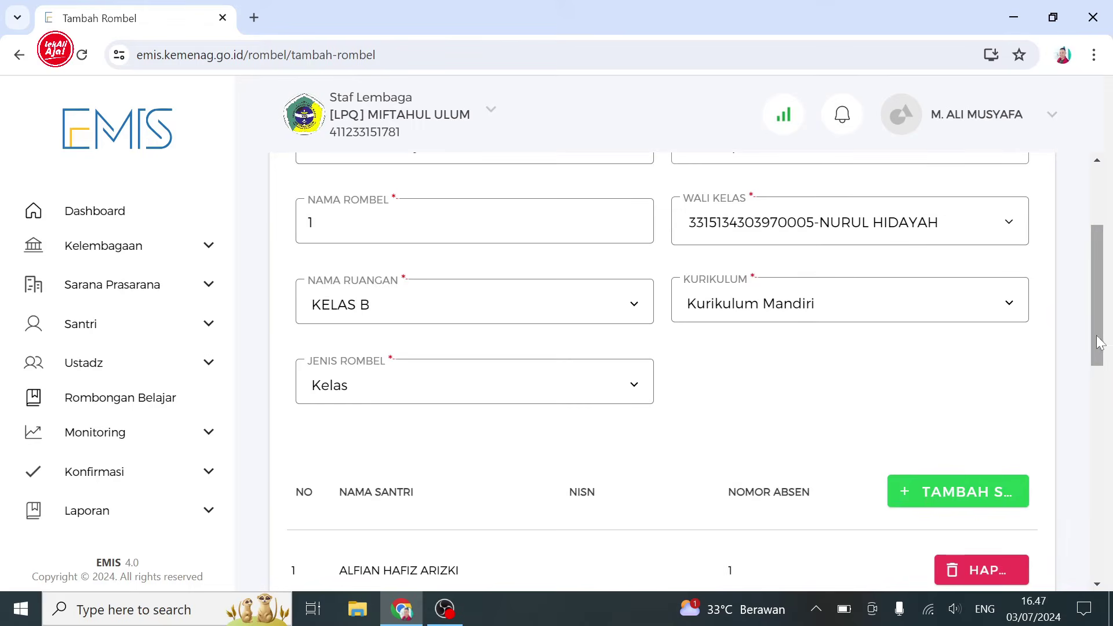
pyautogui.moveTo(1100, 339); pyautogui.dragTo(1086, 533)
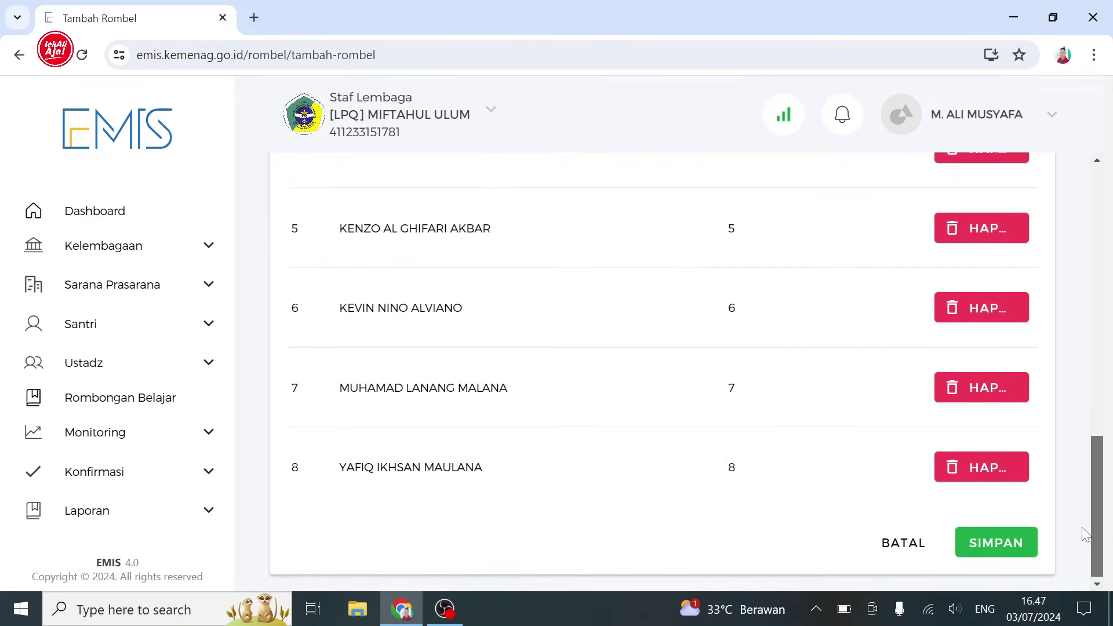
pyautogui.click(1008, 543)
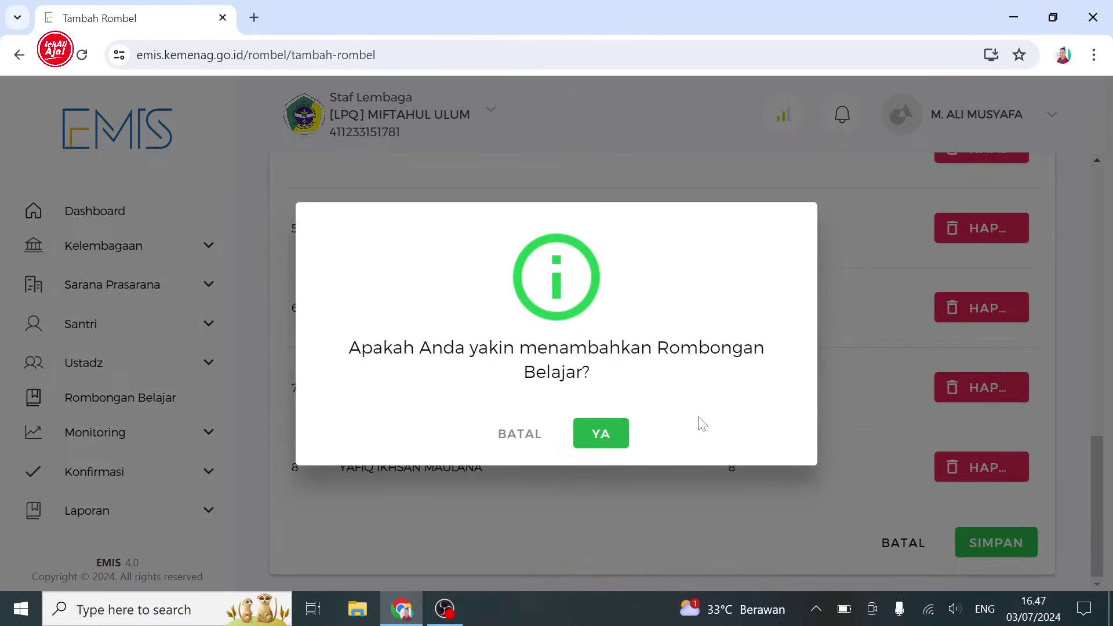
pyautogui.click(602, 434)
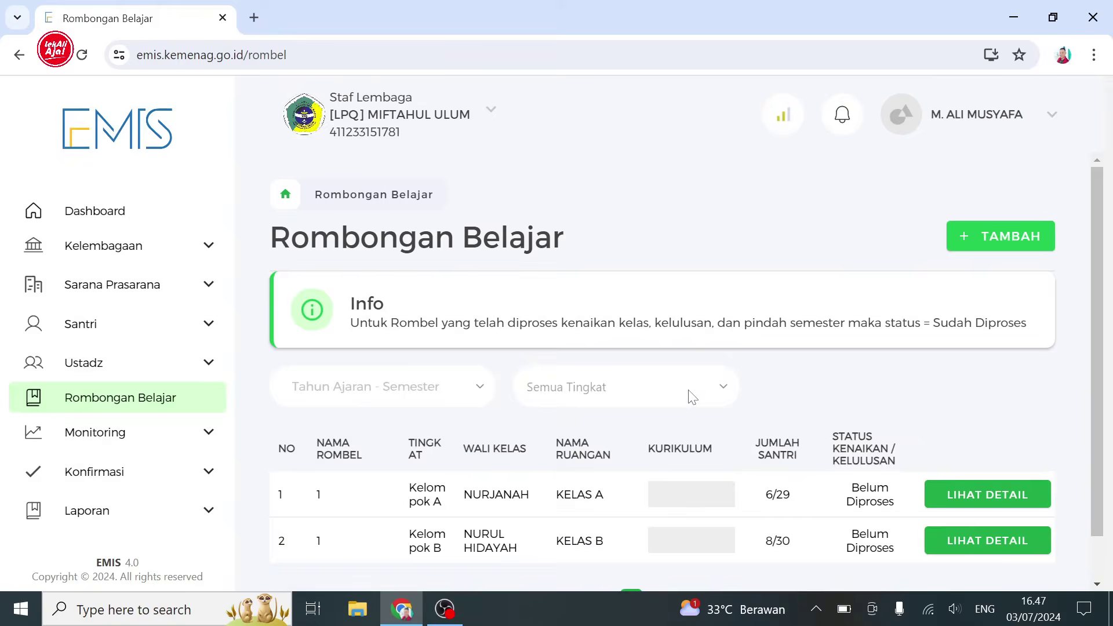
pyautogui.click(207, 325)
# - Open Daftar Santri and scroll the table to check each santri's Tingkat-Rombel
pyautogui.click(145, 361)
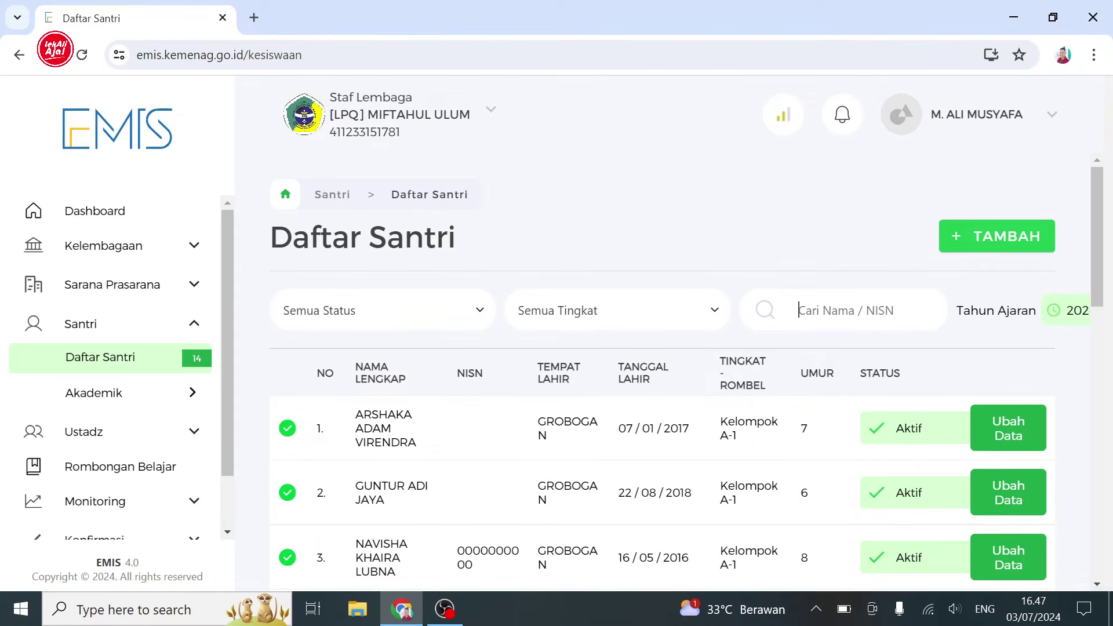
pyautogui.scroll(-12, 1070, 510)
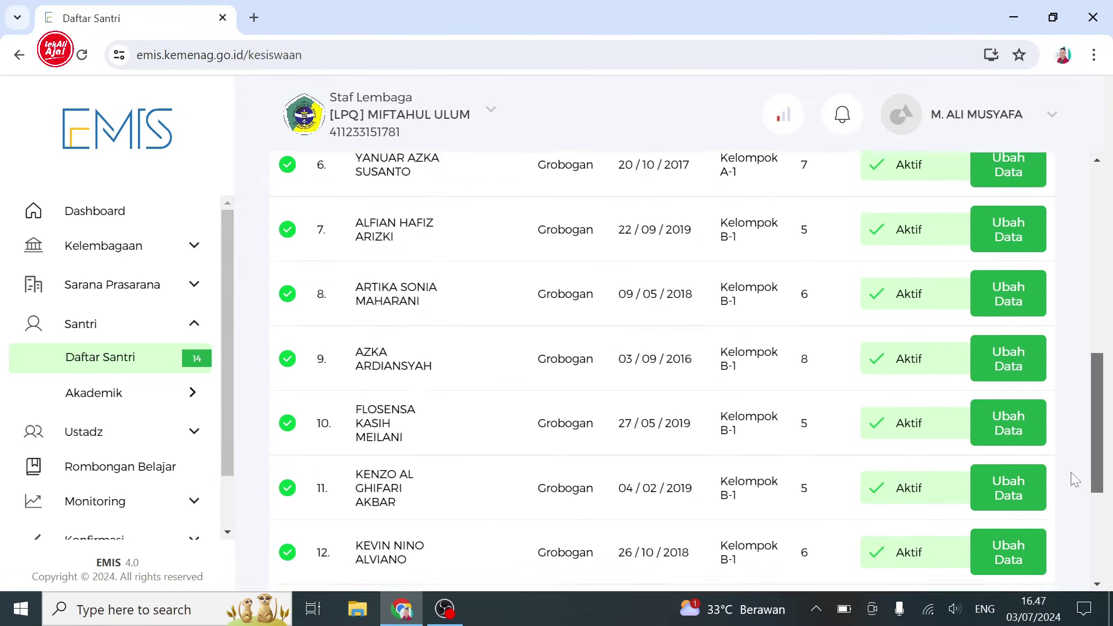
pyautogui.scroll(4, 1073, 524)
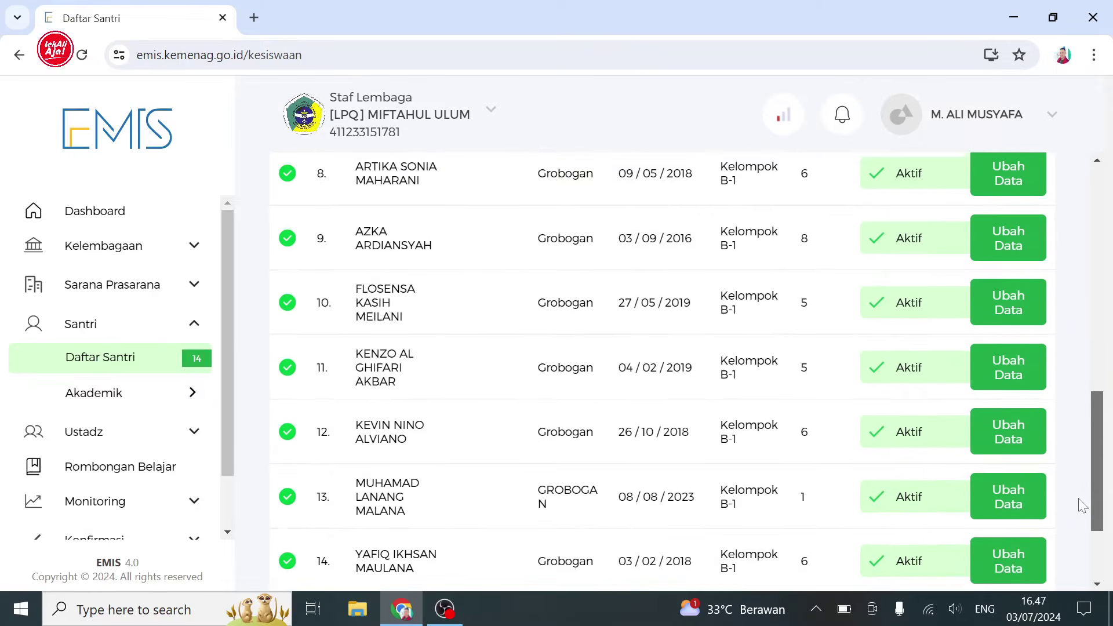
pyautogui.moveTo(1099, 450); pyautogui.dragTo(1112, 285)
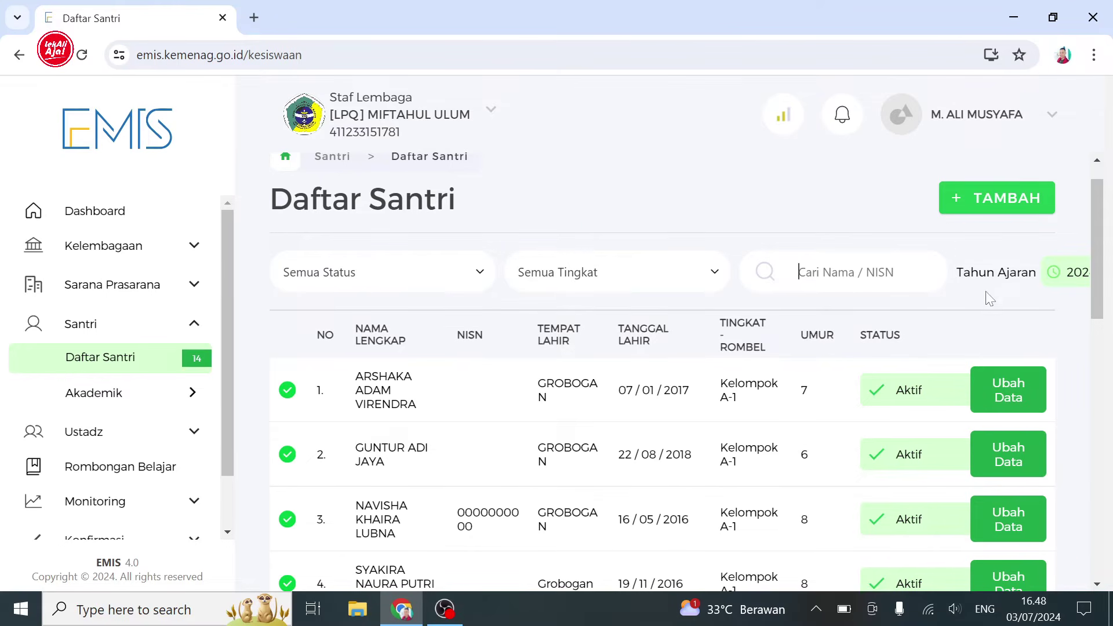
# - Start a brand-new santri entry using lookup by name, birthplace and birth date
pyautogui.click(998, 210)
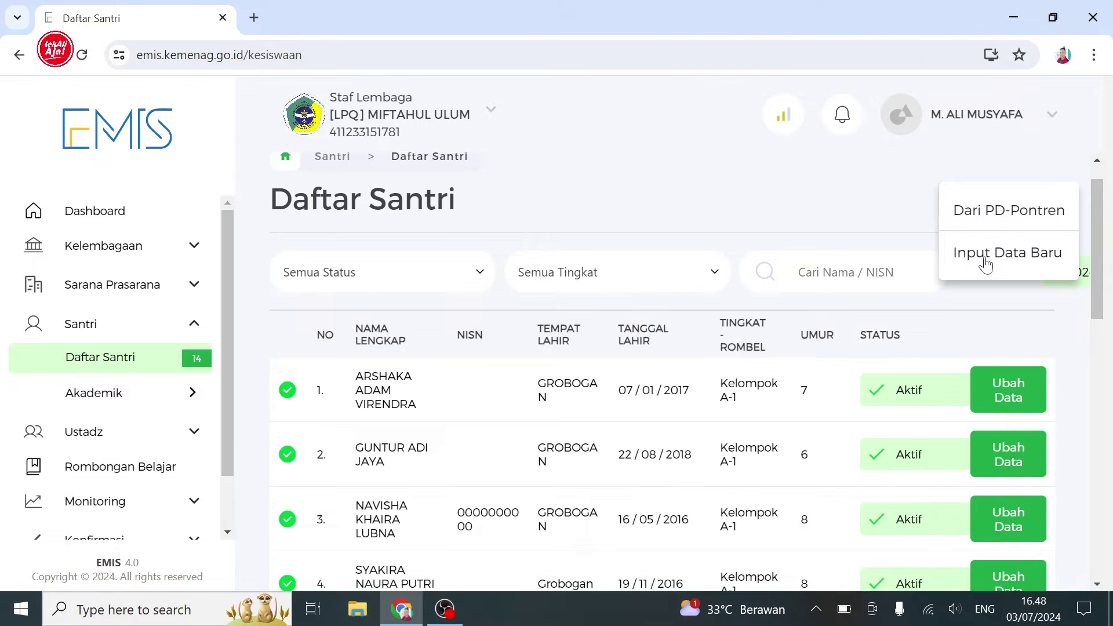
pyautogui.click(982, 268)
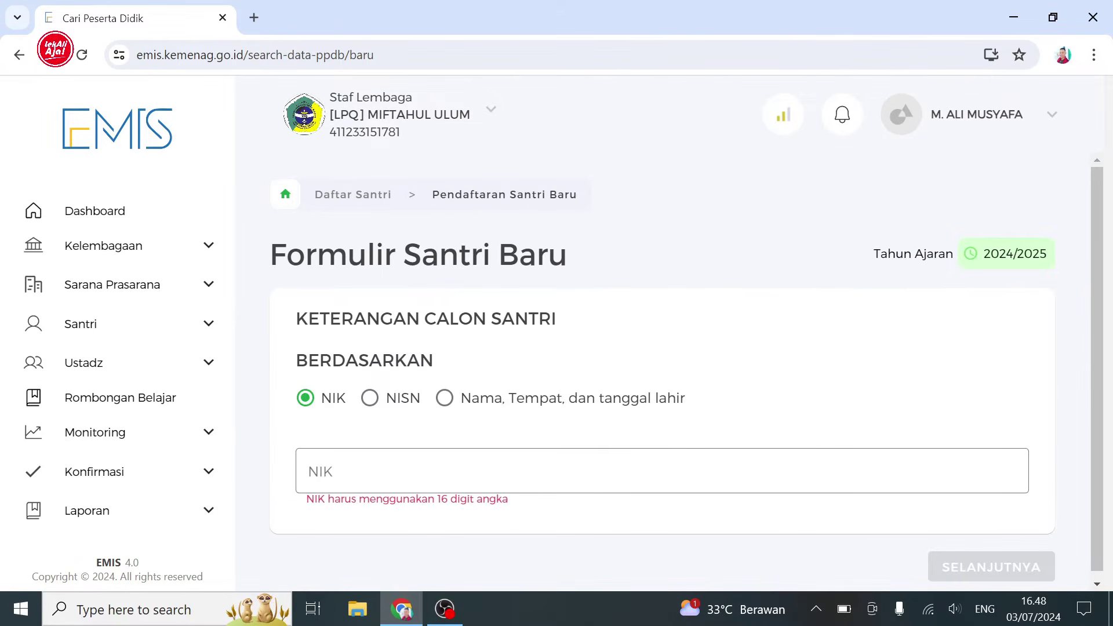
pyautogui.click(444, 399)
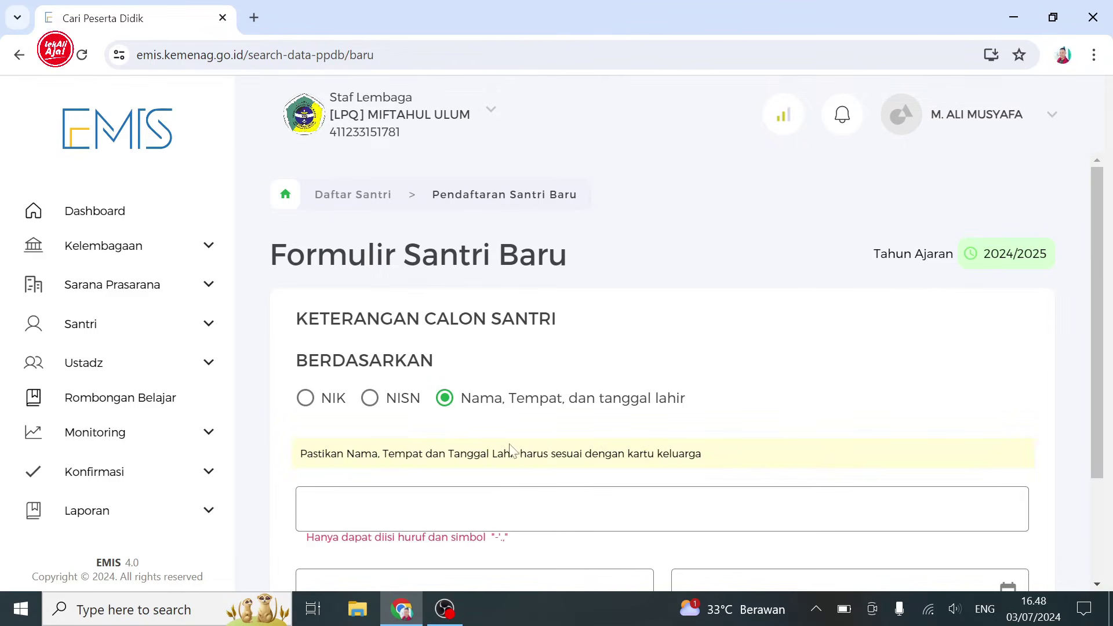
pyautogui.moveTo(1089, 290); pyautogui.dragTo(1089, 388)
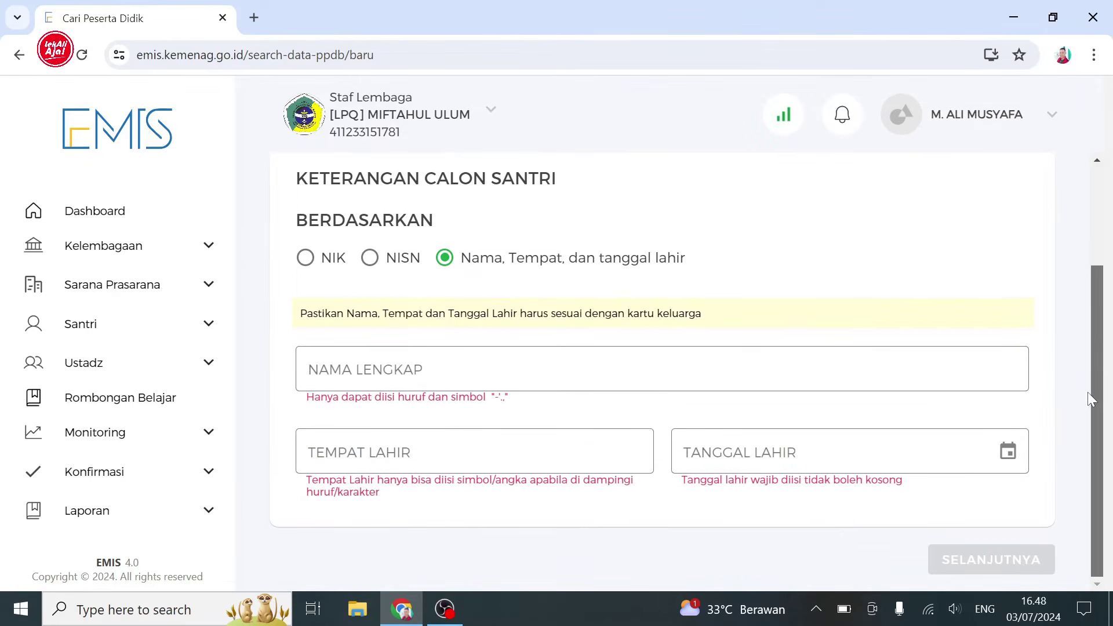
# - Enter the candidate's full name and birthplace GROBOGAN
pyautogui.click(371, 380)
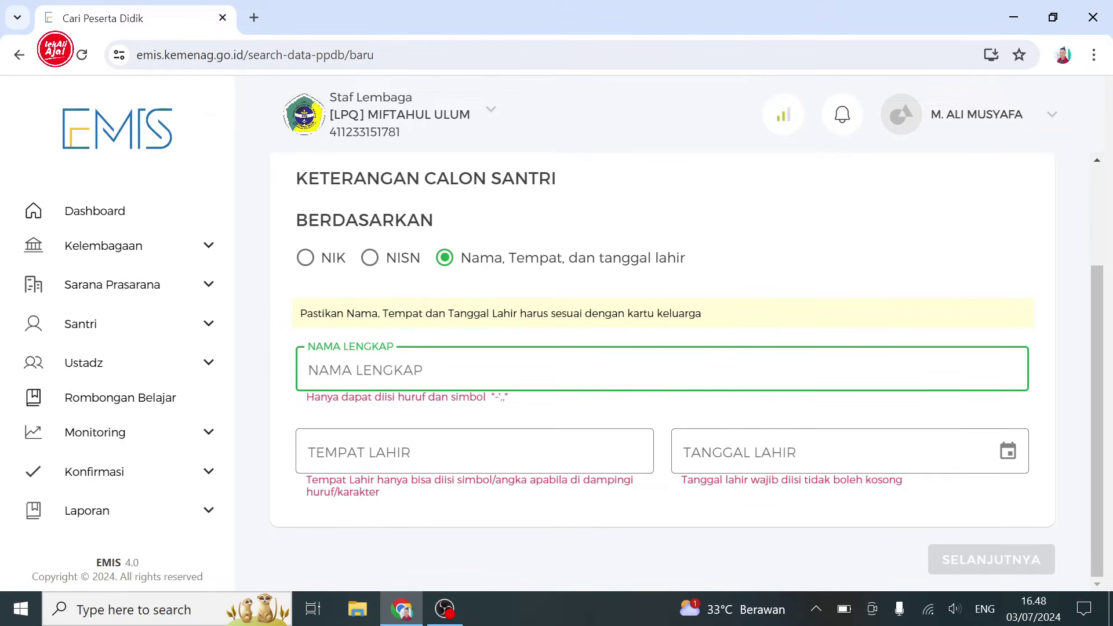
pyautogui.write('r')
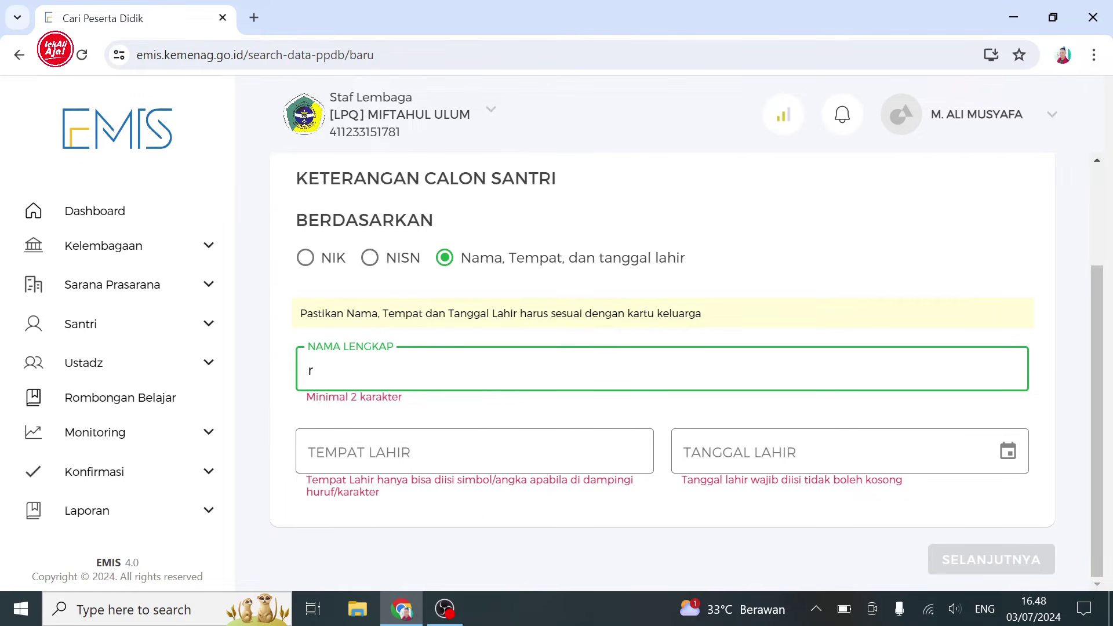
pyautogui.press('BackSpace')
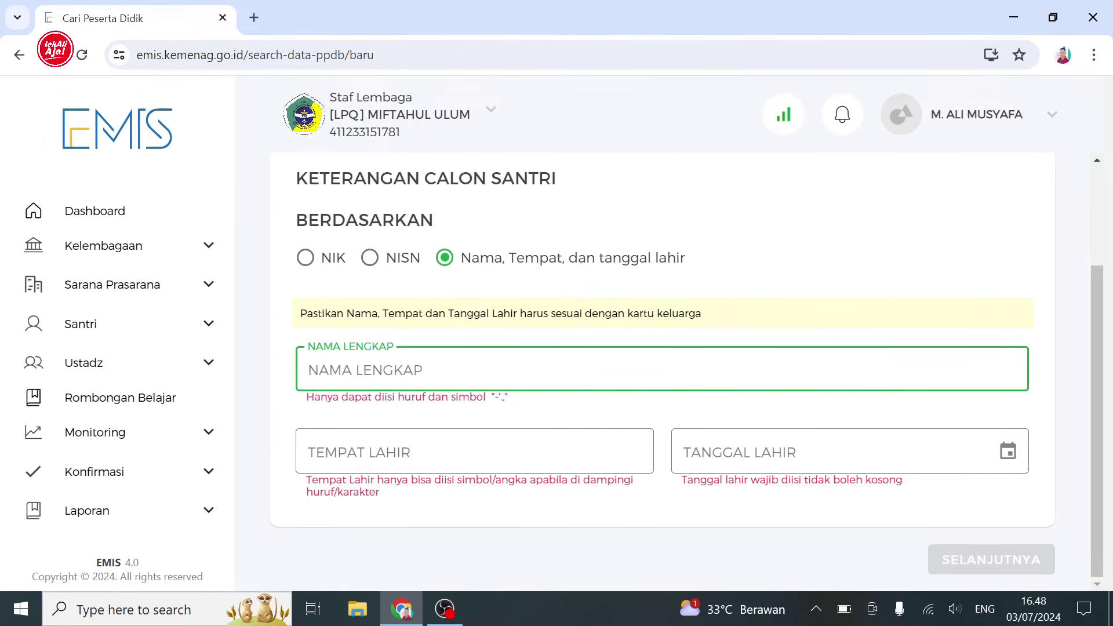
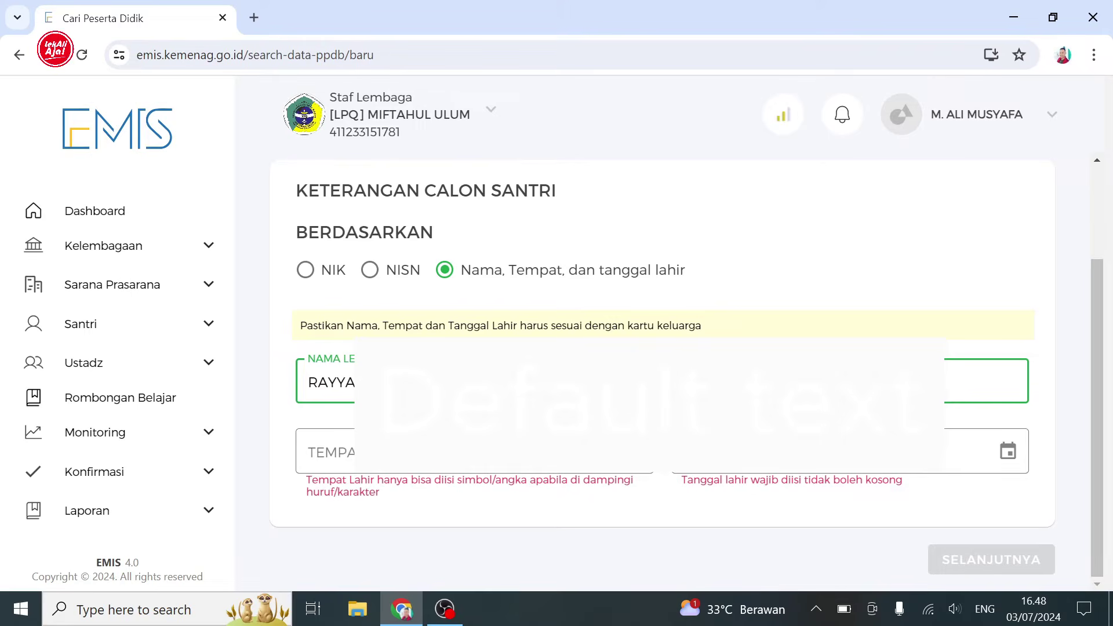
pyautogui.press('Tab')
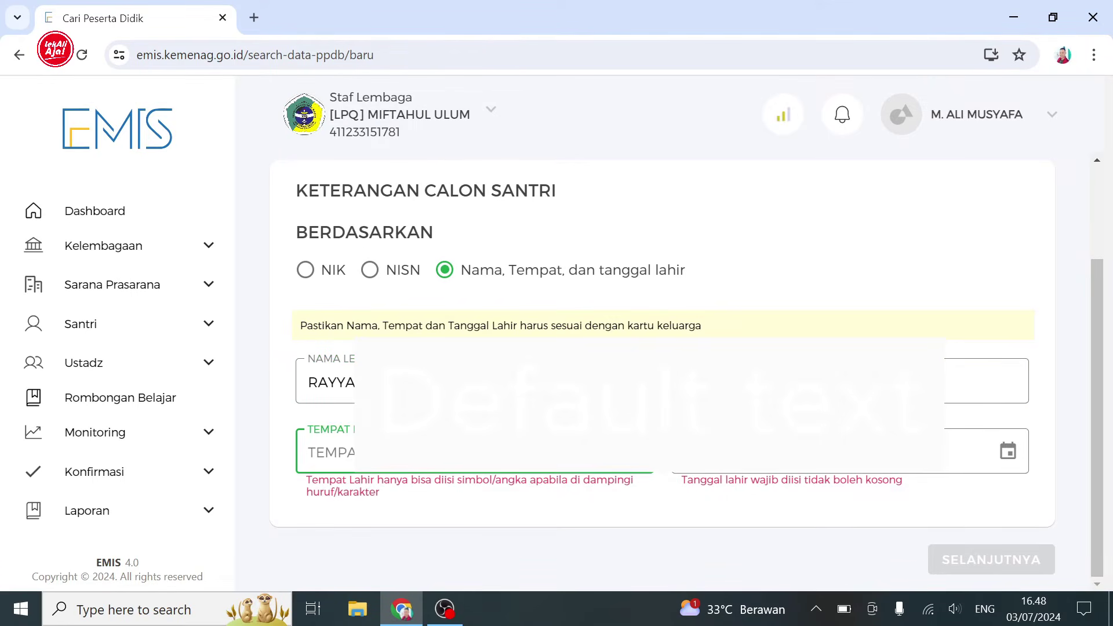
pyautogui.write('GROBOG')
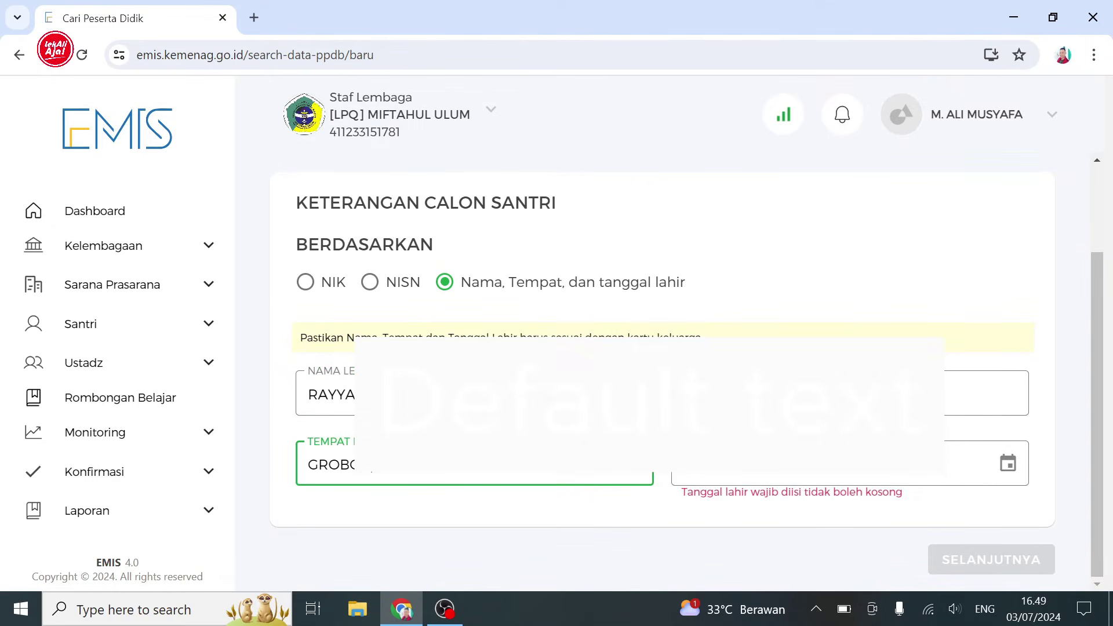
# - Set the birth date to 22 March 2019 and continue to the new santri form
pyautogui.click(1007, 464)
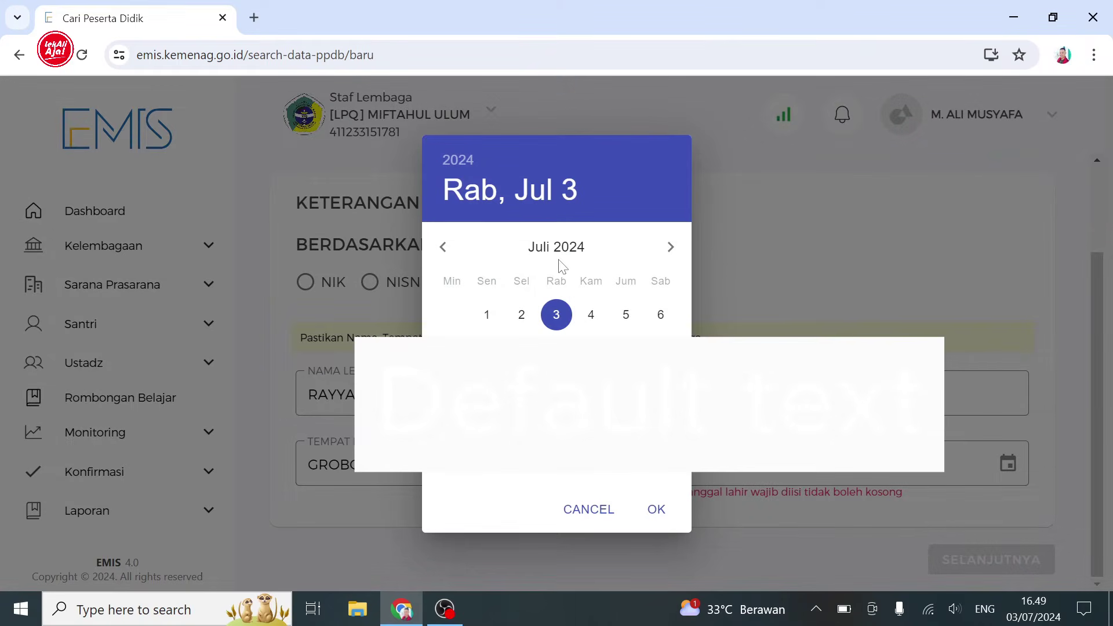
pyautogui.click(461, 161)
pyautogui.scroll(3, 619, 298)
pyautogui.click(625, 311)
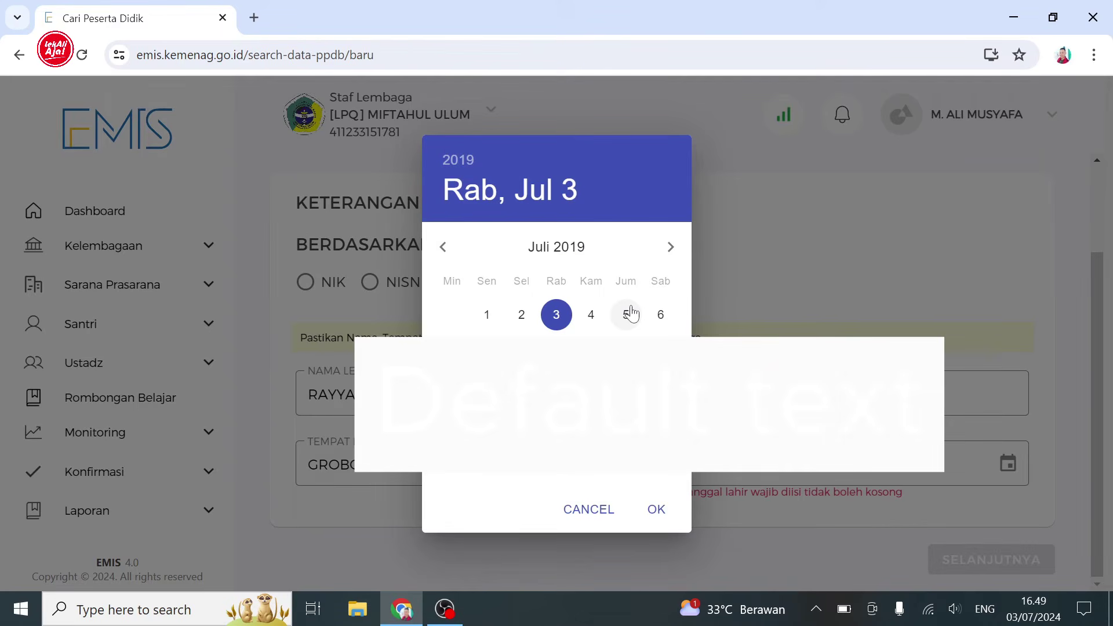
pyautogui.click(442, 247)
pyautogui.click(442, 247)
pyautogui.click(442, 247)
pyautogui.click(443, 248)
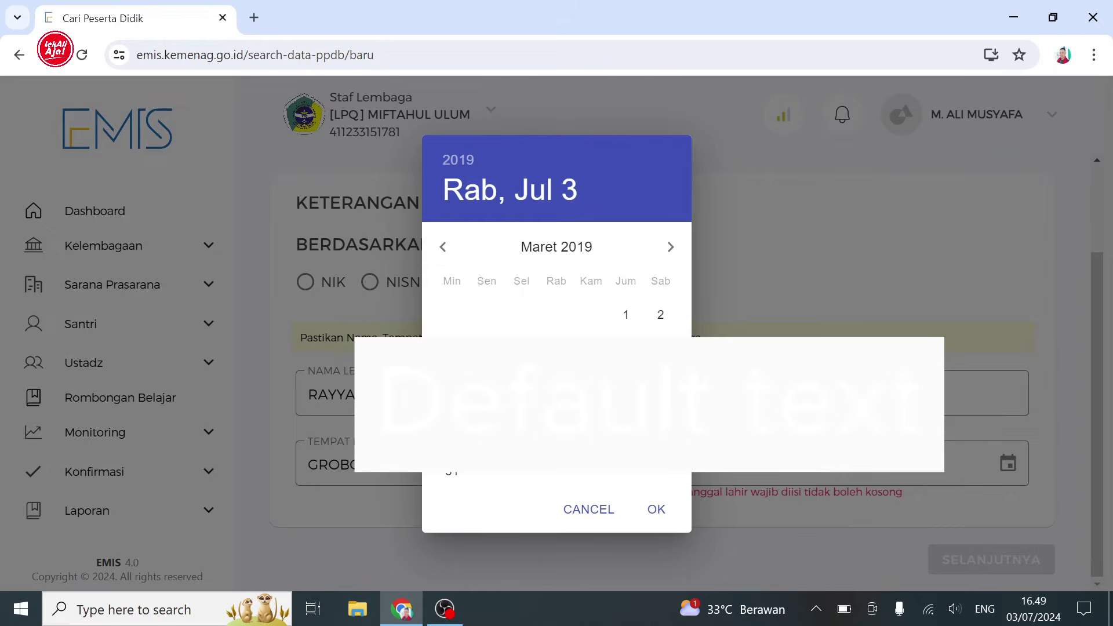
pyautogui.click(626, 410)
pyautogui.click(656, 509)
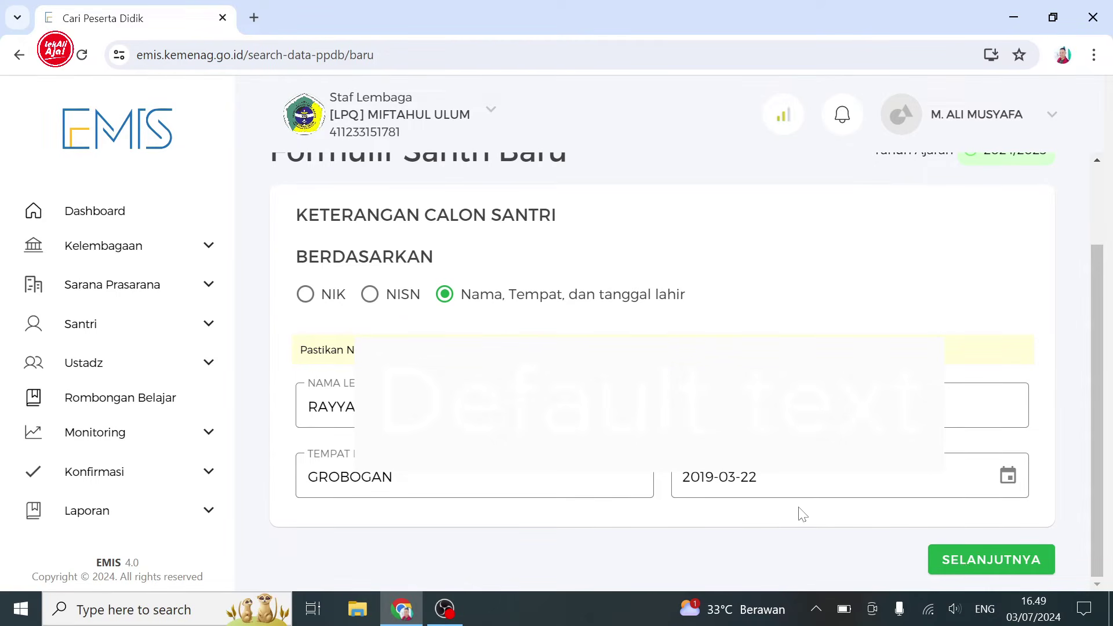
pyautogui.click(962, 563)
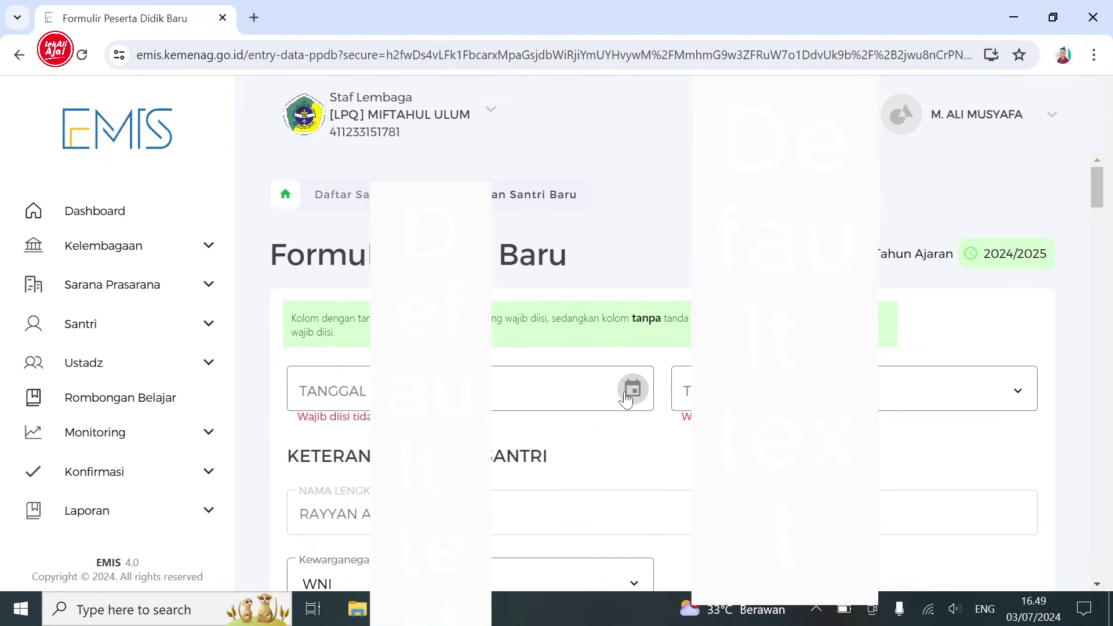
# - Set Tanggal Masuk to today, 2024-07-03, and pick the last option in the dropdown beside it
pyautogui.click(626, 399)
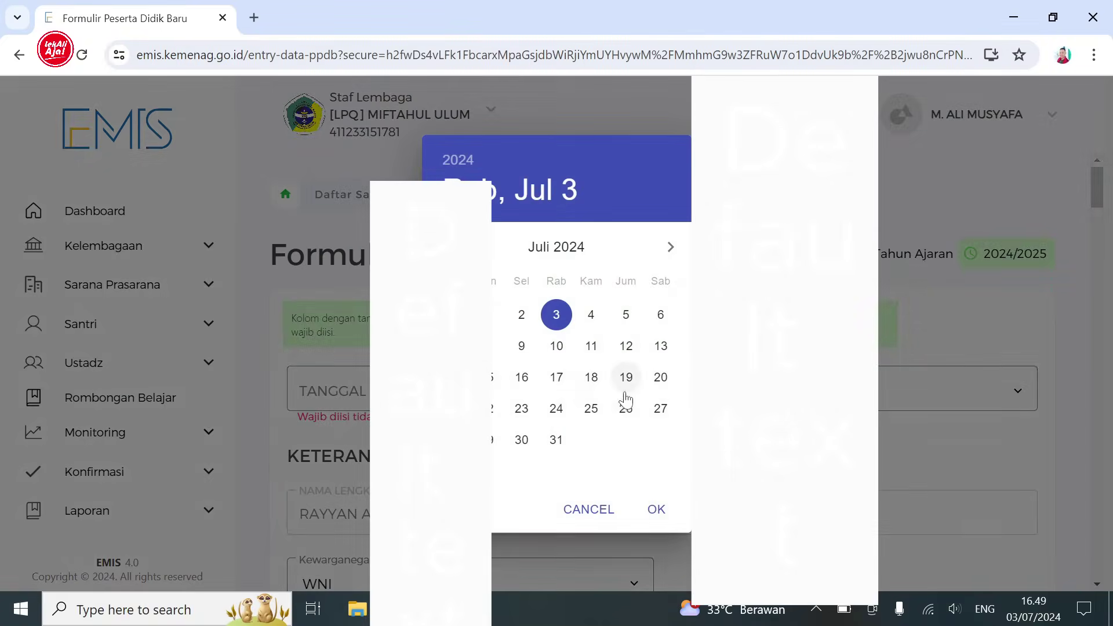
pyautogui.click(645, 517)
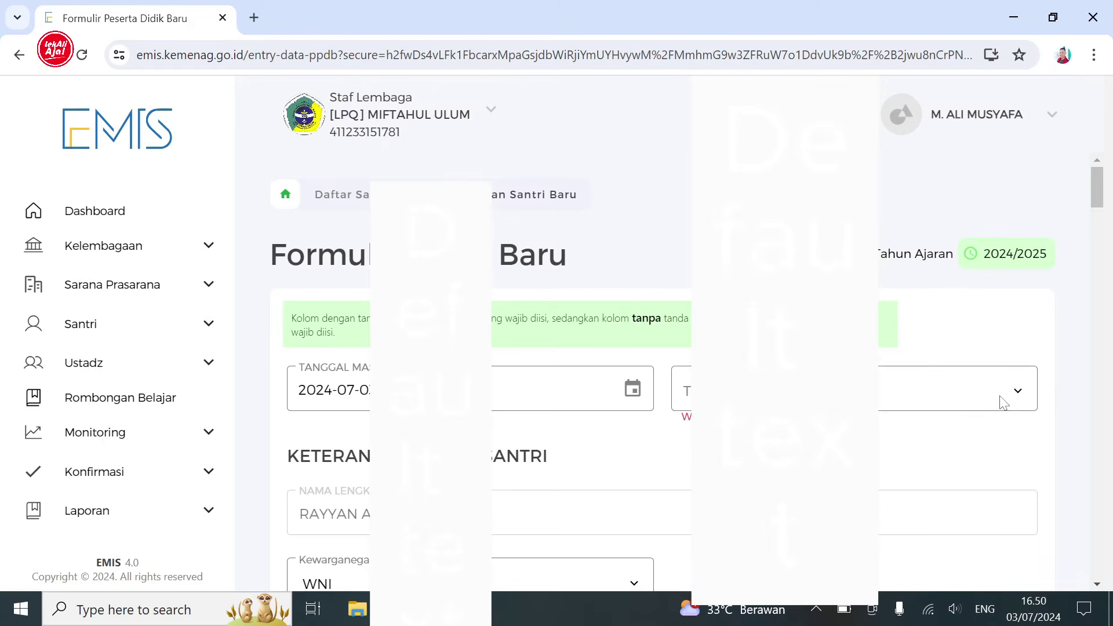
pyautogui.click(1003, 400)
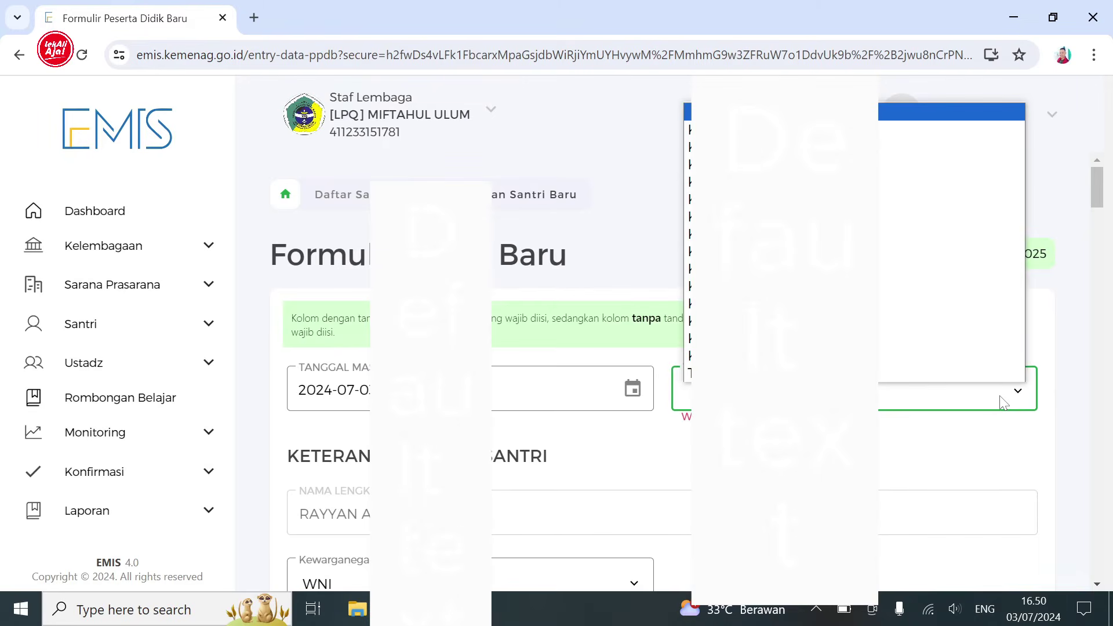
pyautogui.click(956, 342)
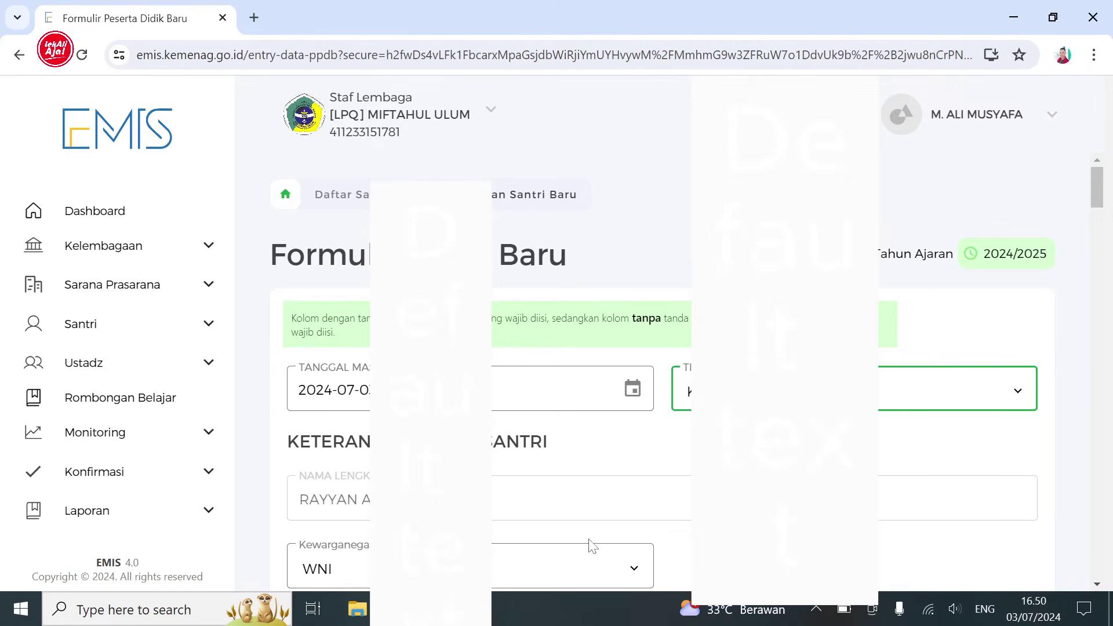
pyautogui.moveTo(1101, 203); pyautogui.dragTo(1101, 227)
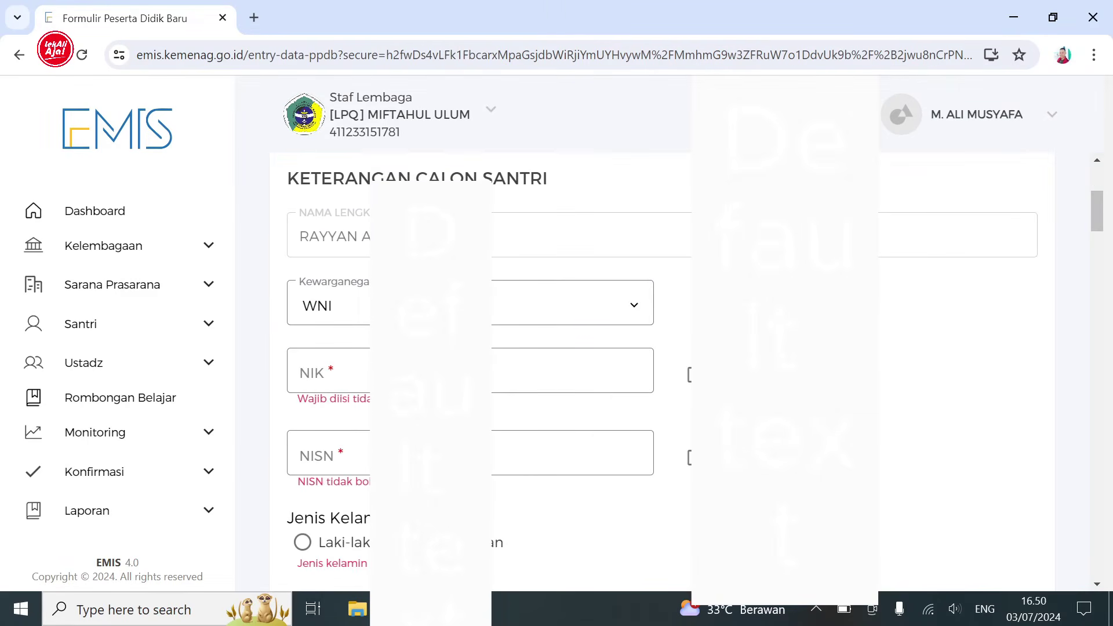
# - Enter the santri's NIK, tick the no-NISN box and set gender to Laki-laki
pyautogui.click(336, 371)
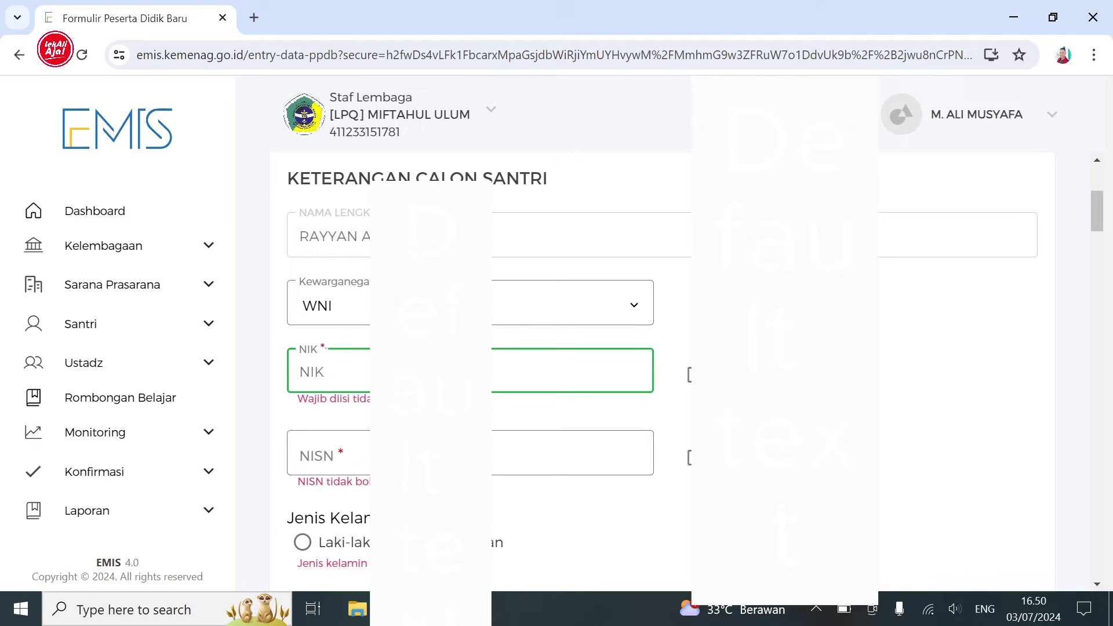
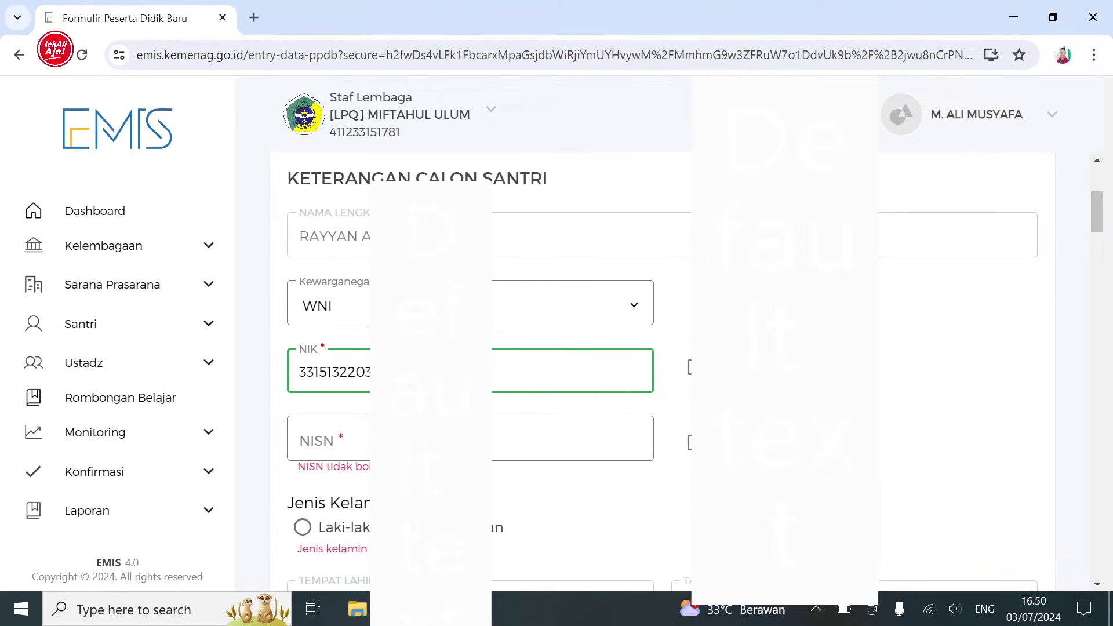
pyautogui.click(695, 442)
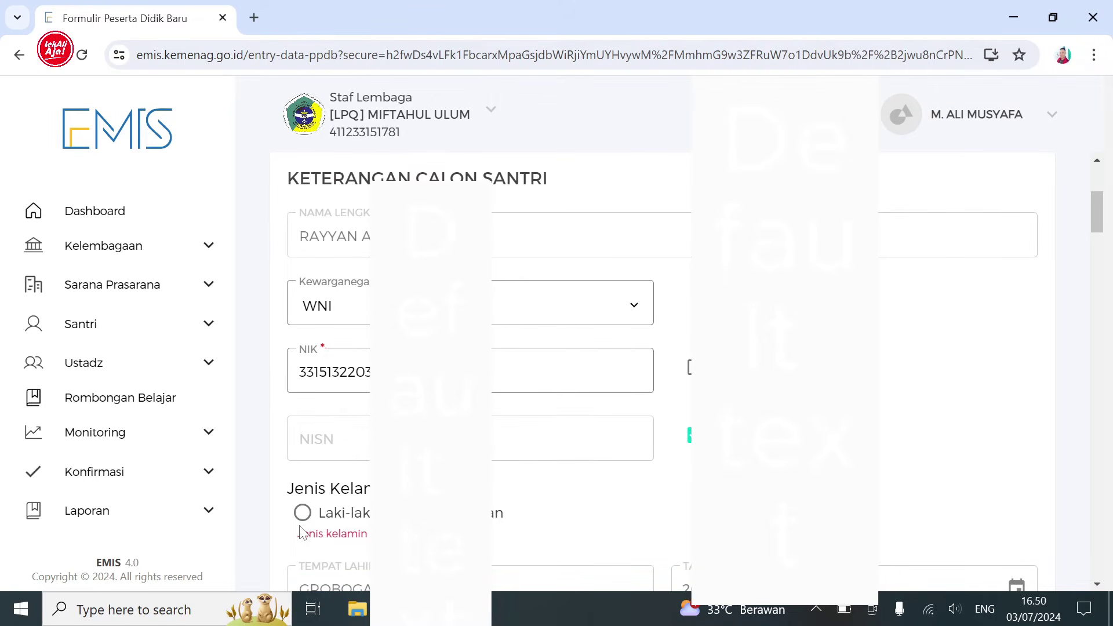
pyautogui.click(302, 512)
# - Fill the field beside Agama, set Anak Ke 2 and Jumlah Saudara 1, tick no handphone, funder Orang Tua
pyautogui.scroll(-5, 1094, 238)
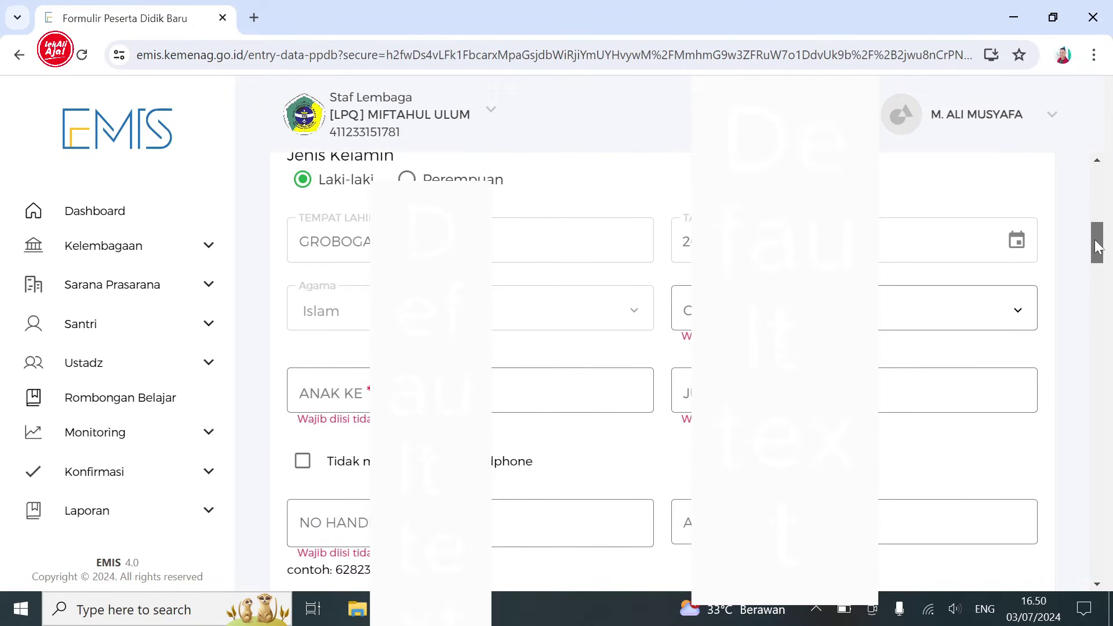
pyautogui.scroll(-1, 1094, 238)
pyautogui.click(1011, 255)
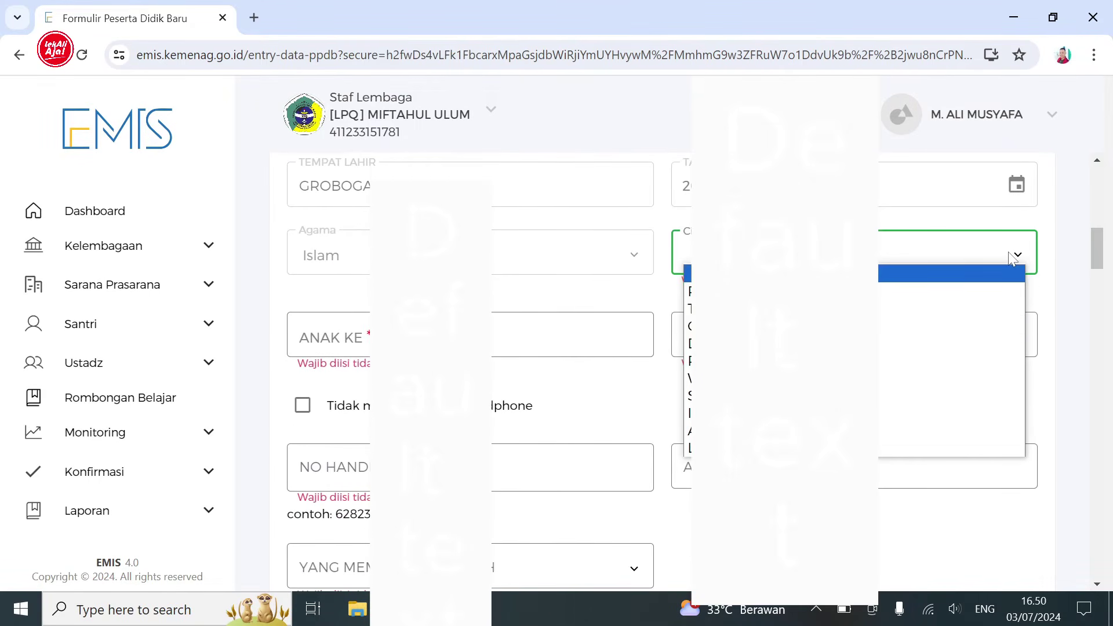
pyautogui.click(935, 342)
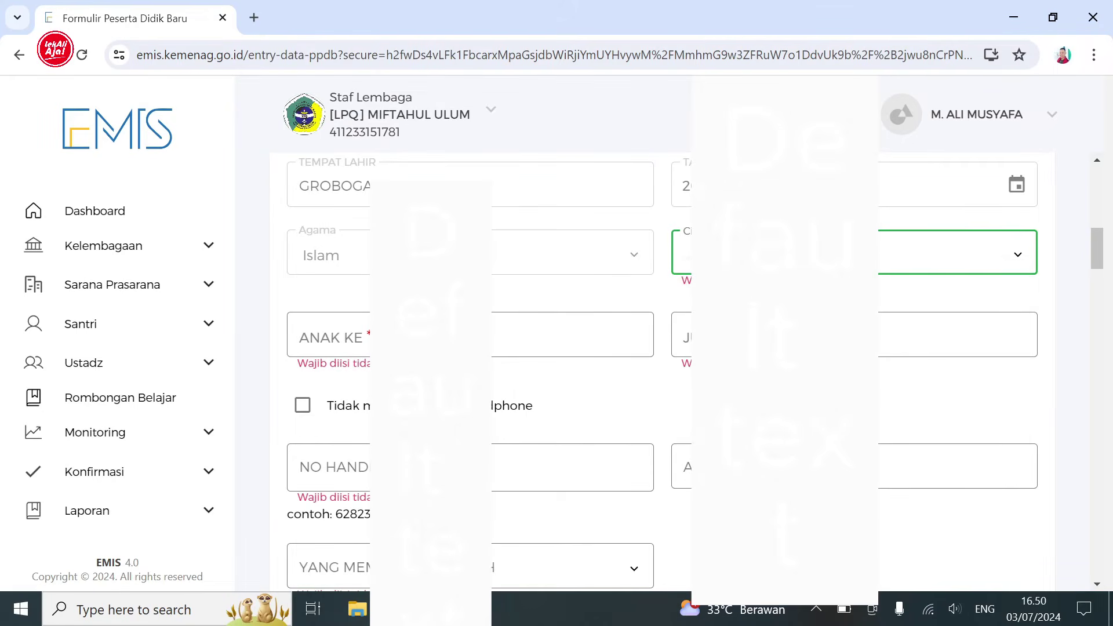
pyautogui.click(582, 336)
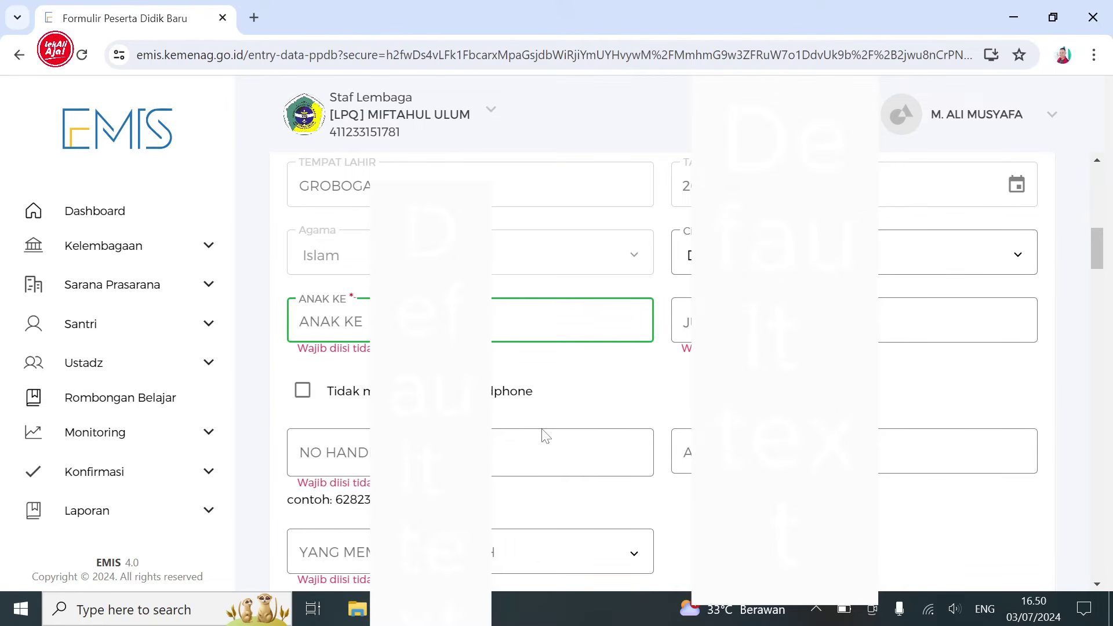
pyautogui.write('2')
pyautogui.press('Tab')
pyautogui.write('1')
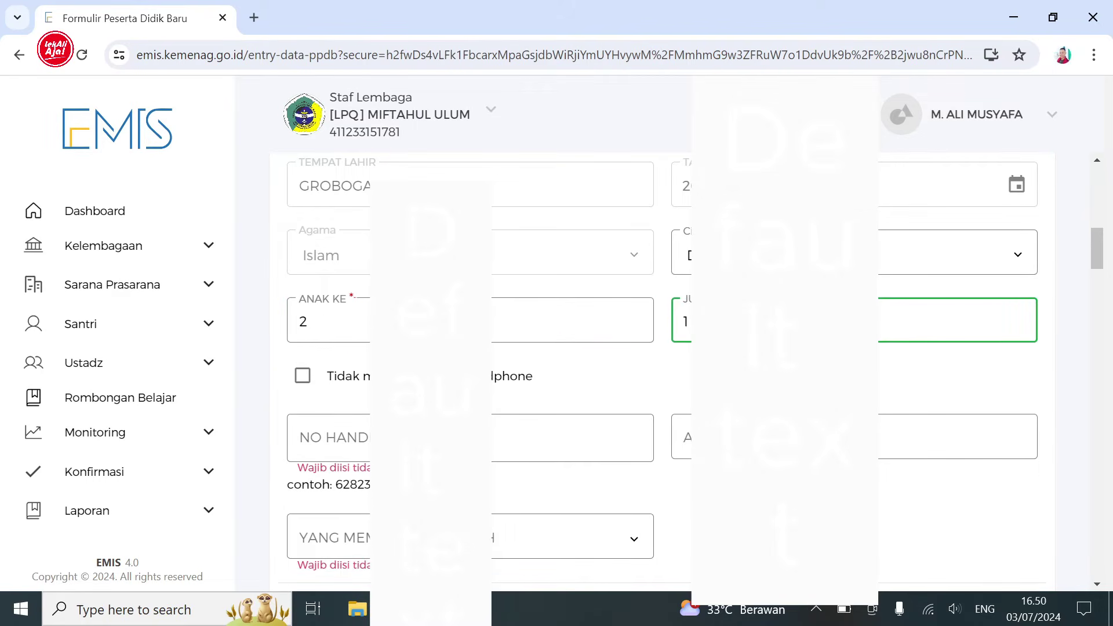
pyautogui.click(303, 377)
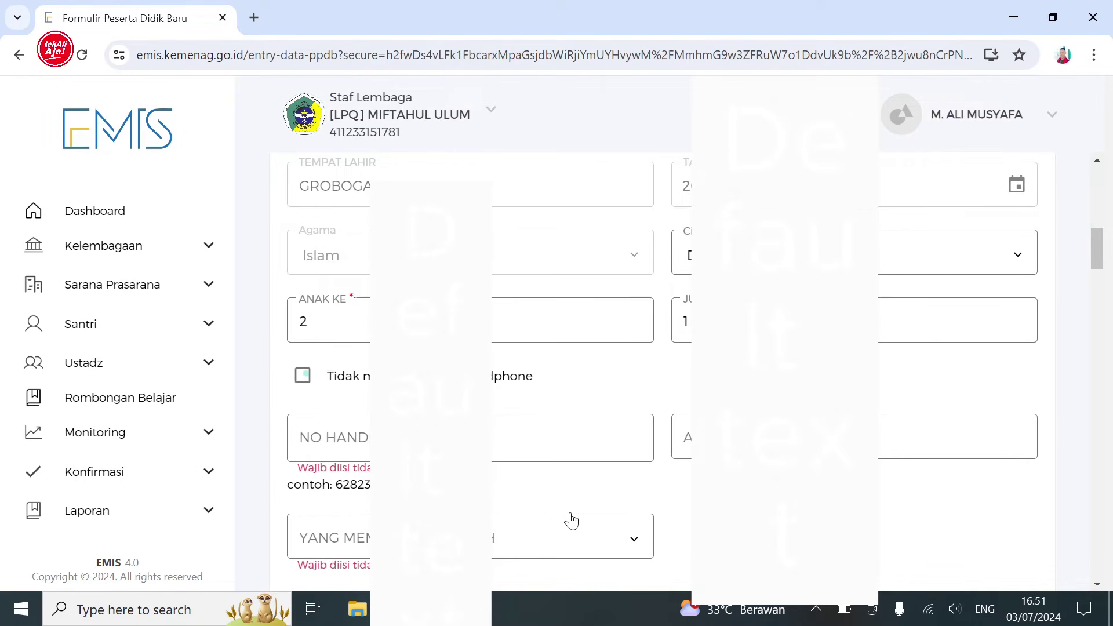
pyautogui.press('space')
pyautogui.click(628, 525)
pyautogui.click(590, 456)
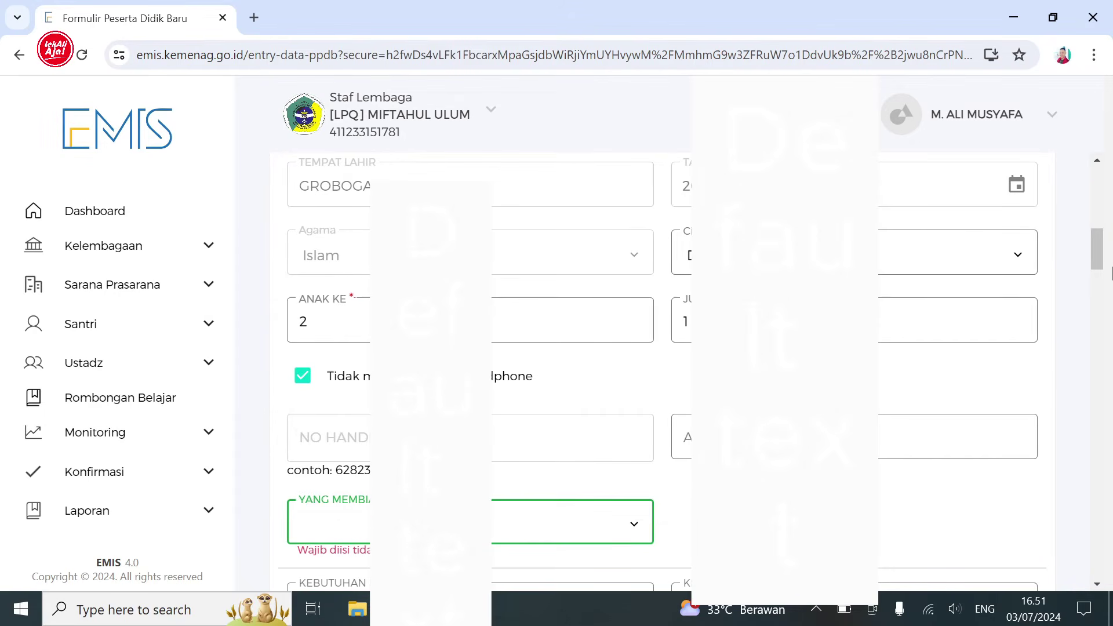
pyautogui.moveTo(1096, 253); pyautogui.dragTo(1100, 305)
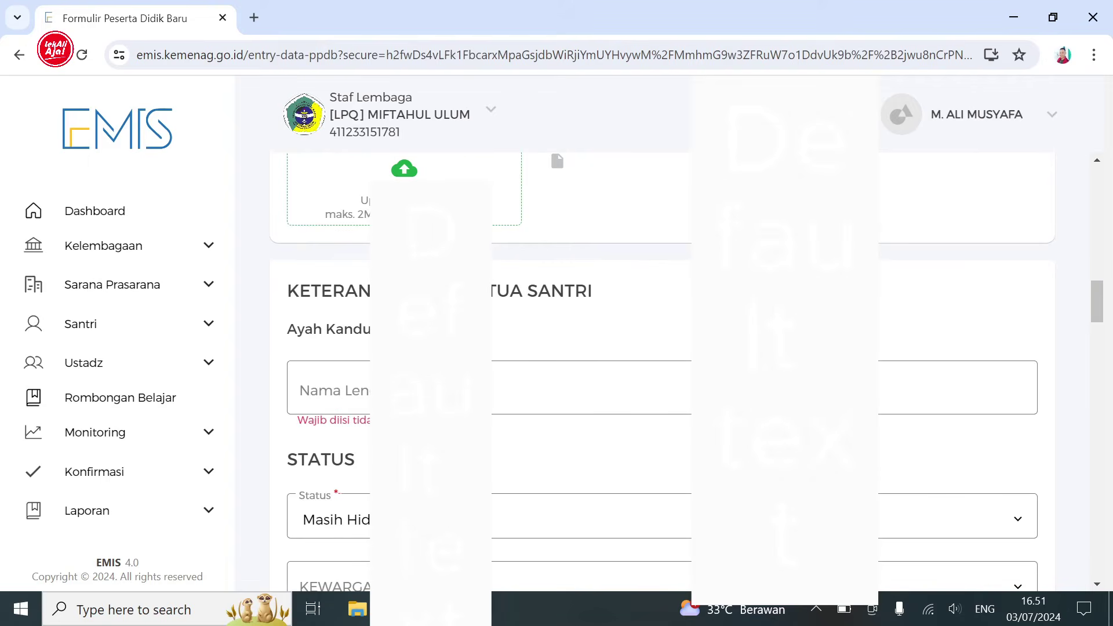
# - Enter the father's full name and set his citizenship to WNI
pyautogui.click(348, 388)
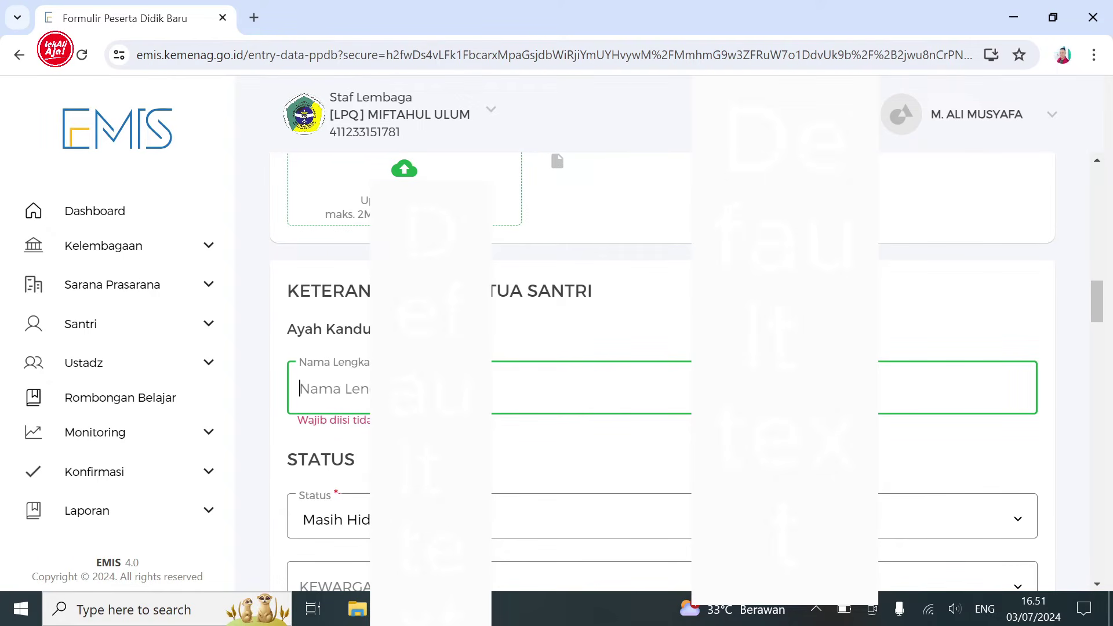
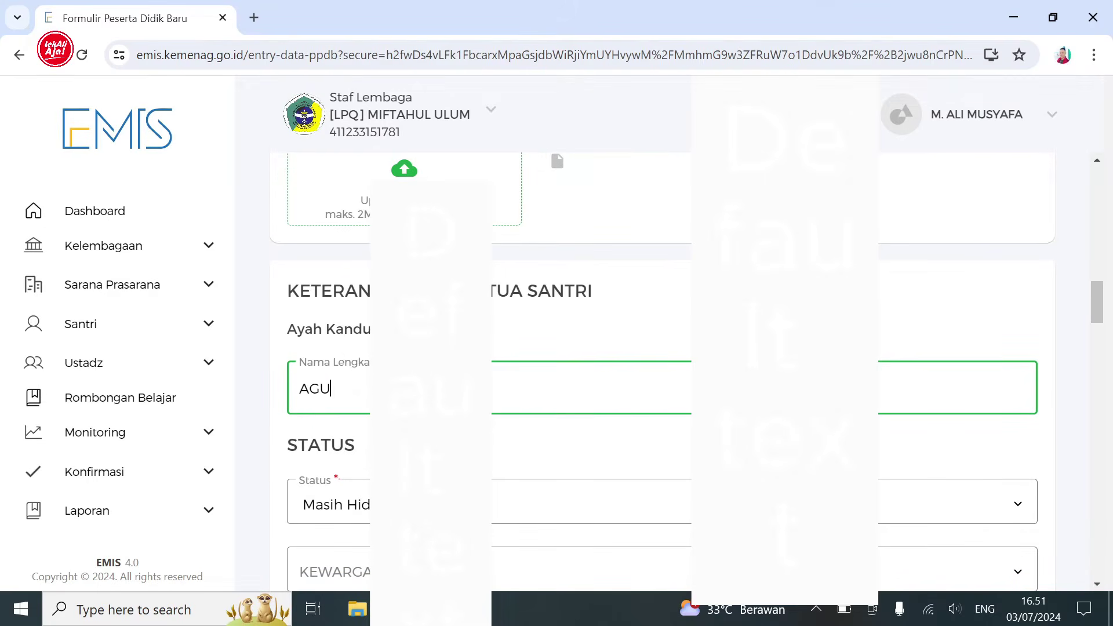
pyautogui.click(1015, 577)
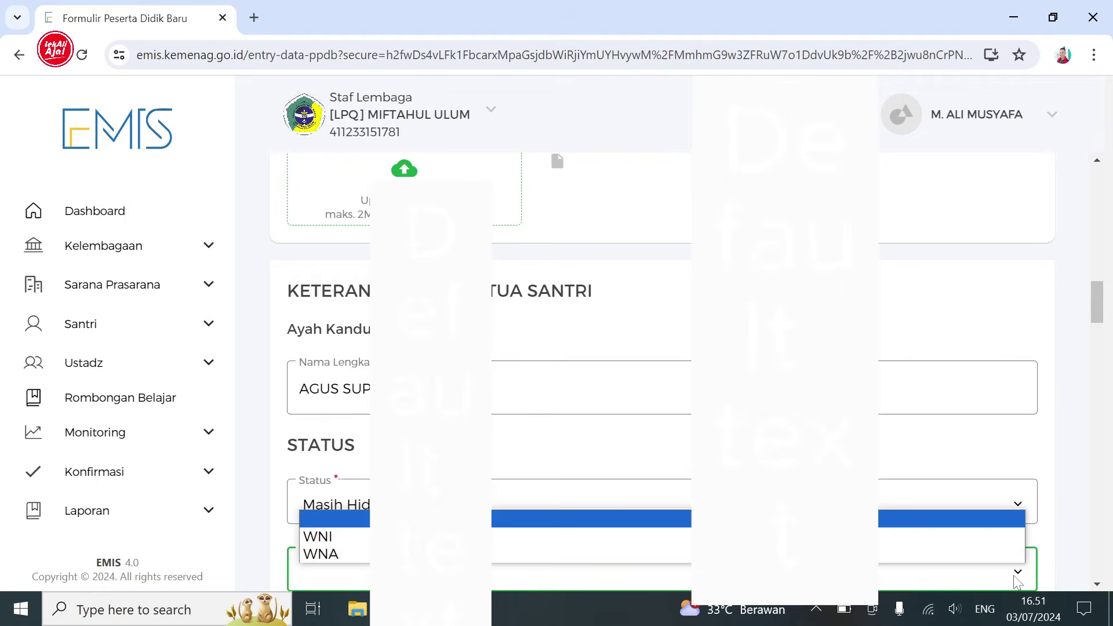
pyautogui.click(944, 537)
pyautogui.scroll(-3, 1098, 318)
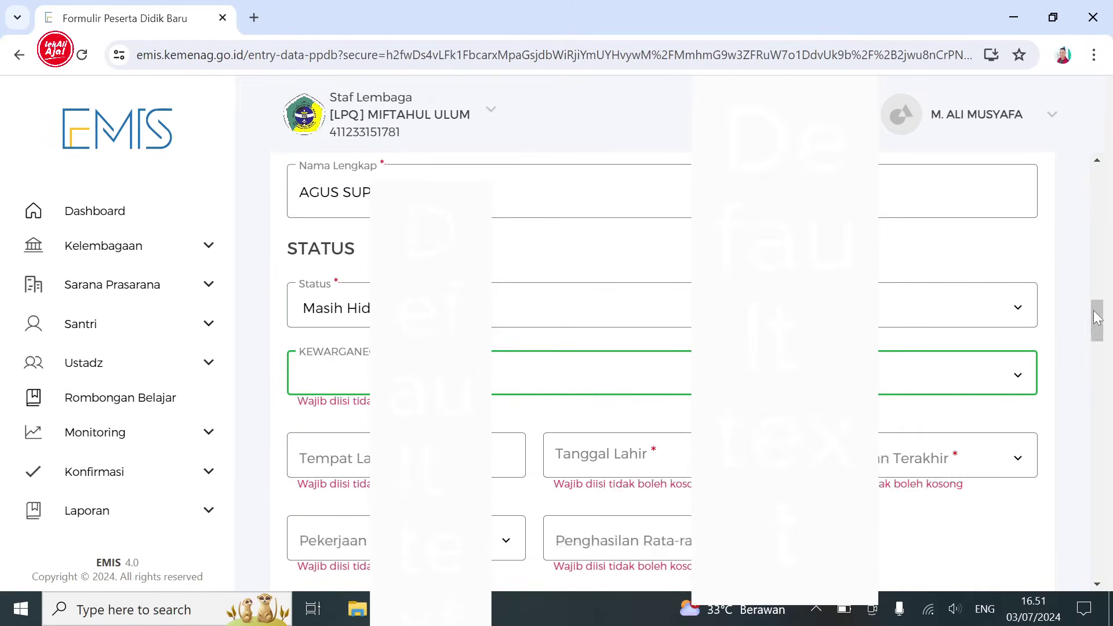
pyautogui.click(324, 446)
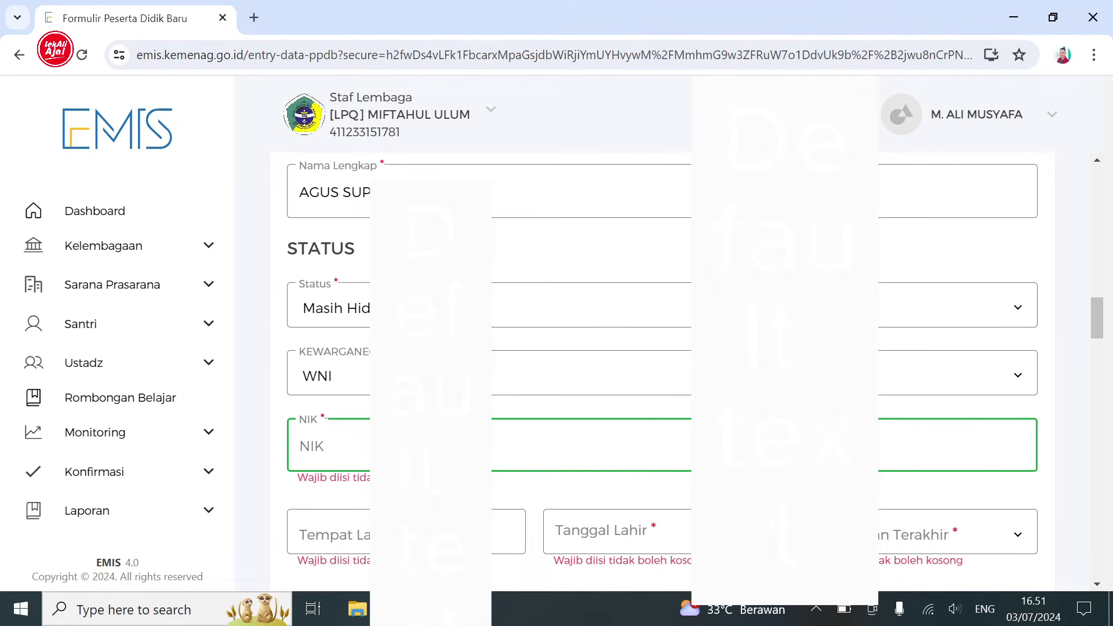
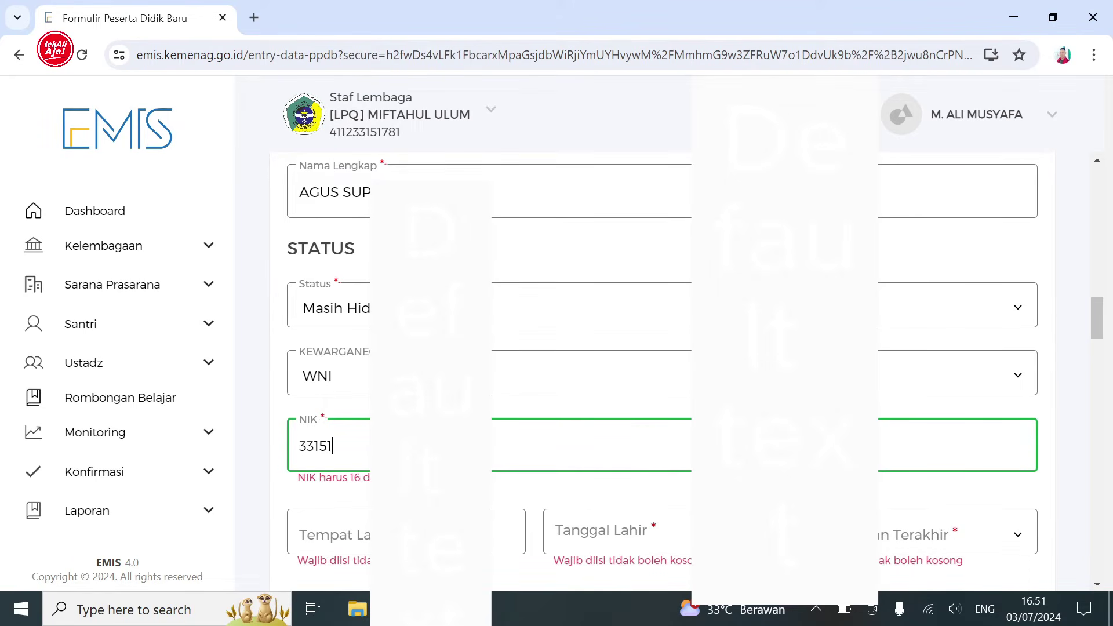
pyautogui.press('Tab')
pyautogui.write('G')
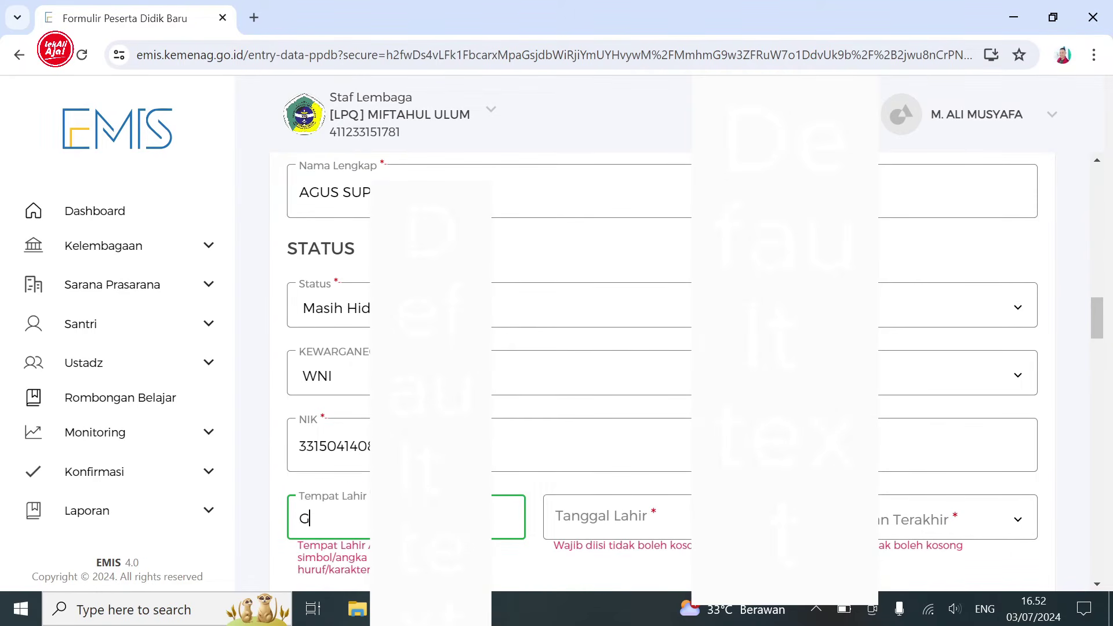
pyautogui.write('ROBOGA')
pyautogui.click(603, 516)
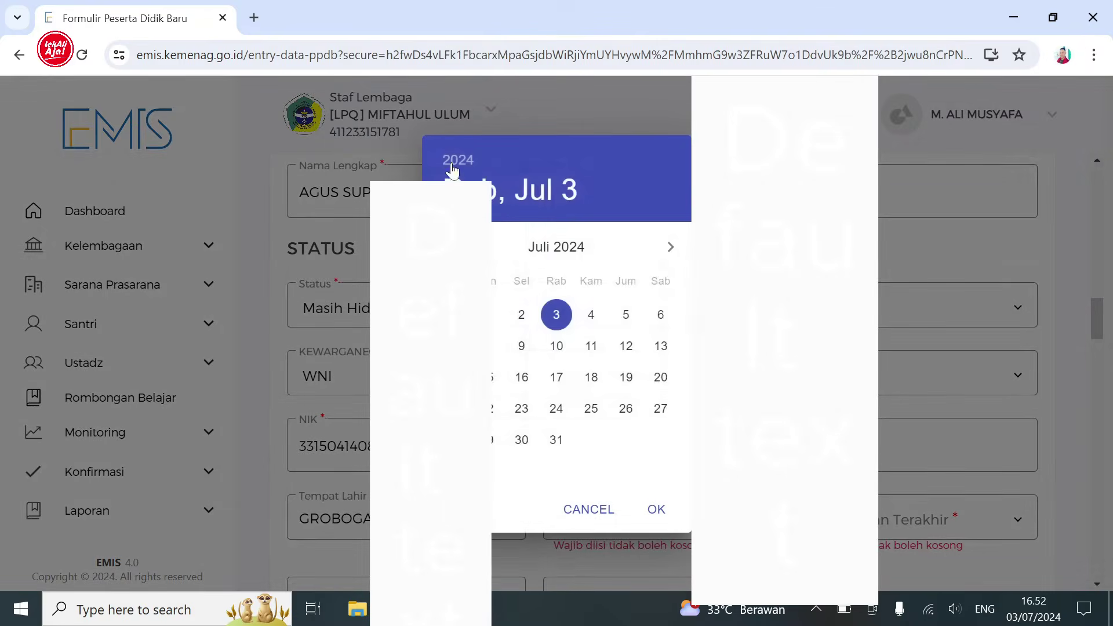
pyautogui.click(450, 168)
pyautogui.scroll(10, 684, 232)
pyautogui.scroll(7, 684, 232)
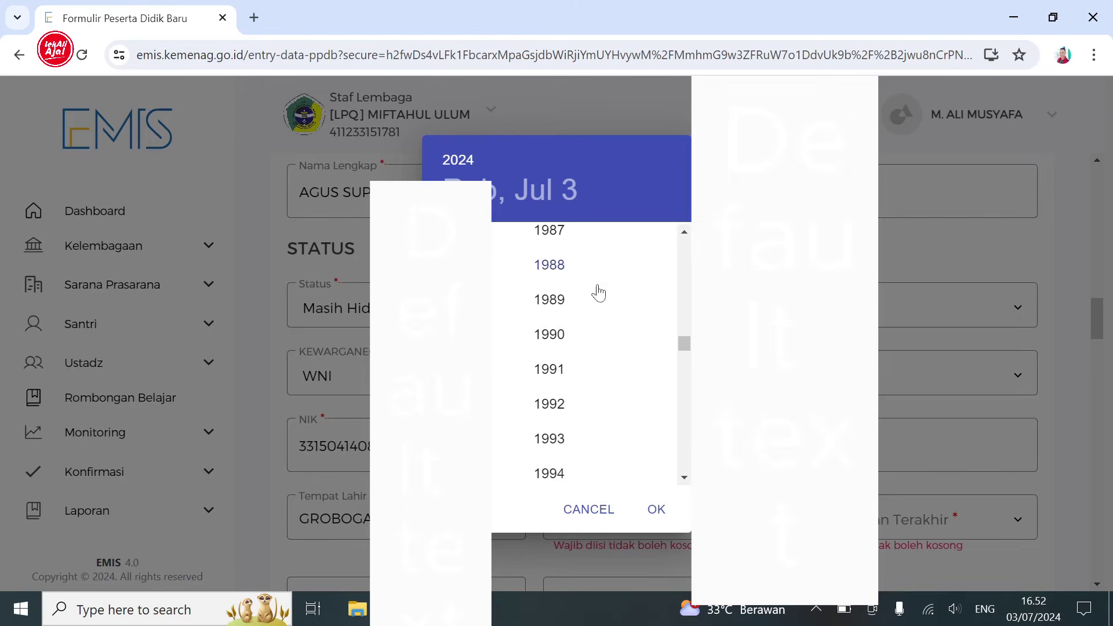
pyautogui.click(597, 284)
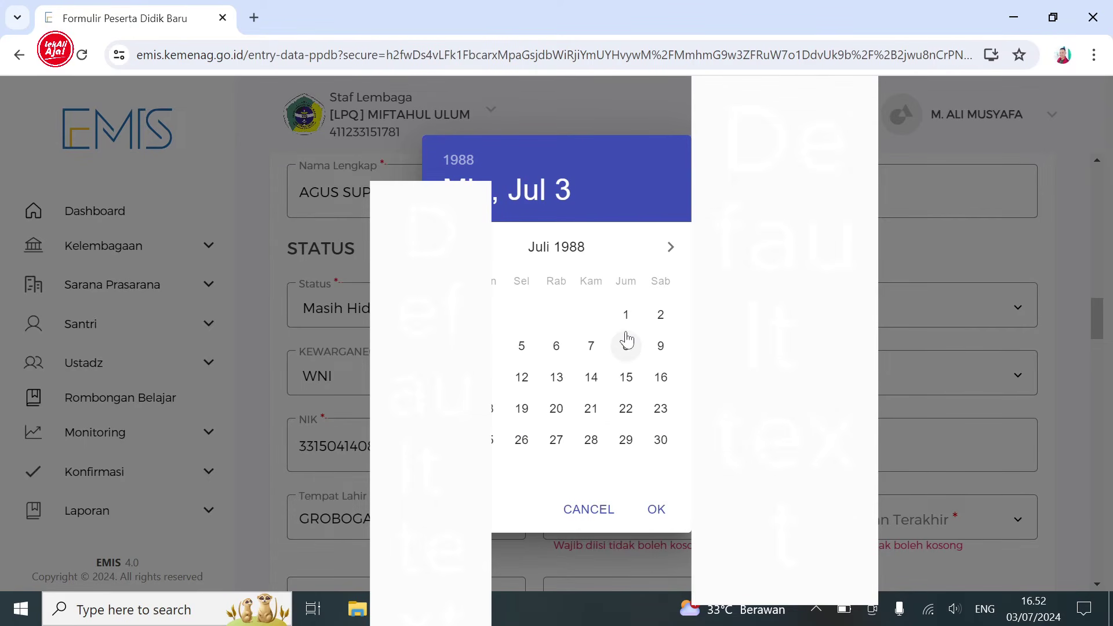
pyautogui.click(671, 247)
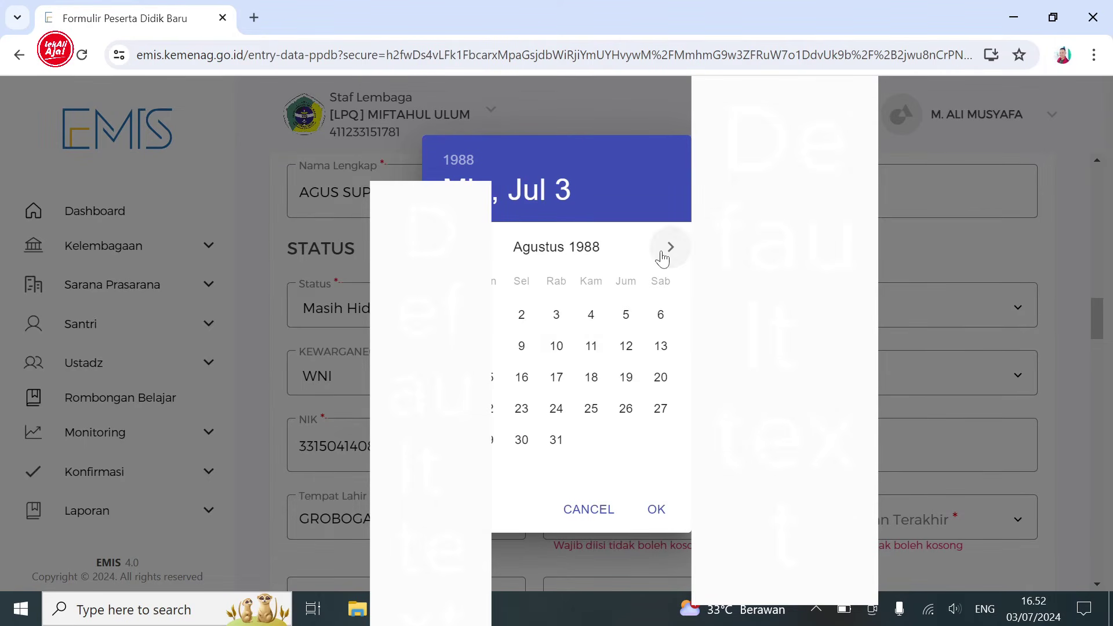
pyautogui.click(488, 377)
pyautogui.click(656, 509)
# - Set the father's education, occupation Wiraswasta, income 500.000 - 1.000.000, and tick no handphone
pyautogui.click(966, 530)
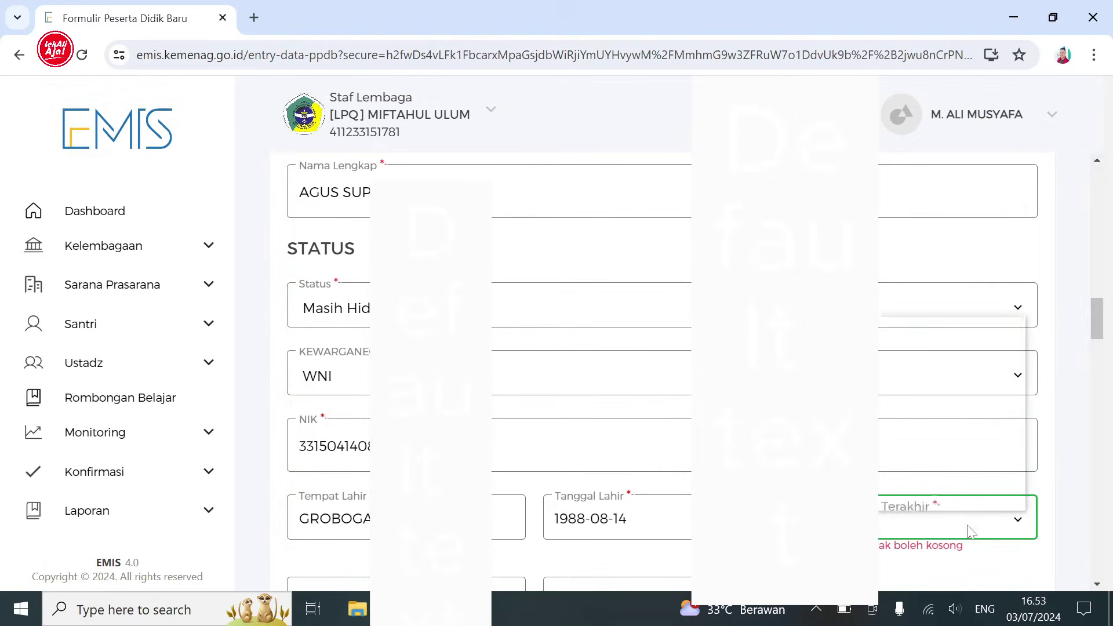
pyautogui.click(945, 380)
pyautogui.scroll(-5, 945, 380)
pyautogui.click(506, 319)
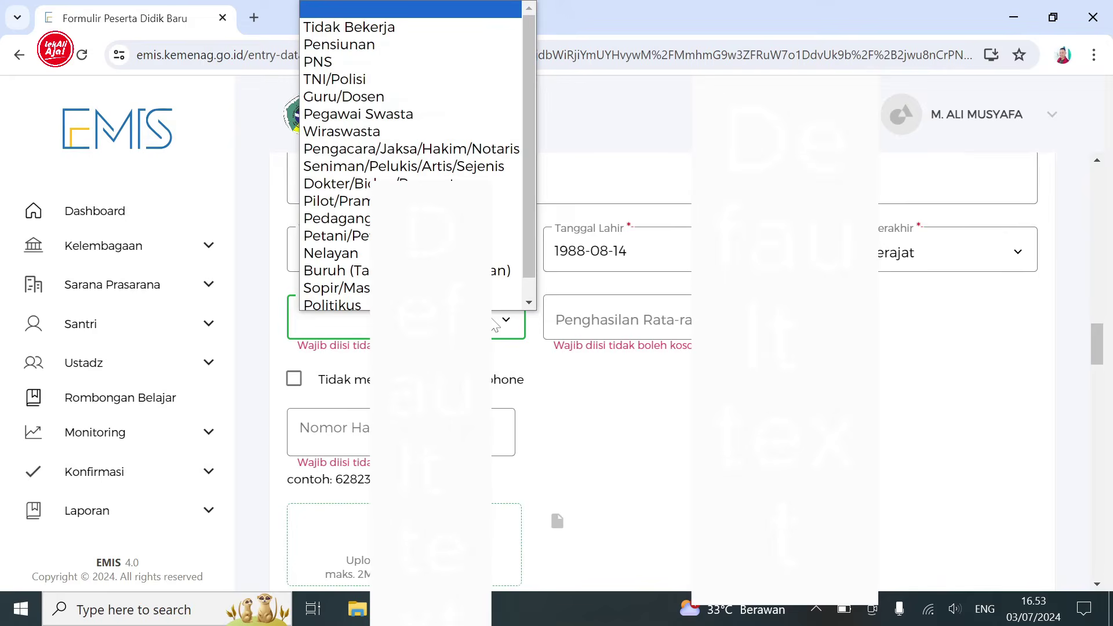
pyautogui.click(341, 111)
pyautogui.click(617, 319)
pyautogui.click(615, 390)
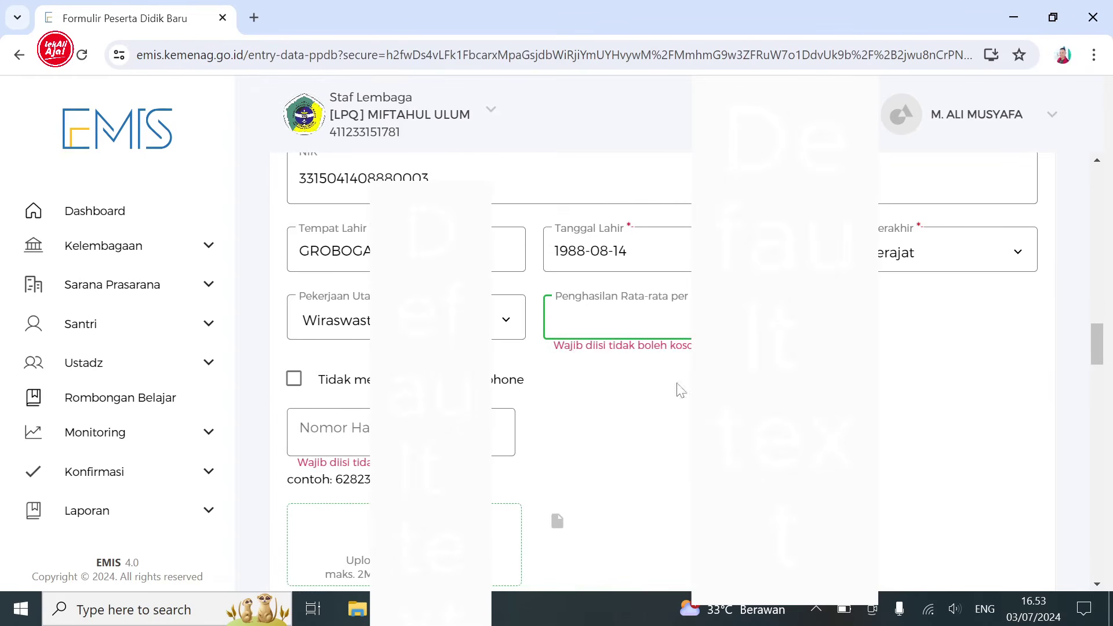
pyautogui.scroll(-1, 294, 385)
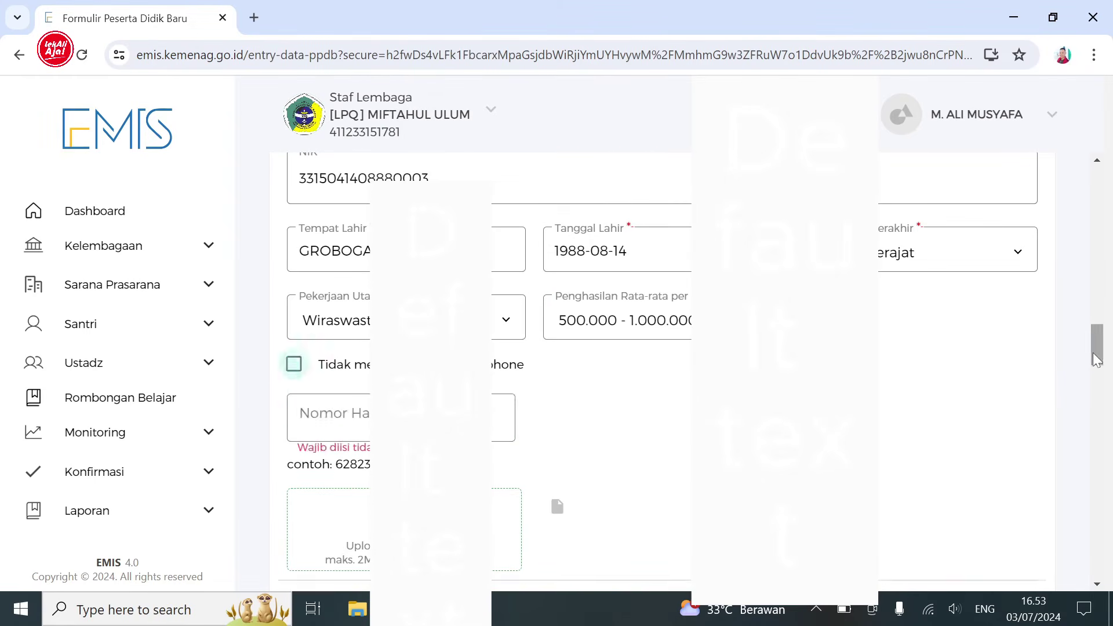
pyautogui.moveTo(1095, 339); pyautogui.dragTo(1095, 353)
pyautogui.press('space')
pyautogui.press('Tab')
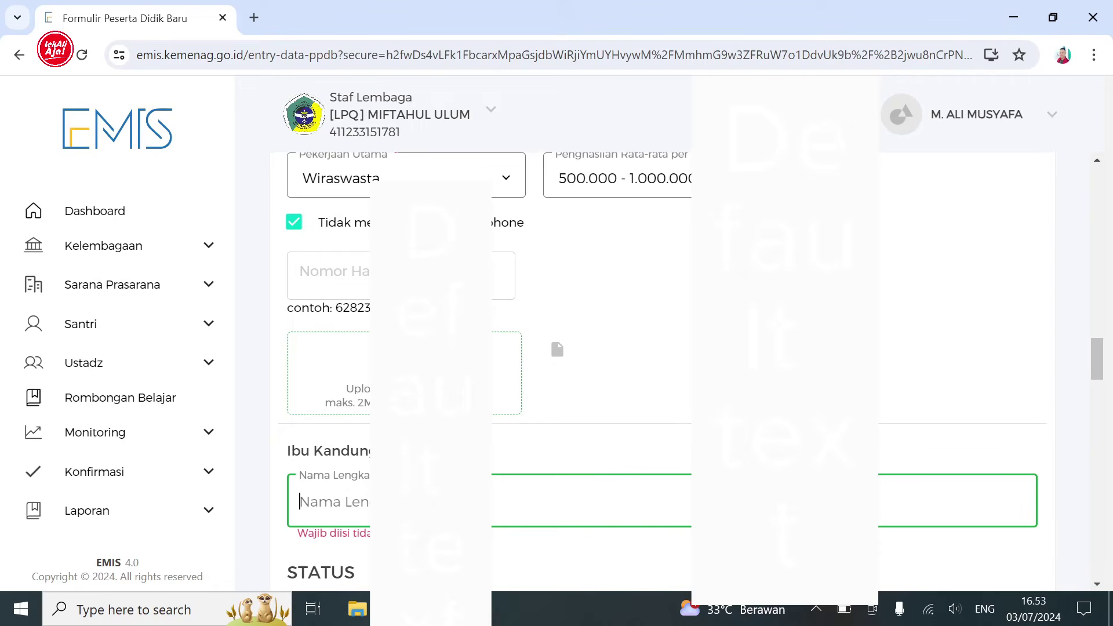
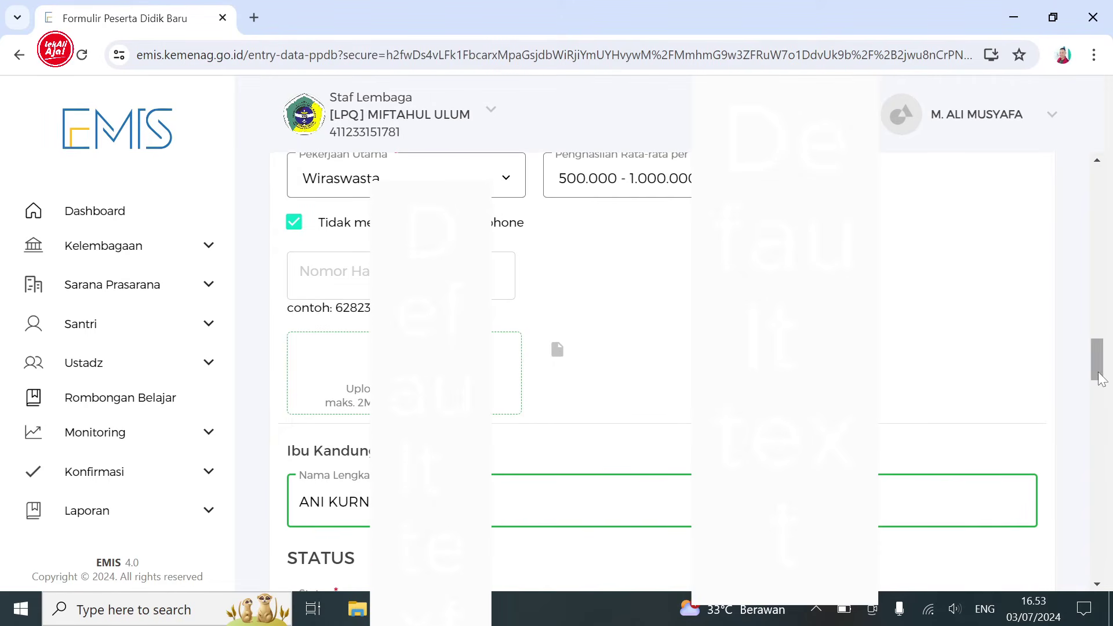
# - Enter the mother's name, citizenship WNI, her NIK and birthplace GROBOGAN
pyautogui.scroll(-5, 1012, 422)
pyautogui.click(1012, 422)
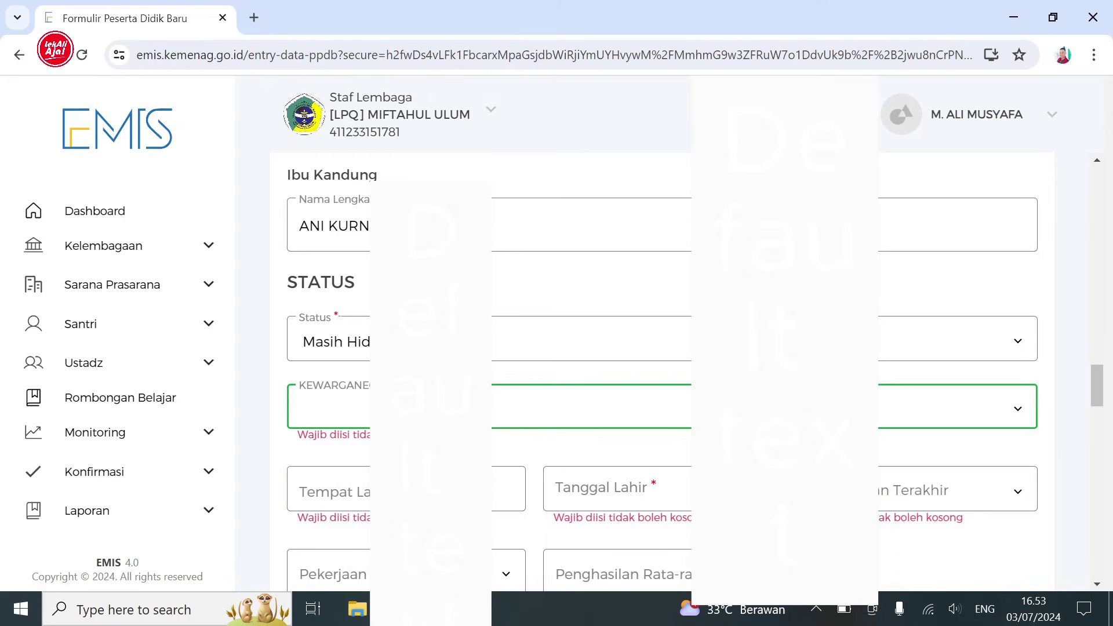
pyautogui.press('Down')
pyautogui.press('Tab')
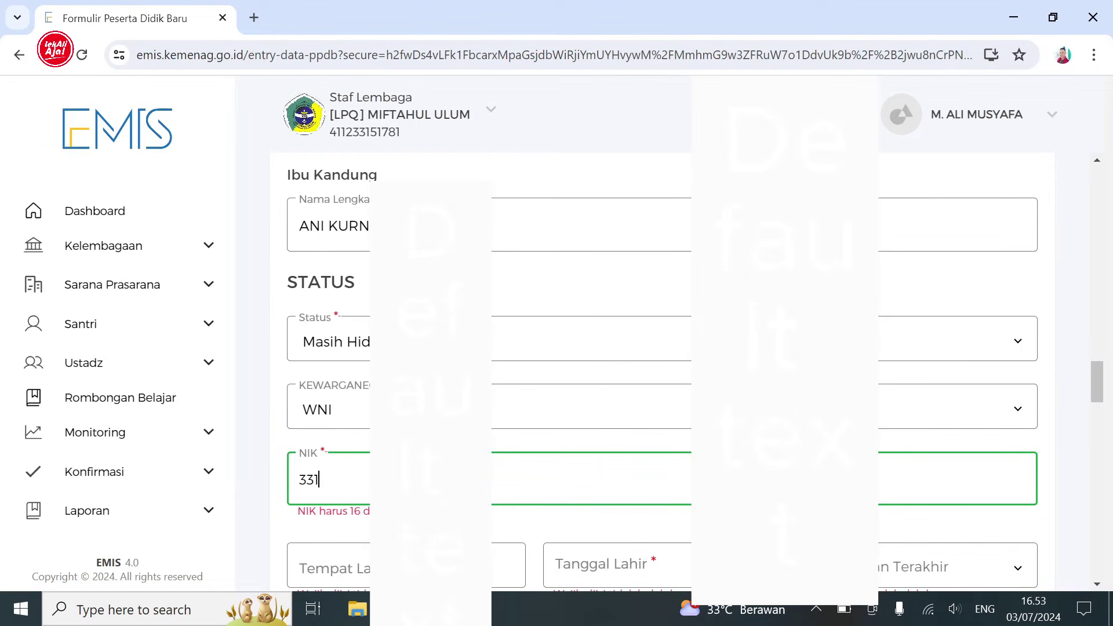
pyautogui.press('Tab')
pyautogui.write('GRO')
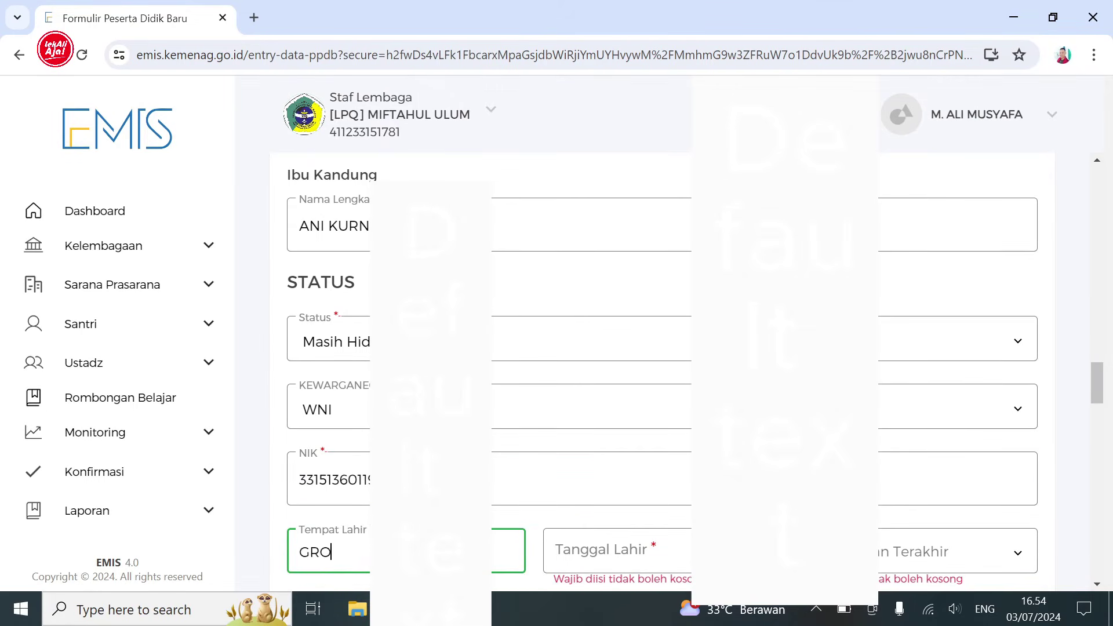
pyautogui.write('BOGAN')
pyautogui.press('Tab')
pyautogui.click(458, 159)
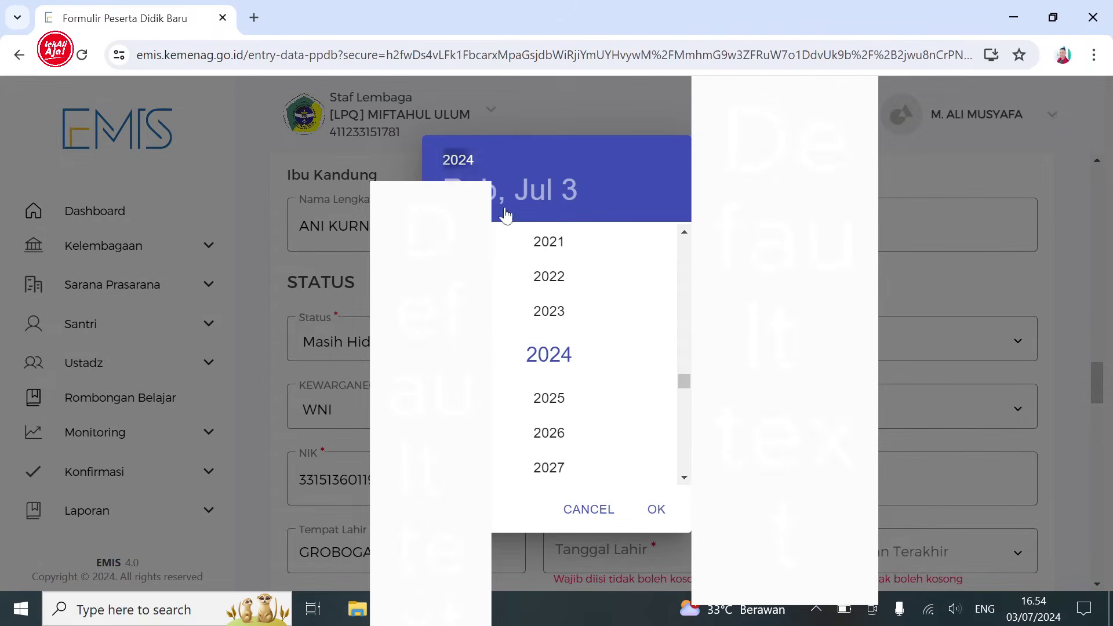
pyautogui.scroll(15, 653, 270)
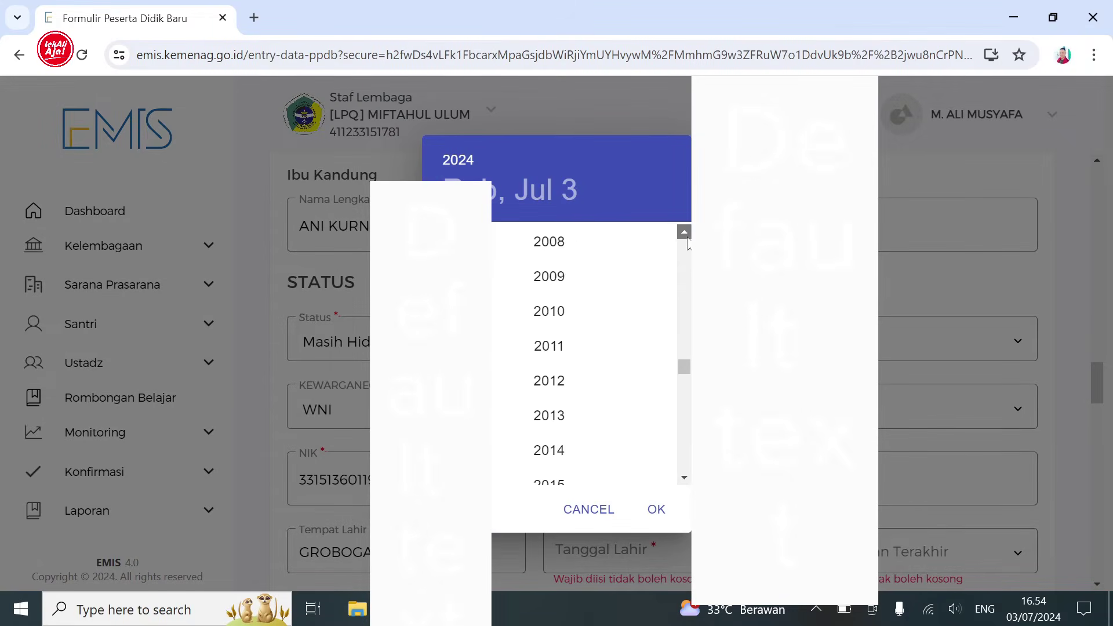
pyautogui.click(649, 403)
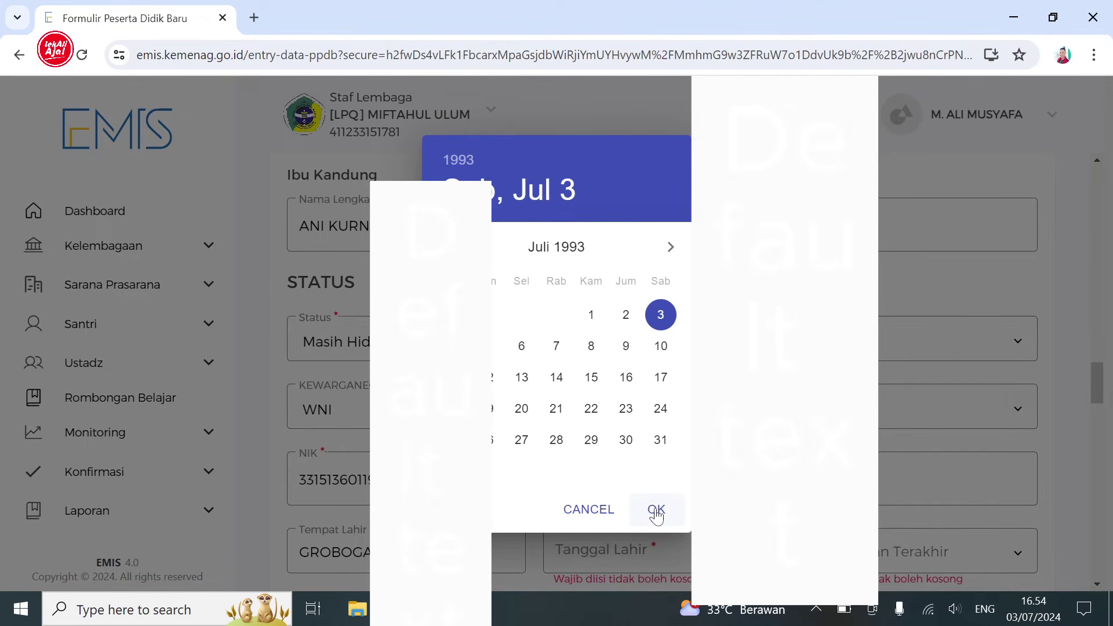
pyautogui.tripleClick(671, 247)
pyautogui.tripleClick(670, 247)
pyautogui.click(670, 247)
pyautogui.tripleClick(443, 247)
pyautogui.click(651, 377)
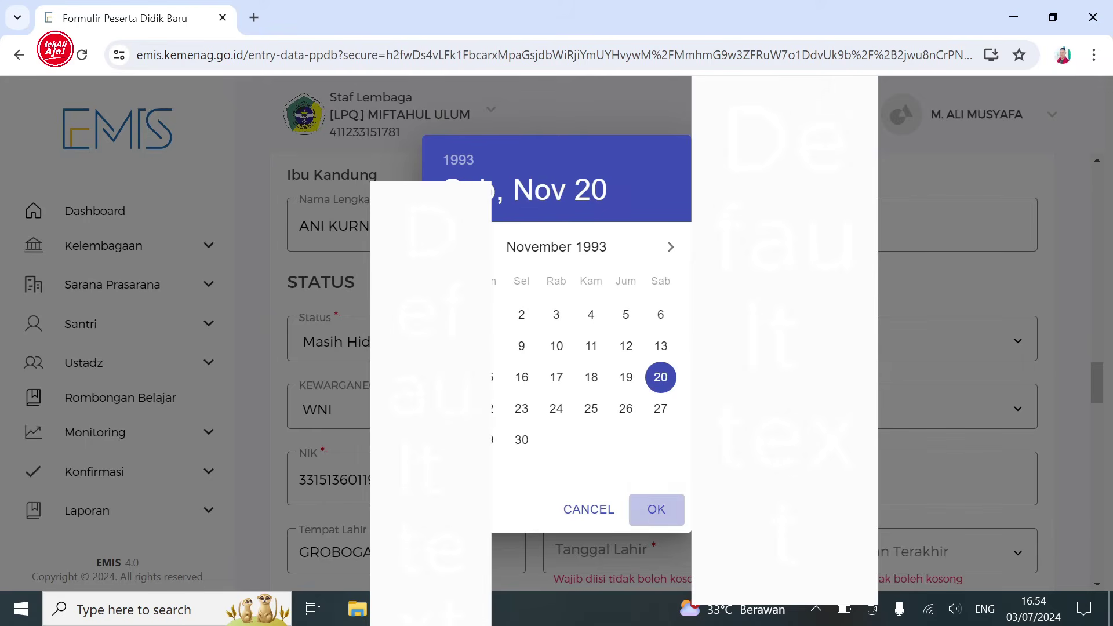
pyautogui.click(934, 548)
# - Set the mother's education, occupation Lainnya, income Tidak ada, and tick no handphone
pyautogui.click(914, 405)
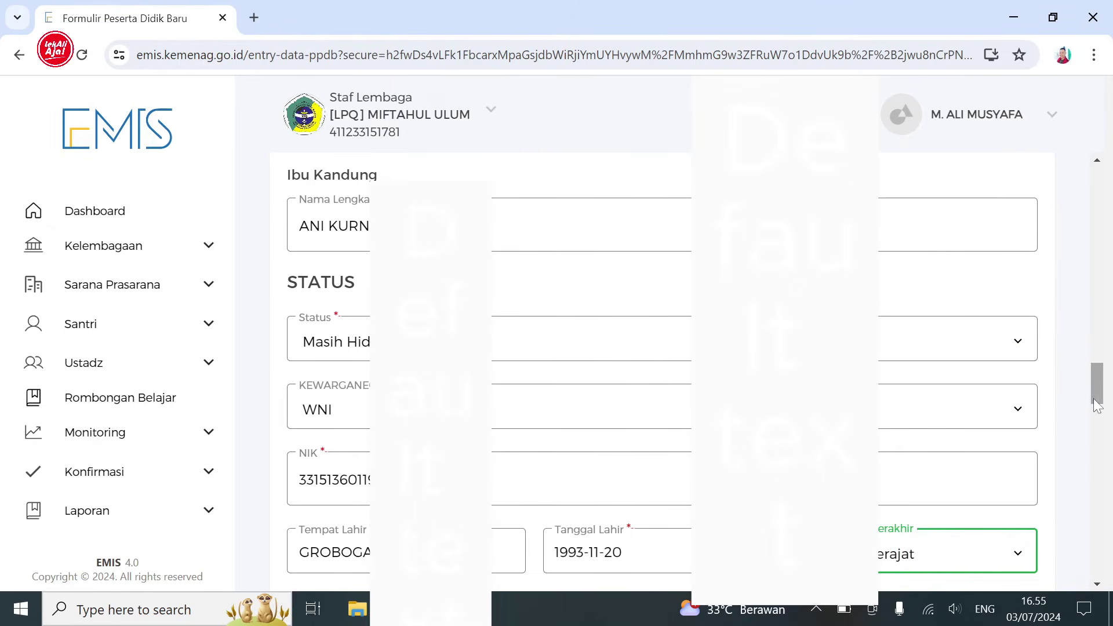
pyautogui.scroll(-3, 1097, 426)
pyautogui.scroll(-2, 1098, 426)
pyautogui.click(512, 313)
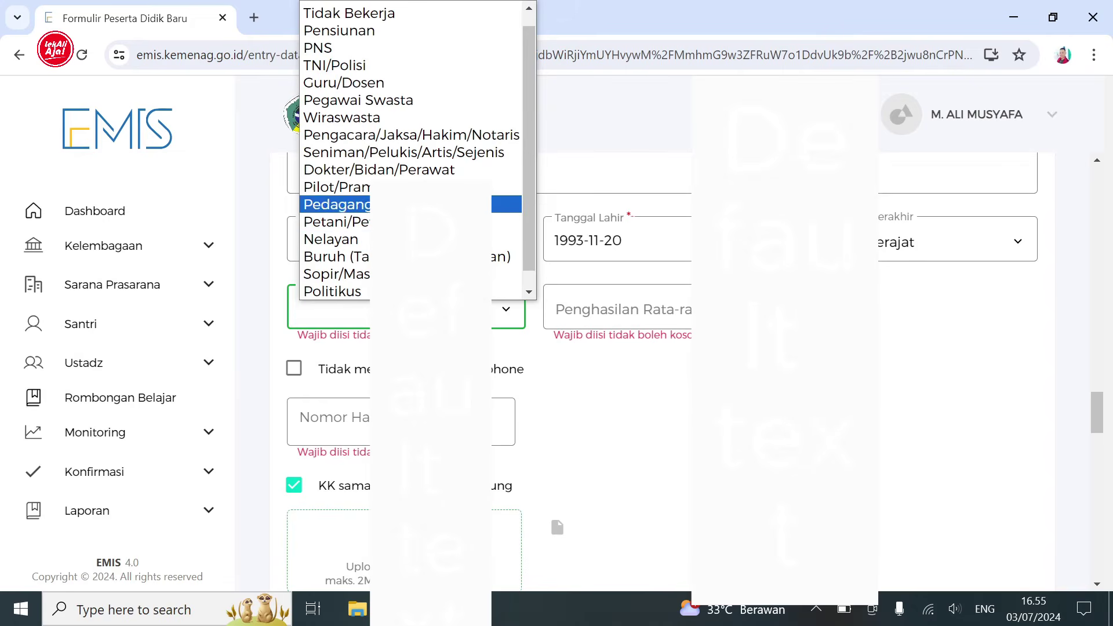
pyautogui.moveTo(531, 229); pyautogui.dragTo(530, 251)
pyautogui.click(503, 292)
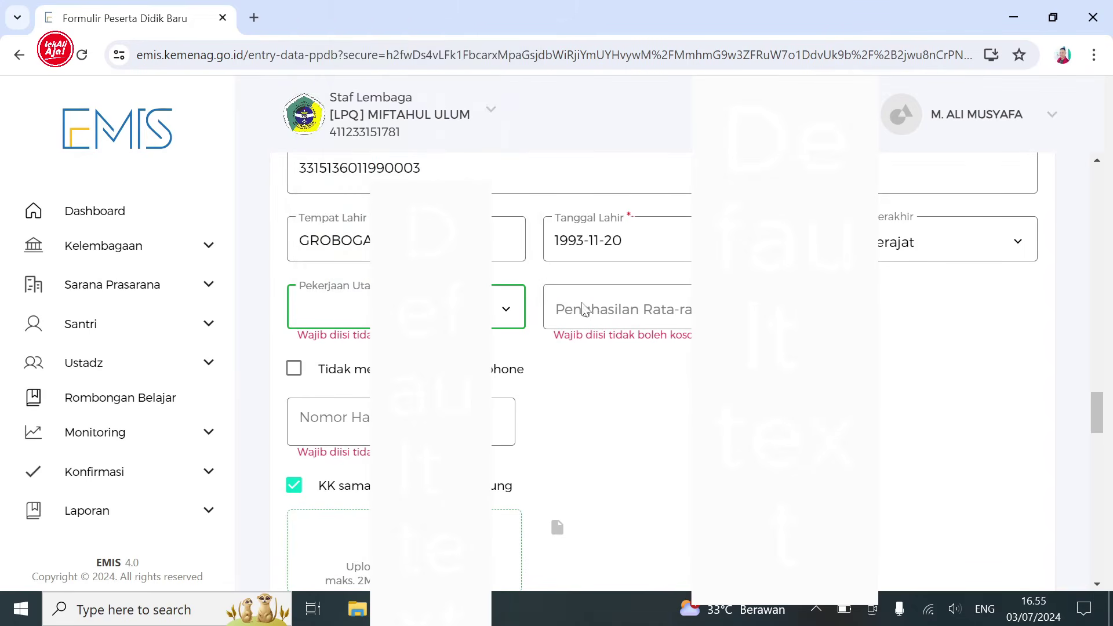
pyautogui.click(643, 309)
pyautogui.click(671, 450)
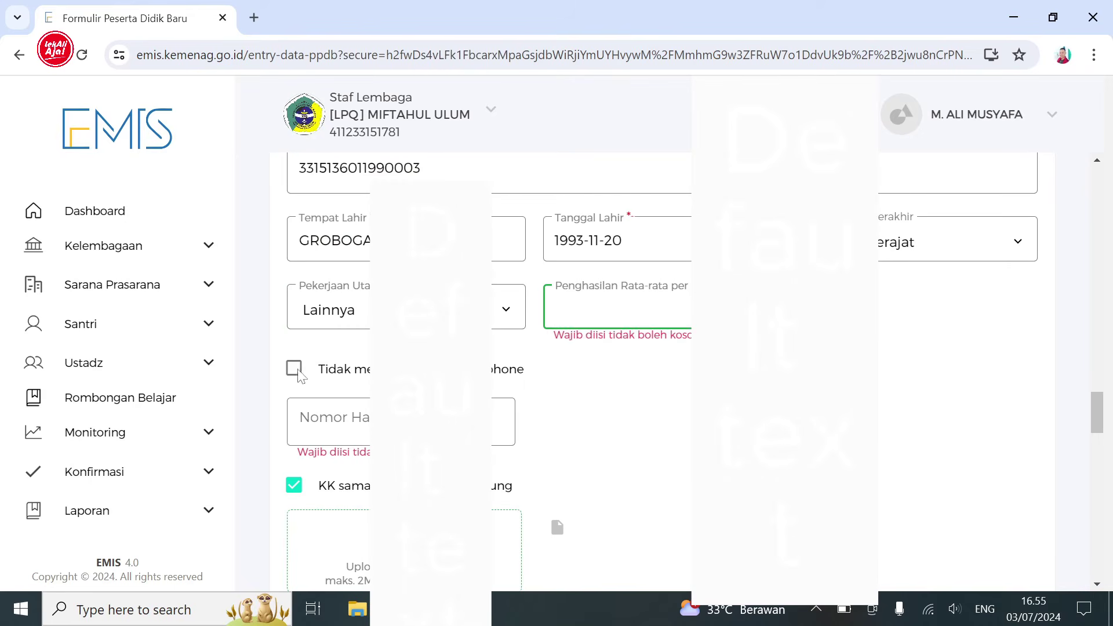
pyautogui.click(366, 374)
pyautogui.moveTo(1097, 412); pyautogui.dragTo(1094, 468)
# - Choose the home ownership status, province JAWA TENGAH and the regency
pyautogui.click(564, 384)
pyautogui.click(604, 456)
pyautogui.click(619, 461)
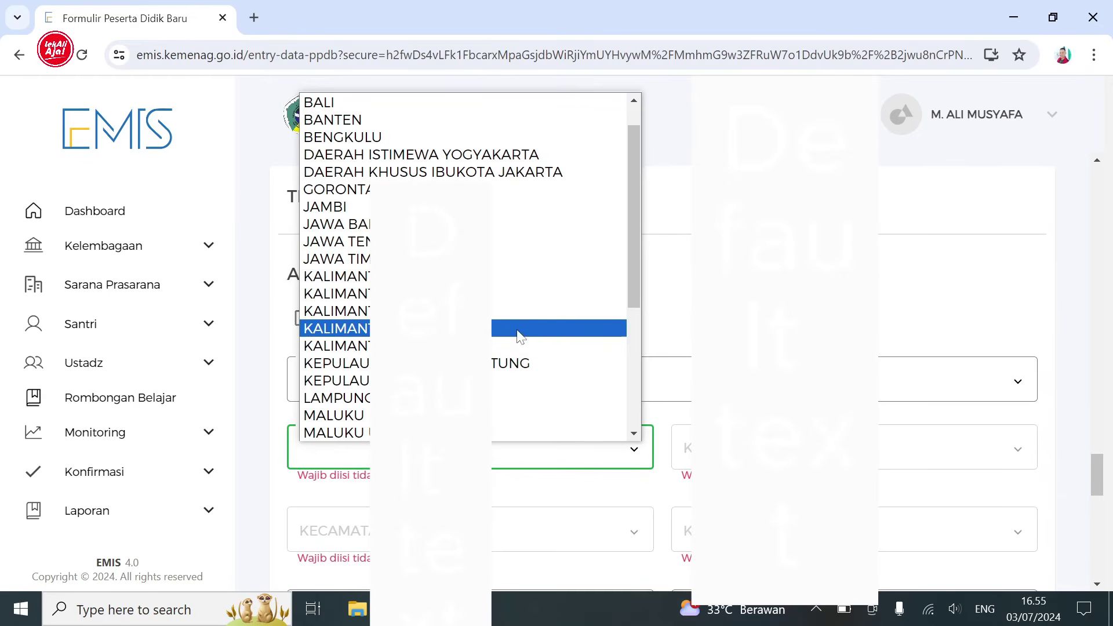
pyautogui.moveTo(624, 293); pyautogui.dragTo(632, 214)
pyautogui.click(537, 273)
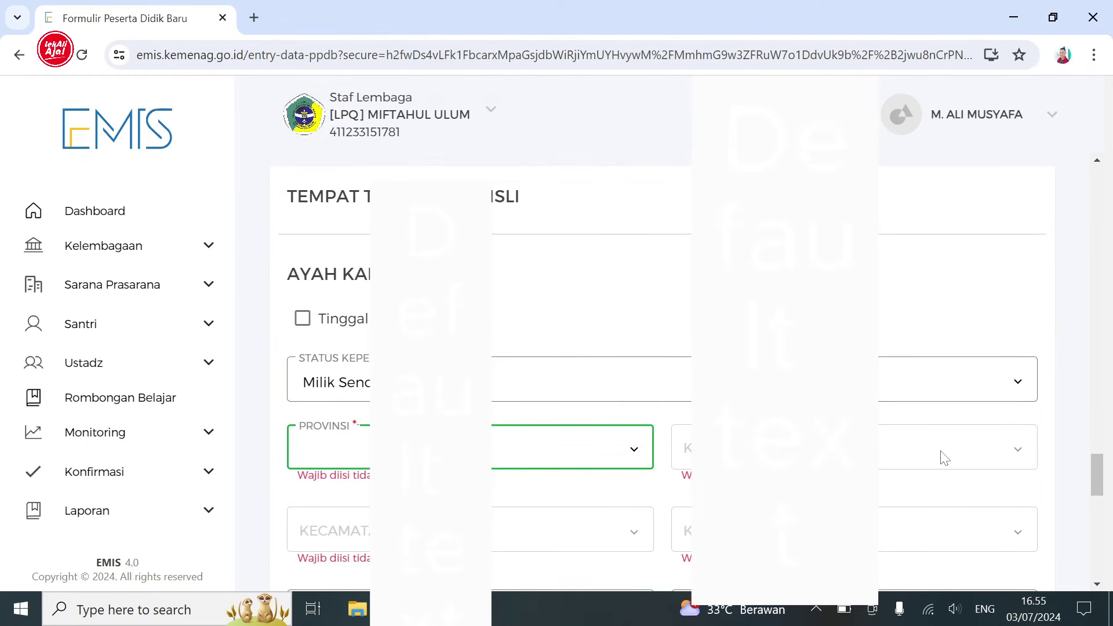
pyautogui.click(981, 458)
pyautogui.moveTo(1021, 271); pyautogui.dragTo(1020, 311)
pyautogui.click(951, 233)
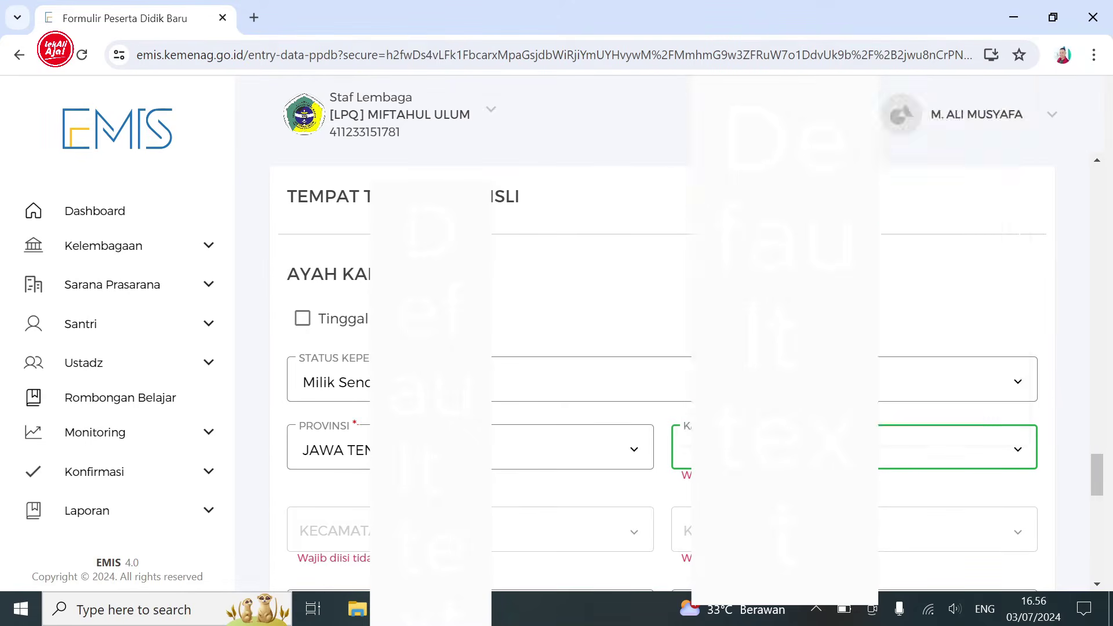
# - Set Kecamatan PURWODADI and the kelurahan, then enter the RT, RW and street address
pyautogui.click(632, 530)
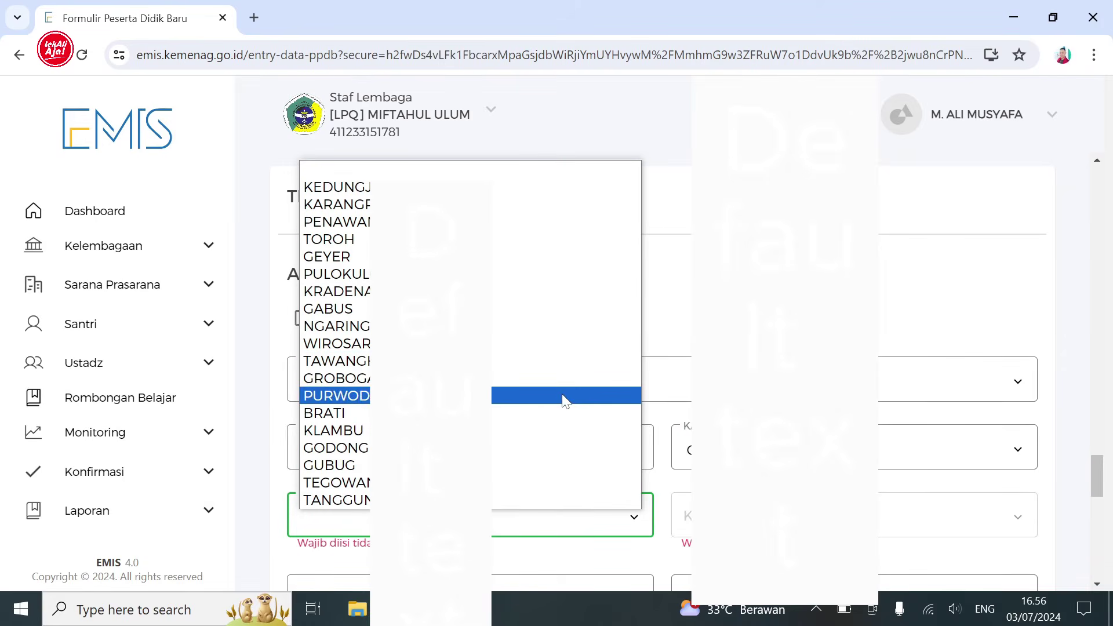
pyautogui.click(545, 397)
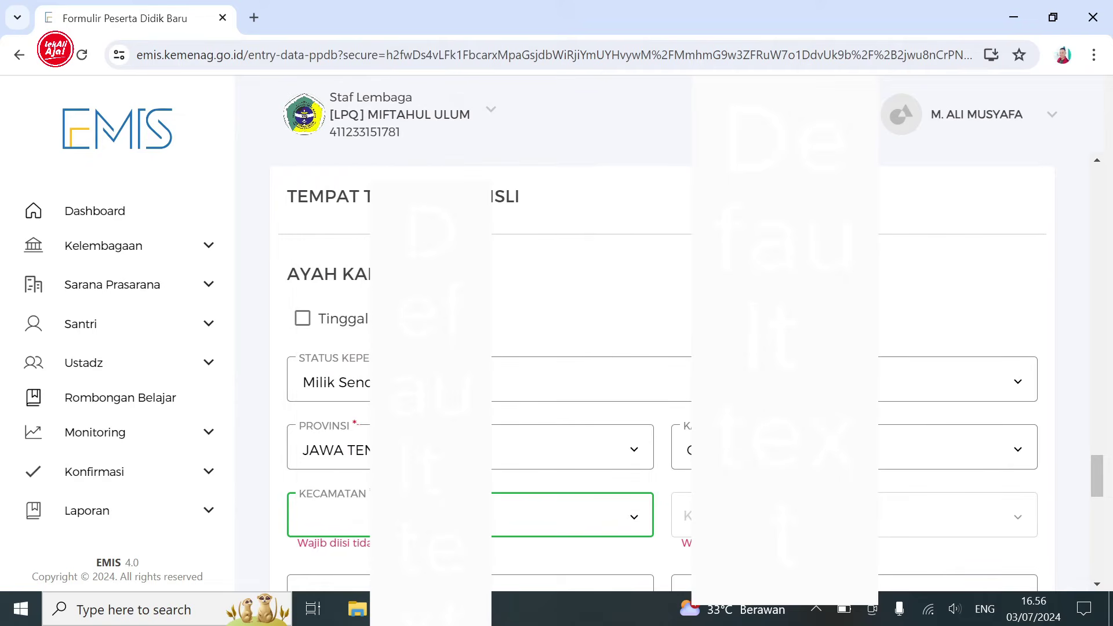
pyautogui.click(1017, 521)
pyautogui.click(967, 380)
pyautogui.scroll(-3, 1104, 475)
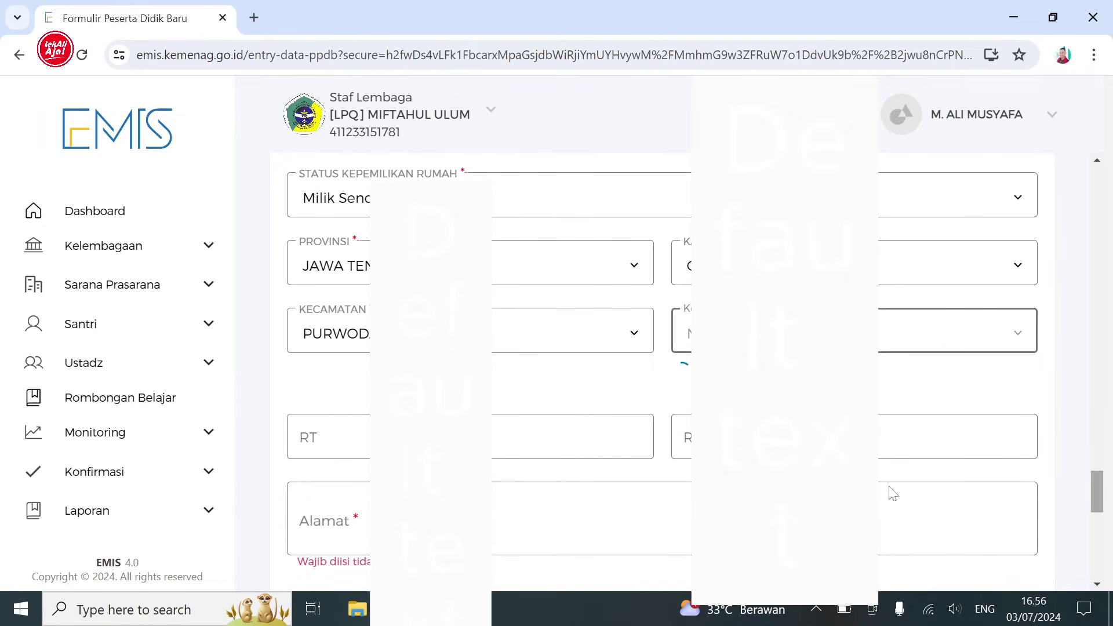
pyautogui.click(591, 446)
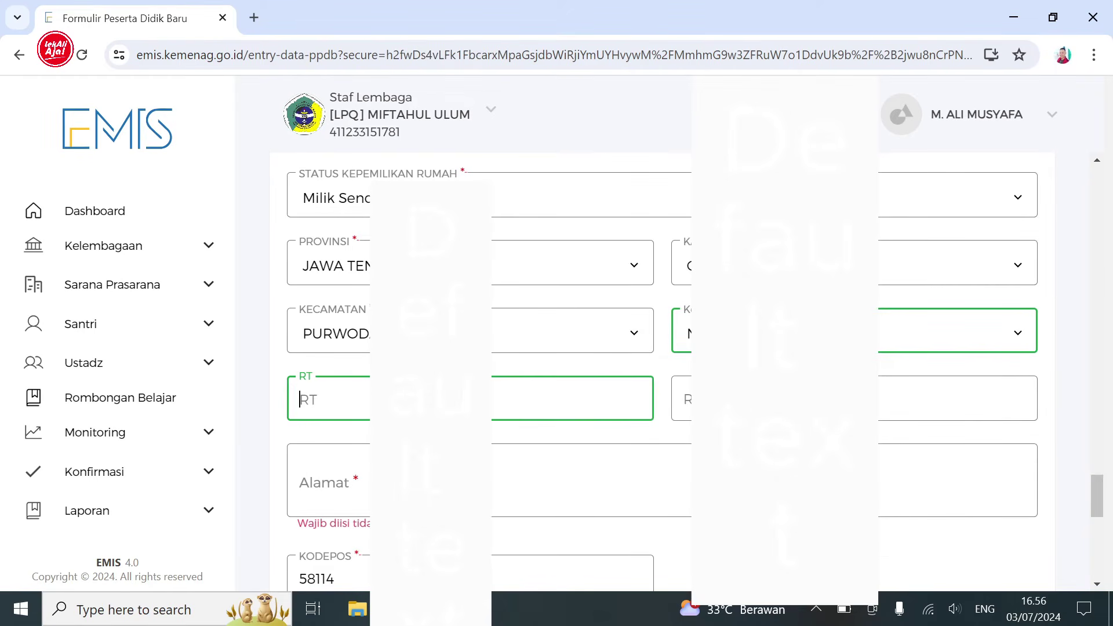
pyautogui.press('Tab')
pyautogui.press('Tab')
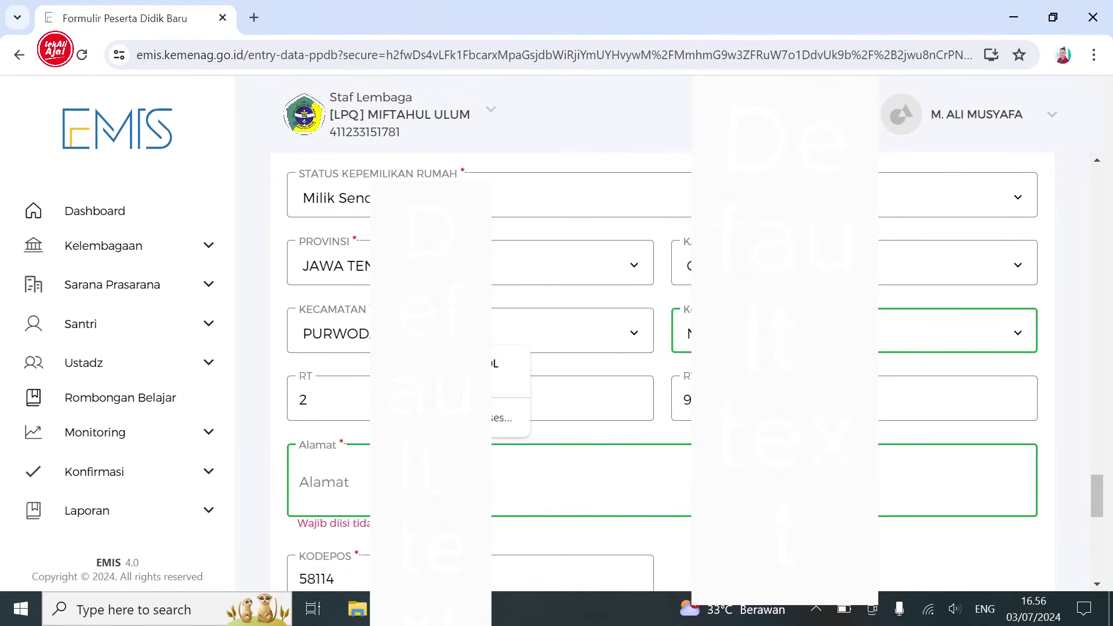
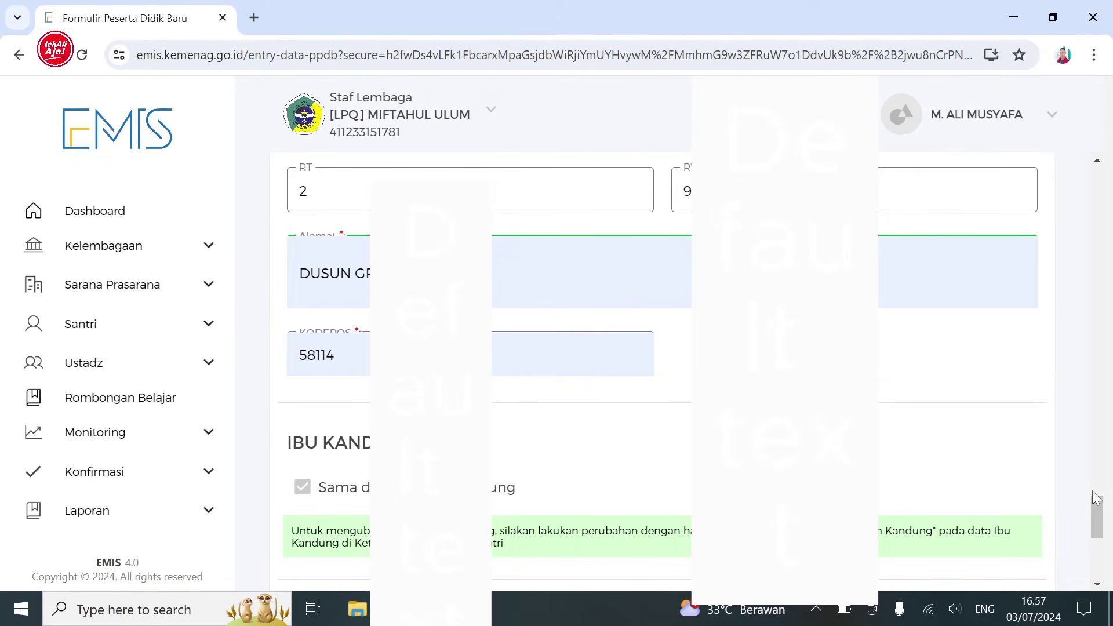
# - Set Status Mukim to Tidak Mukim, choose living arrangement, shortest distance, transport Sepeda and travel time
pyautogui.scroll(-6, 1092, 505)
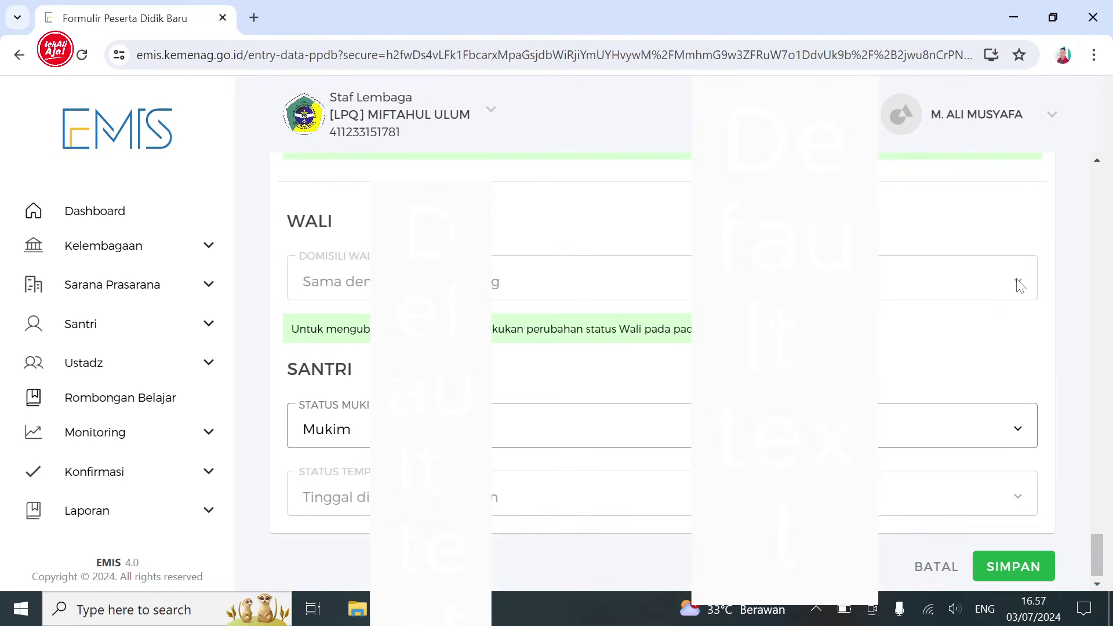
pyautogui.click(1018, 430)
pyautogui.click(1105, 540)
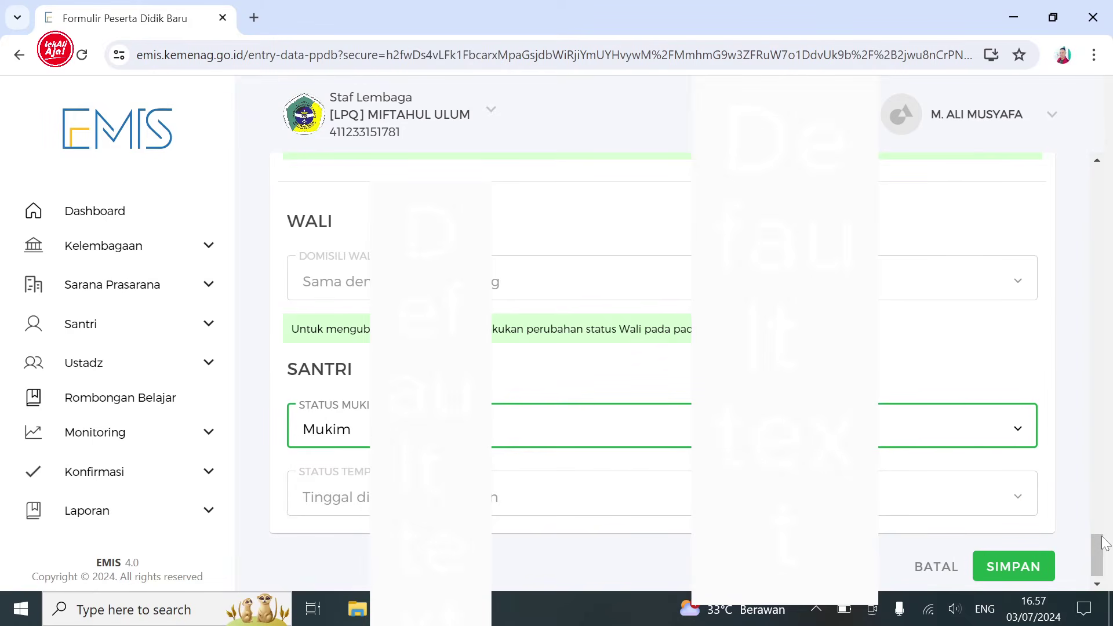
pyautogui.click(1016, 499)
pyautogui.click(1065, 464)
pyautogui.scroll(-5, 1014, 485)
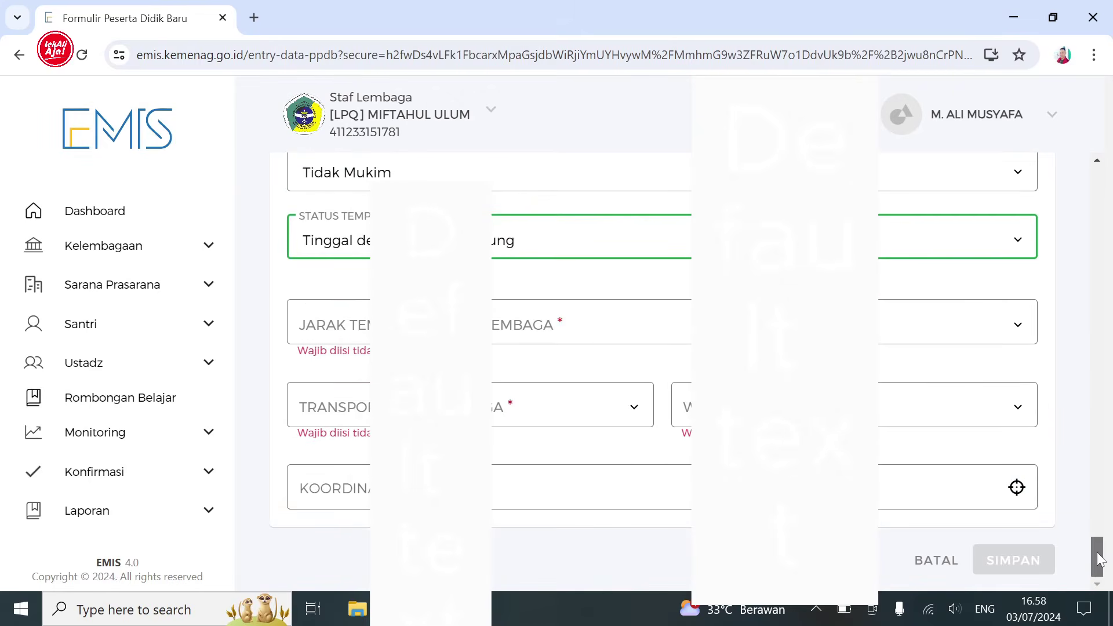
pyautogui.click(1010, 333)
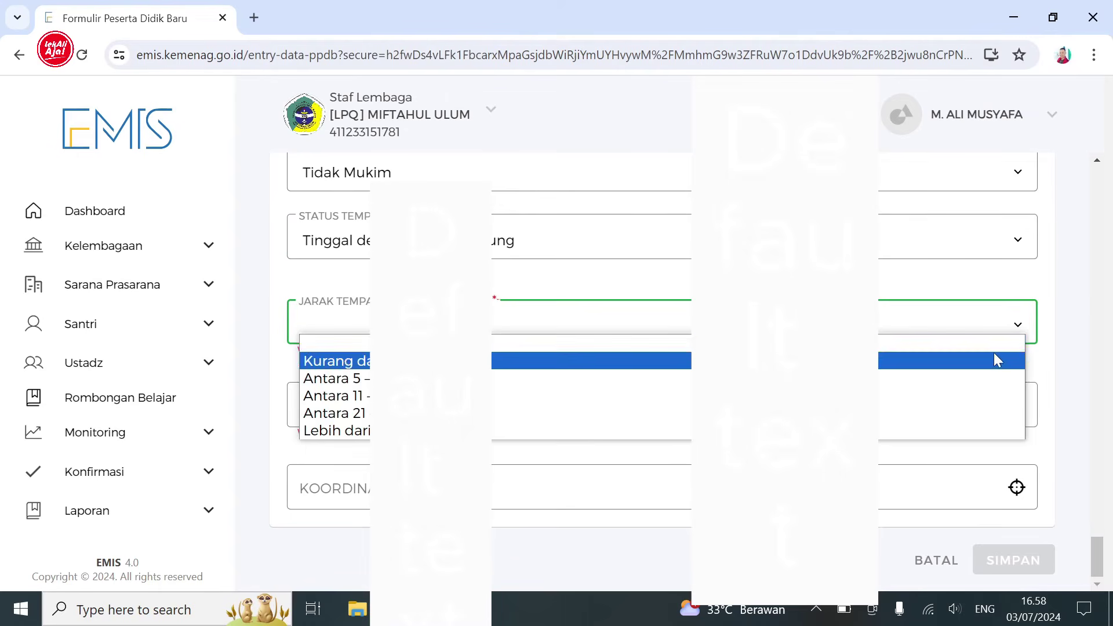
pyautogui.click(969, 360)
pyautogui.click(634, 409)
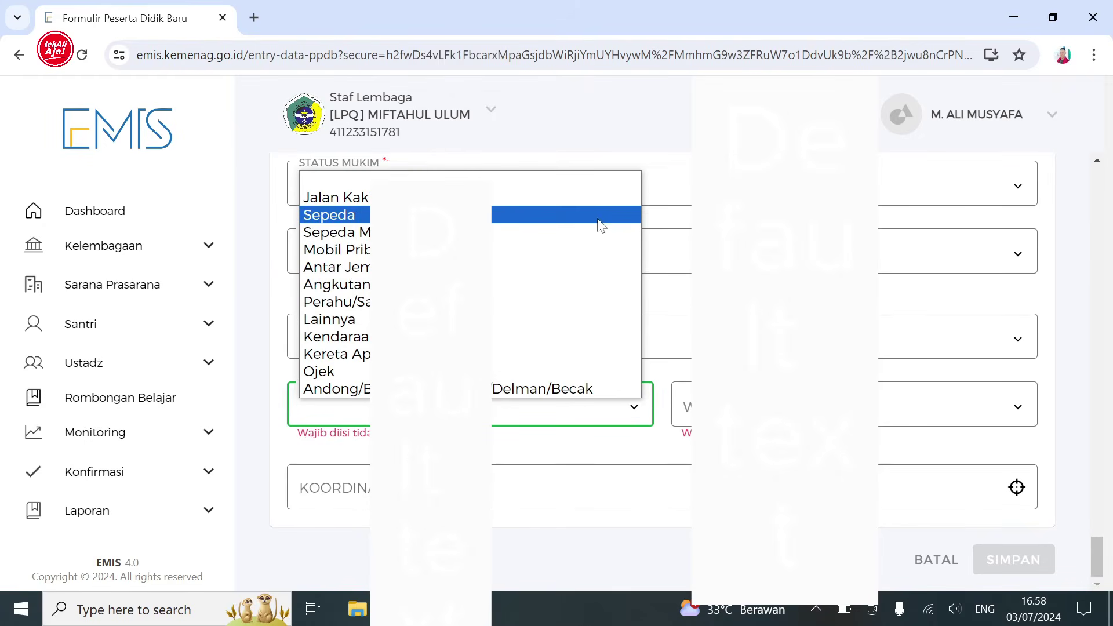
pyautogui.click(601, 225)
pyautogui.click(960, 412)
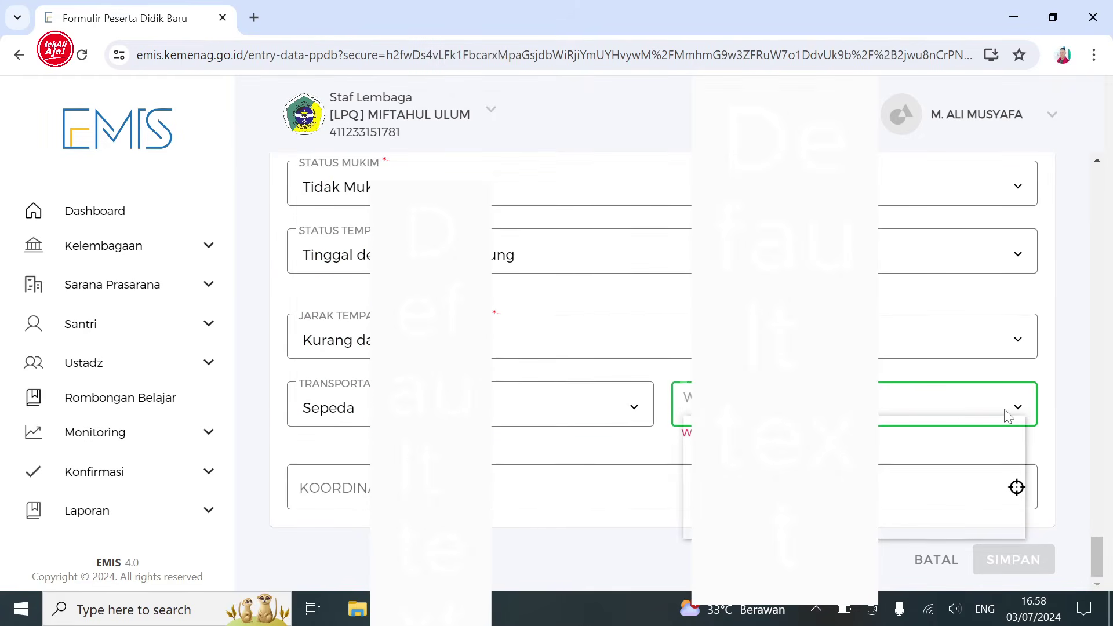
pyautogui.click(986, 444)
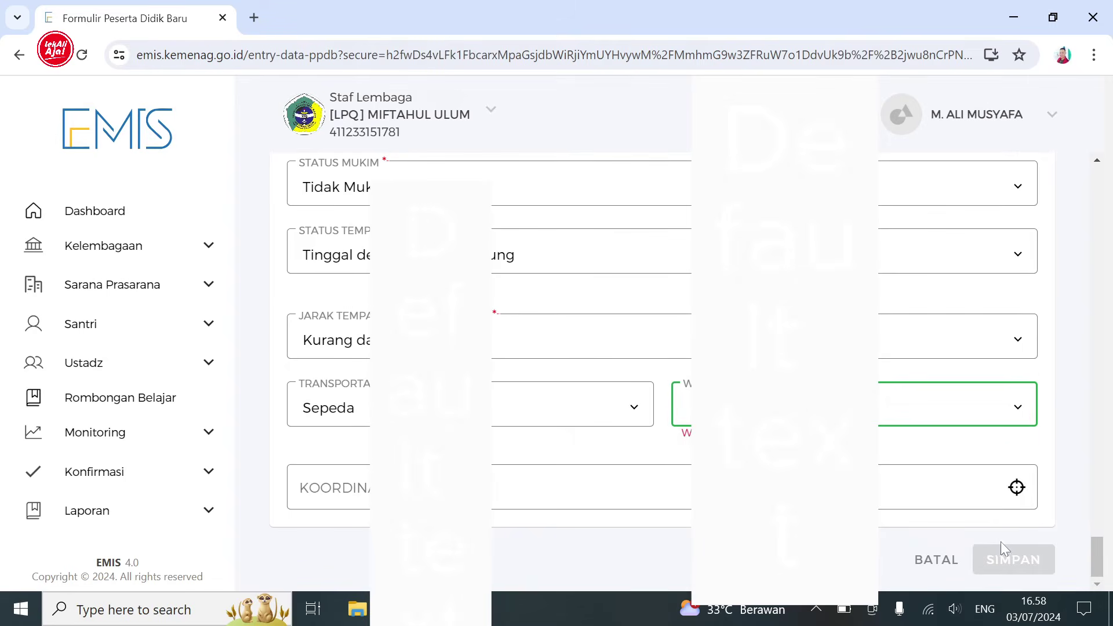
# - Save the new santri record, confirm with YA and dismiss the success message
pyautogui.click(1002, 569)
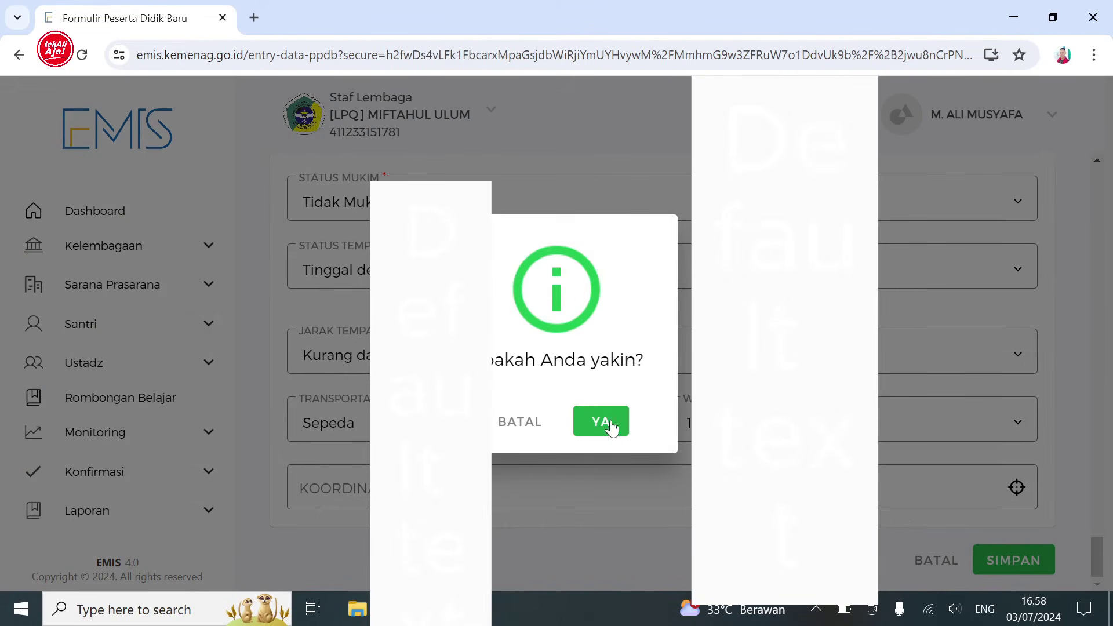
pyautogui.click(604, 424)
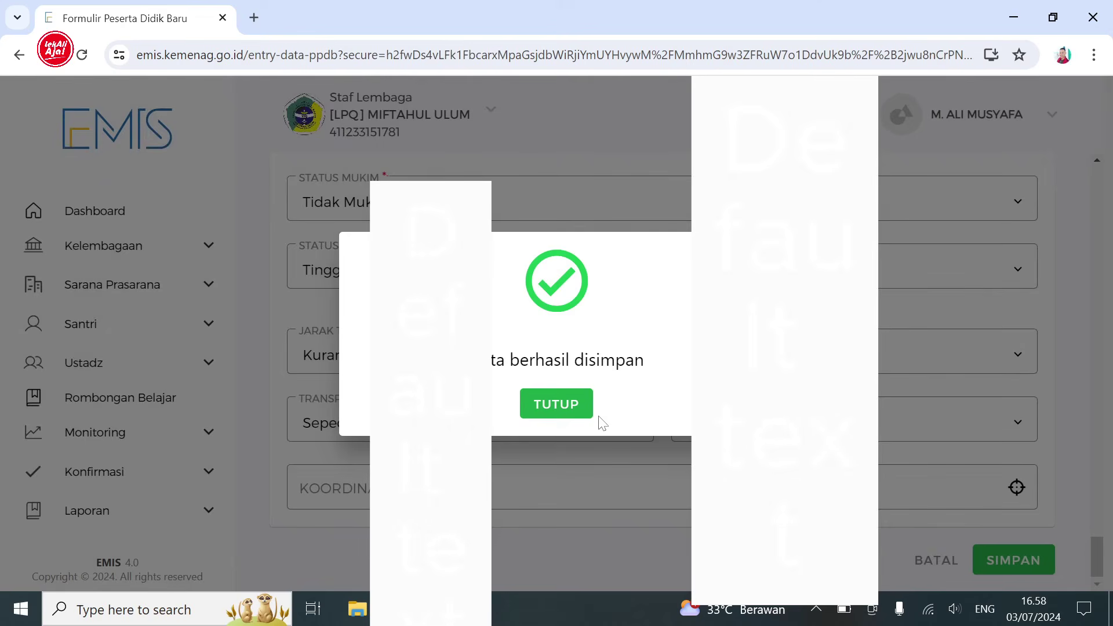
pyautogui.click(567, 404)
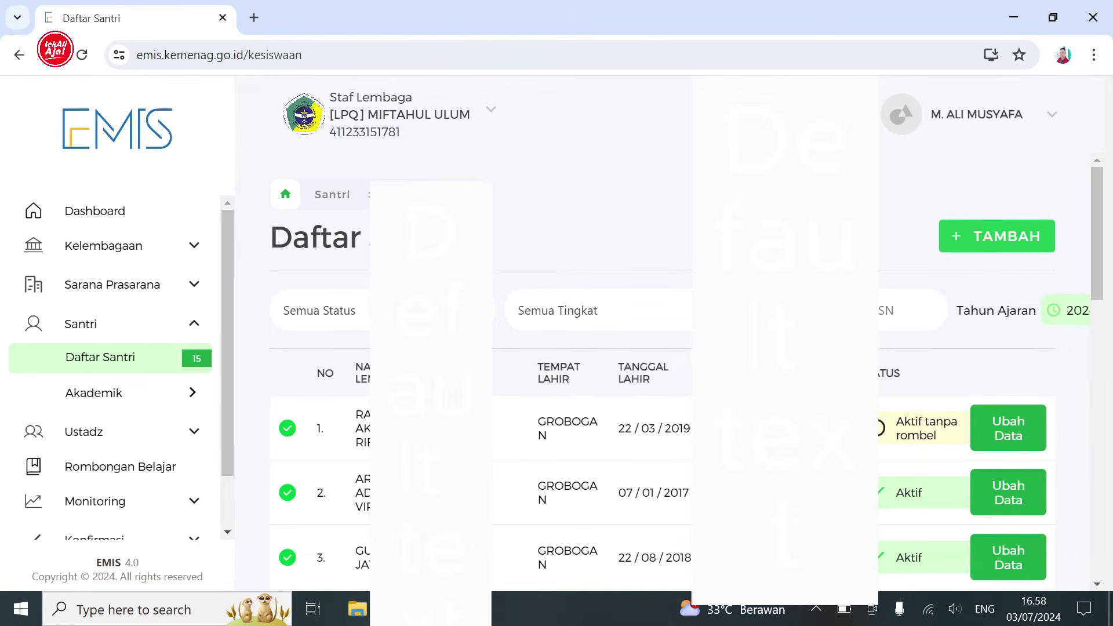
# - Select the new santri's name in the first row of the Daftar Santri table
pyautogui.tripleClick(400, 429)
# - Go to Rombongan Belajar and view the details of rombel 1 in KELAS A
pyautogui.click(166, 476)
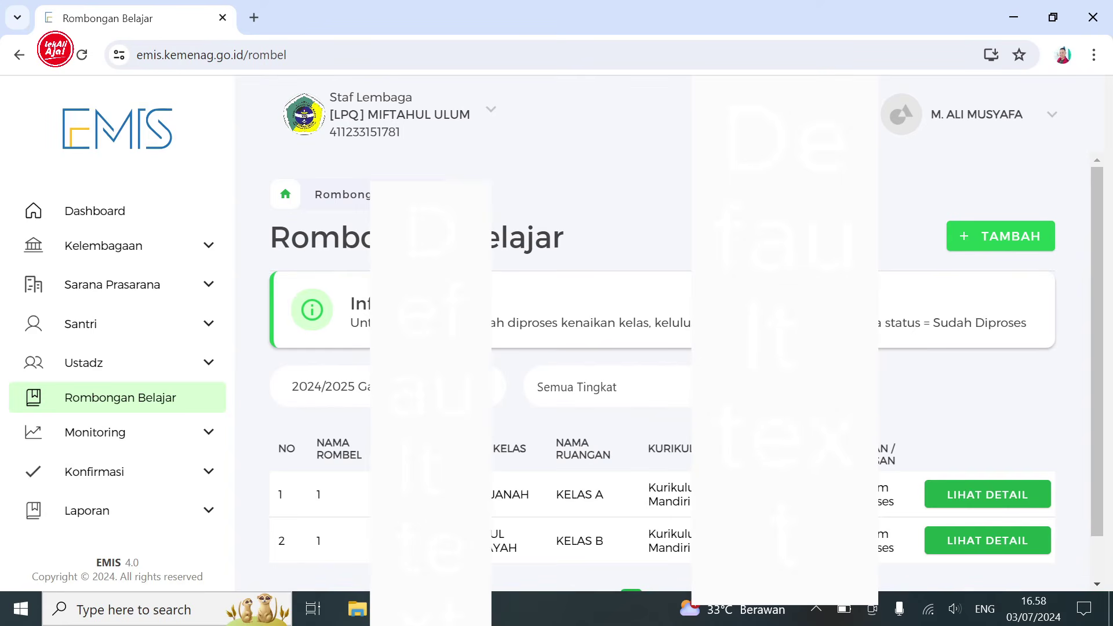
pyautogui.click(969, 505)
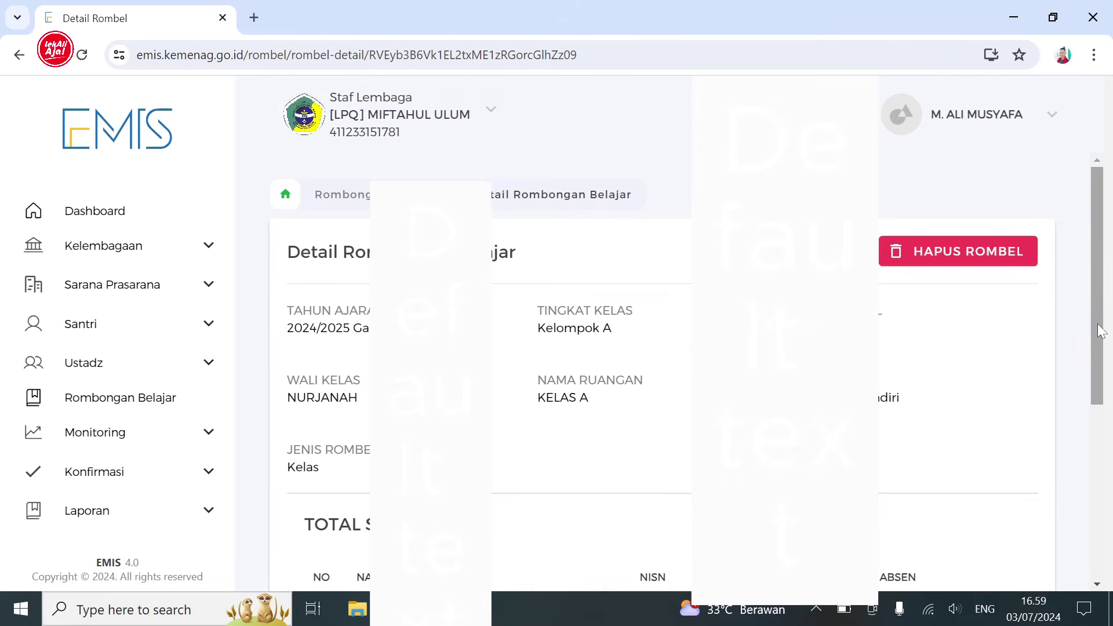
# - Switch rombel 1 (KELAS A) to edit mode and scroll to its santri table
pyautogui.scroll(-3, 1090, 409)
pyautogui.moveTo(1090, 408); pyautogui.dragTo(1094, 333)
pyautogui.click(829, 204)
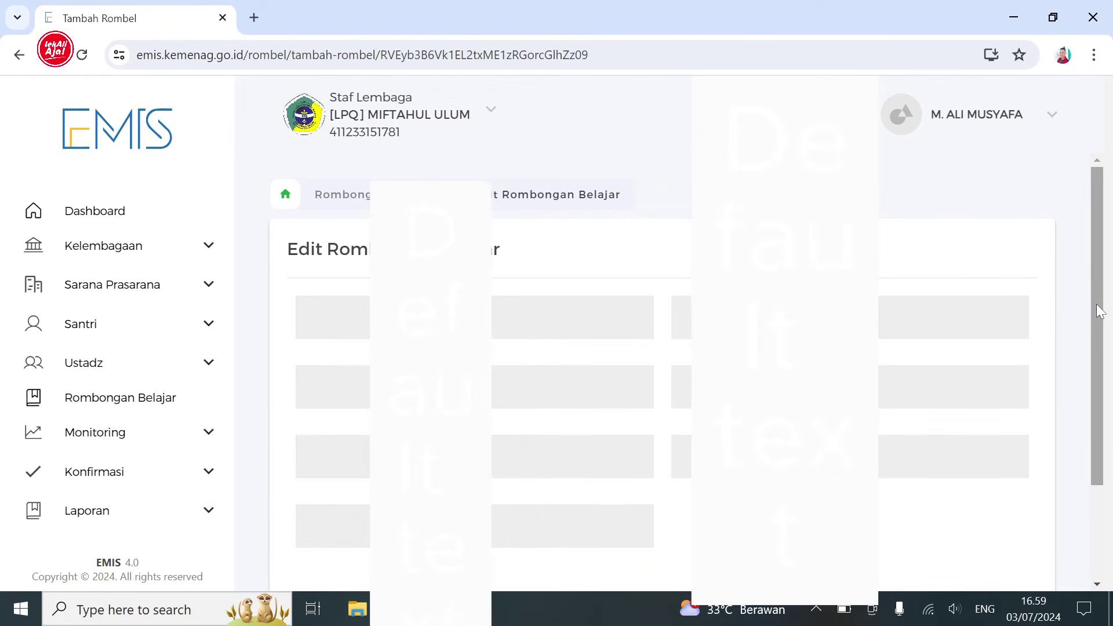
pyautogui.scroll(-2, 1100, 330)
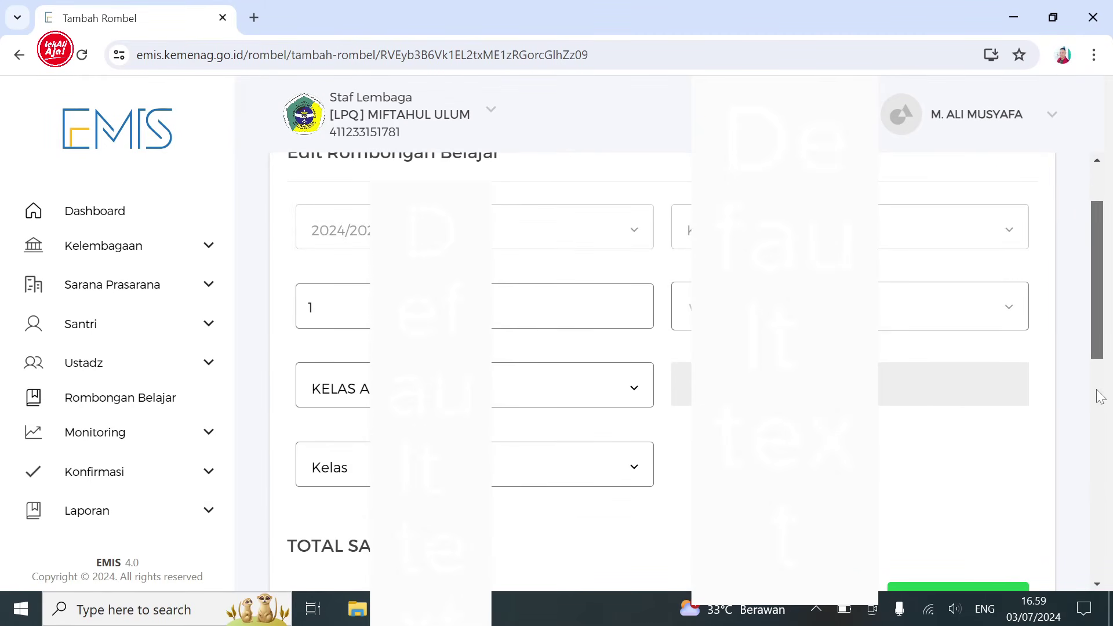
pyautogui.scroll(-3, 1098, 383)
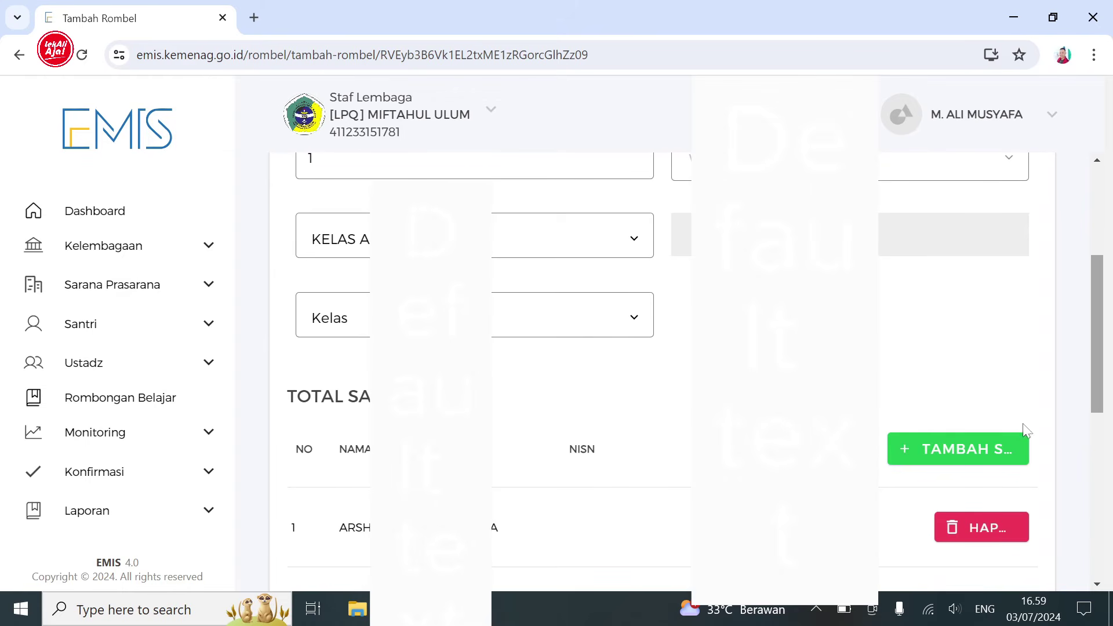
# - Add the new santri via TAMBAH SANTRI, then save and confirm the rombel with seven santri
pyautogui.click(954, 450)
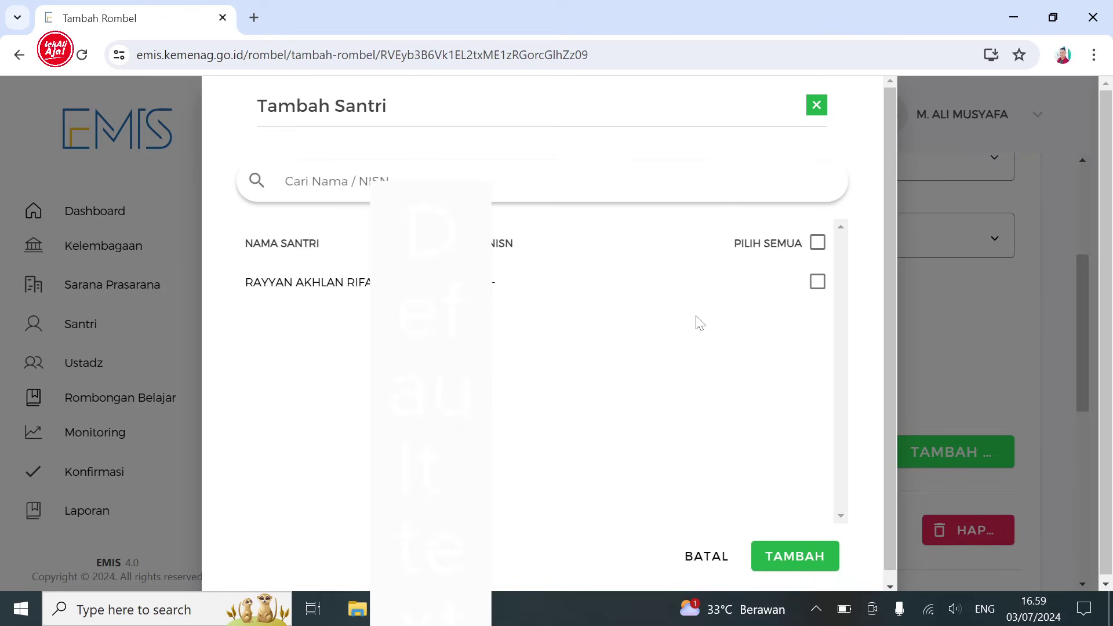
pyautogui.click(817, 283)
pyautogui.click(792, 555)
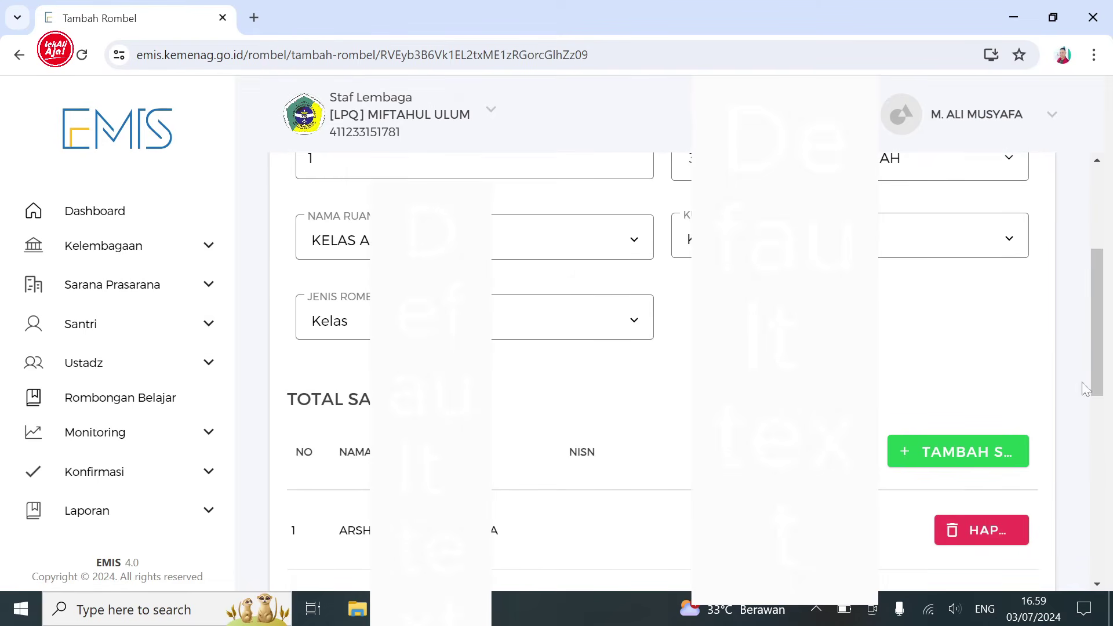
pyautogui.moveTo(1096, 384); pyautogui.dragTo(1087, 555)
pyautogui.scroll(-1, 1087, 555)
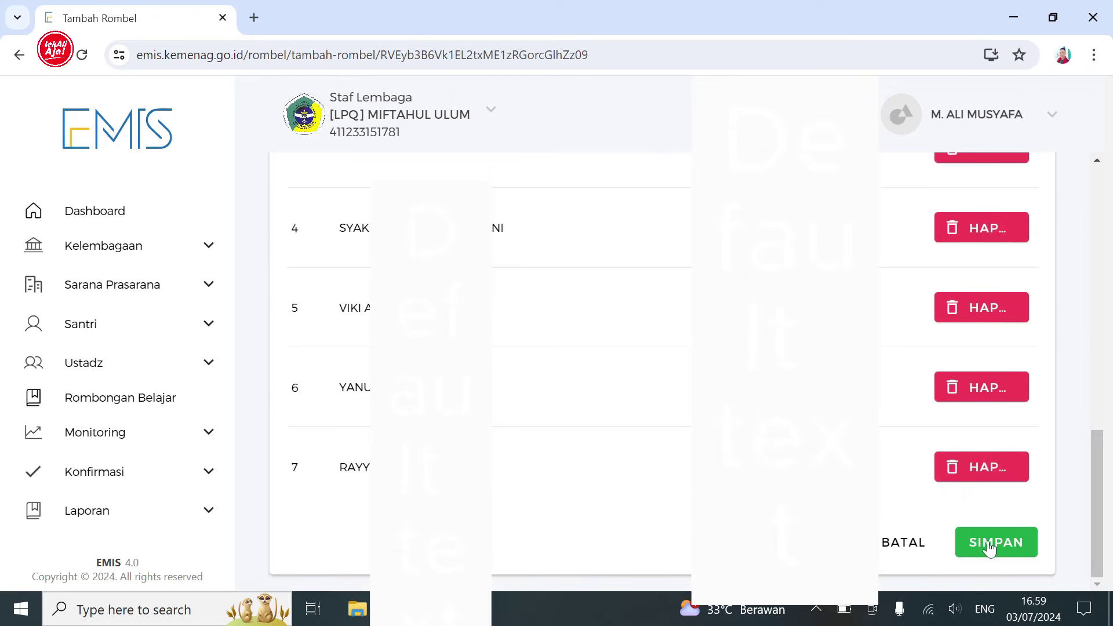
pyautogui.click(995, 542)
pyautogui.click(602, 435)
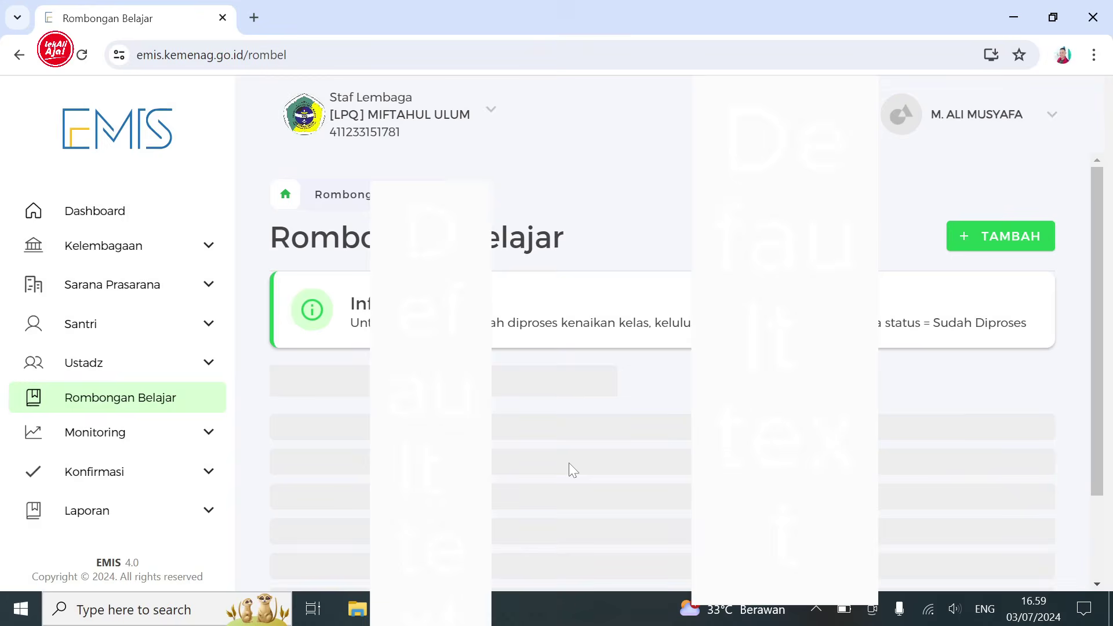
# - Reopen the Daftar Santri list of 15 santri and check that the first rows show Aktif
pyautogui.click(166, 326)
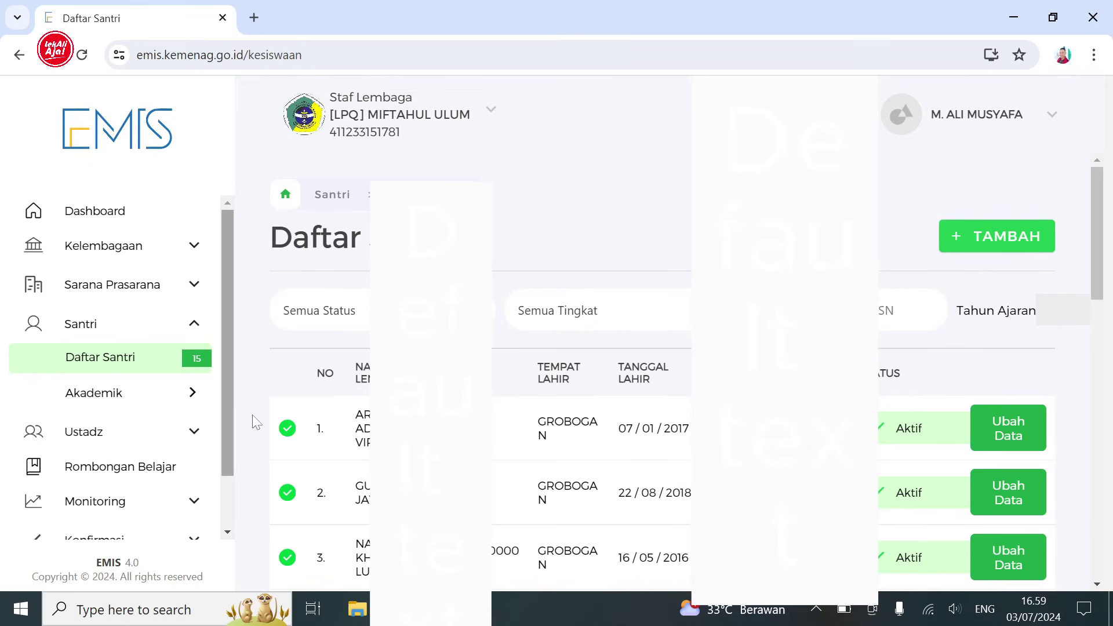
pyautogui.moveTo(356, 413); pyautogui.dragTo(369, 445)
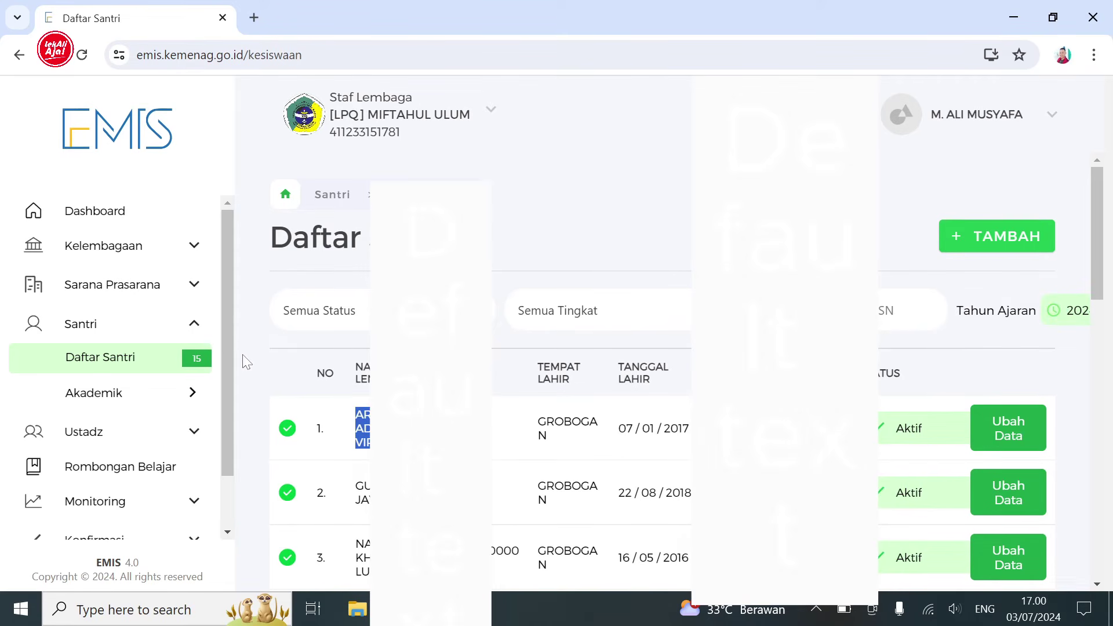
pyautogui.scroll(-1, 229, 354)
pyautogui.scroll(-2, 231, 418)
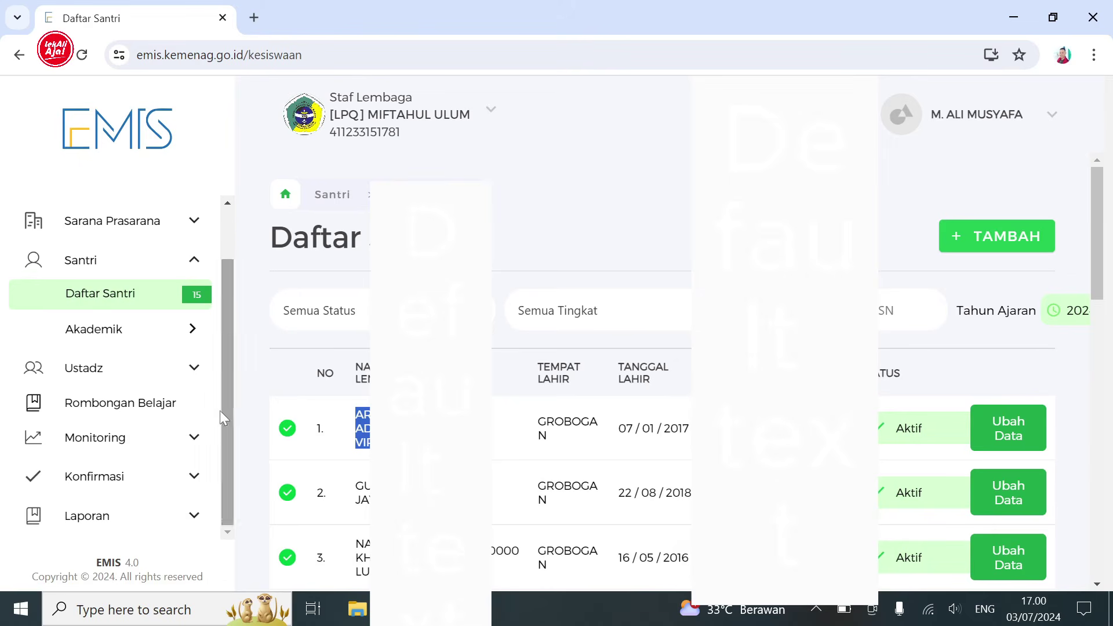
pyautogui.moveTo(225, 365); pyautogui.dragTo(219, 318)
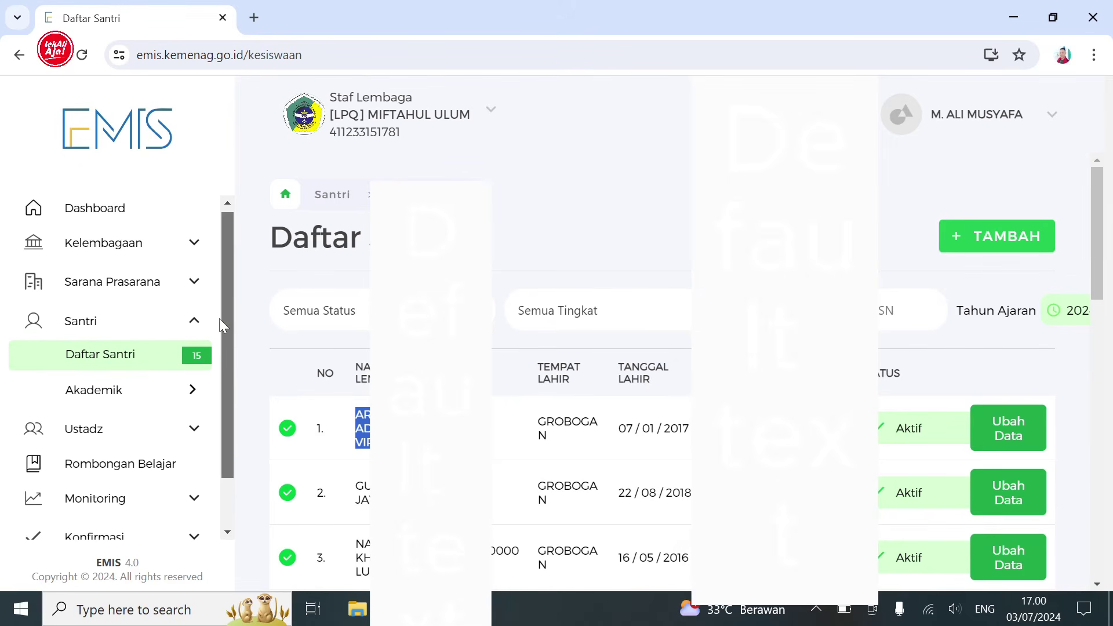
pyautogui.click(193, 243)
# - Start a new Mudir/Pimpinan entry and pick an existing ustadz as Nama Lengkap, prefilling their identity number
pyautogui.click(164, 309)
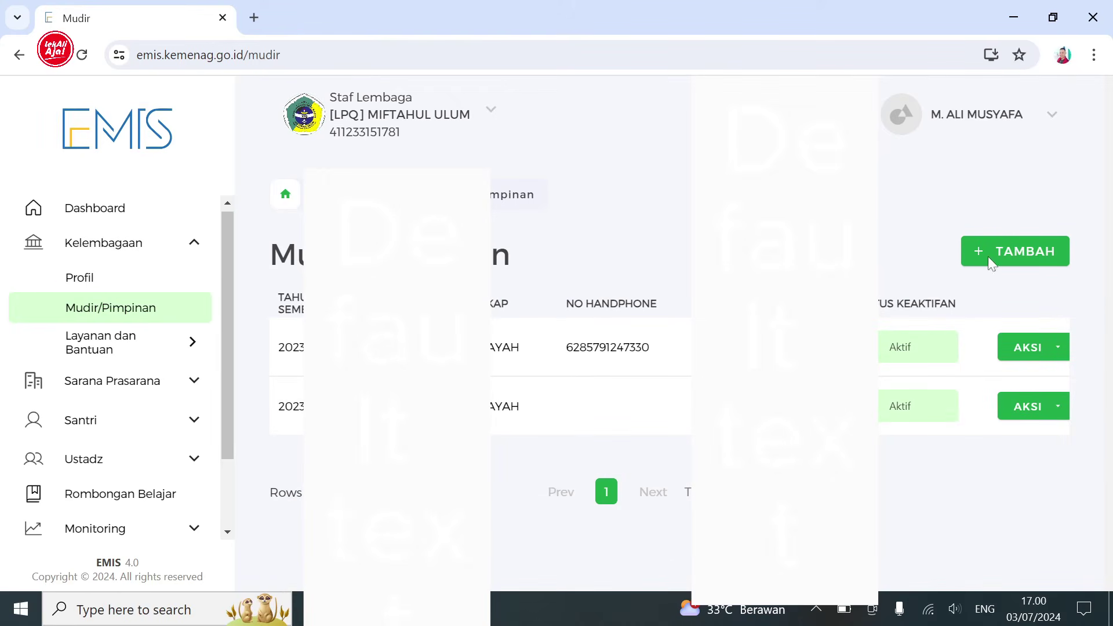
pyautogui.click(1007, 258)
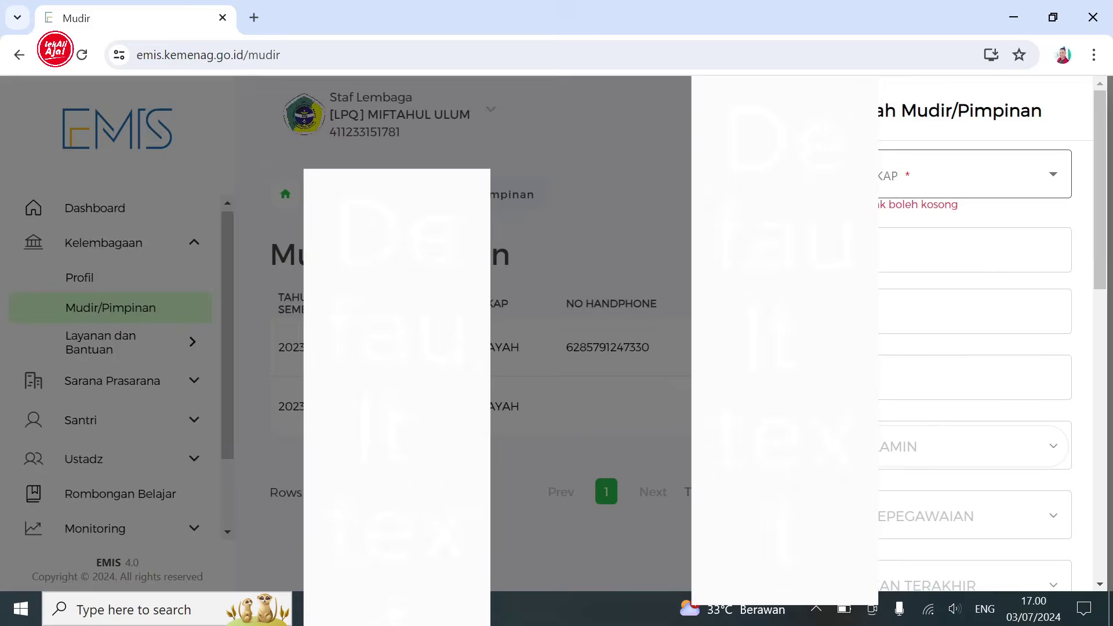
pyautogui.click(1052, 178)
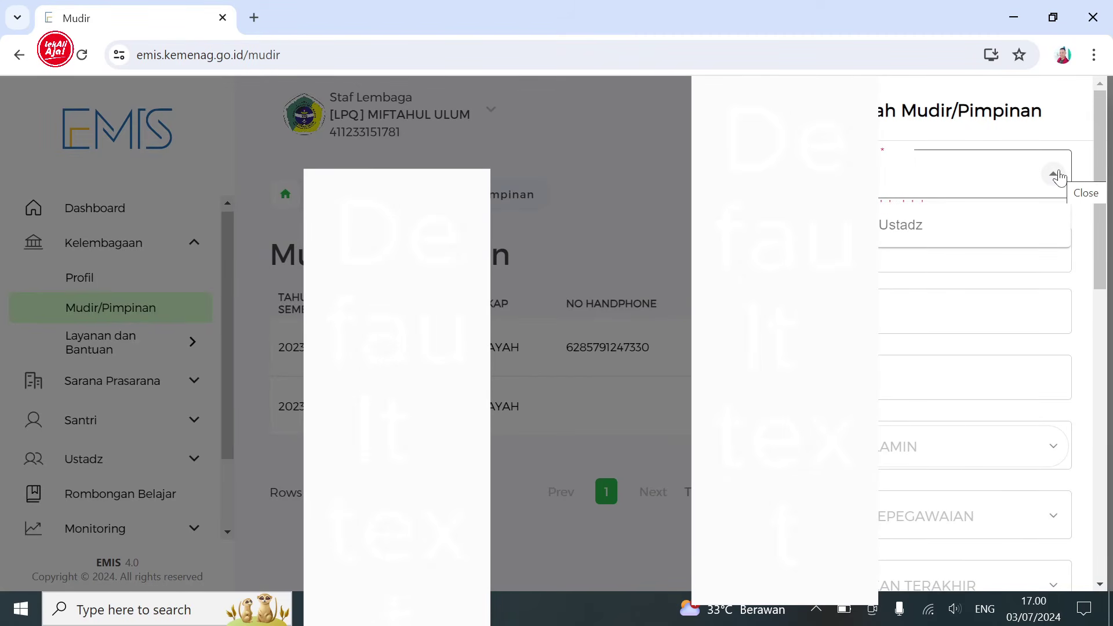
pyautogui.click(1054, 176)
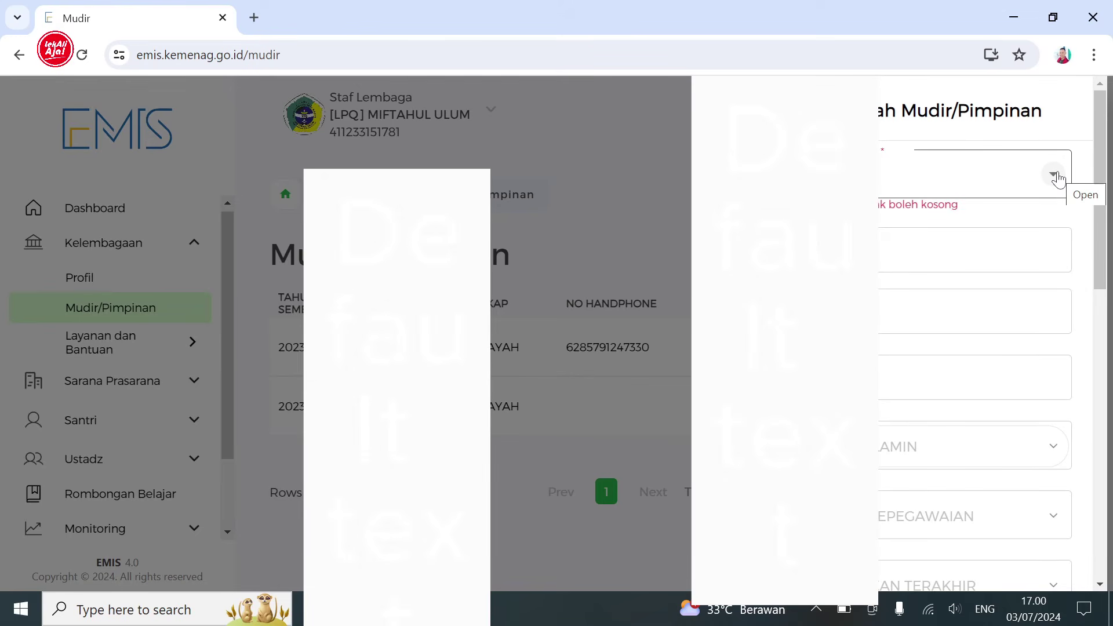
pyautogui.click(1054, 176)
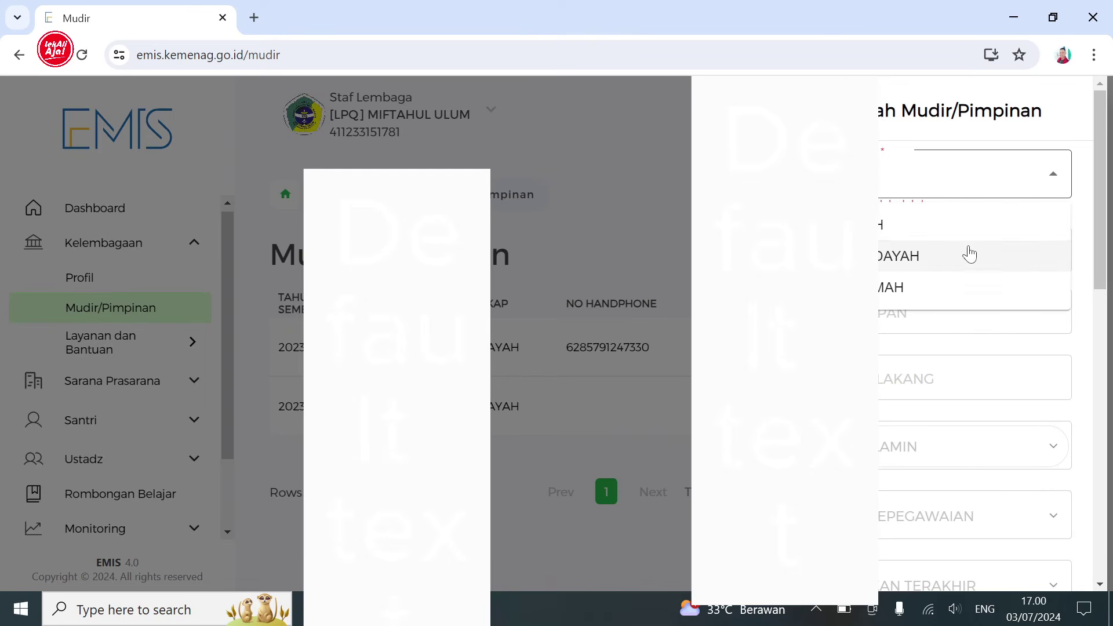
pyautogui.click(967, 261)
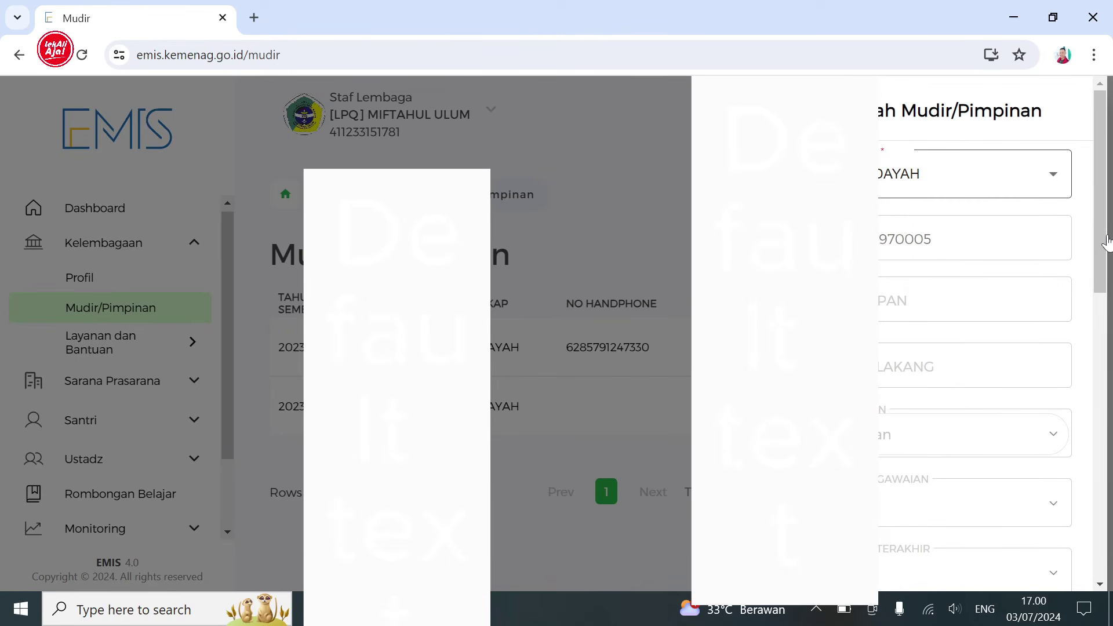
pyautogui.scroll(-7, 1102, 241)
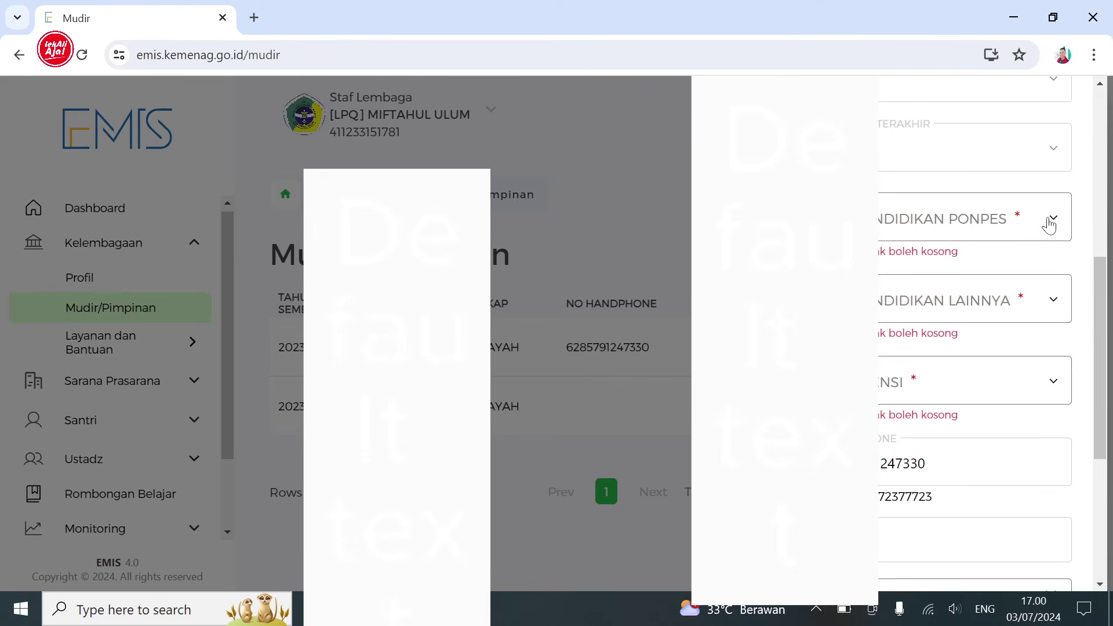
# - Pick the third duration for Pendidikan Ponpes and Pendidikan Lainnya, and set competence to Al Qur'an
pyautogui.click(1049, 225)
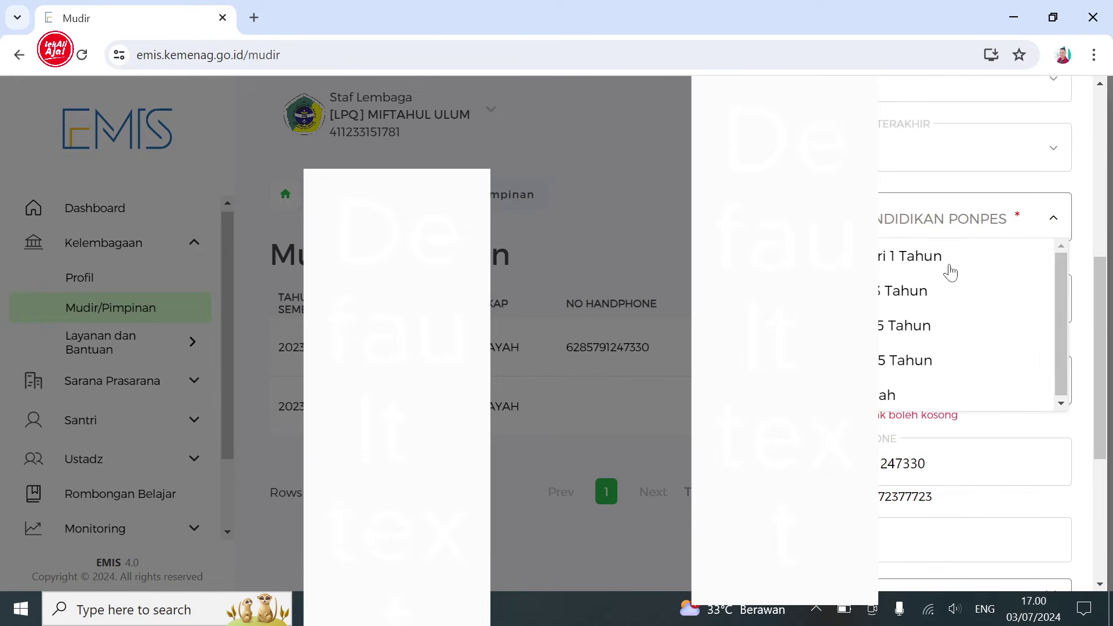
pyautogui.click(928, 325)
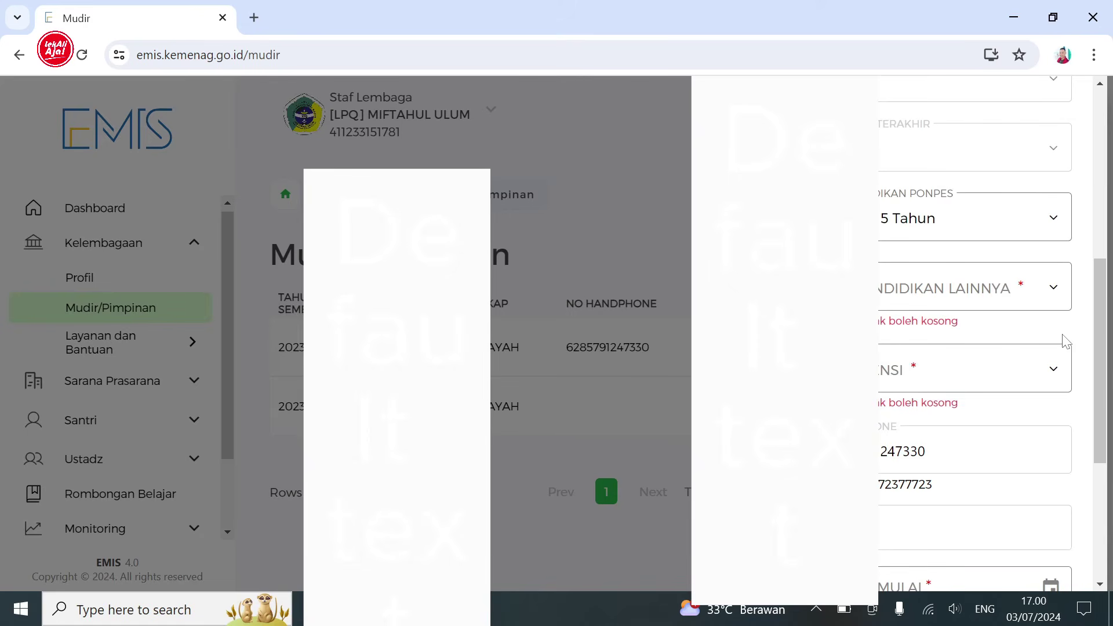
pyautogui.click(1053, 288)
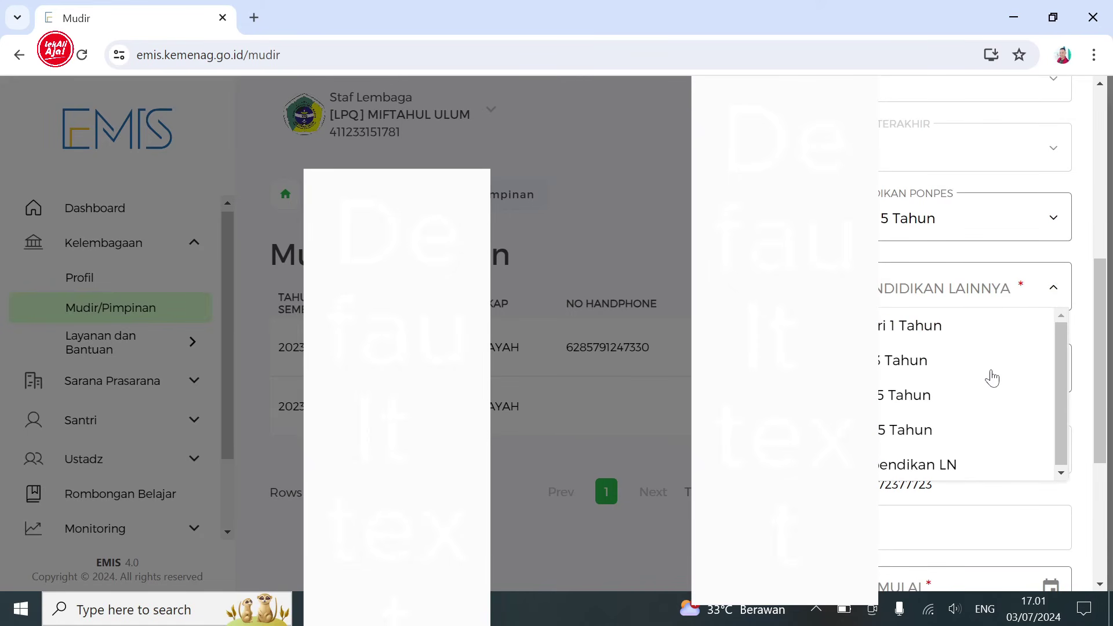
pyautogui.click(990, 389)
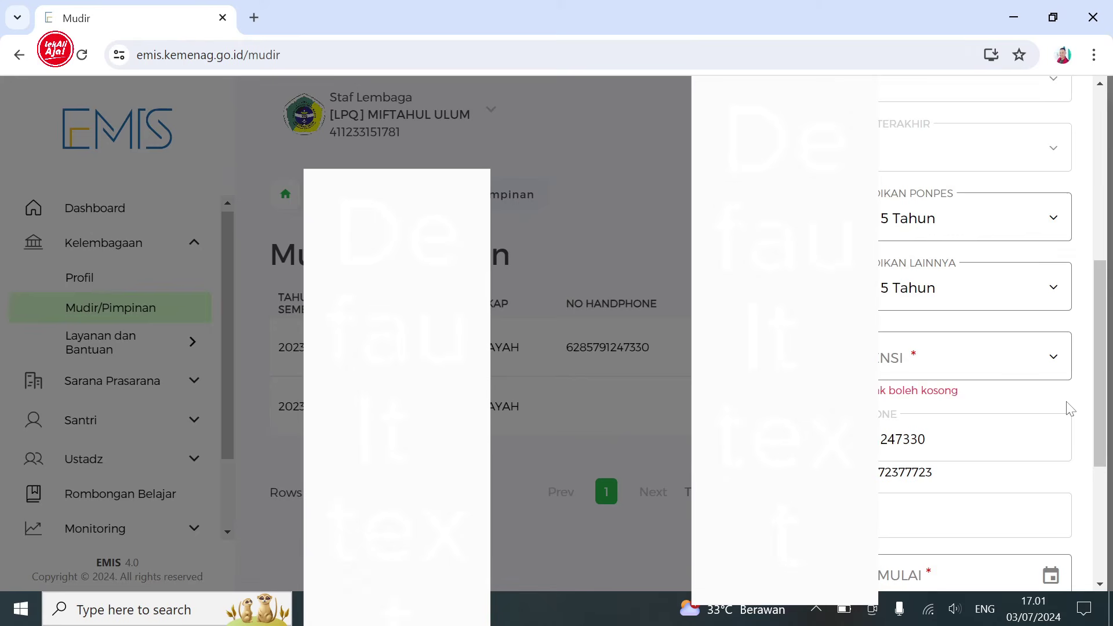
pyautogui.click(1045, 360)
pyautogui.click(1022, 399)
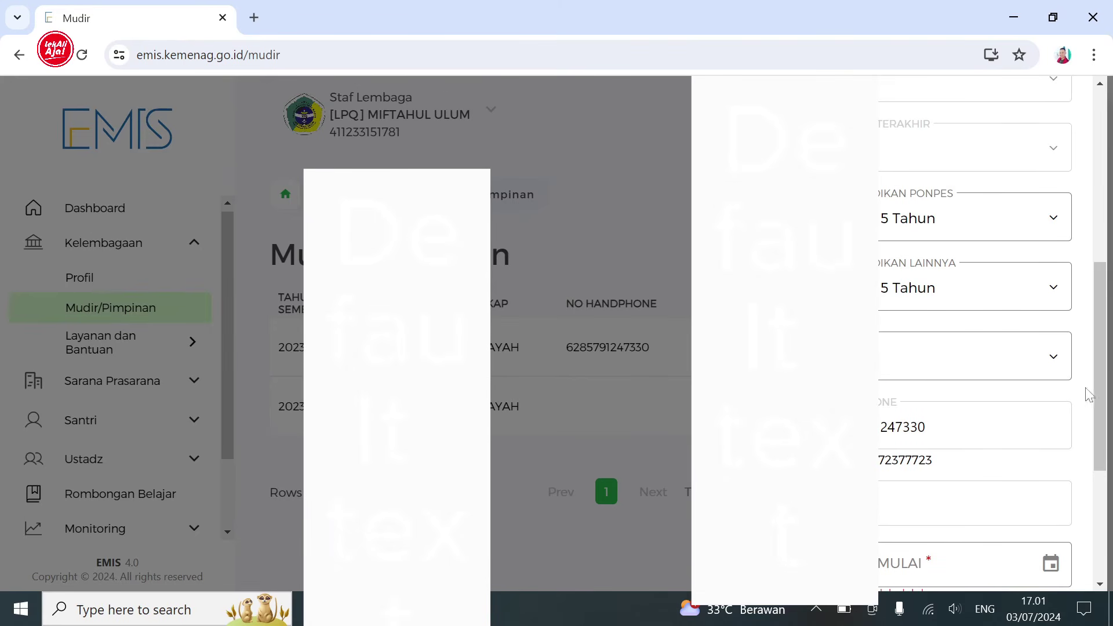
pyautogui.moveTo(1100, 389); pyautogui.dragTo(1079, 489)
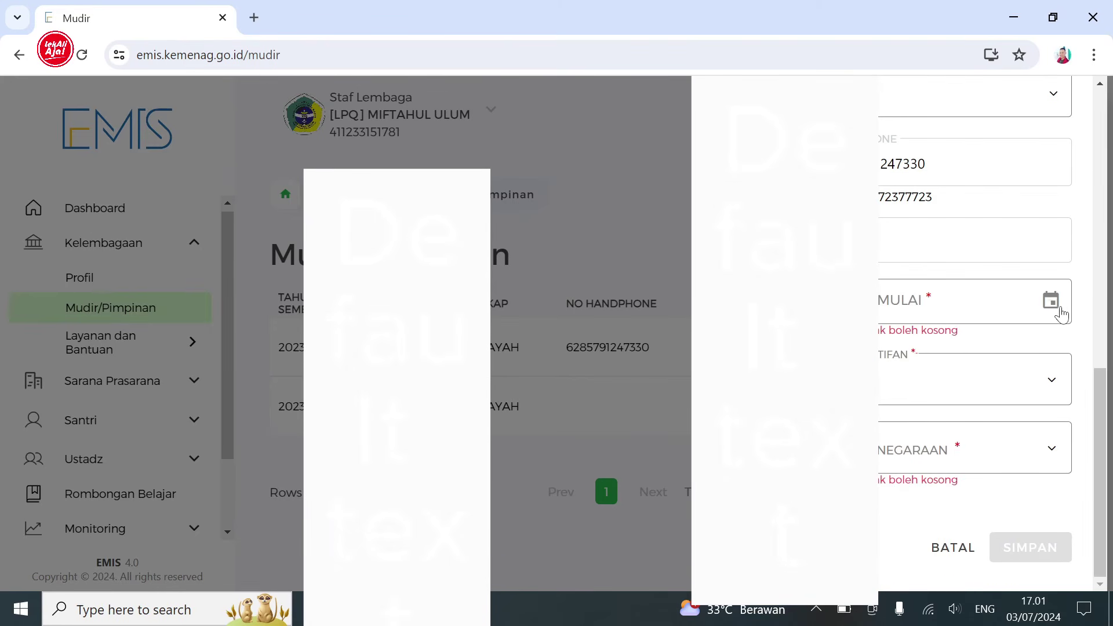
# - Set Tanggal Mulai to 3 July 2023 and the activity status to Aktif
pyautogui.click(1052, 301)
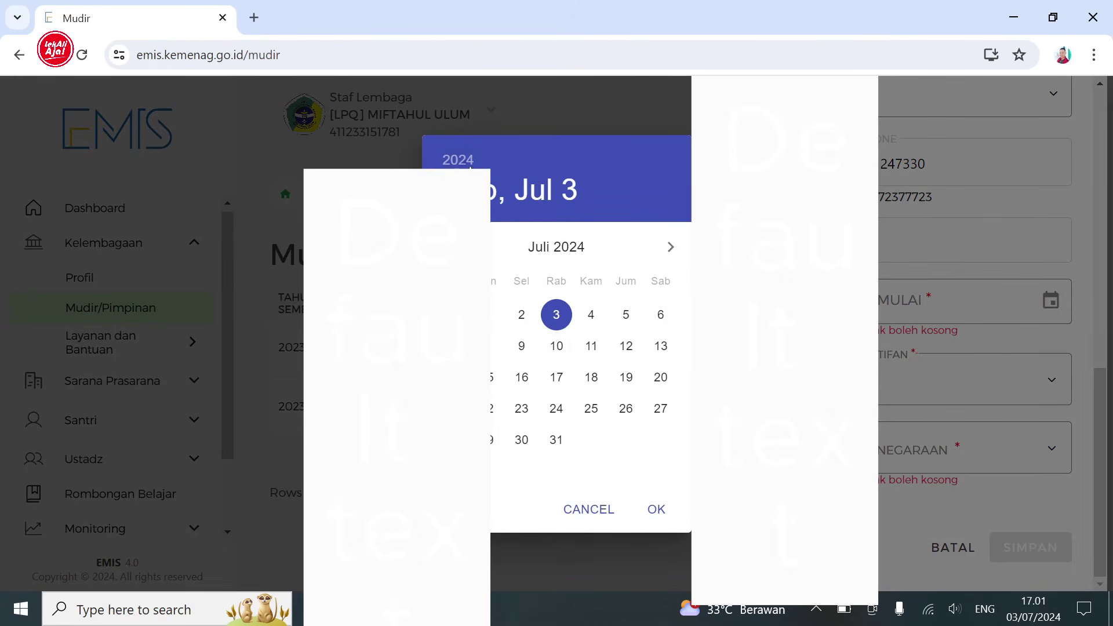
pyautogui.click(470, 165)
pyautogui.click(557, 313)
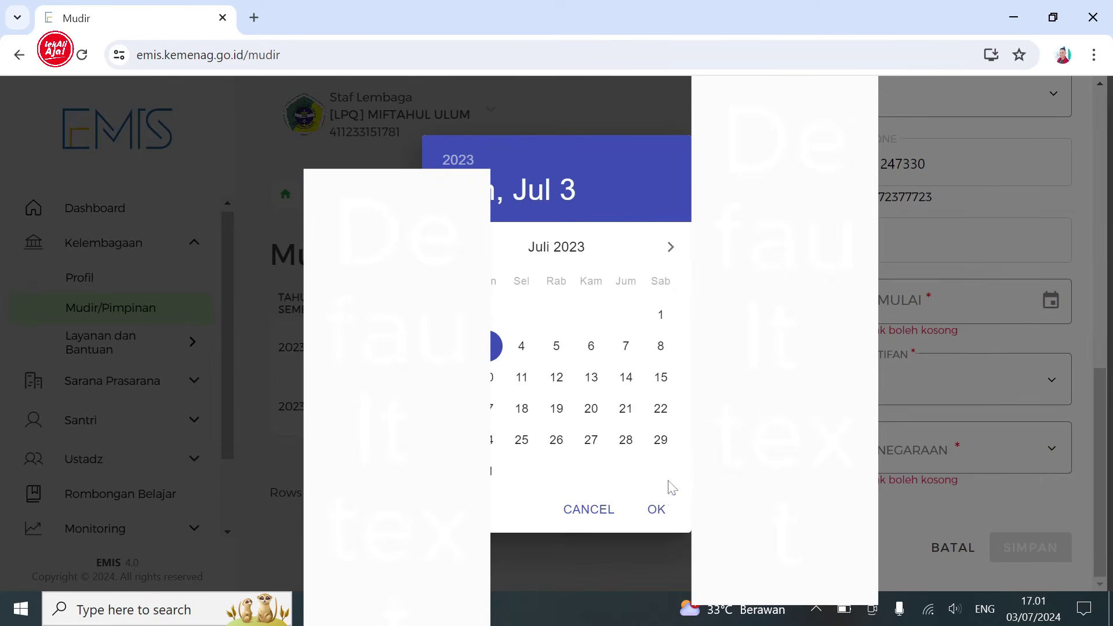
pyautogui.click(656, 511)
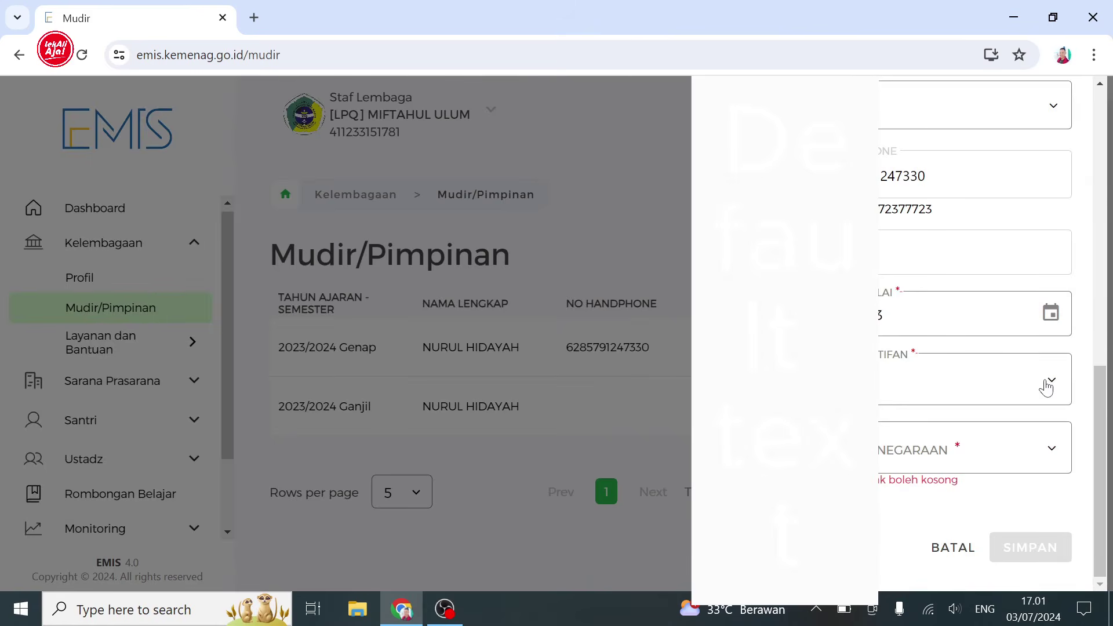
pyautogui.click(1046, 387)
pyautogui.click(1022, 419)
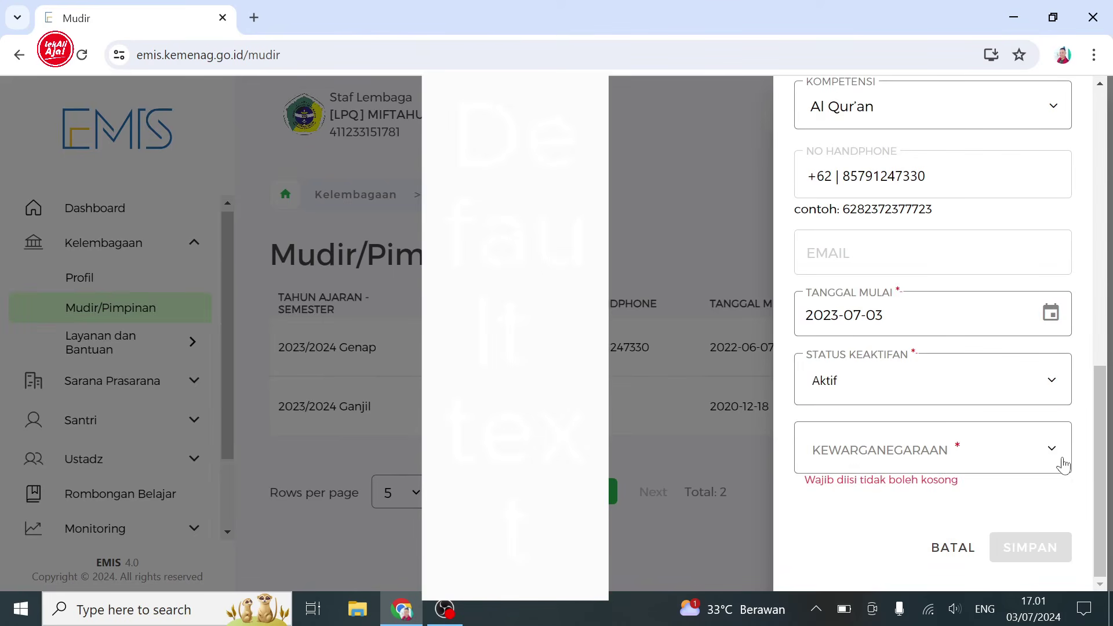
# - Set citizenship to WNI and save the new leader entry, confirming with YA
pyautogui.click(1063, 466)
pyautogui.click(933, 486)
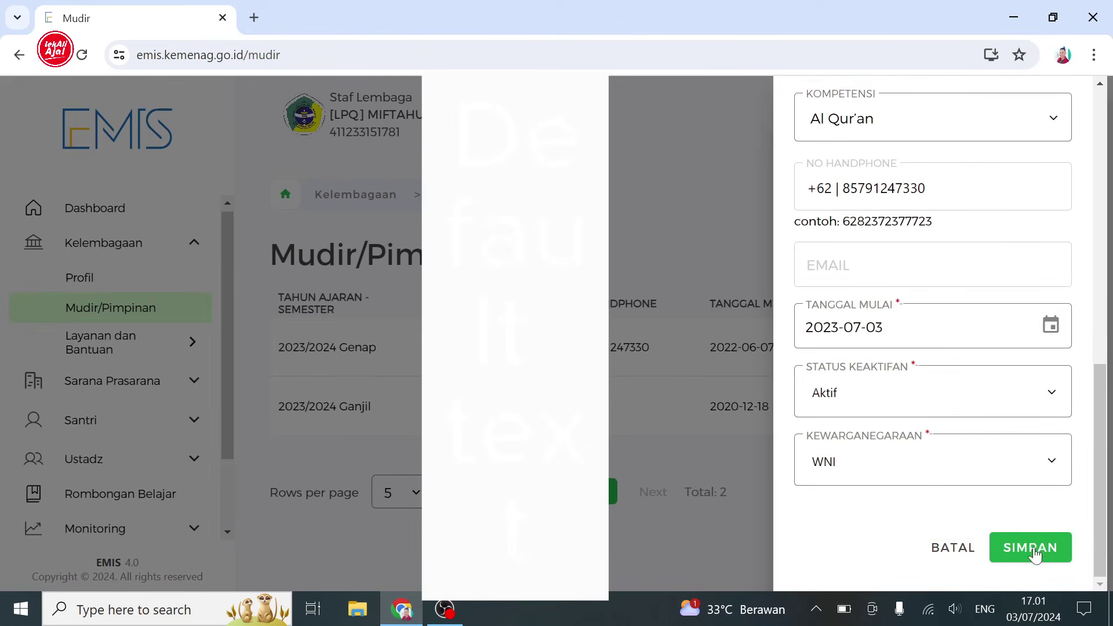
pyautogui.click(1035, 554)
pyautogui.click(618, 440)
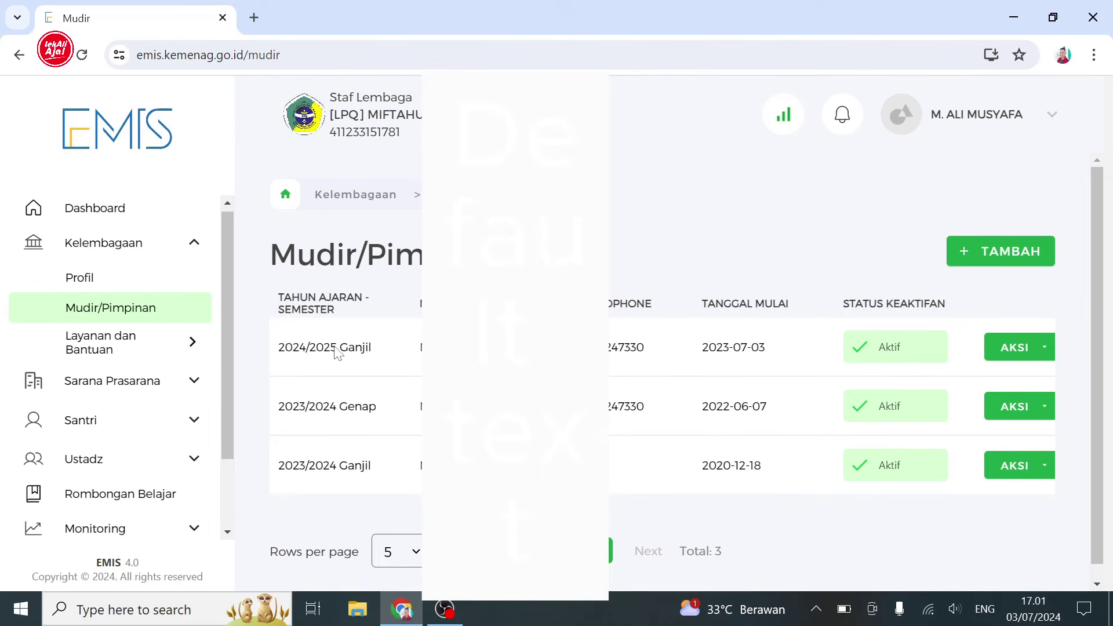
# - Open the Daftar Ustadz list of 4 ustadz and choose UBAH DATA on one ustadz row
pyautogui.moveTo(227, 384); pyautogui.dragTo(225, 426)
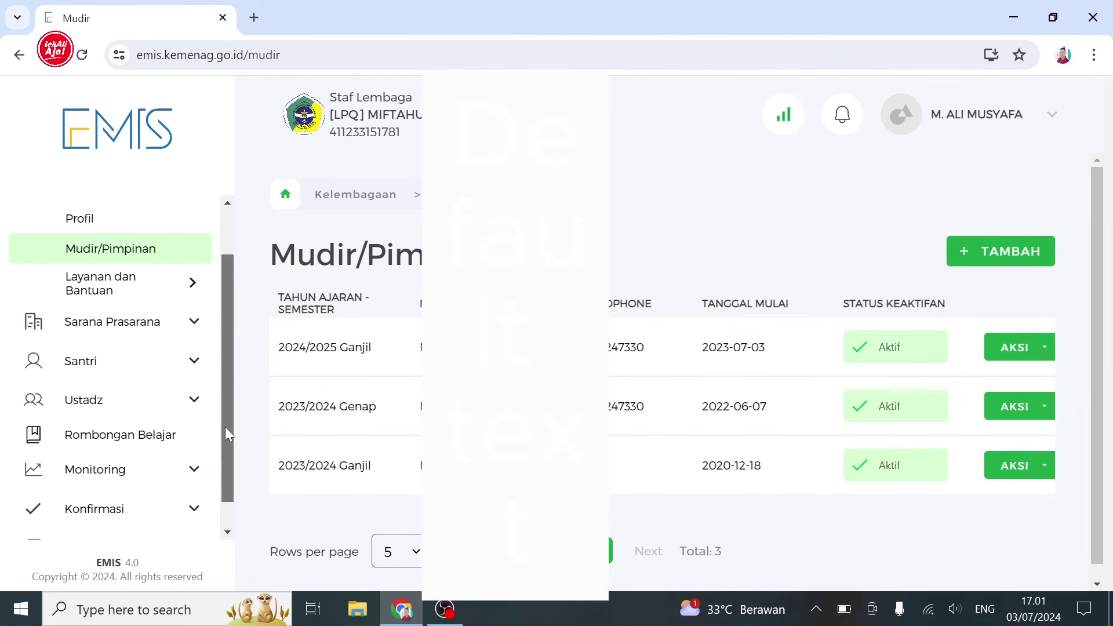
pyautogui.click(195, 401)
pyautogui.click(194, 402)
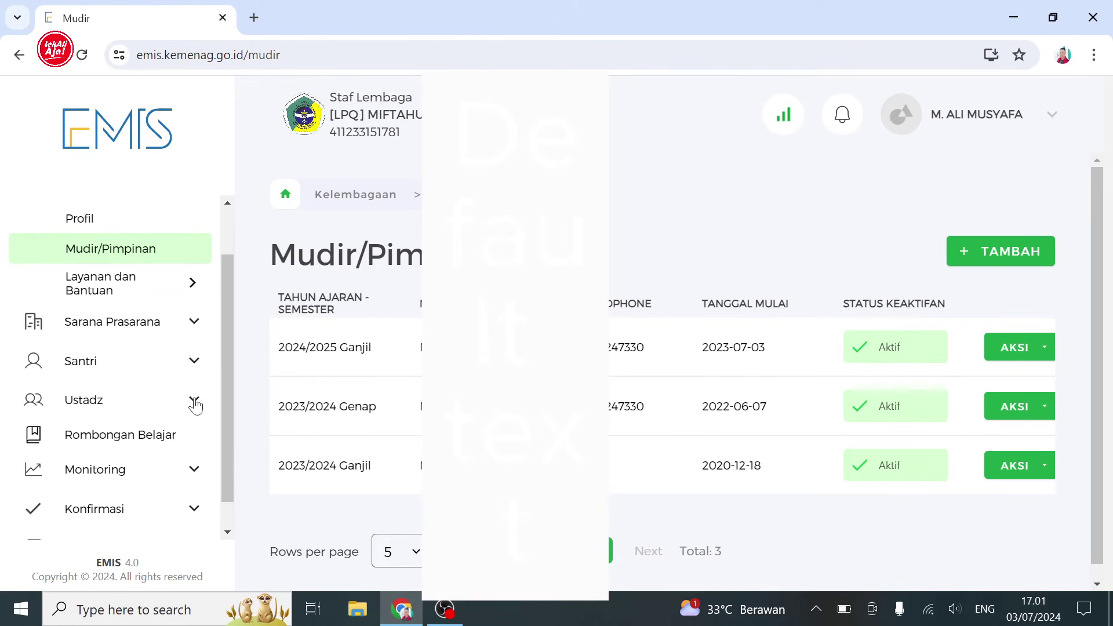
pyautogui.click(195, 401)
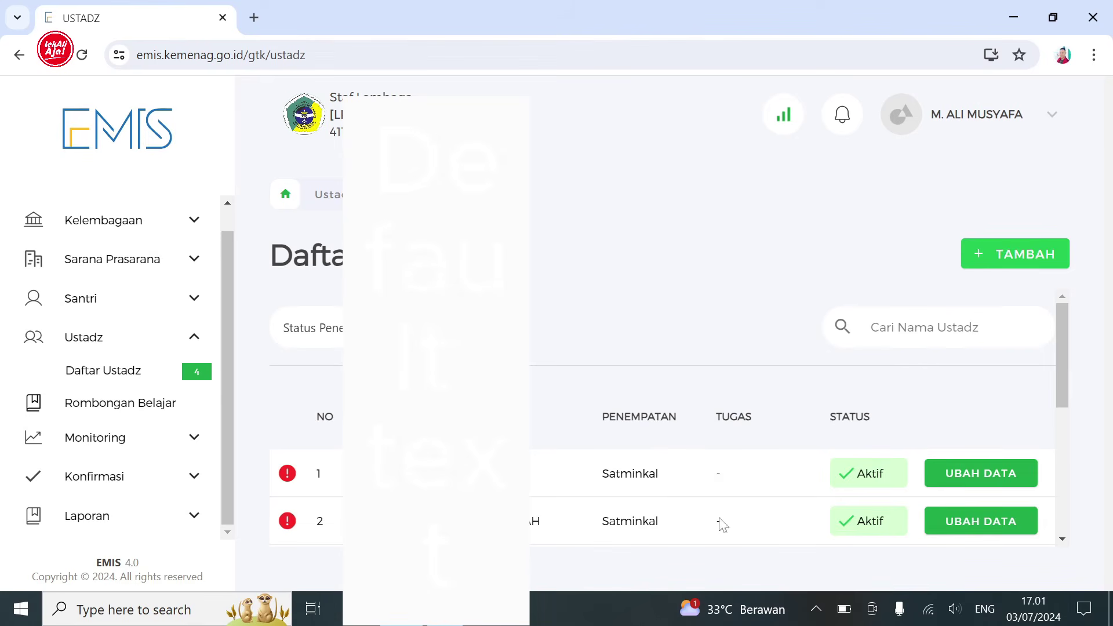
pyautogui.scroll(-2, 1055, 433)
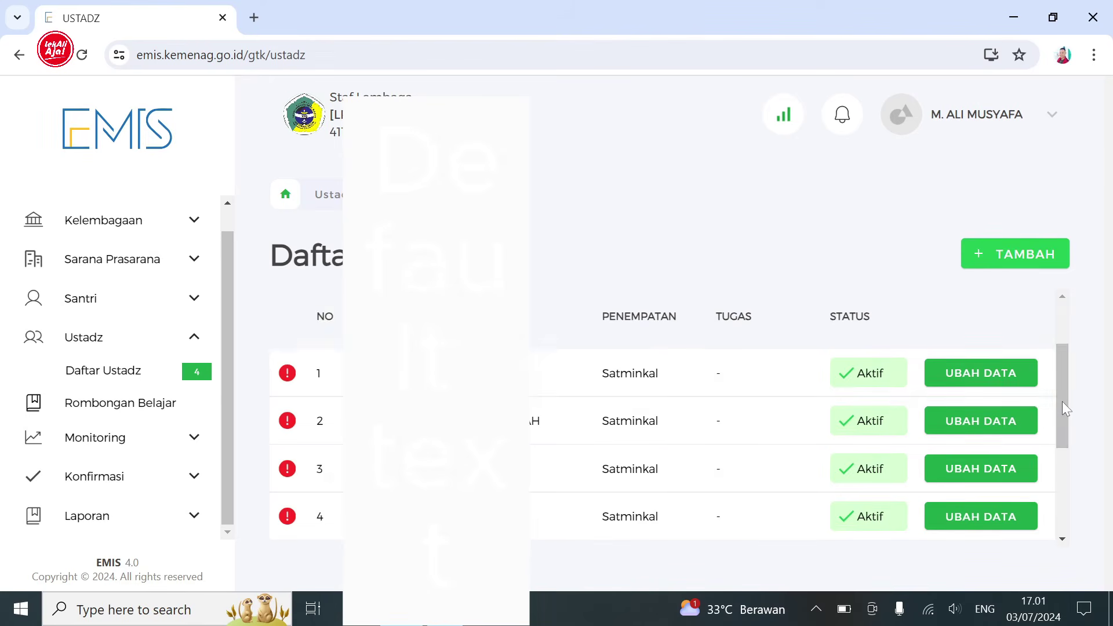
pyautogui.click(1011, 396)
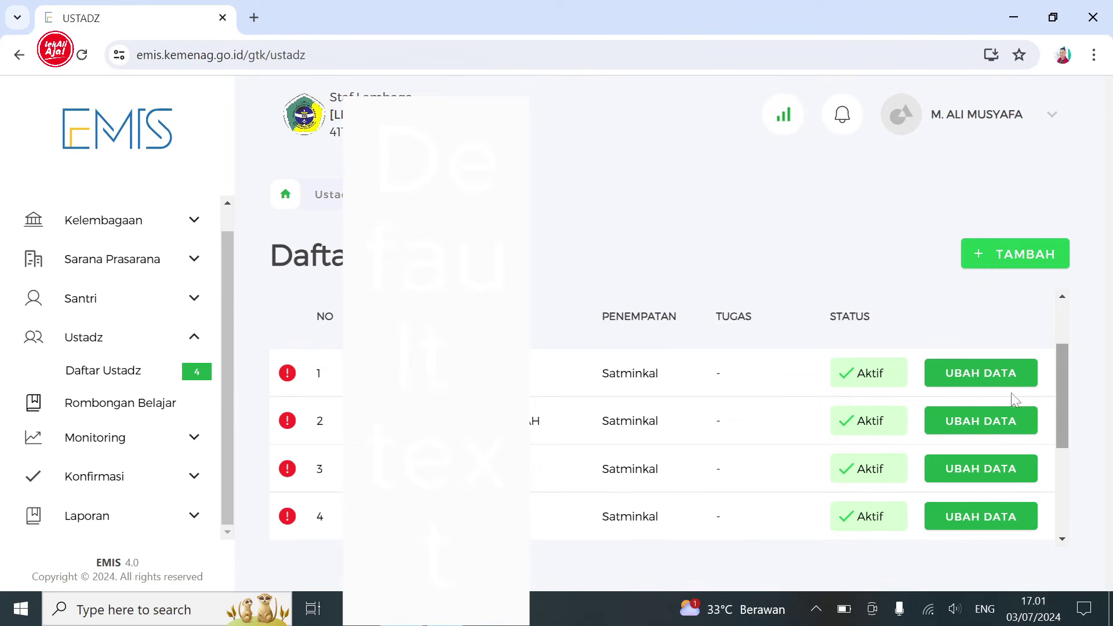
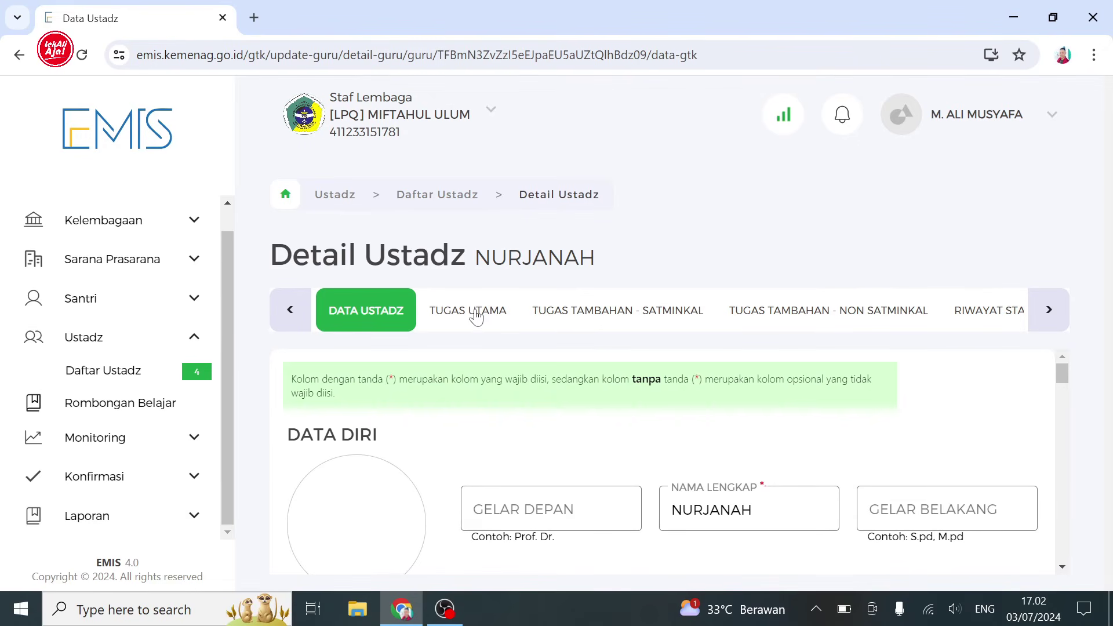
# - Show the ustadz's Tugas Utama section with its still-empty main-duty table
pyautogui.click(475, 316)
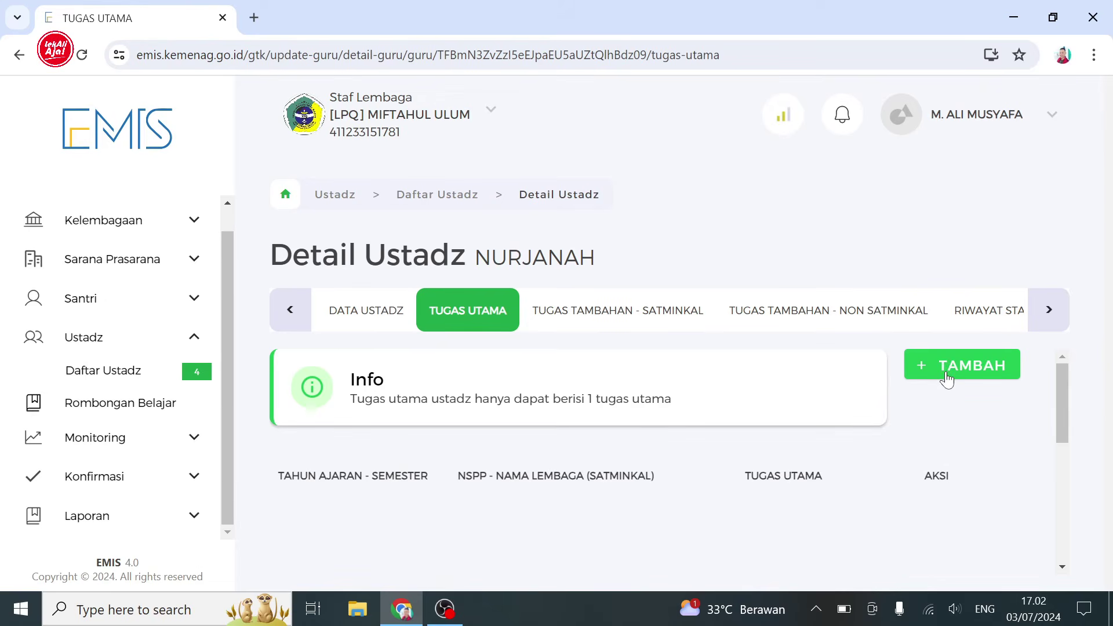
# - Add and confirm a 2024/2025-Ganjil Tenaga Pendidik main duty for this ustadz, then close the form
pyautogui.click(946, 379)
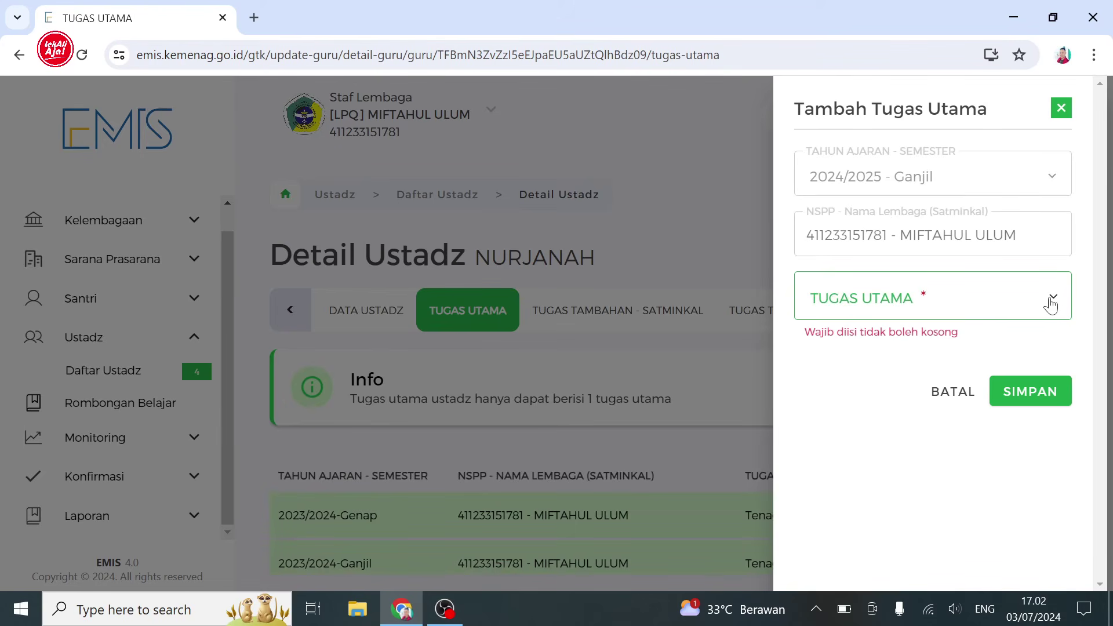
pyautogui.click(1051, 304)
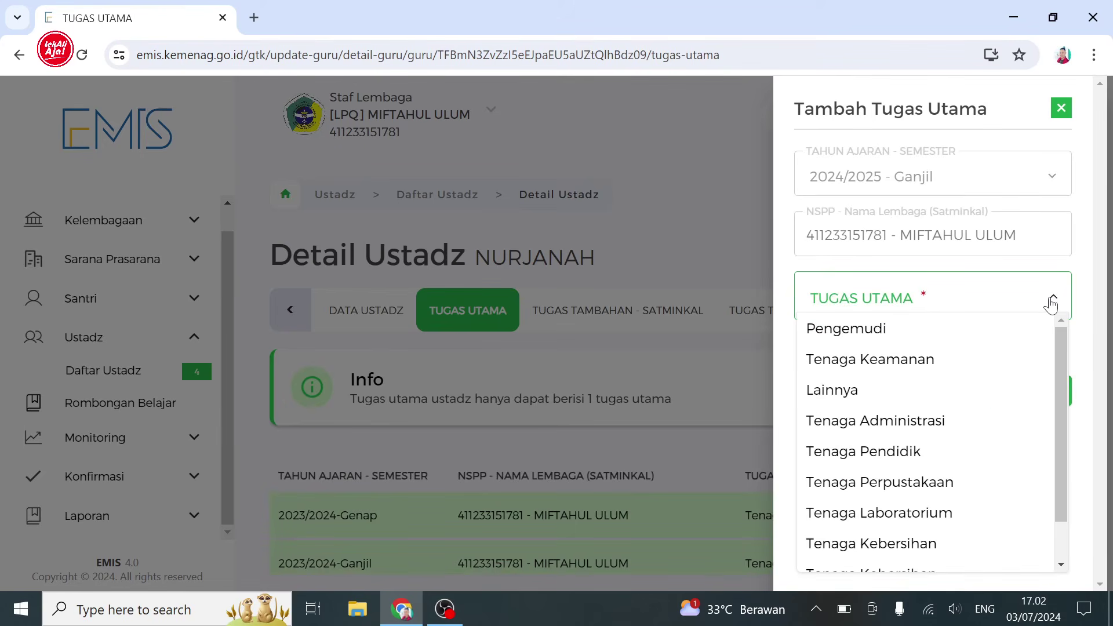
pyautogui.click(1057, 348)
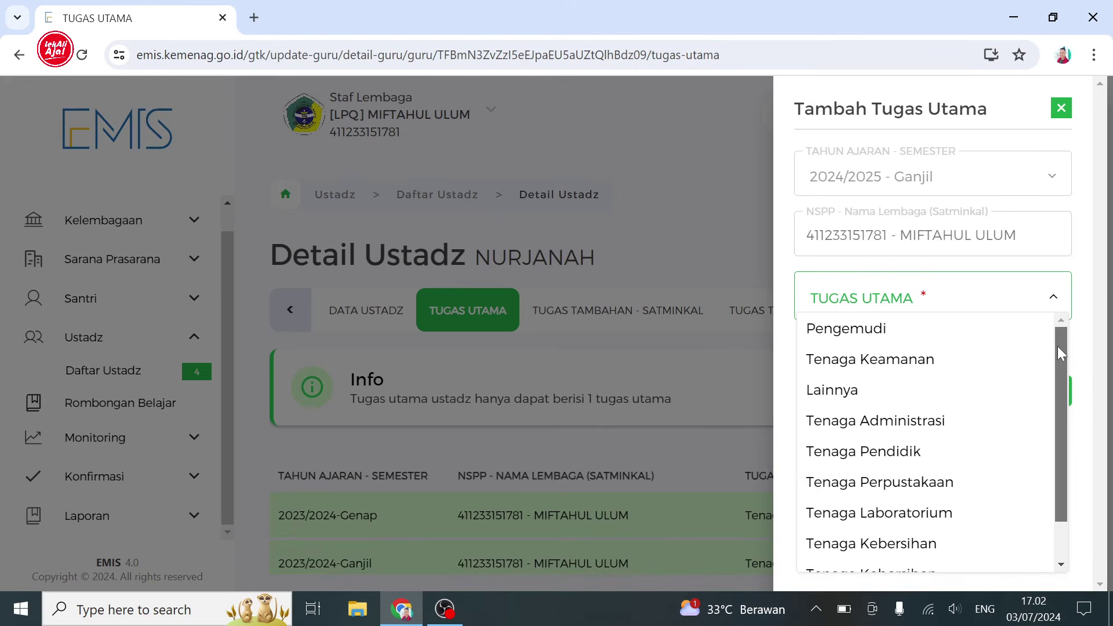
pyautogui.click(856, 456)
pyautogui.click(857, 457)
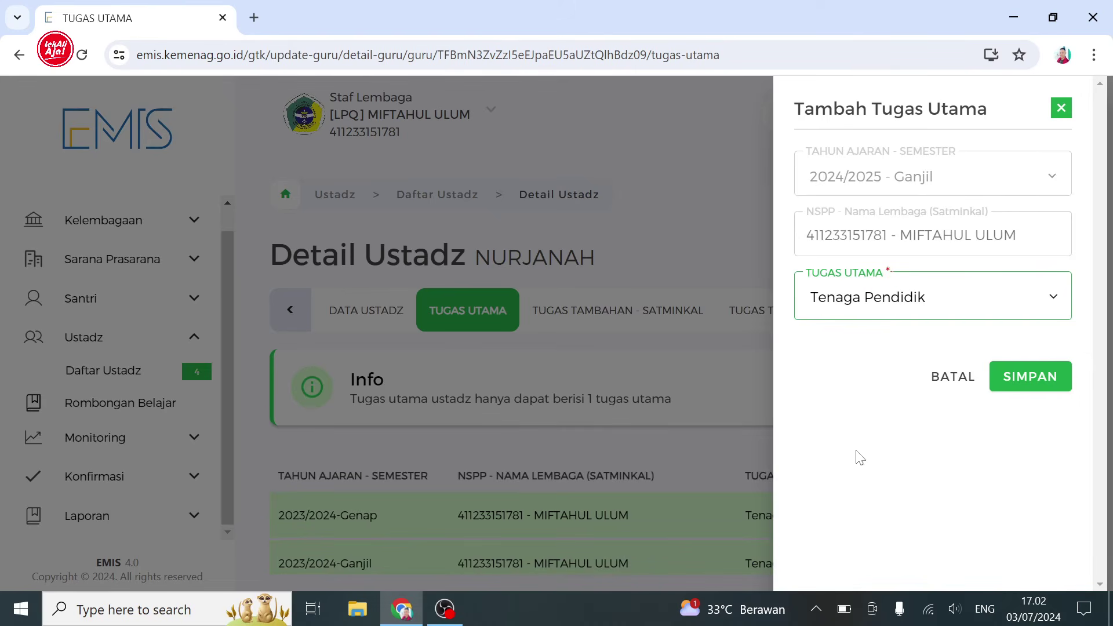
pyautogui.click(1030, 379)
pyautogui.click(635, 439)
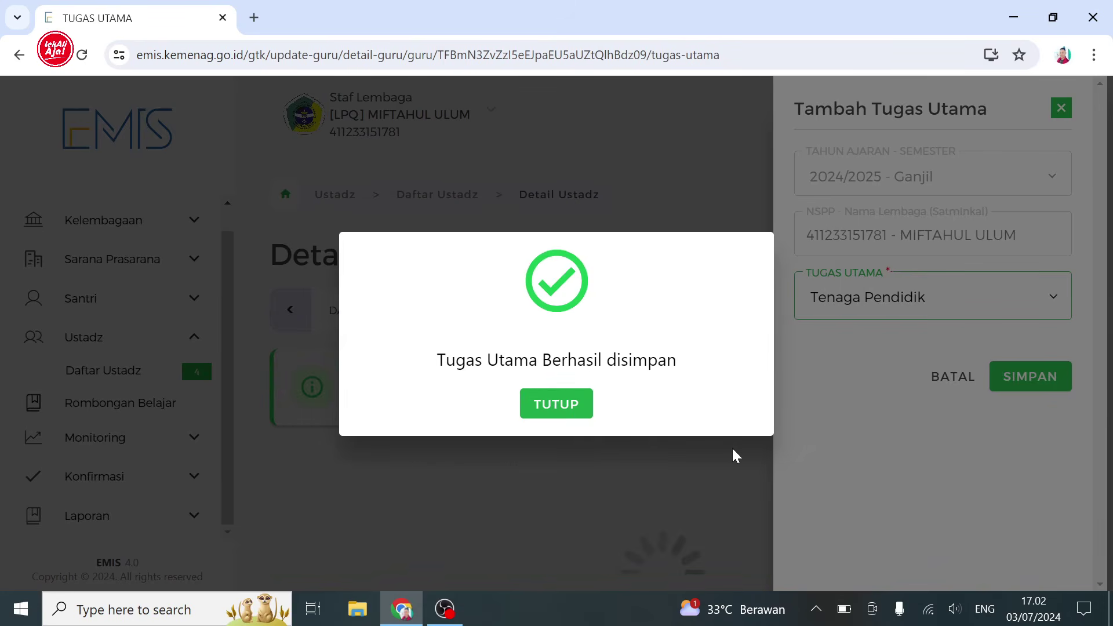
pyautogui.click(559, 404)
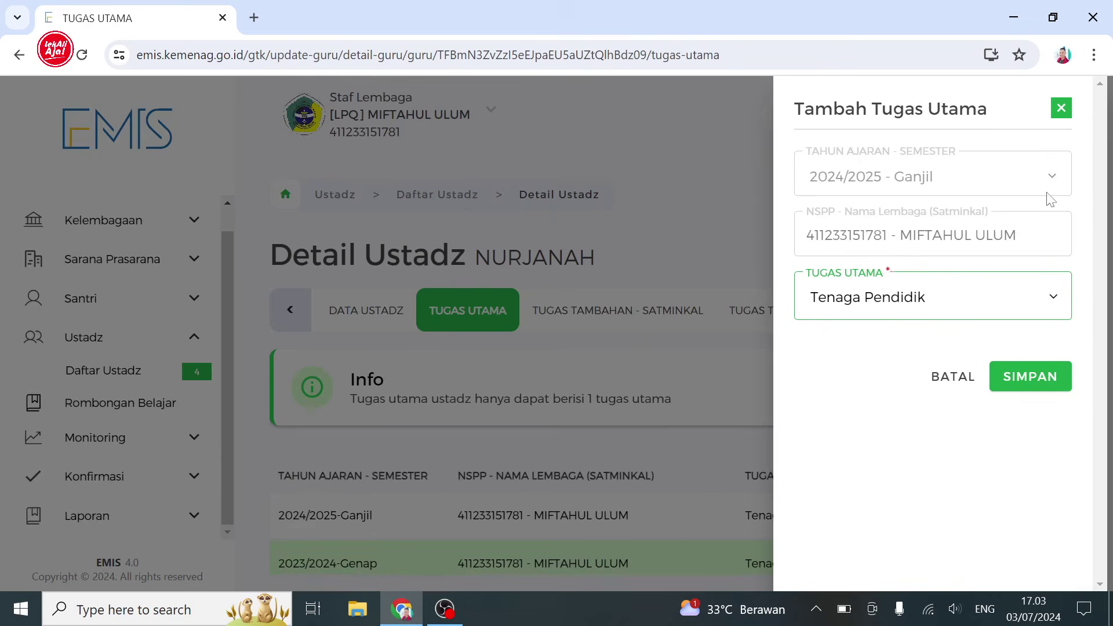
pyautogui.click(1061, 107)
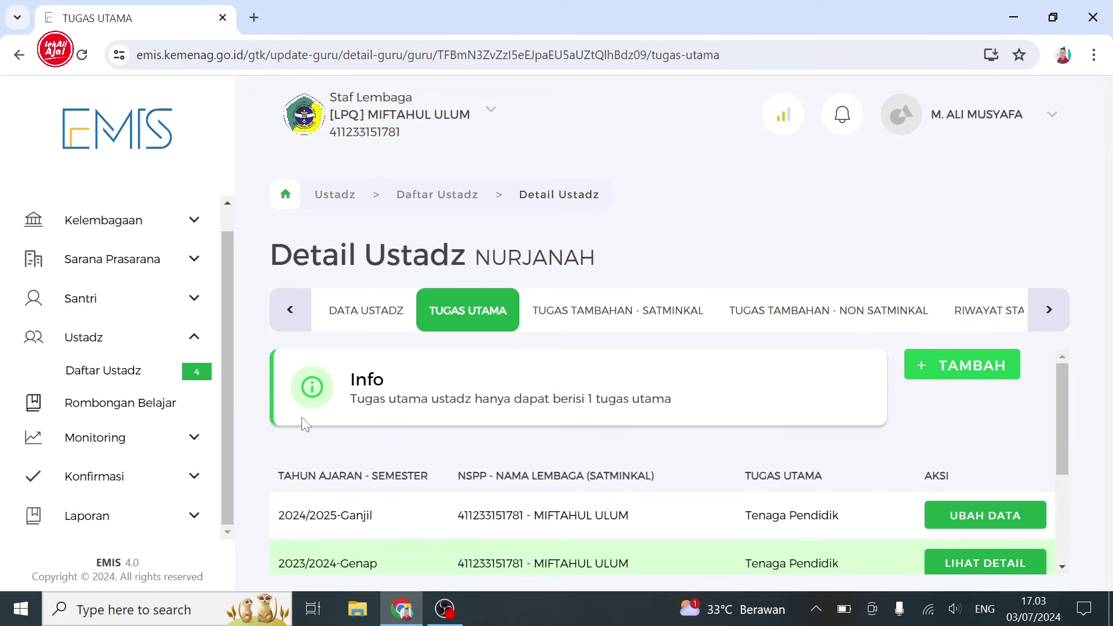
pyautogui.click(127, 380)
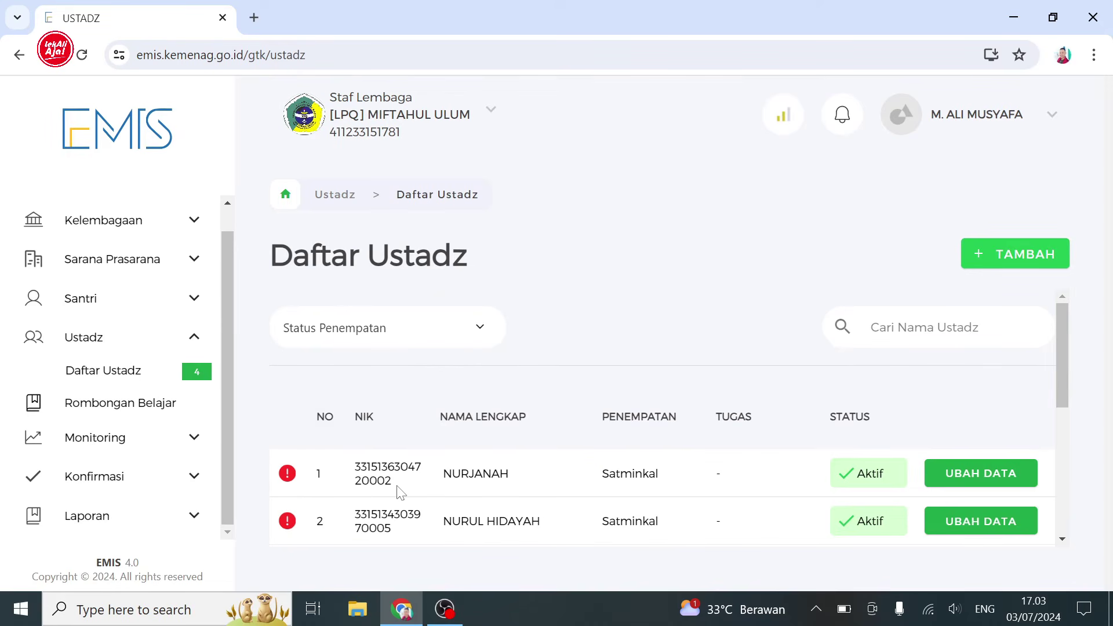
pyautogui.click(82, 55)
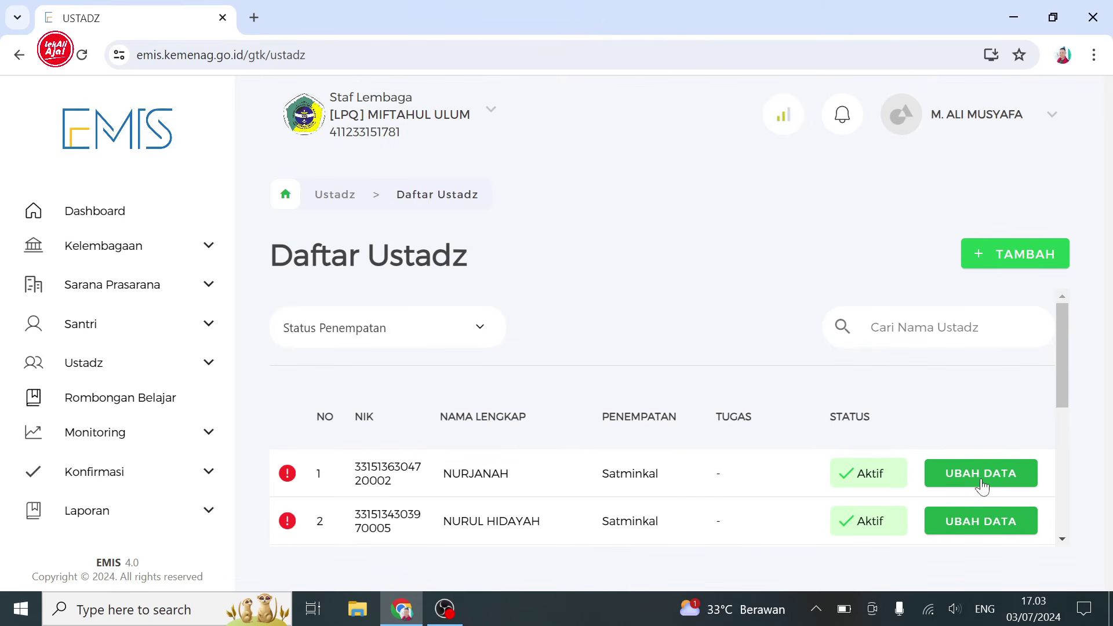
pyautogui.click(982, 485)
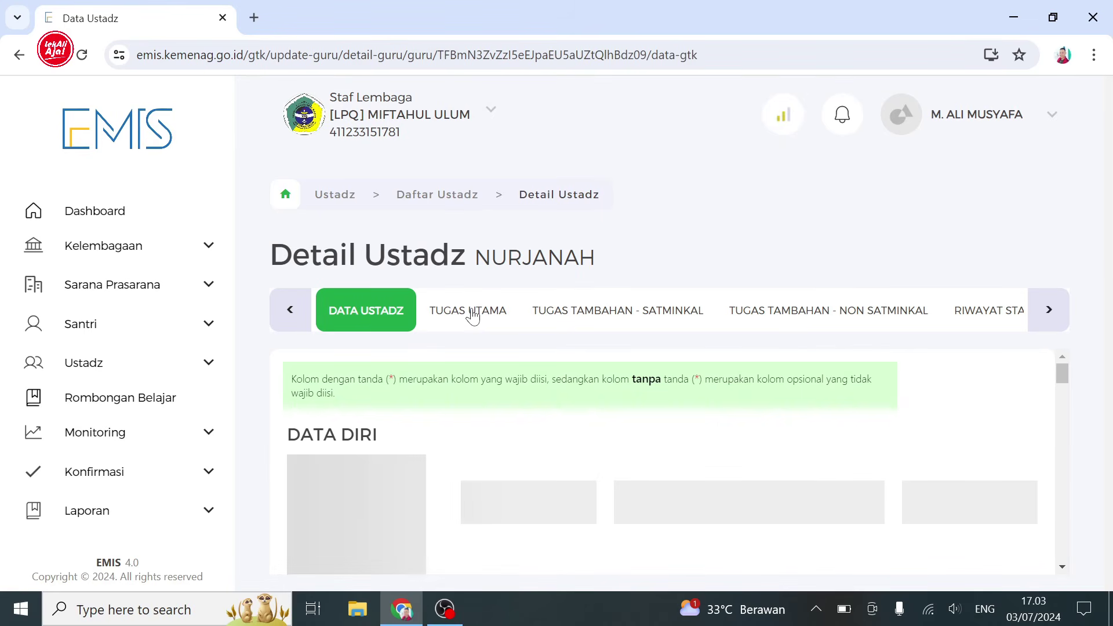
pyautogui.click(474, 316)
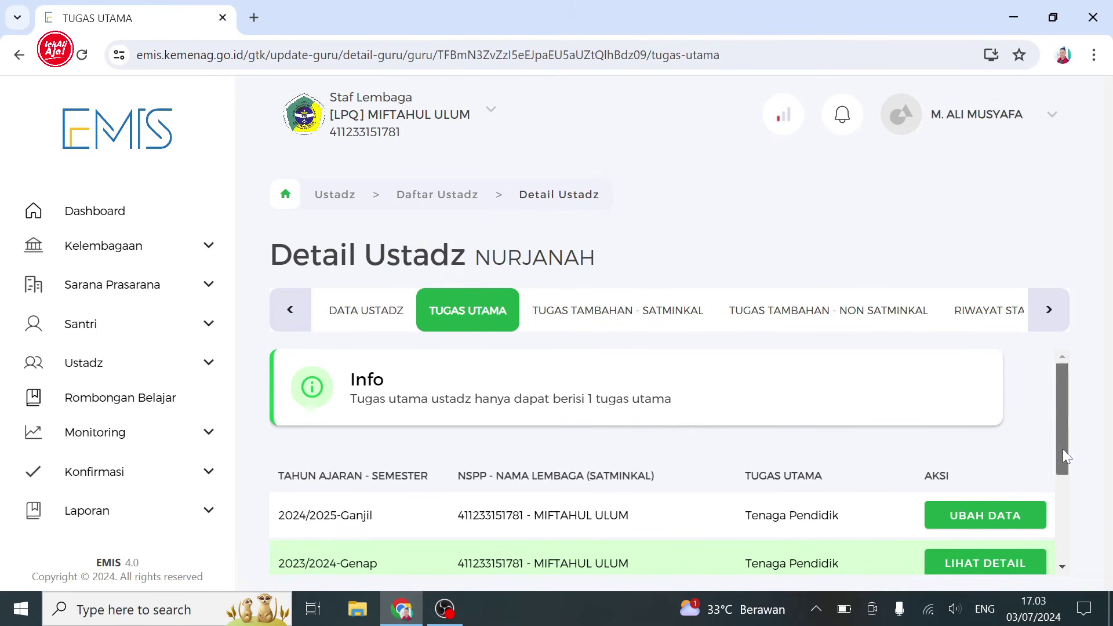
# - Change the 2024/2025-Ganjil main duty to Tenaga Kebersihan and save it
pyautogui.moveTo(1063, 448); pyautogui.dragTo(1058, 492)
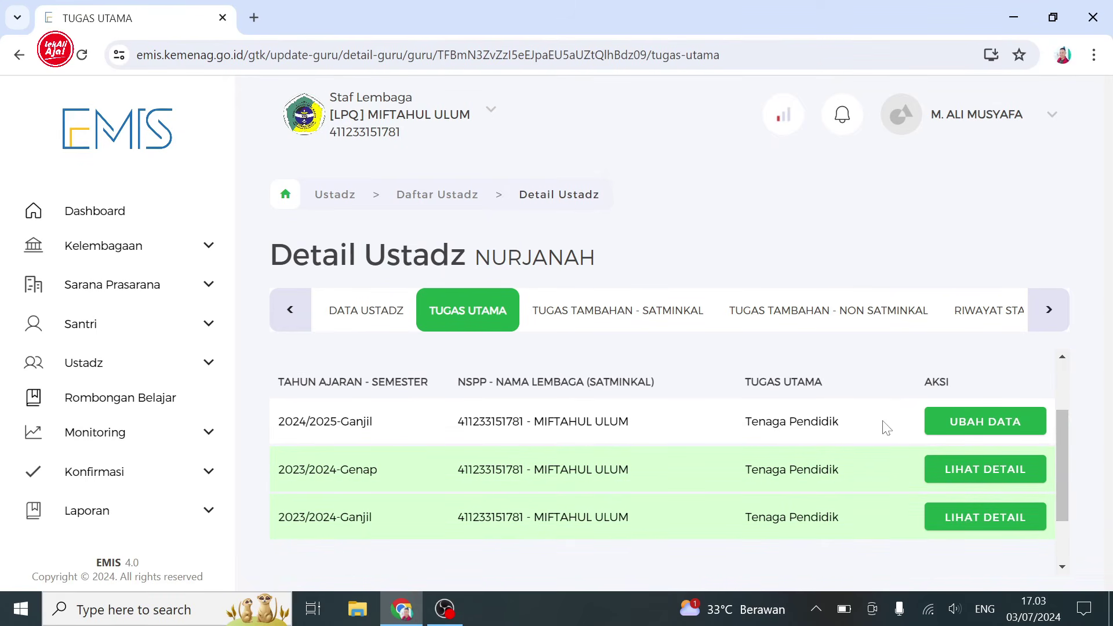
pyautogui.click(980, 432)
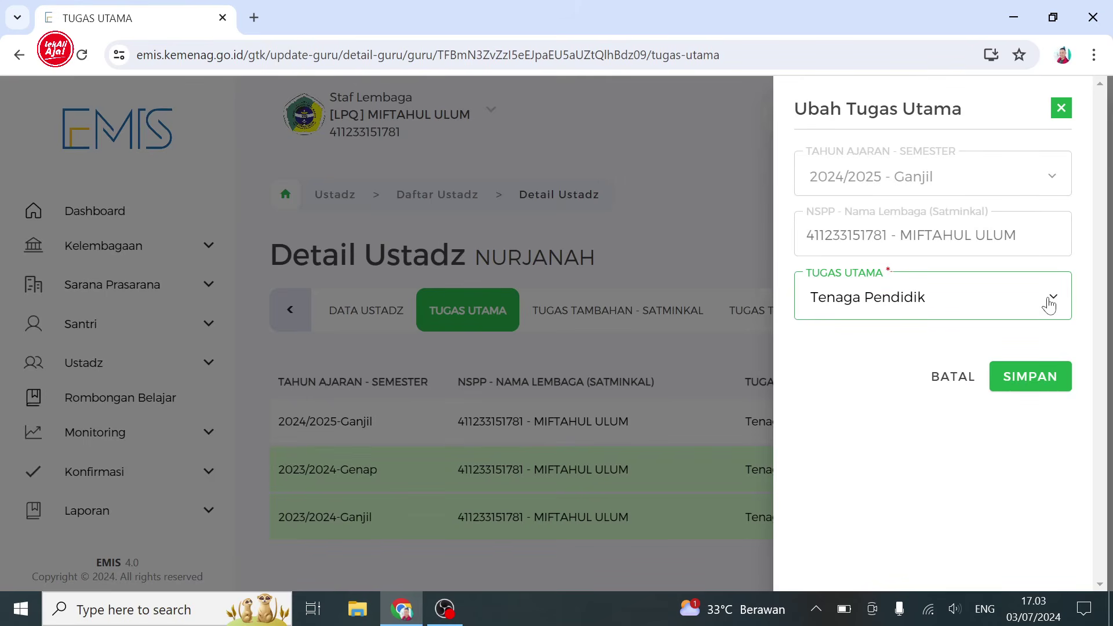
pyautogui.click(1049, 305)
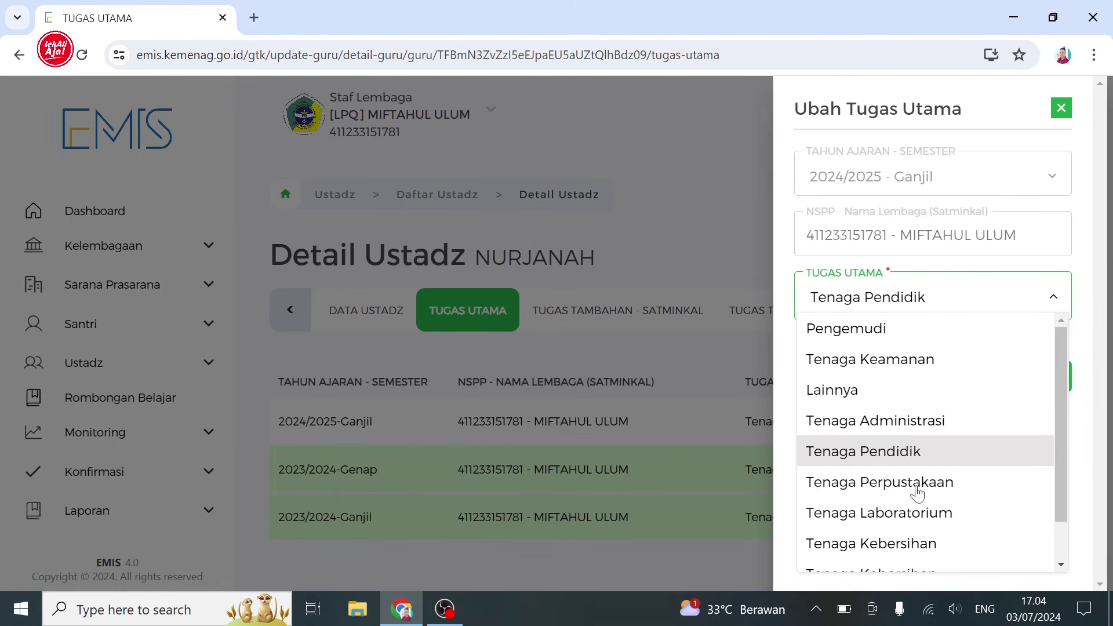
pyautogui.click(910, 548)
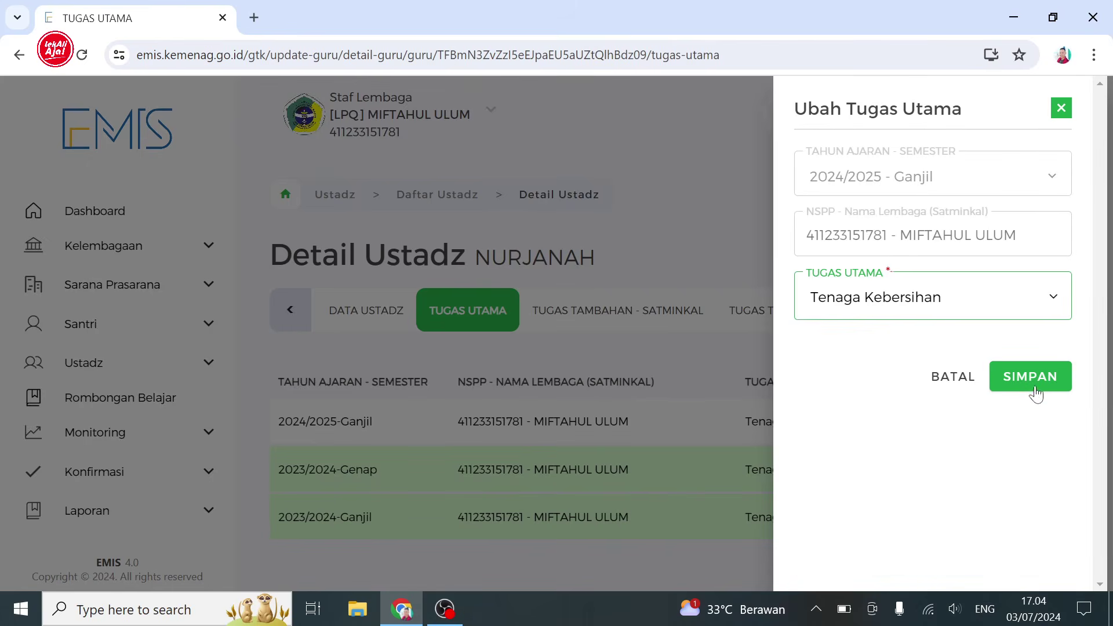
pyautogui.click(1031, 383)
pyautogui.click(616, 434)
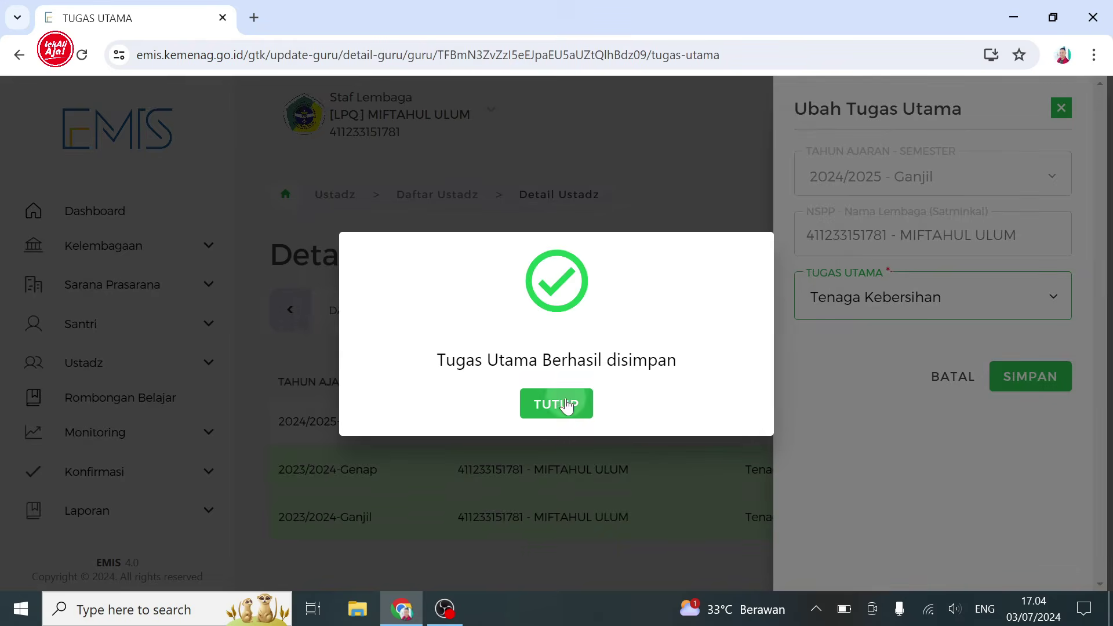
pyautogui.click(566, 404)
pyautogui.click(1062, 110)
# - Switch that main duty back to Tenaga Pendidik and save it again
pyautogui.click(986, 422)
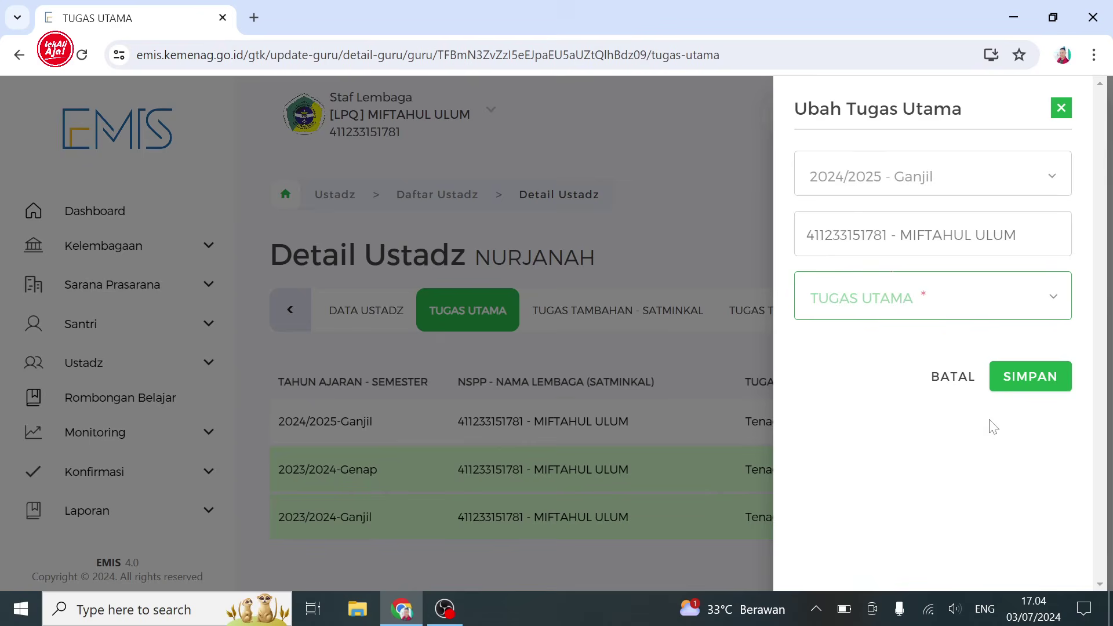
pyautogui.click(1042, 303)
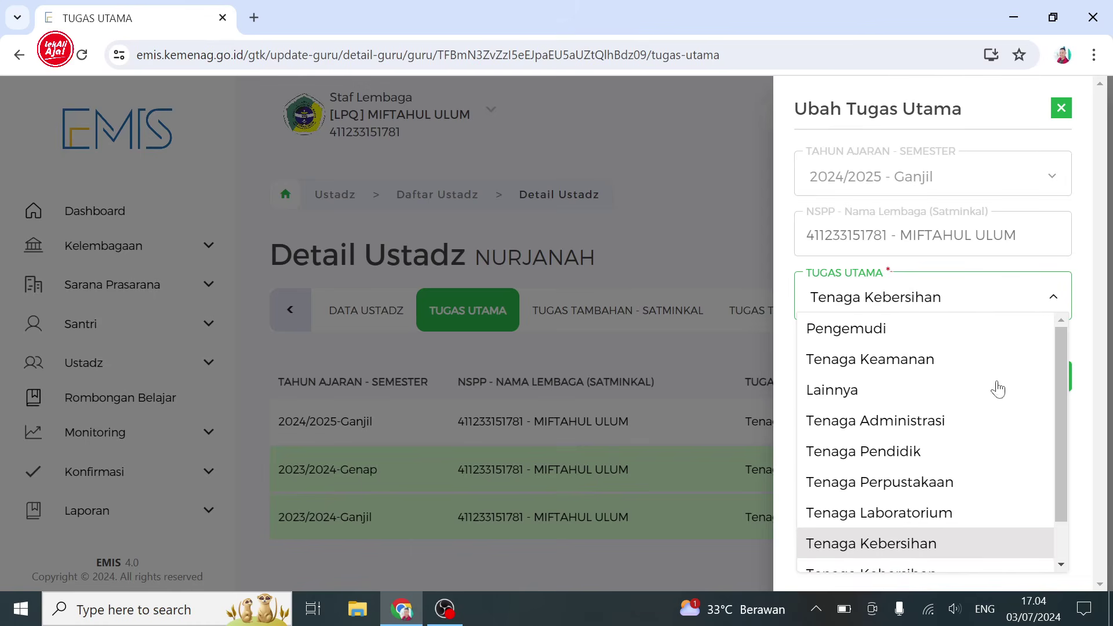
pyautogui.click(940, 451)
pyautogui.click(1039, 386)
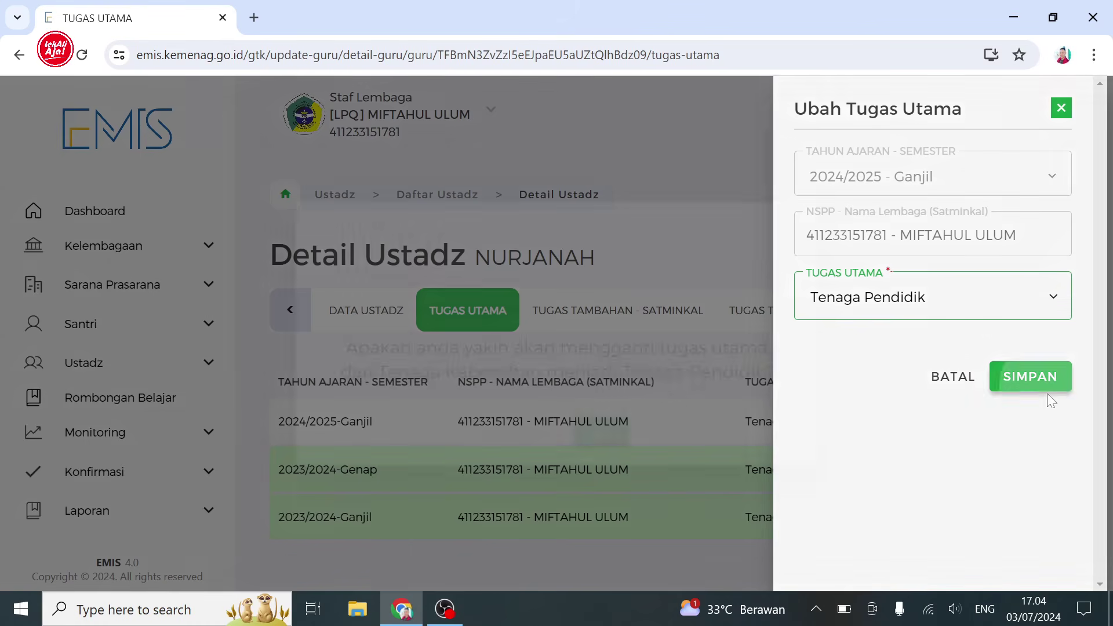
pyautogui.press('Return')
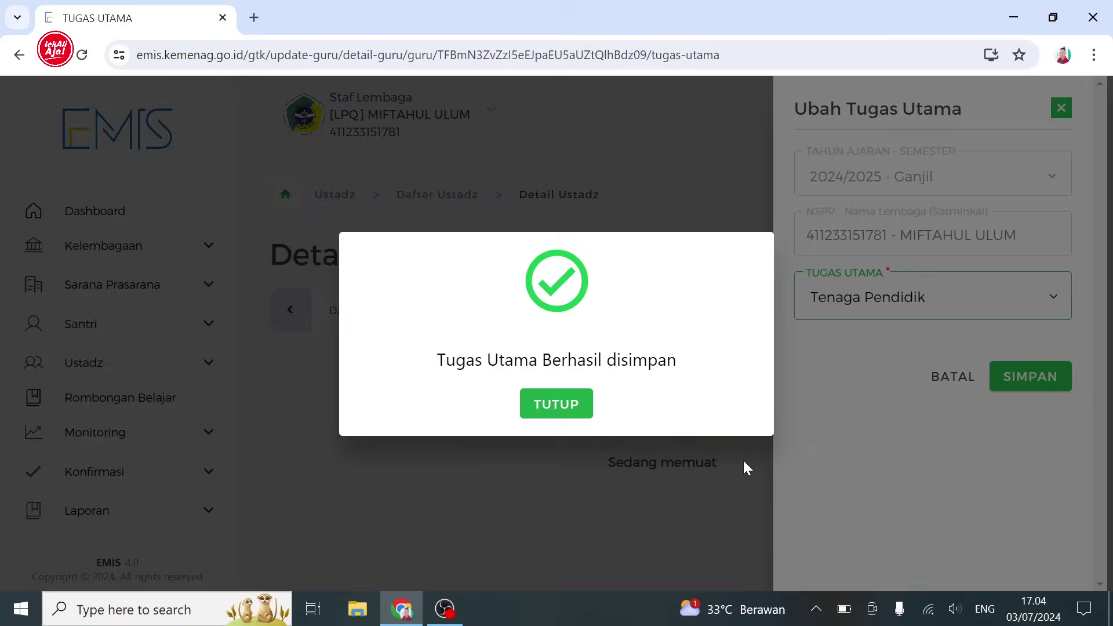
pyautogui.click(545, 409)
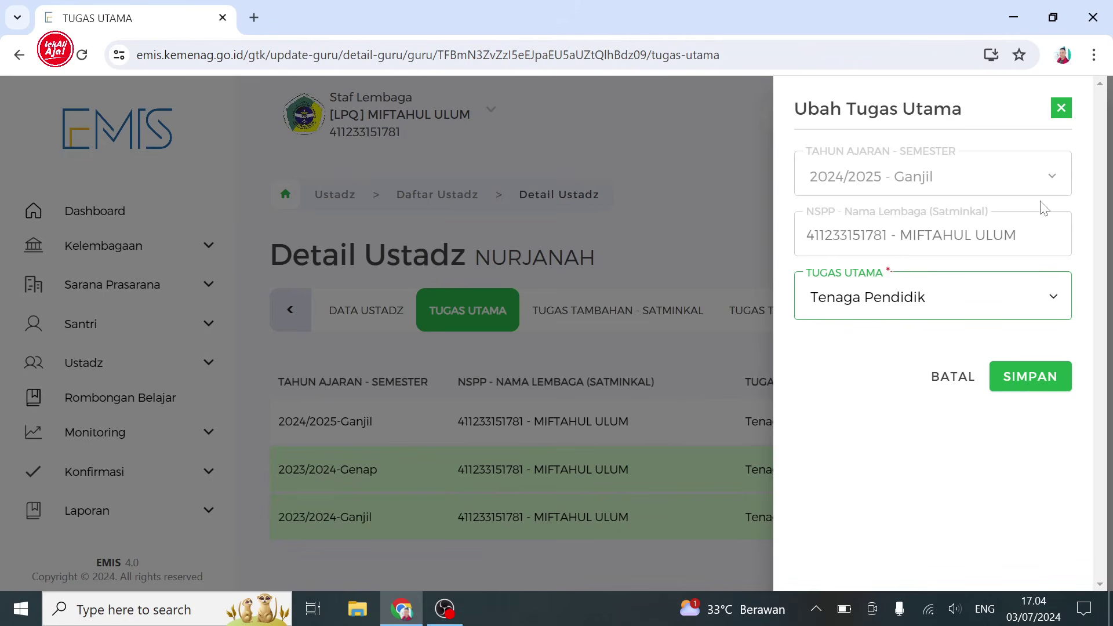
pyautogui.click(1061, 109)
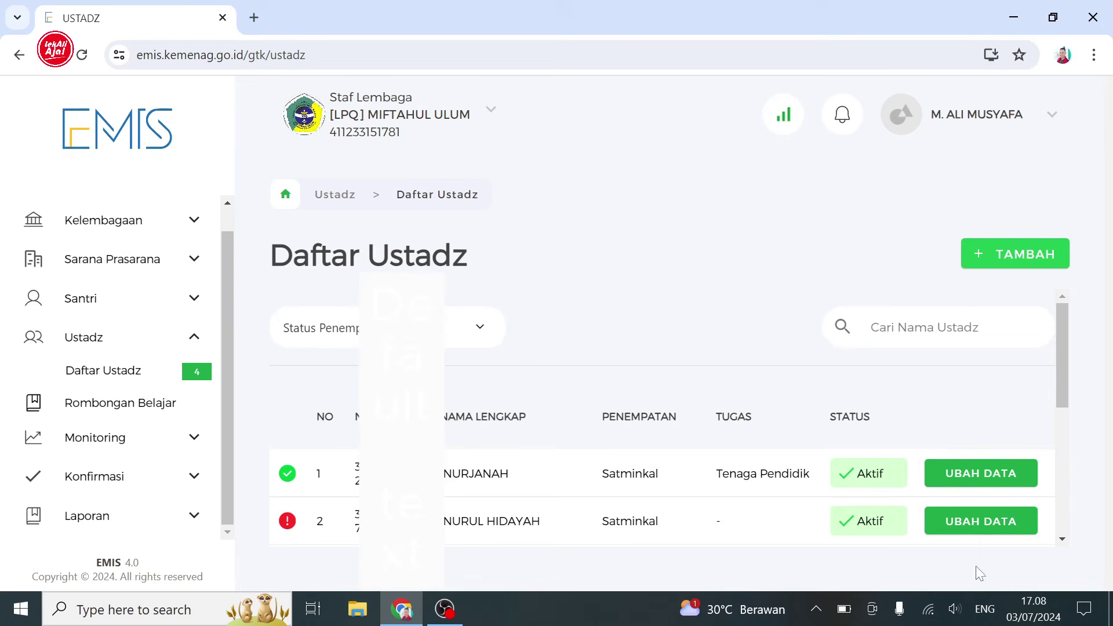
pyautogui.click(976, 530)
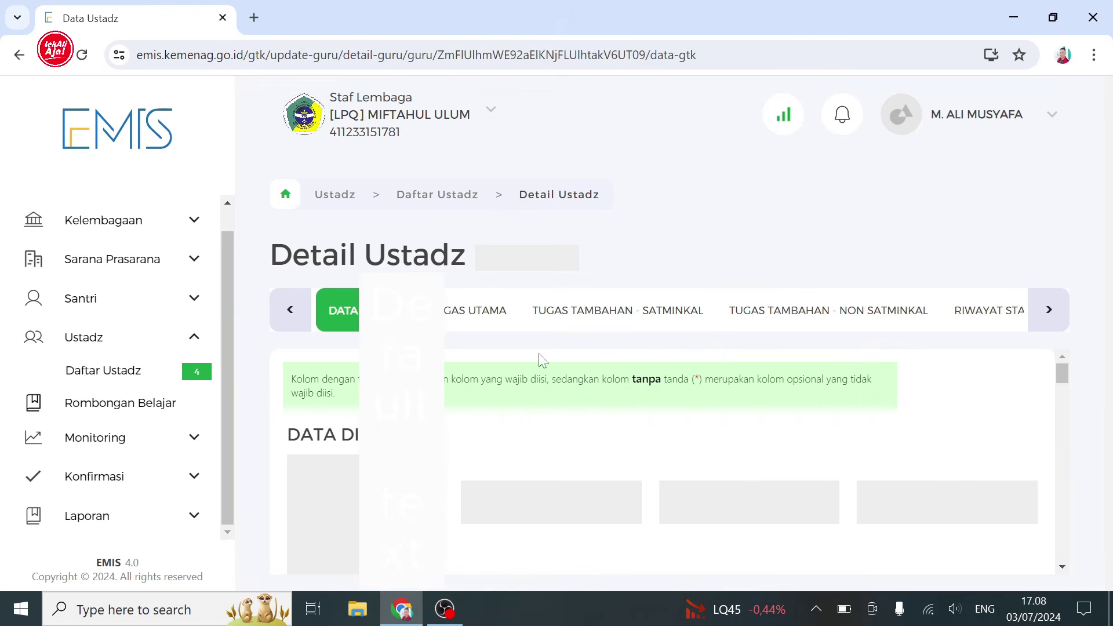
pyautogui.click(476, 316)
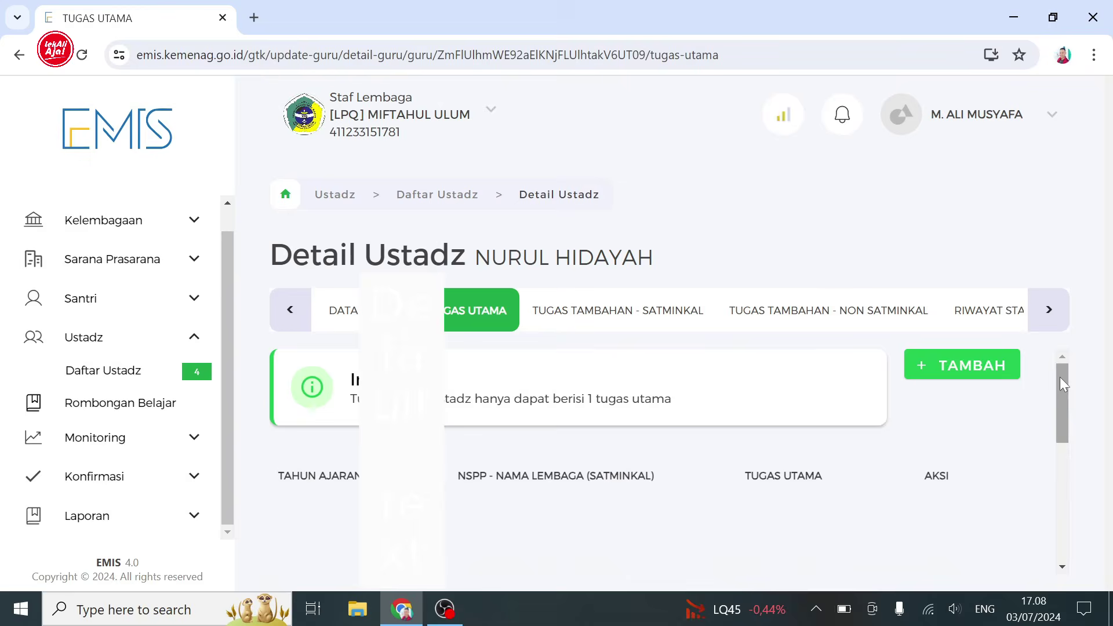
pyautogui.click(965, 368)
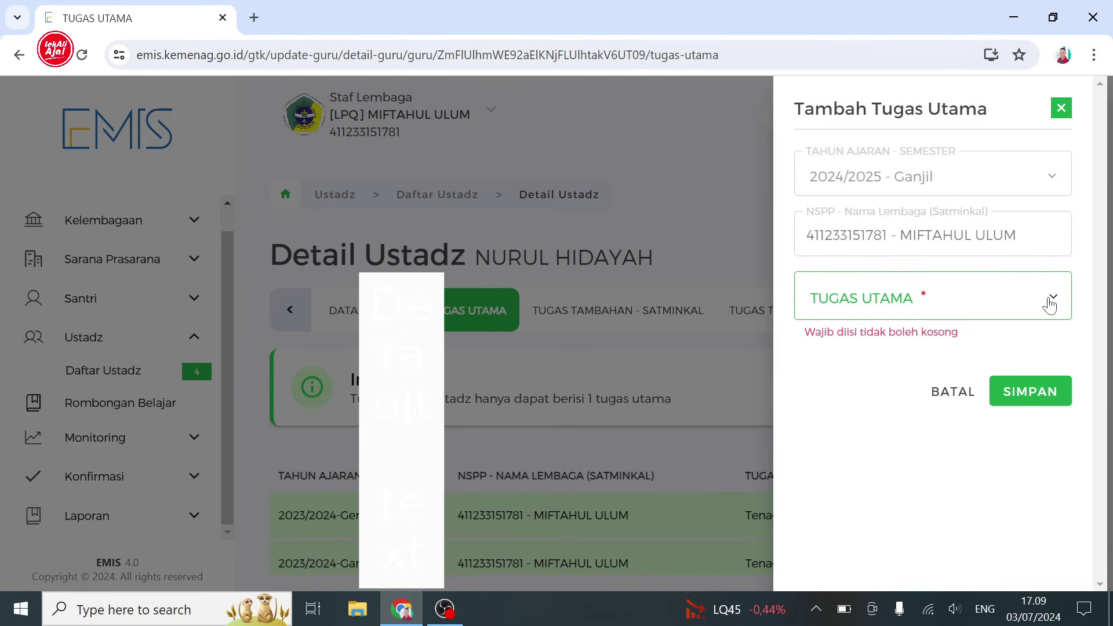
pyautogui.click(1050, 305)
pyautogui.click(1003, 463)
pyautogui.click(1027, 378)
pyautogui.click(612, 439)
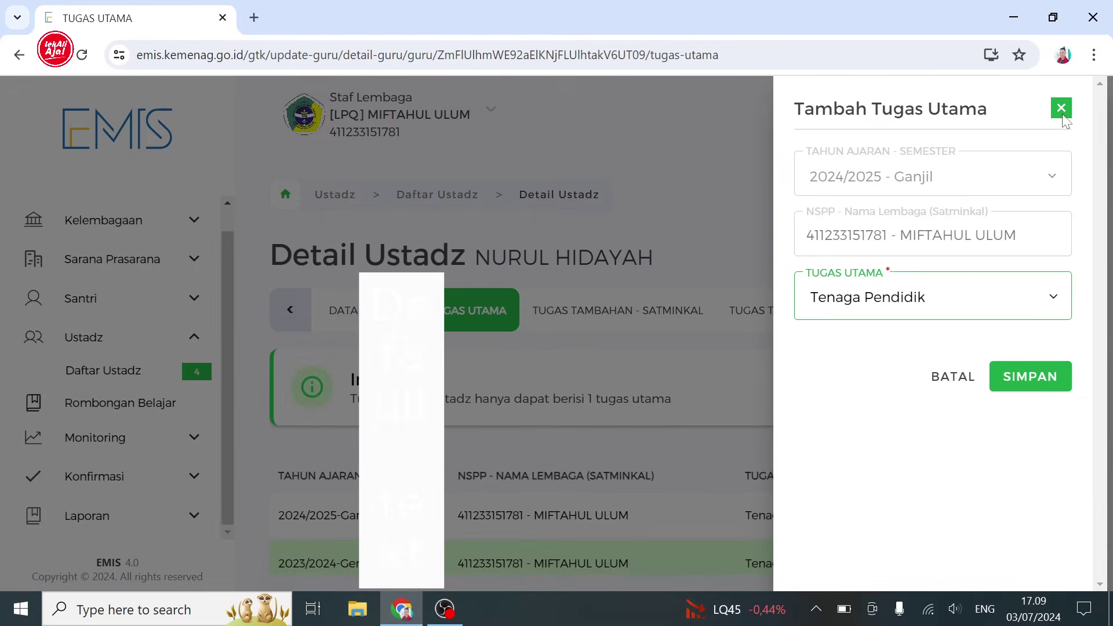
pyautogui.click(1026, 377)
pyautogui.click(598, 433)
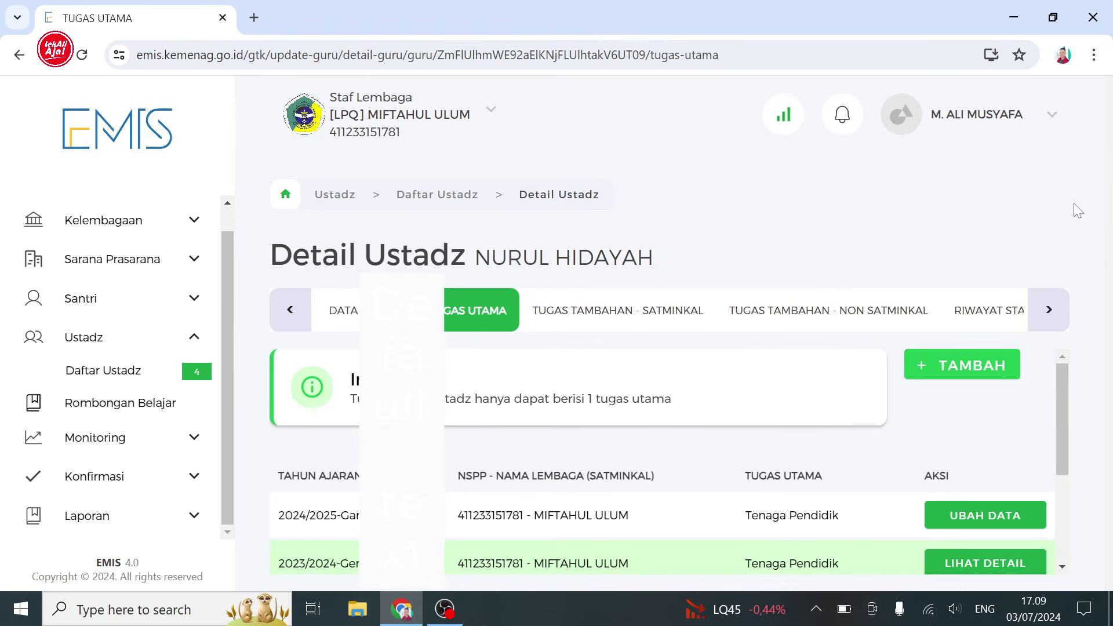
pyautogui.click(154, 386)
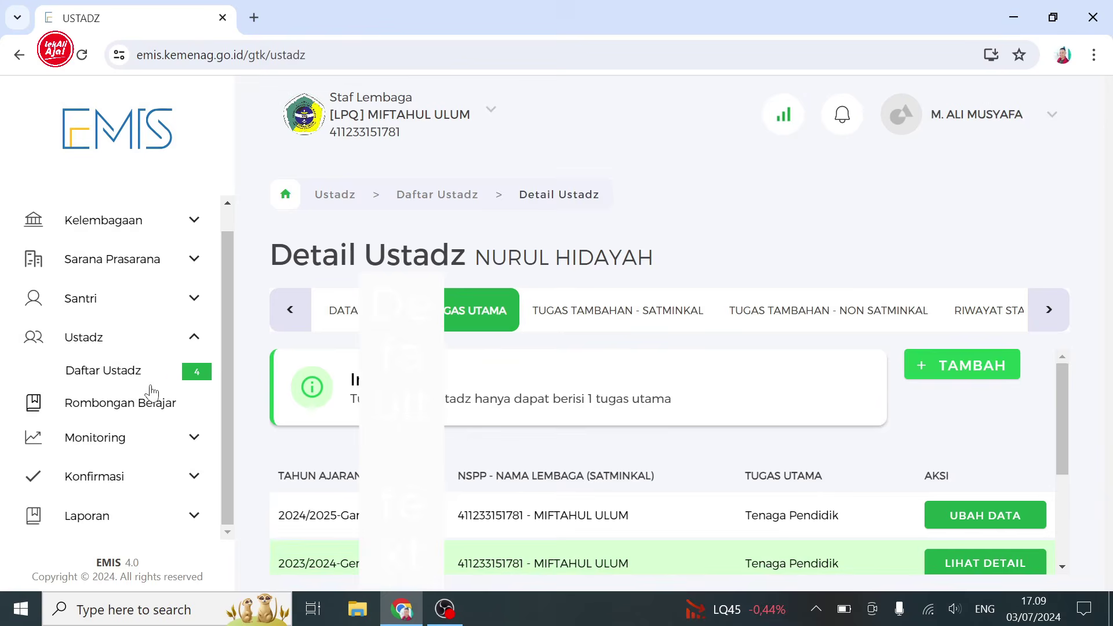
pyautogui.scroll(-3, 1062, 412)
pyautogui.click(962, 387)
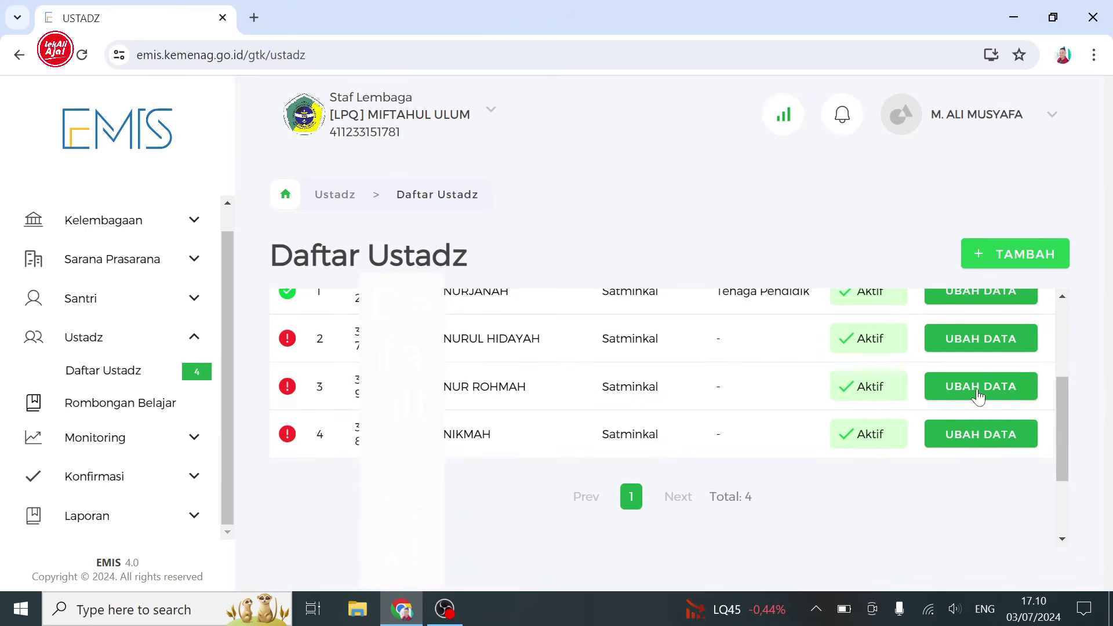
pyautogui.click(464, 316)
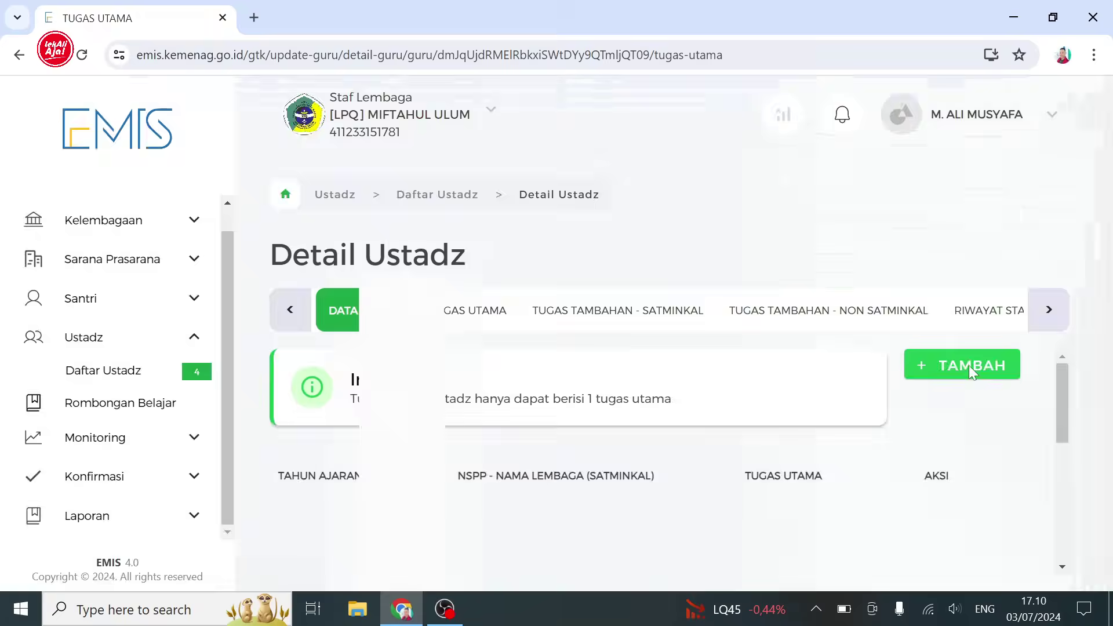
pyautogui.click(969, 366)
pyautogui.click(1049, 304)
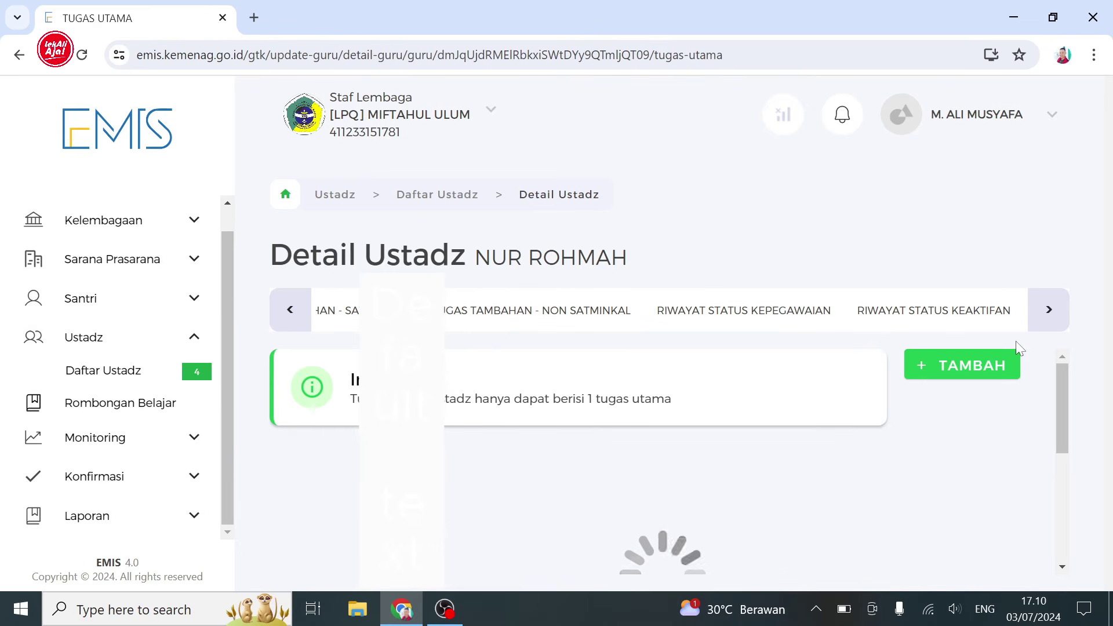
pyautogui.click(291, 304)
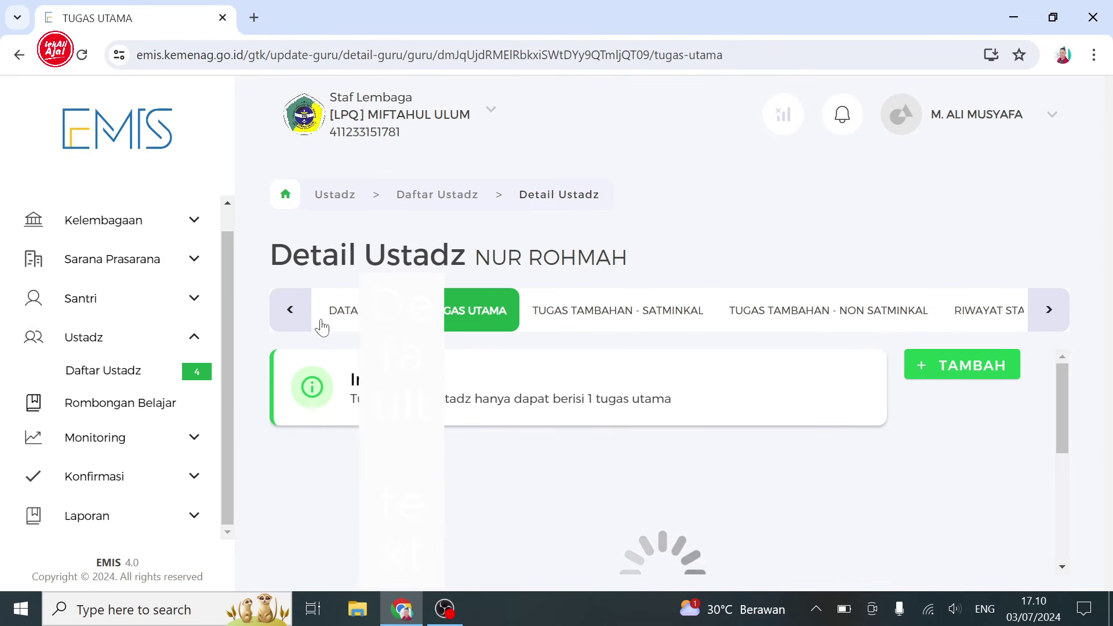
pyautogui.click(954, 366)
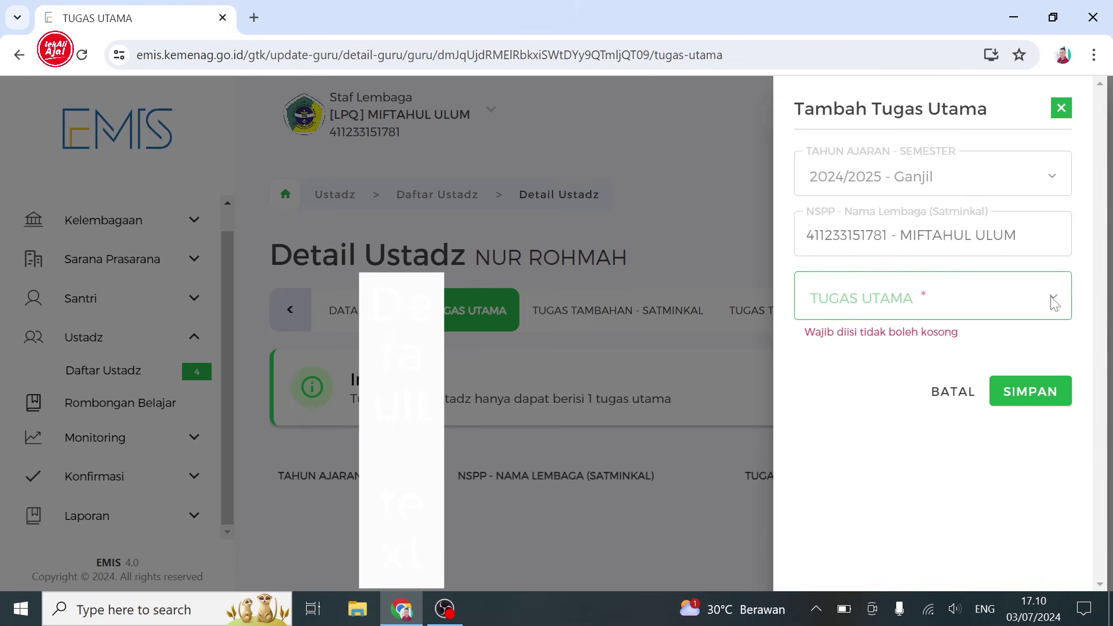
pyautogui.click(1061, 108)
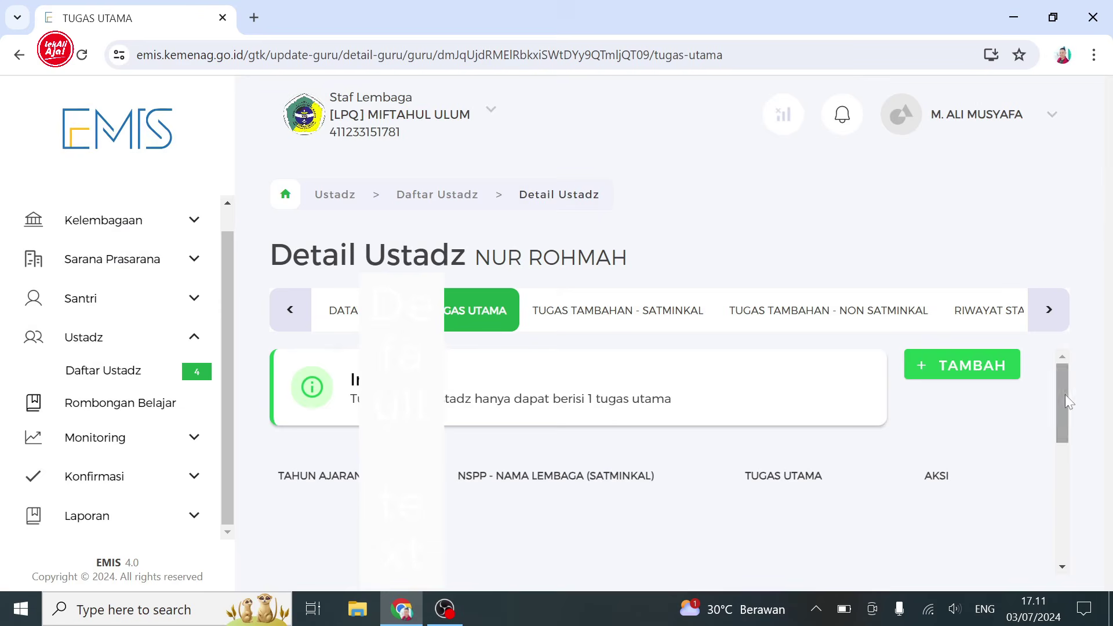
pyautogui.click(972, 366)
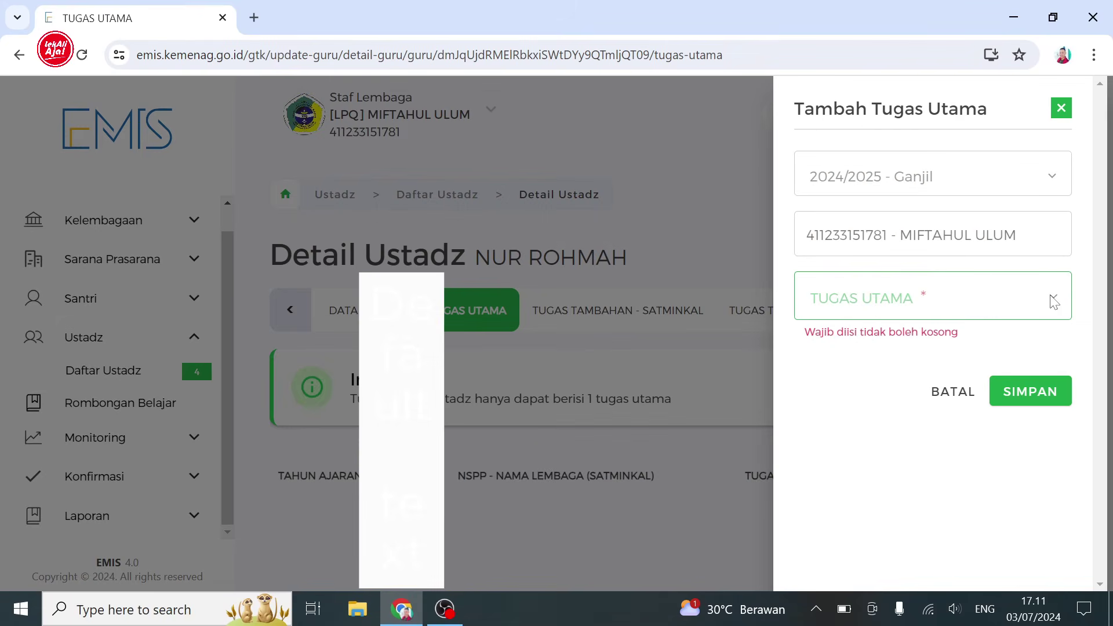
# - Try saving Tenaga Pendidik as main duty, which is rejected with an academic-year-required error
pyautogui.click(972, 304)
pyautogui.click(916, 449)
pyautogui.click(1035, 386)
pyautogui.press('Return')
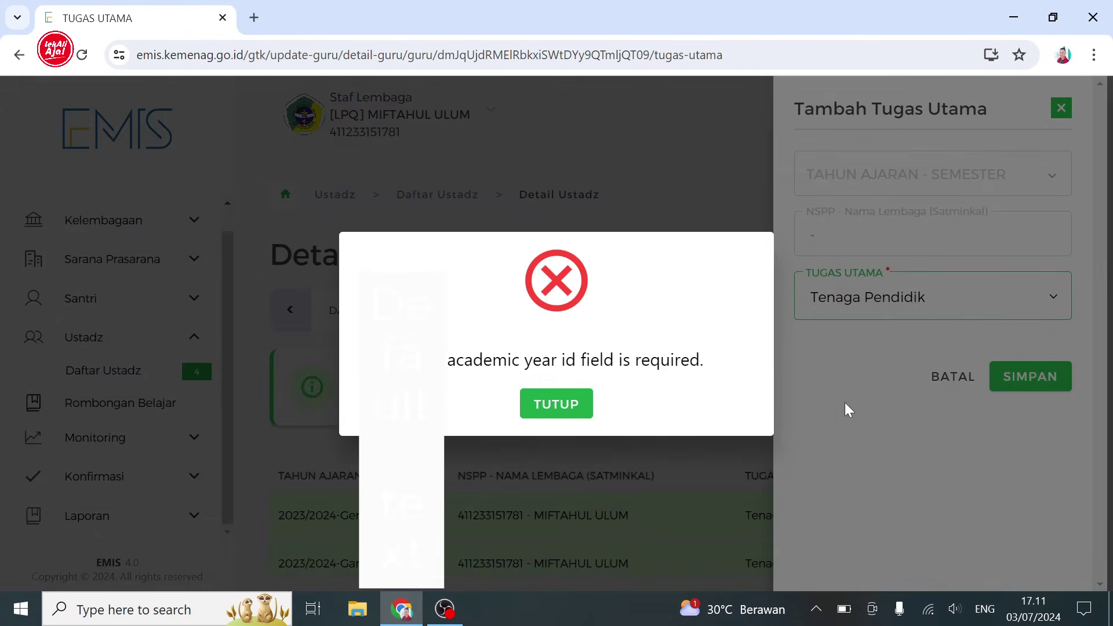
pyautogui.click(574, 412)
pyautogui.click(1013, 382)
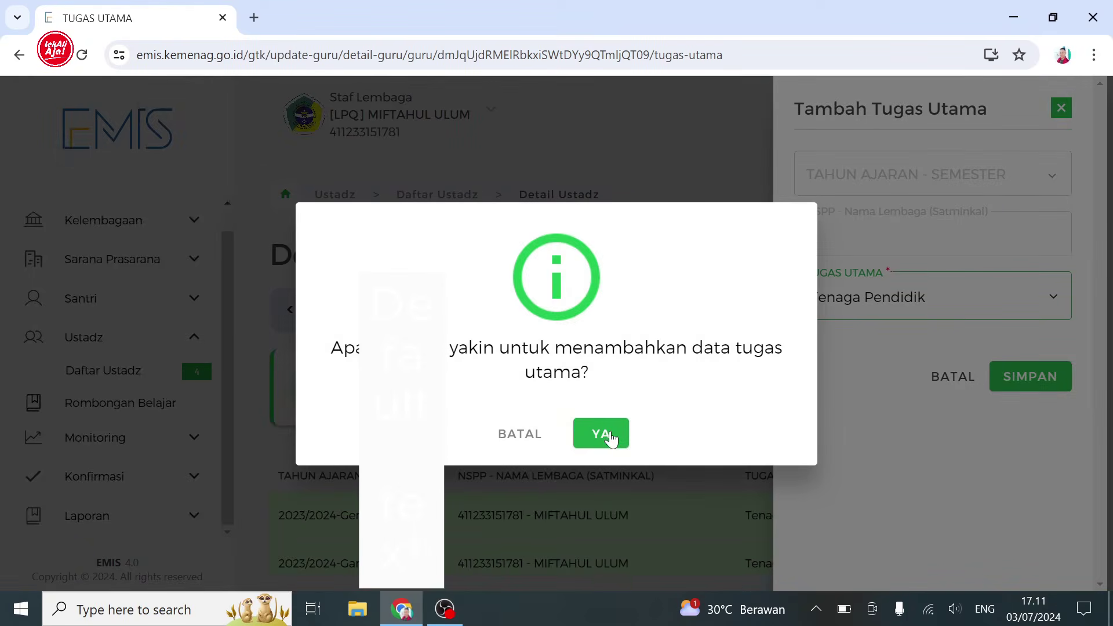
pyautogui.click(608, 433)
pyautogui.click(574, 410)
pyautogui.click(1065, 111)
pyautogui.moveTo(1066, 381); pyautogui.dragTo(1065, 416)
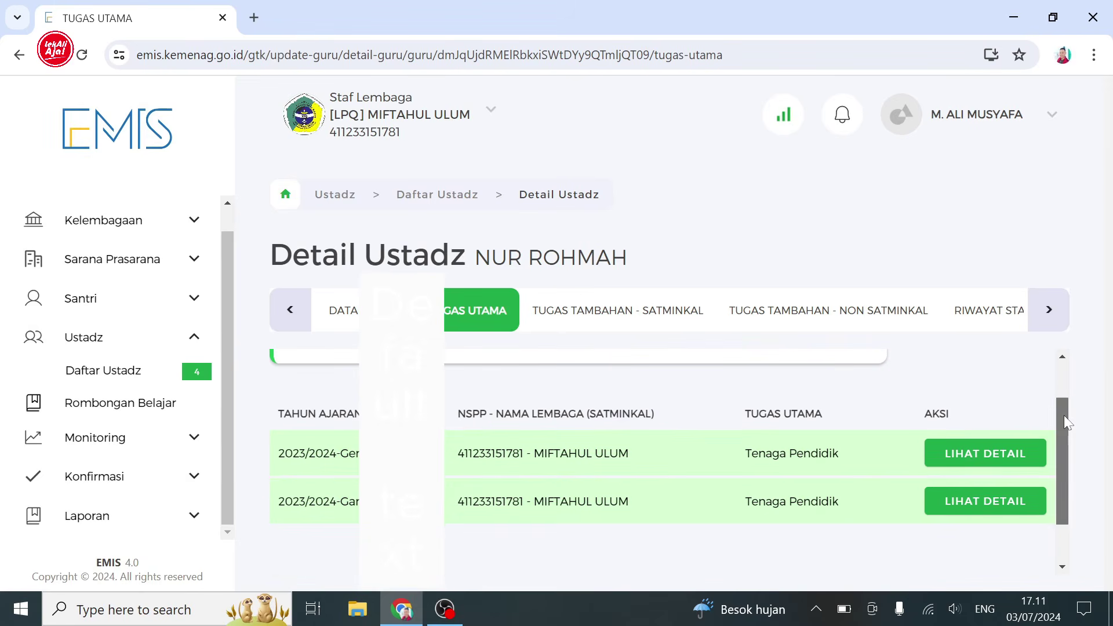
pyautogui.scroll(2, 1058, 415)
# - Successfully save the Tenaga Pendidik main duty and return to the Daftar Ustadz list
pyautogui.click(959, 368)
pyautogui.click(996, 307)
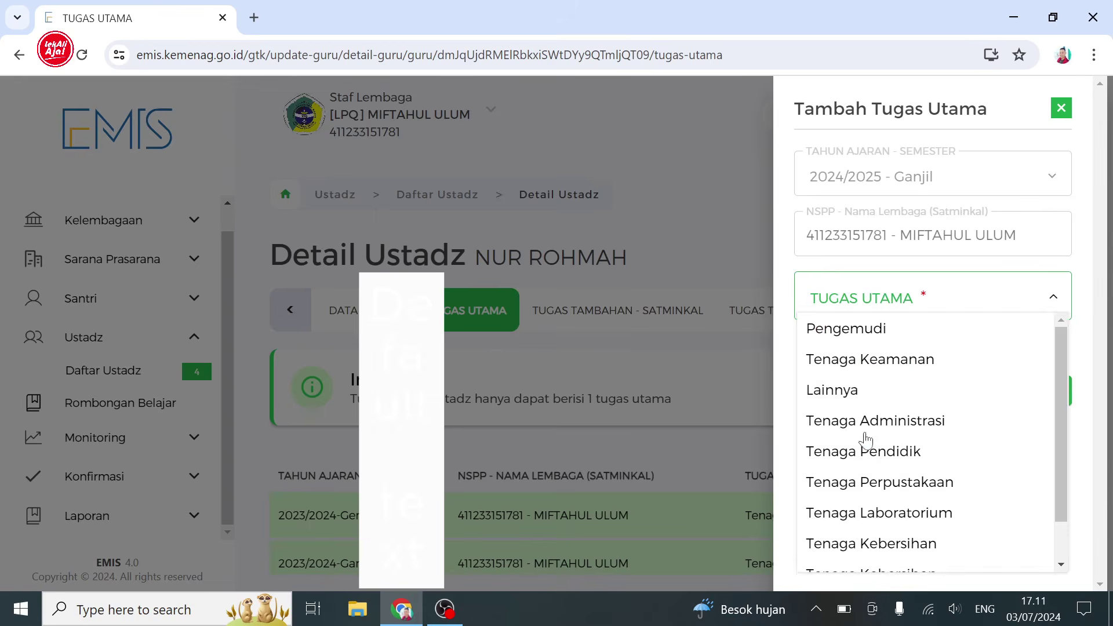
pyautogui.click(887, 451)
pyautogui.click(1031, 376)
pyautogui.click(606, 441)
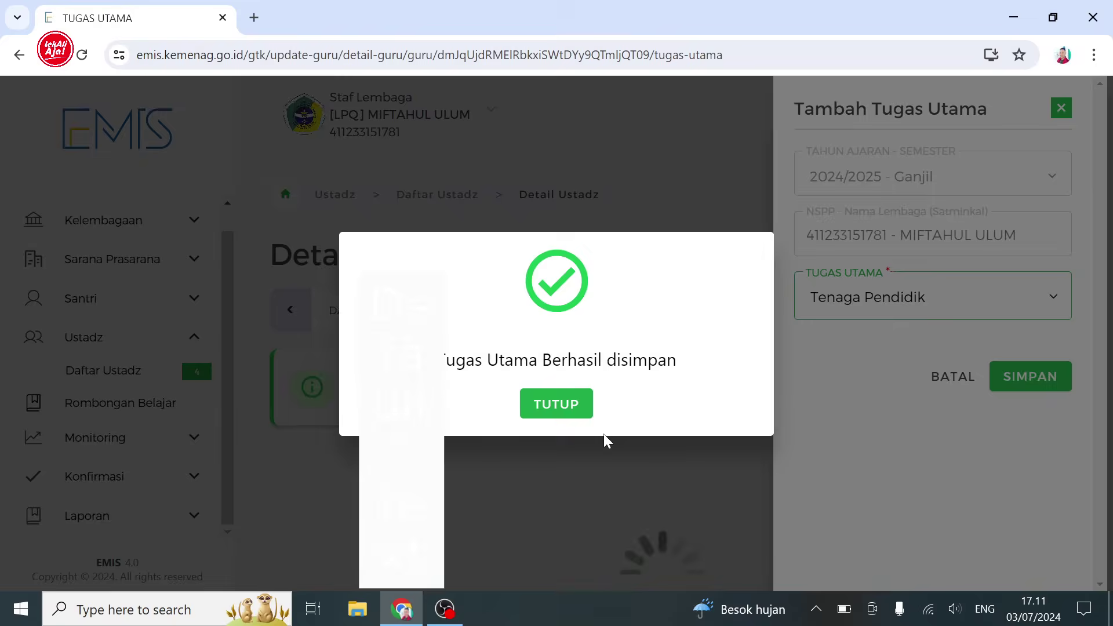
pyautogui.click(571, 407)
pyautogui.click(1061, 109)
pyautogui.click(141, 372)
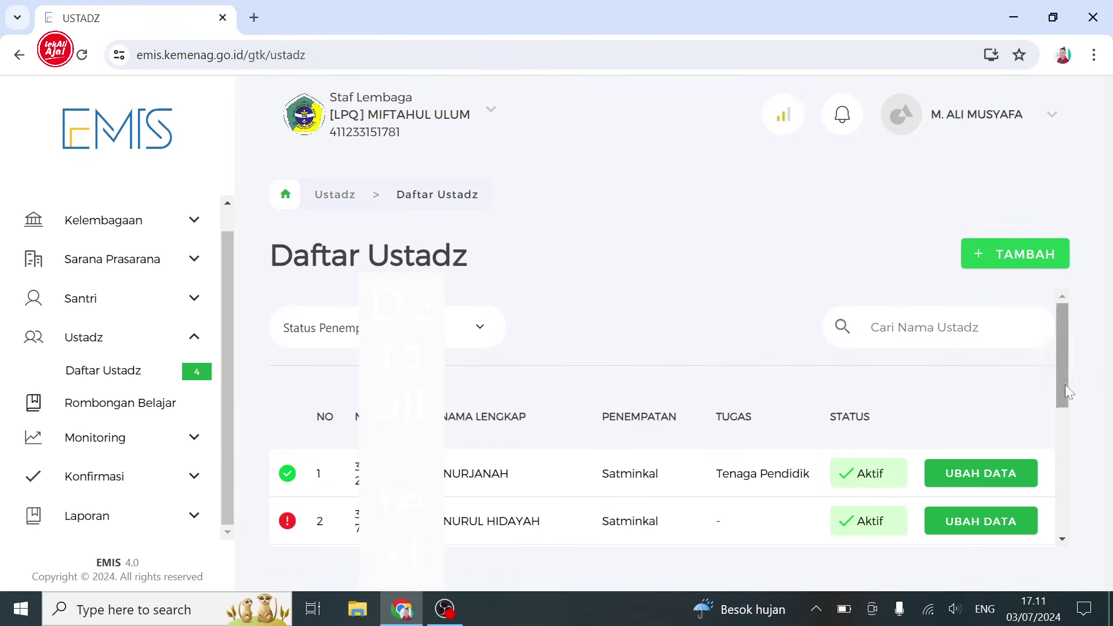
# - Open NIKMAH's record at its Tugas Utama section and bring up the add-main-duty form
pyautogui.scroll(-3, 1065, 384)
pyautogui.click(972, 475)
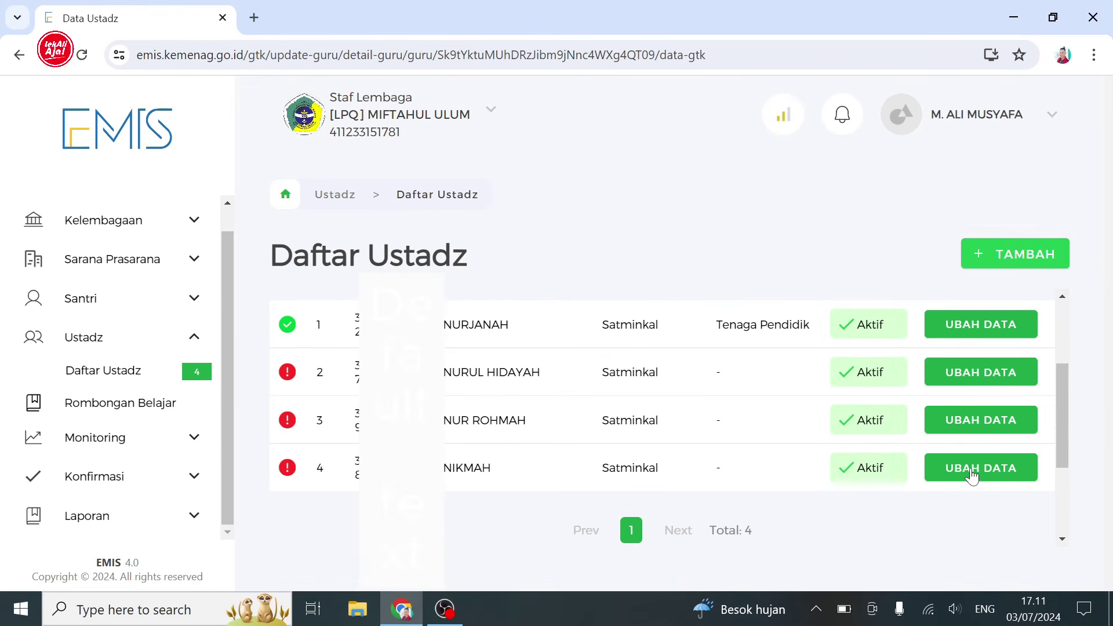
pyautogui.click(470, 313)
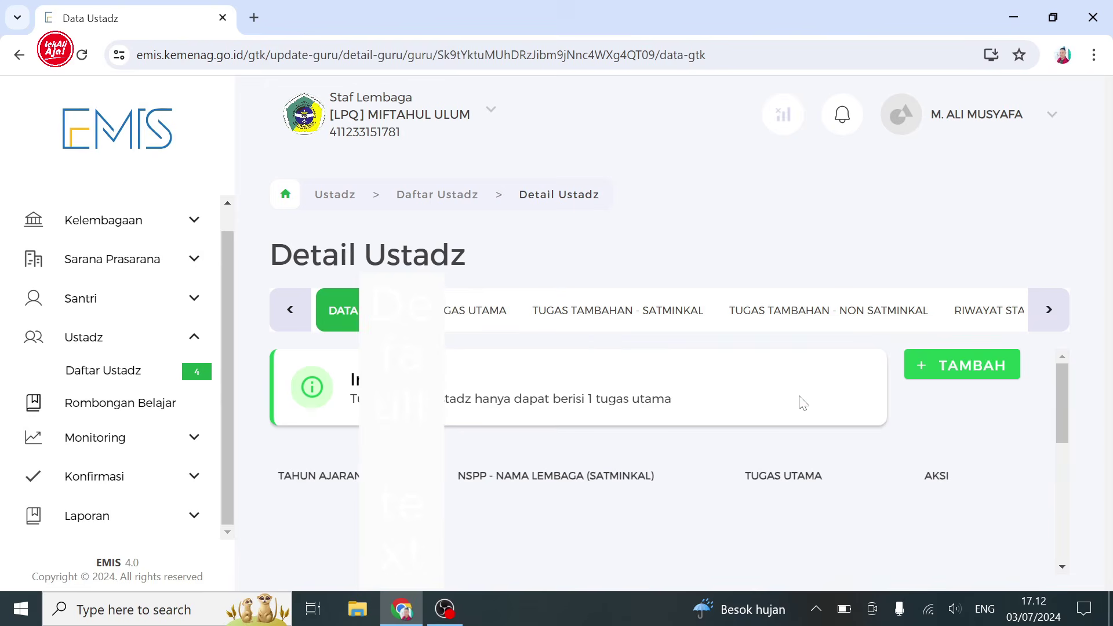
pyautogui.click(950, 370)
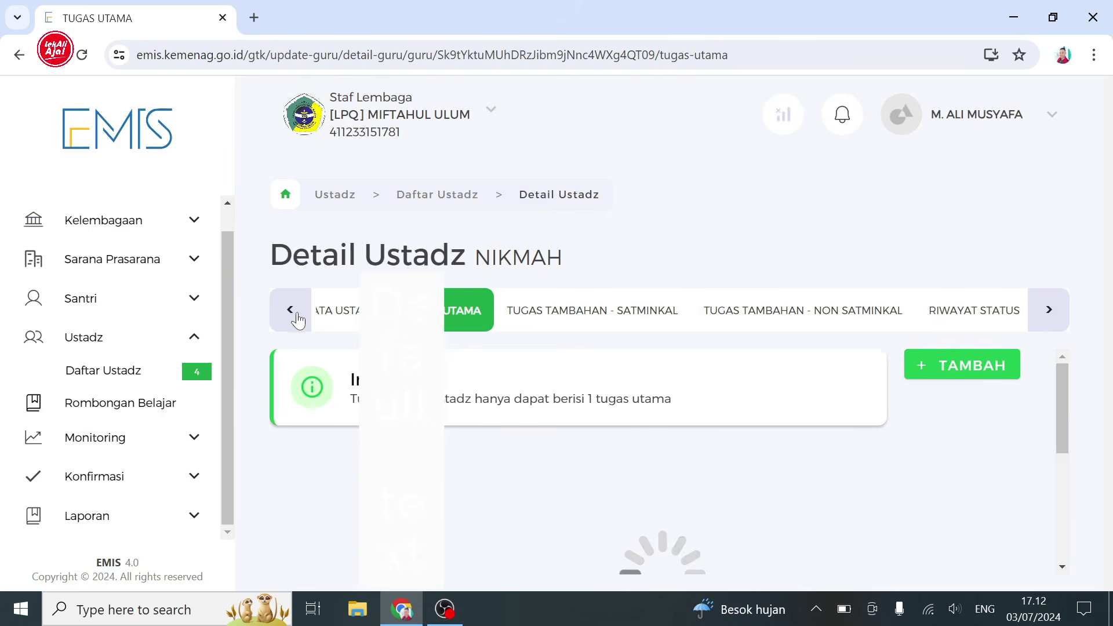
pyautogui.click(926, 364)
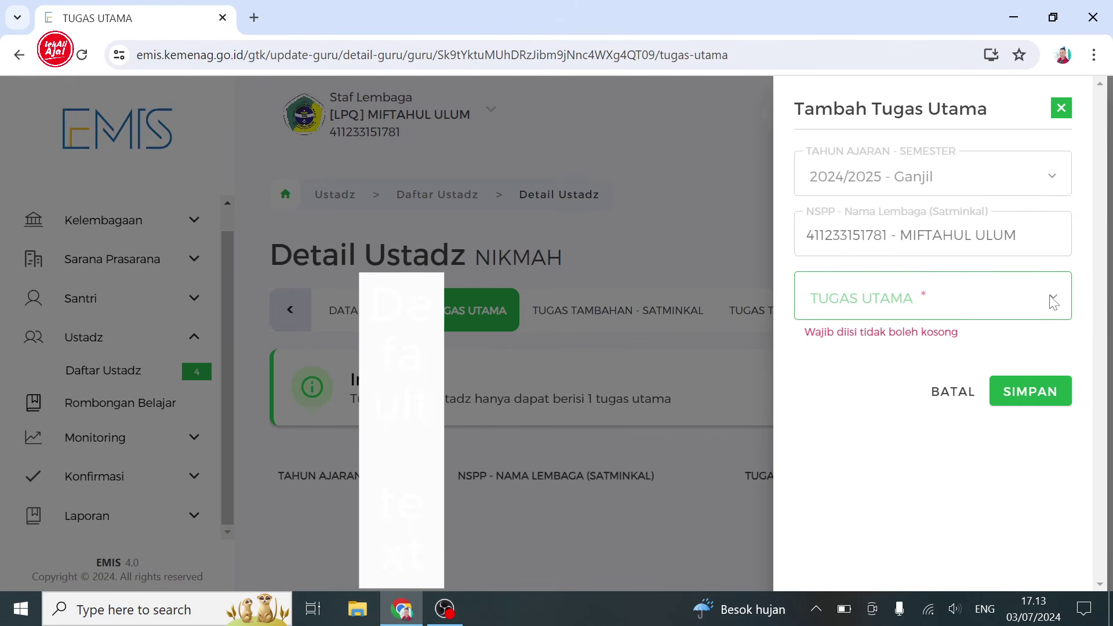
pyautogui.click(1061, 109)
pyautogui.click(962, 370)
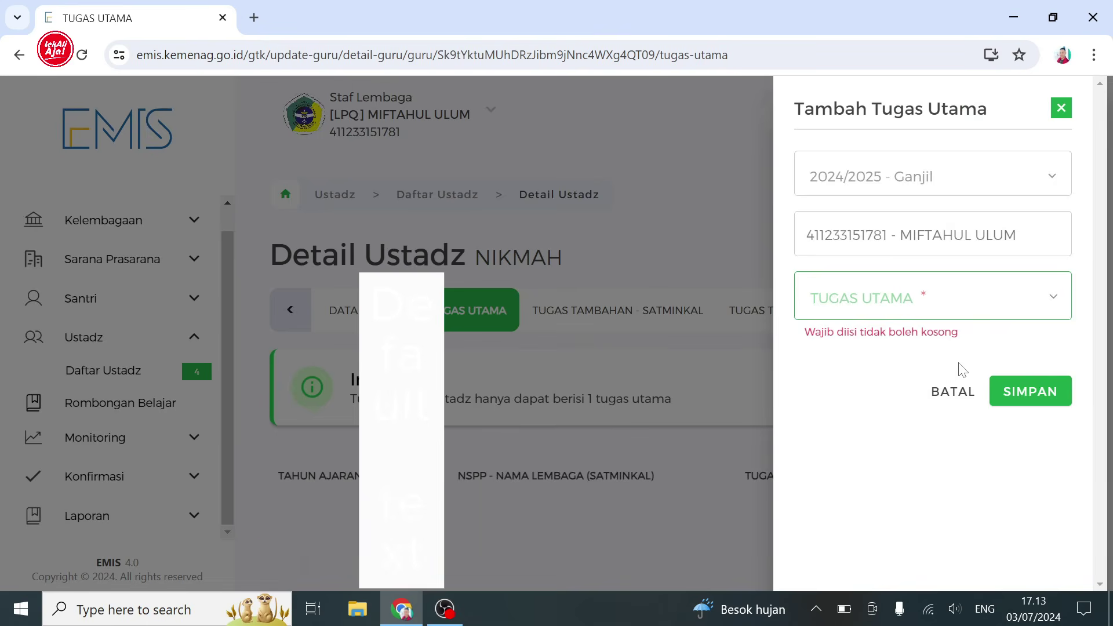
# - Attempt to save Tenaga Pendidik as main duty, repeatedly hitting the academic-year-required error
pyautogui.click(1045, 299)
pyautogui.click(927, 456)
pyautogui.click(1030, 376)
pyautogui.click(601, 434)
pyautogui.click(571, 413)
pyautogui.click(1020, 378)
pyautogui.click(609, 434)
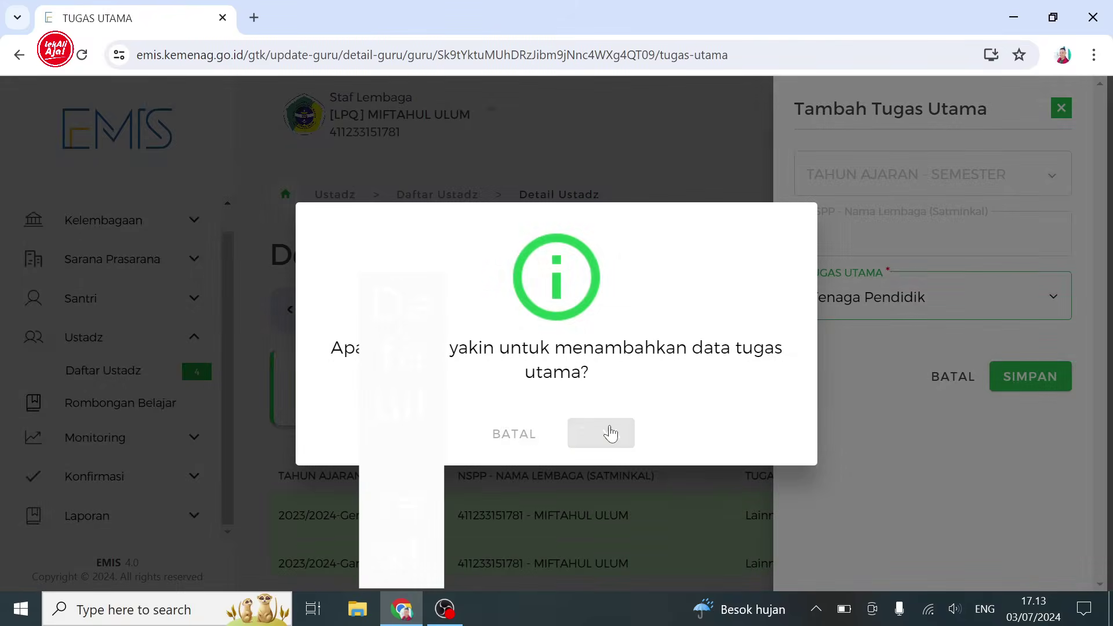
pyautogui.click(1020, 378)
pyautogui.click(608, 435)
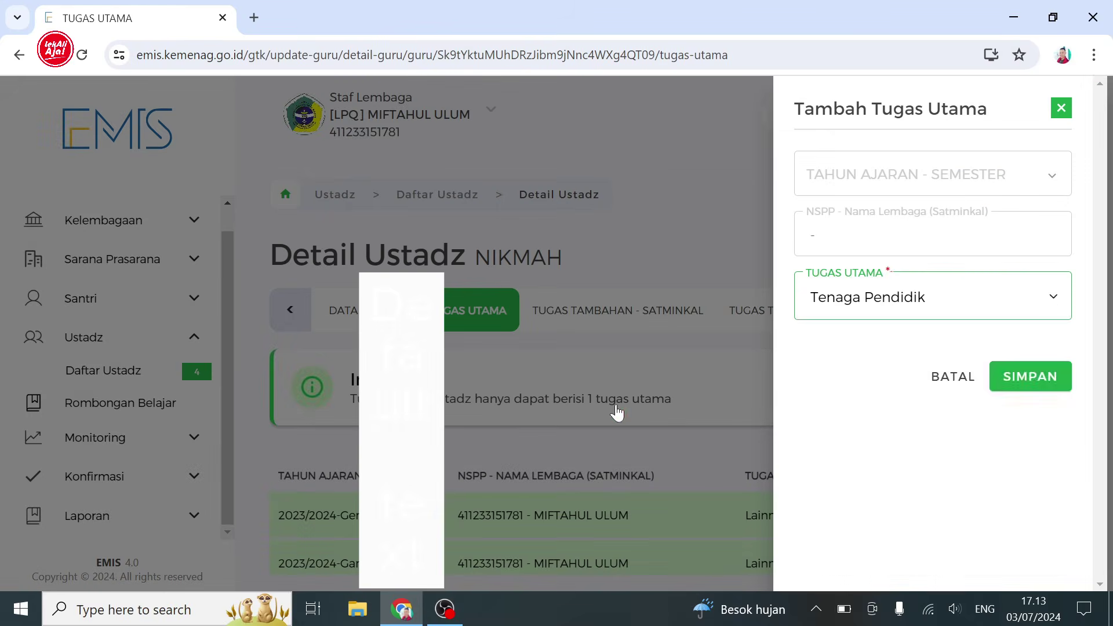
# - Try Tenaga Administrasi as the main duty instead, which also fails, and close the form
pyautogui.click(1048, 296)
pyautogui.click(962, 424)
pyautogui.click(1030, 380)
pyautogui.click(601, 433)
pyautogui.click(568, 412)
pyautogui.click(1061, 110)
# - Save a 2024/2025-Ganjil Tenaga Pendidik main duty for NIKMAH and close the panel
pyautogui.click(977, 364)
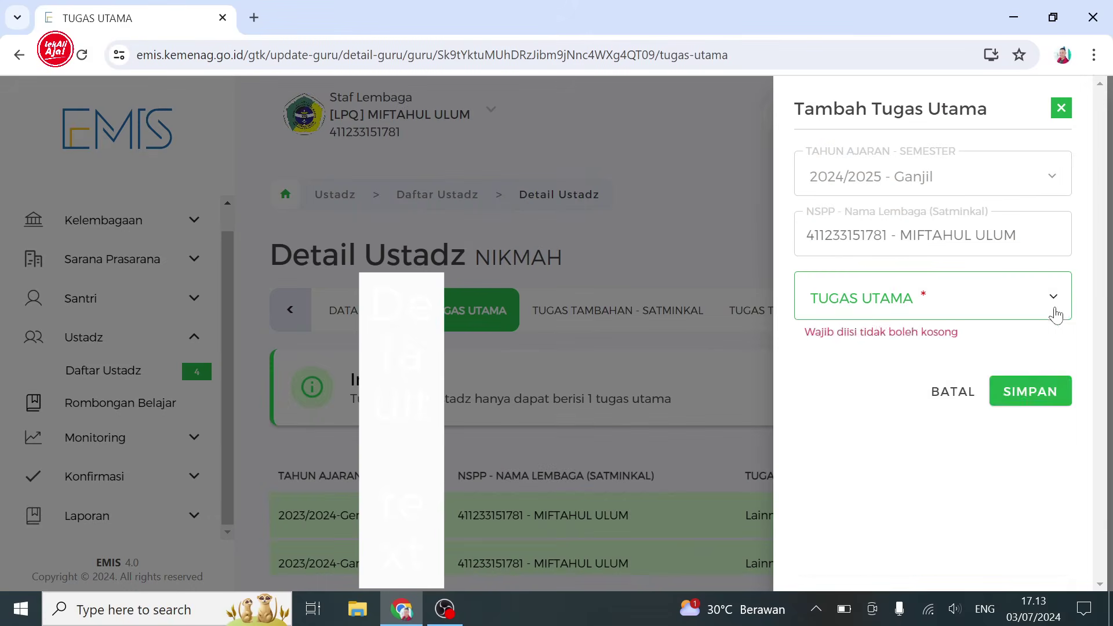
pyautogui.click(1053, 309)
pyautogui.click(922, 445)
pyautogui.click(1030, 378)
pyautogui.click(607, 436)
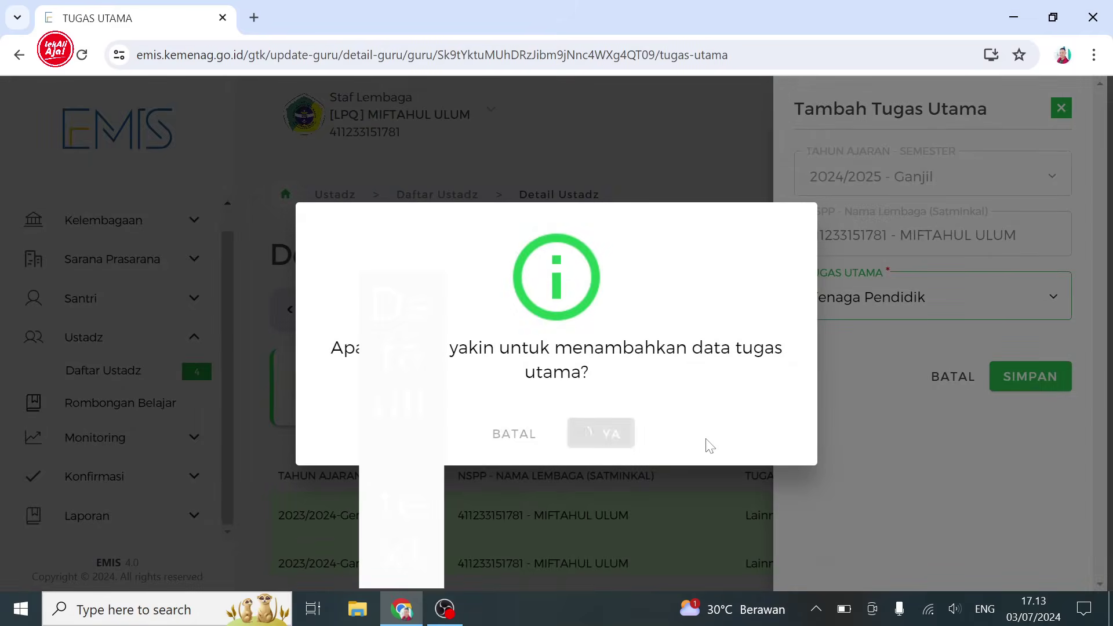
pyautogui.click(573, 416)
pyautogui.click(1062, 110)
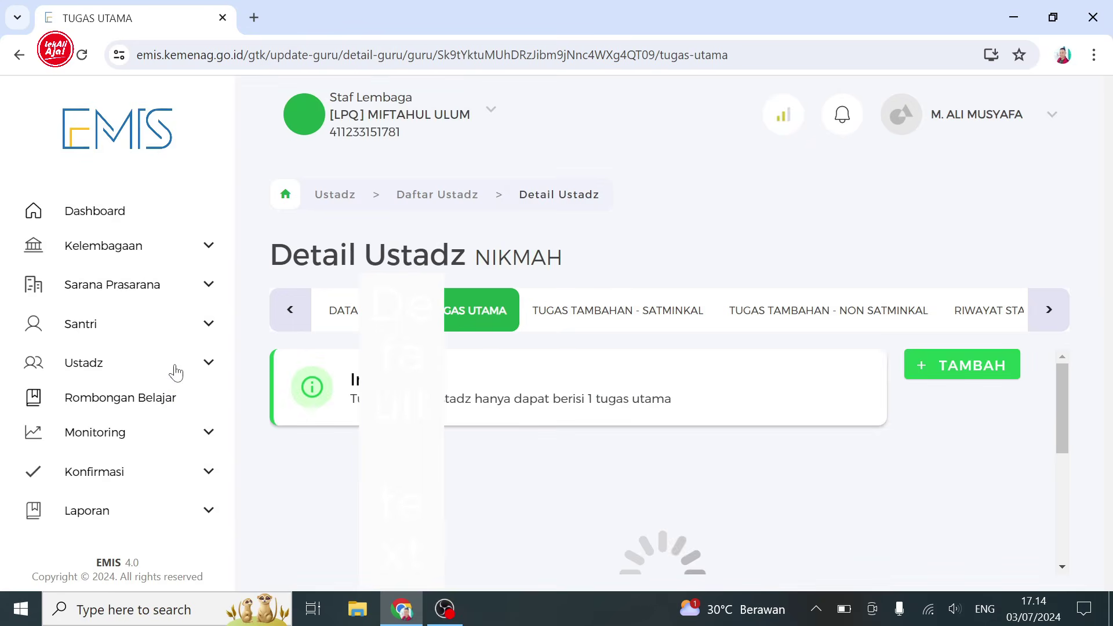
pyautogui.click(176, 371)
# - Review Daftar Ustadz, now showing all four ustadz as Tenaga Pendidik, and expand the Konfirmasi menu
pyautogui.click(153, 399)
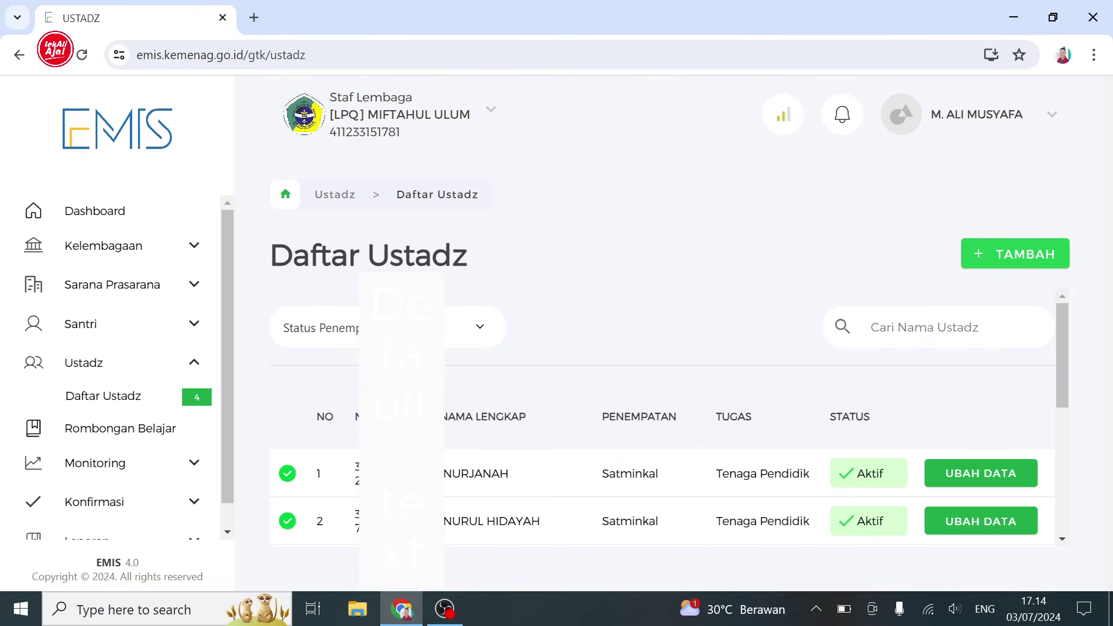
pyautogui.moveTo(1063, 397); pyautogui.dragTo(1081, 420)
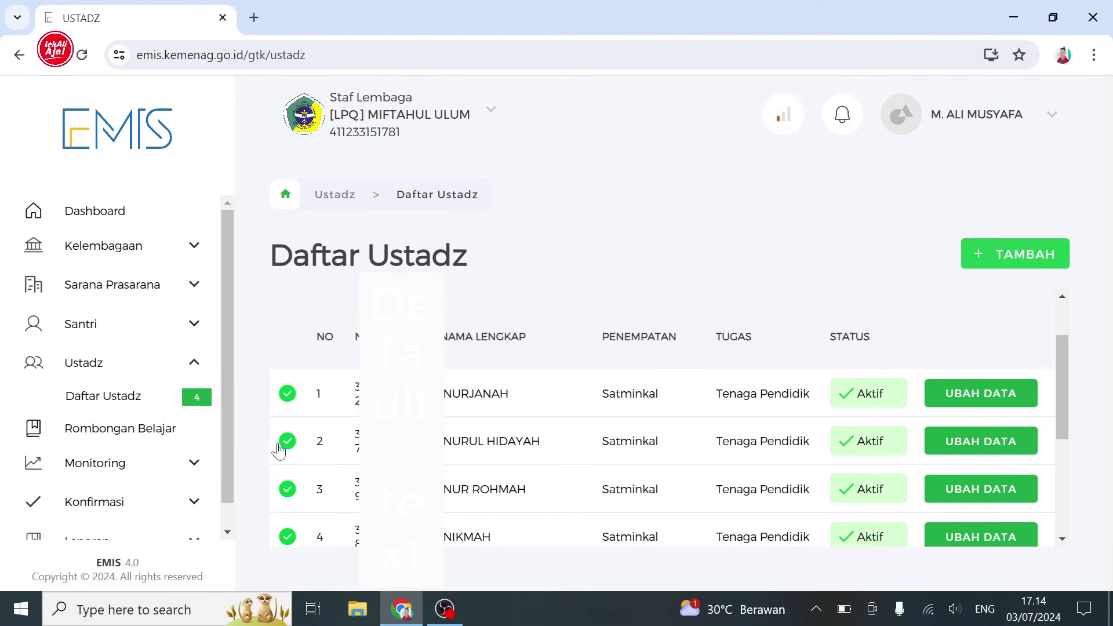
pyautogui.moveTo(228, 429); pyautogui.dragTo(227, 467)
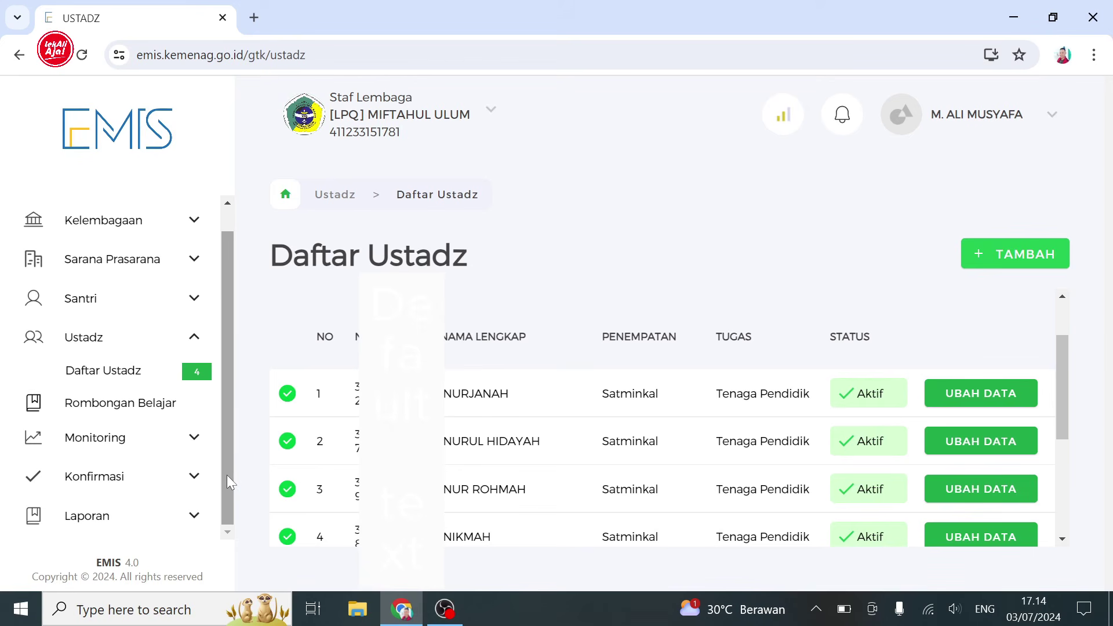
pyautogui.click(195, 478)
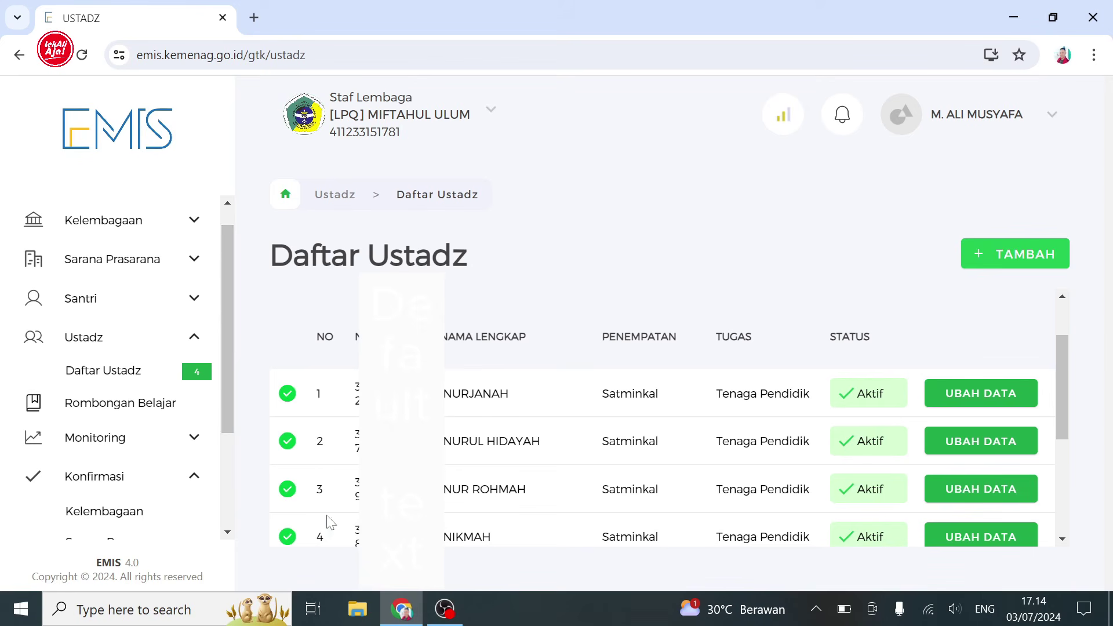
pyautogui.moveTo(232, 411); pyautogui.dragTo(226, 499)
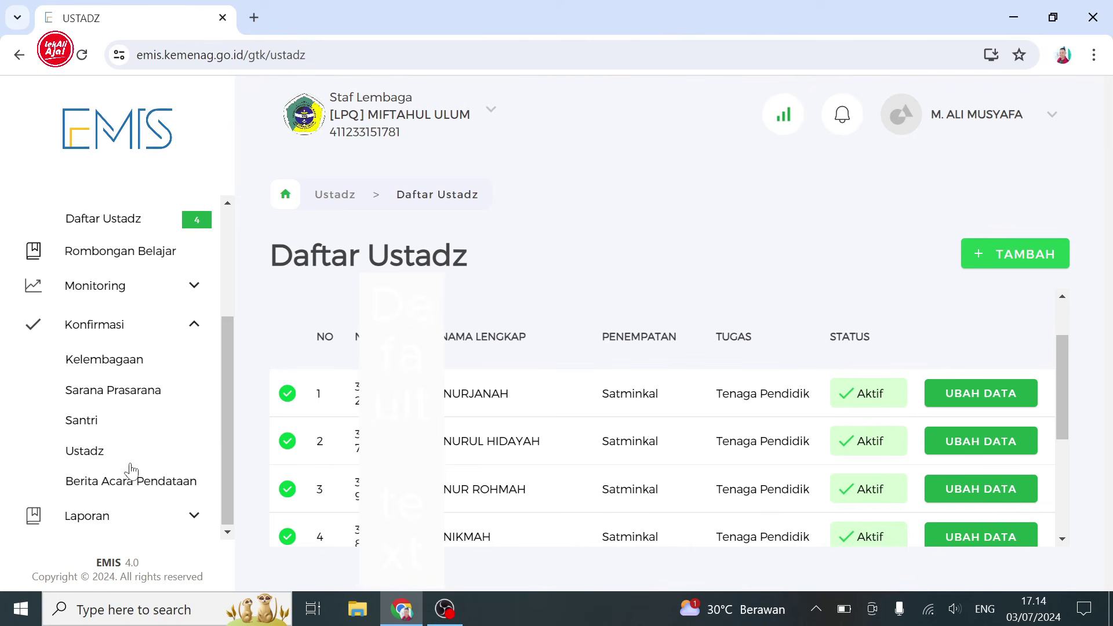
# - Confirm the Santri data for MIFTAHUL ULUM by accepting responsibility and agreeing to the confirmation
pyautogui.click(96, 429)
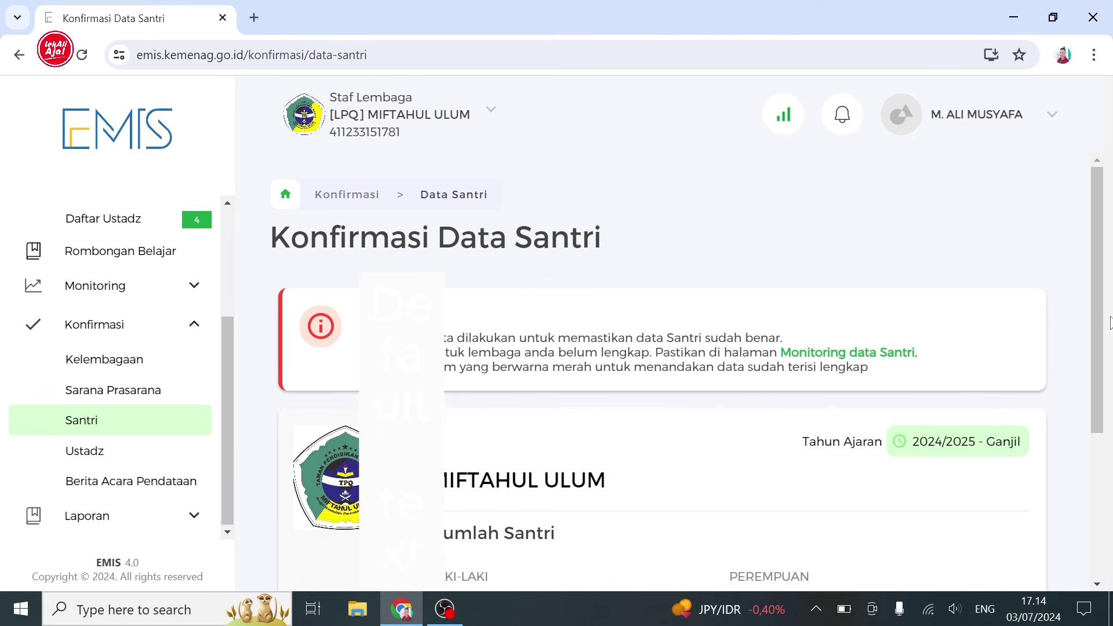
pyautogui.moveTo(1097, 308); pyautogui.dragTo(1096, 447)
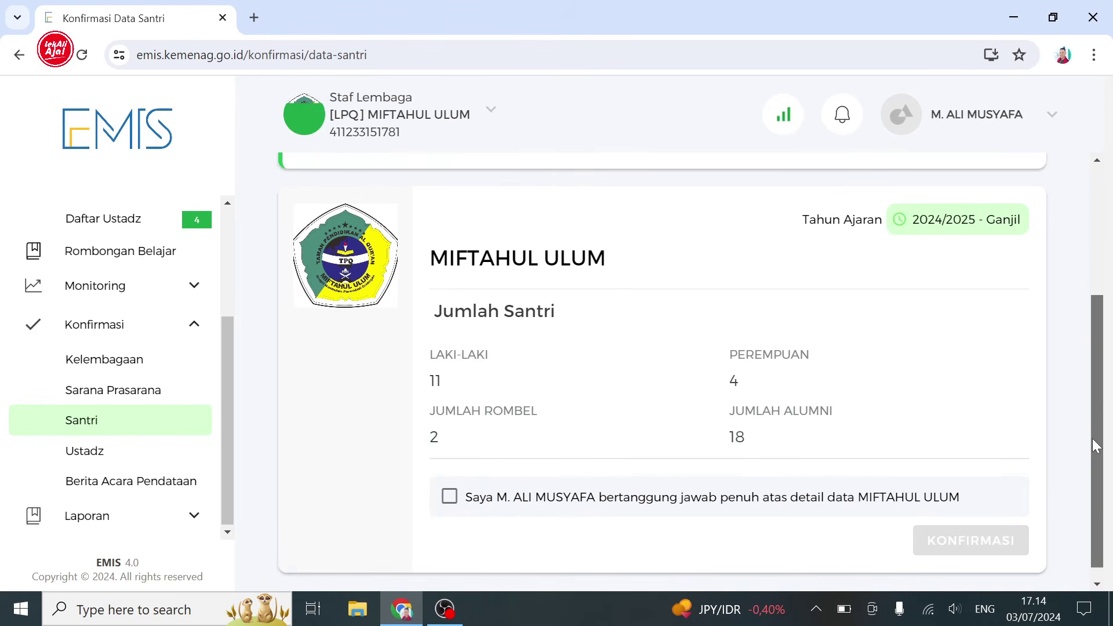
pyautogui.click(450, 490)
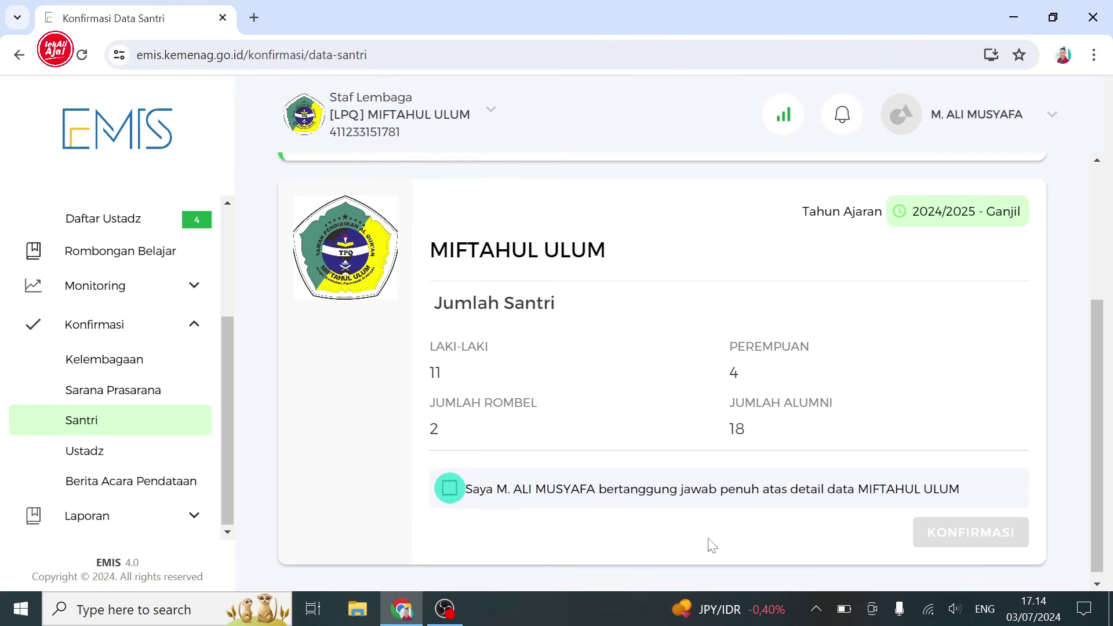
pyautogui.click(958, 533)
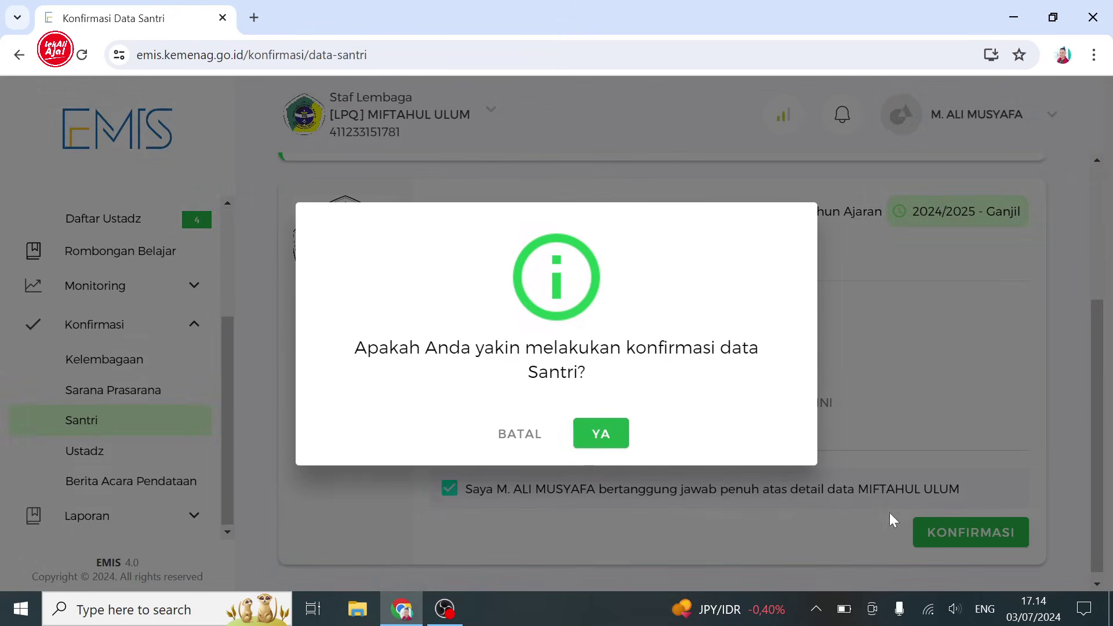
pyautogui.click(606, 443)
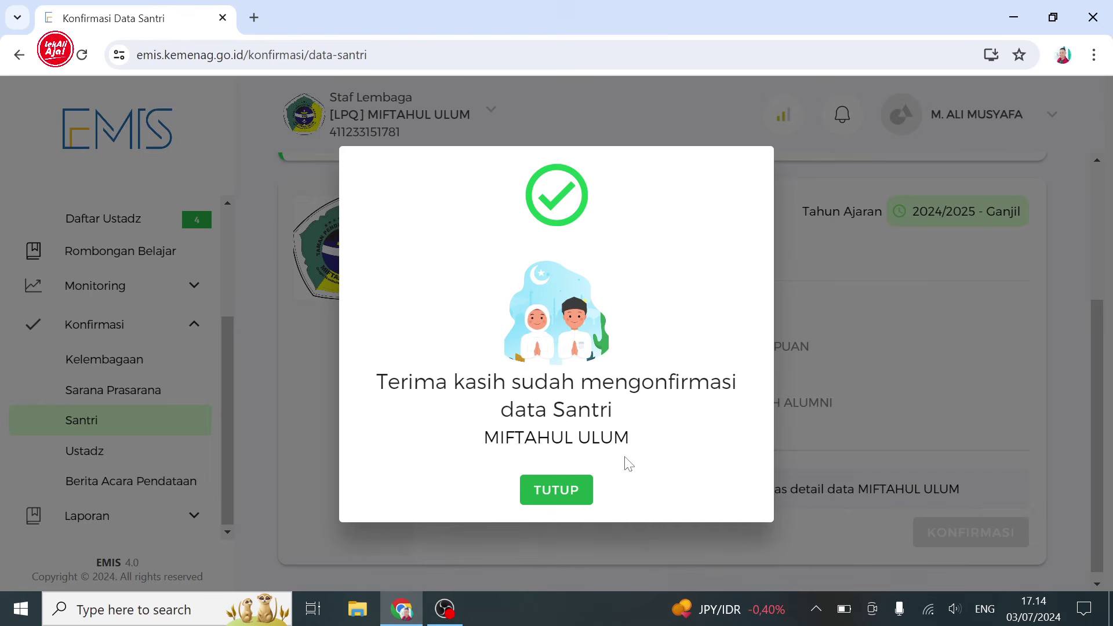
pyautogui.click(570, 493)
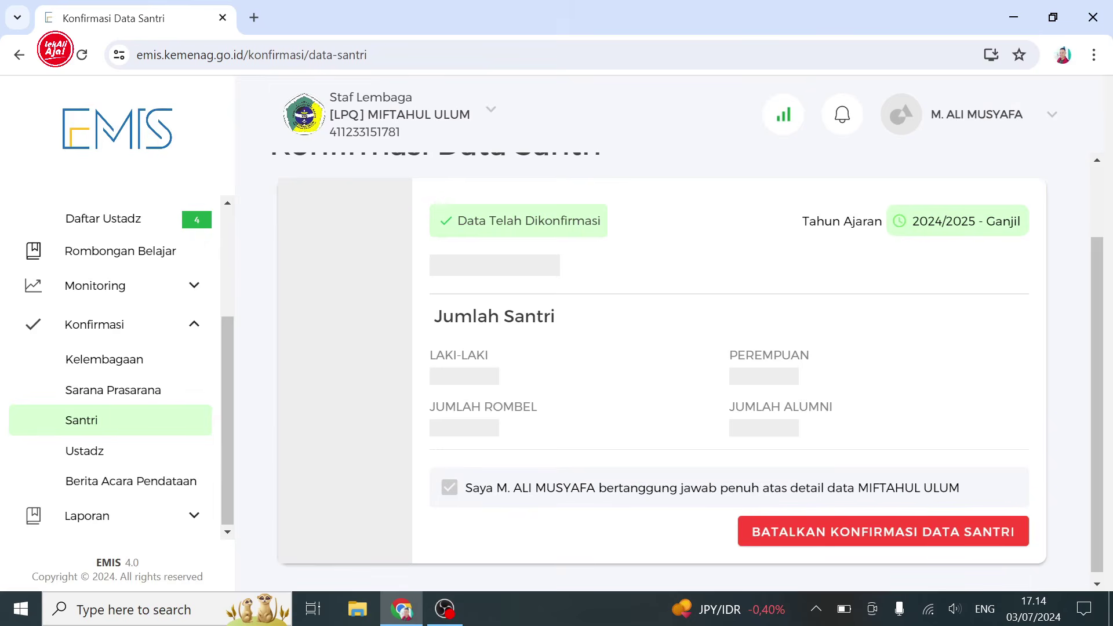
# - Confirm the Ustadz data the same way, then go to Berita Acara Pendataan
pyautogui.click(119, 459)
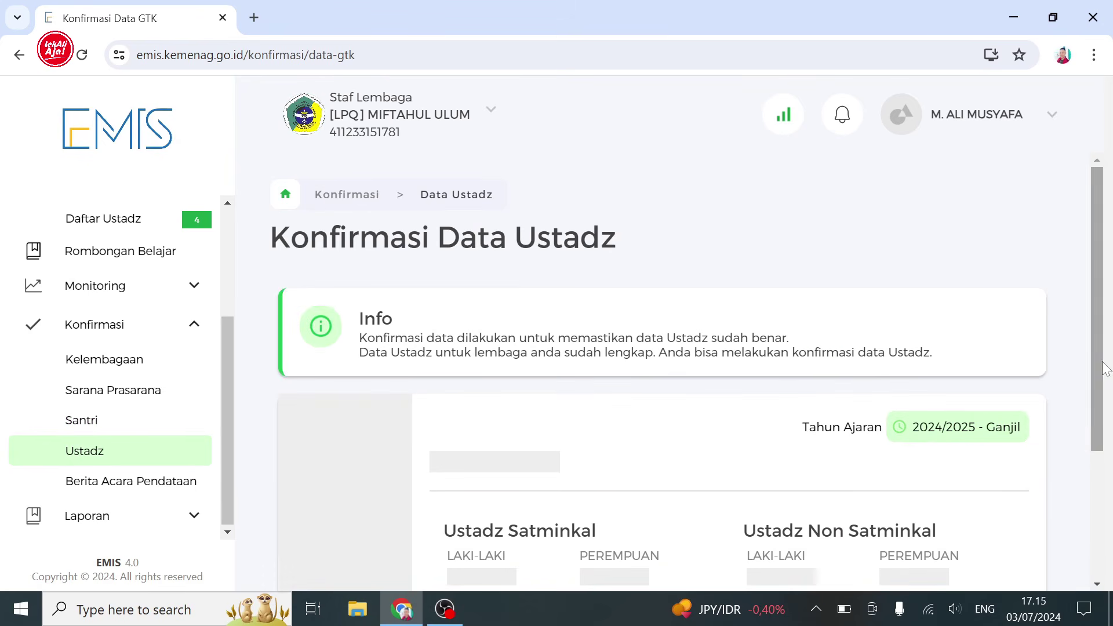
pyautogui.moveTo(1099, 364); pyautogui.dragTo(1092, 485)
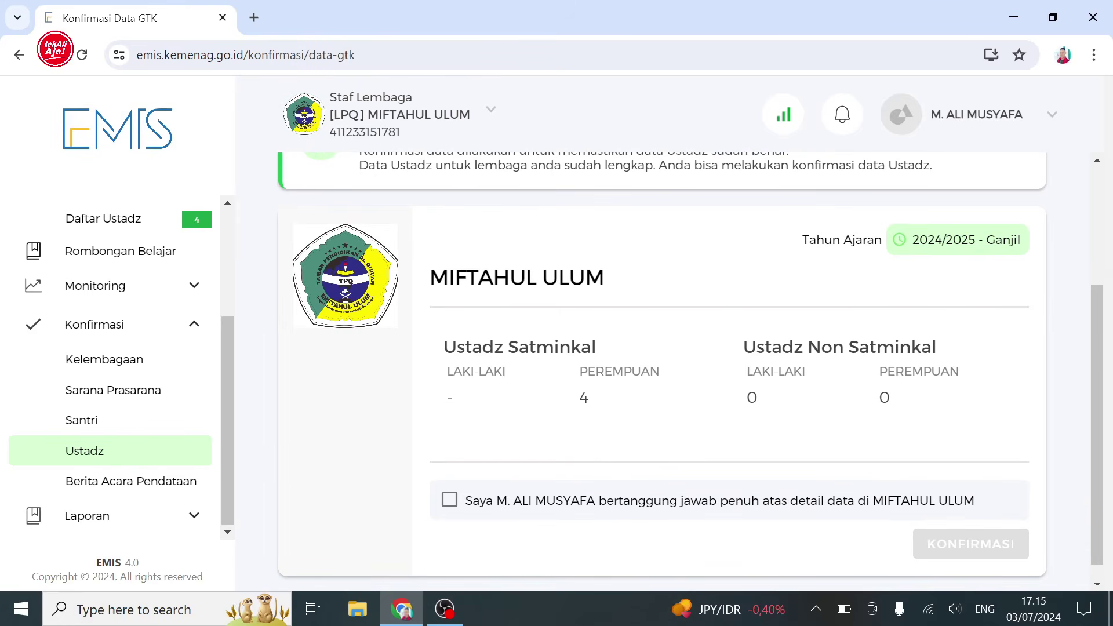
pyautogui.click(450, 501)
pyautogui.click(960, 546)
pyautogui.click(623, 444)
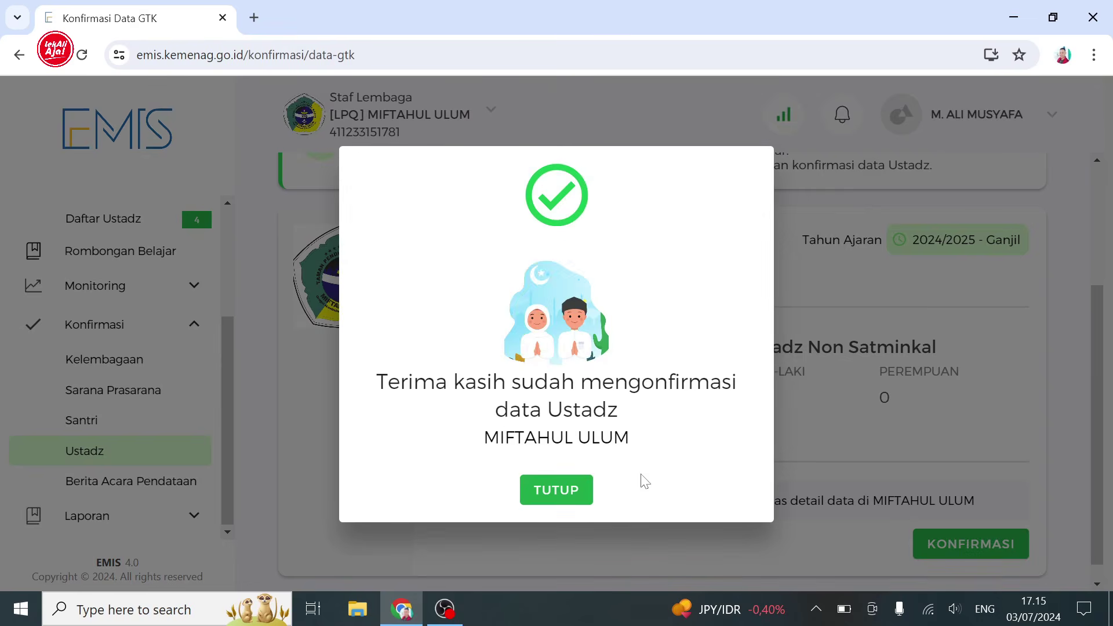
pyautogui.click(557, 489)
pyautogui.click(181, 485)
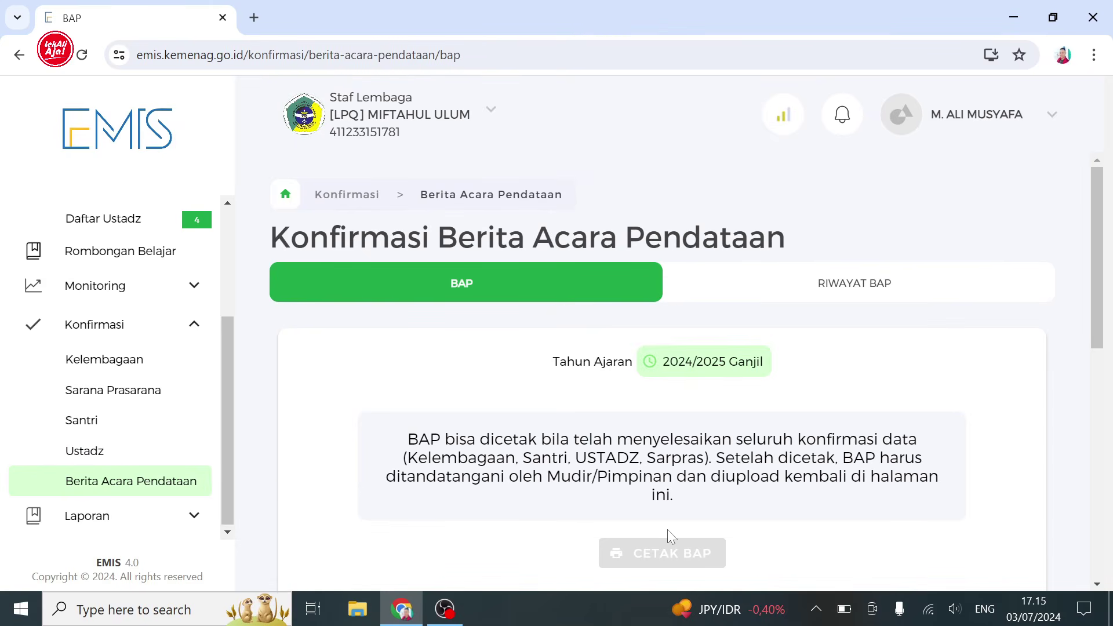
# - Scroll down the Berita Acara Pendataan page to the signed-BAP upload box (PDF, max 2MB)
pyautogui.moveTo(1102, 333); pyautogui.dragTo(1099, 357)
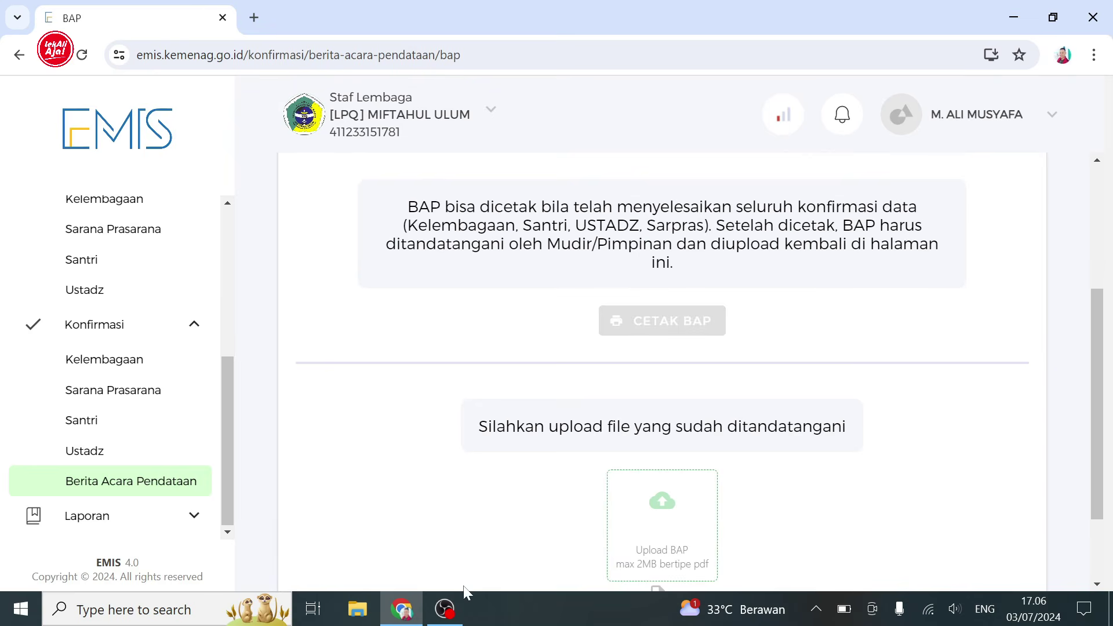
pyautogui.moveTo(446, 610)
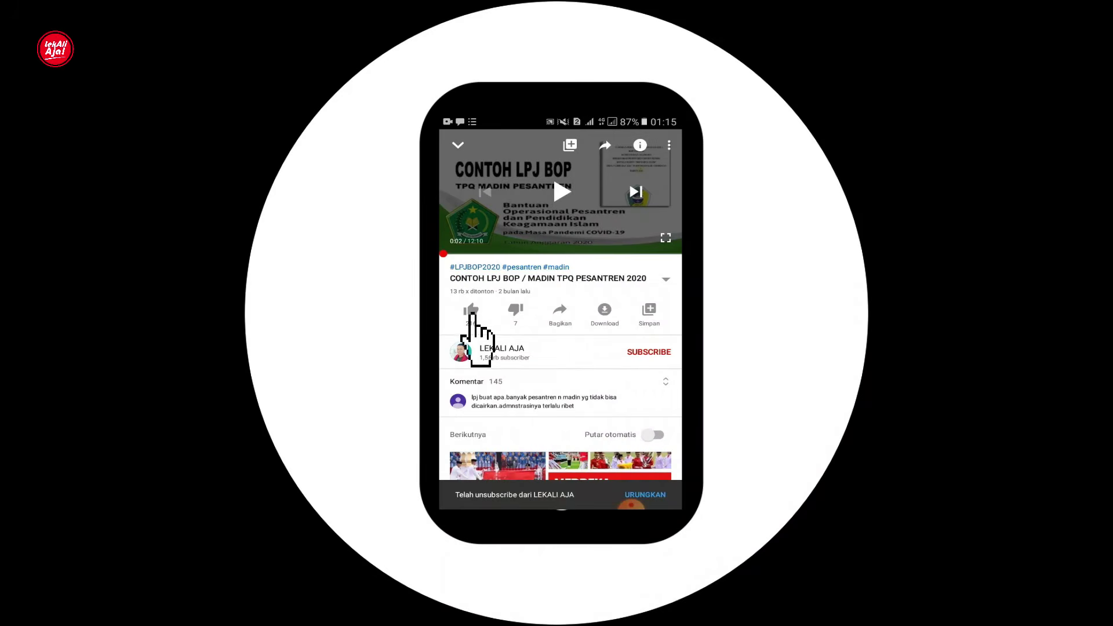
pyautogui.click(470, 310)
pyautogui.click(641, 353)
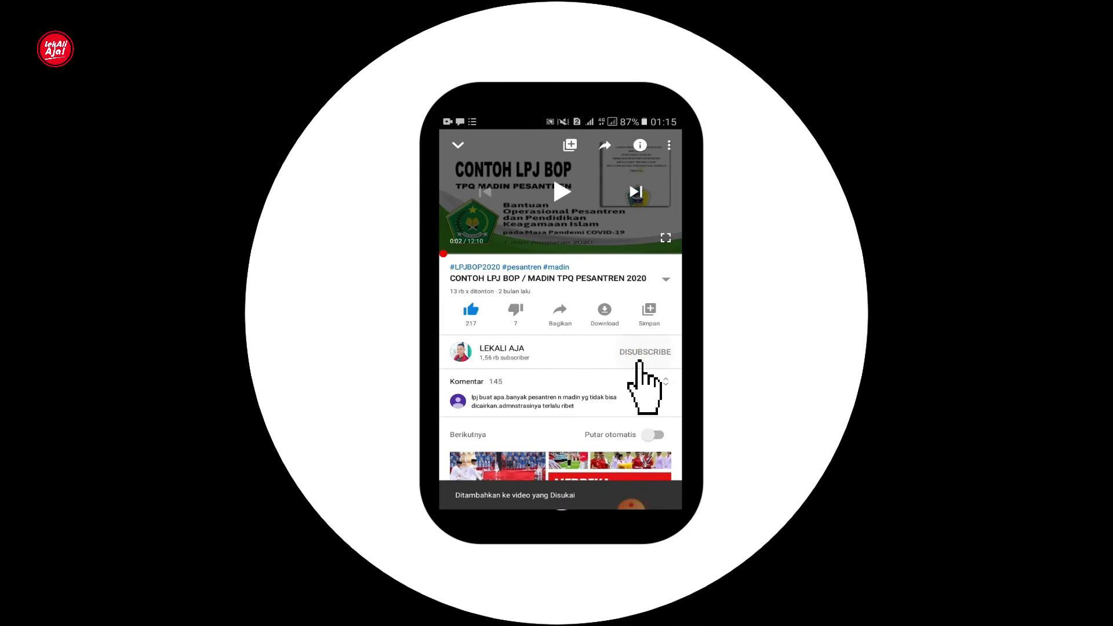
pyautogui.click(662, 351)
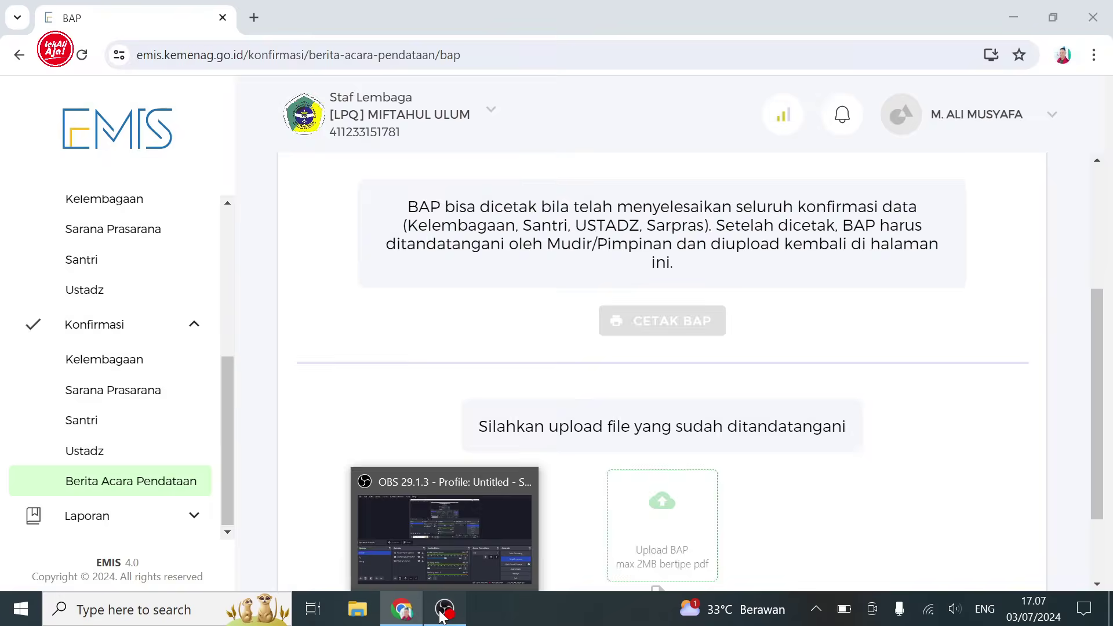
pyautogui.click(441, 614)
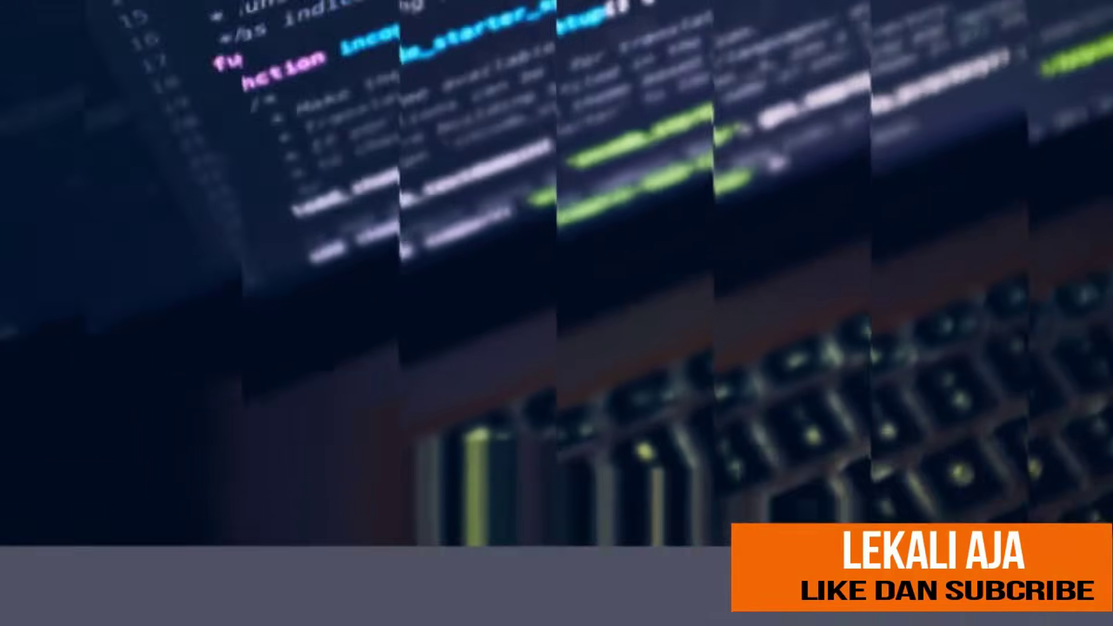